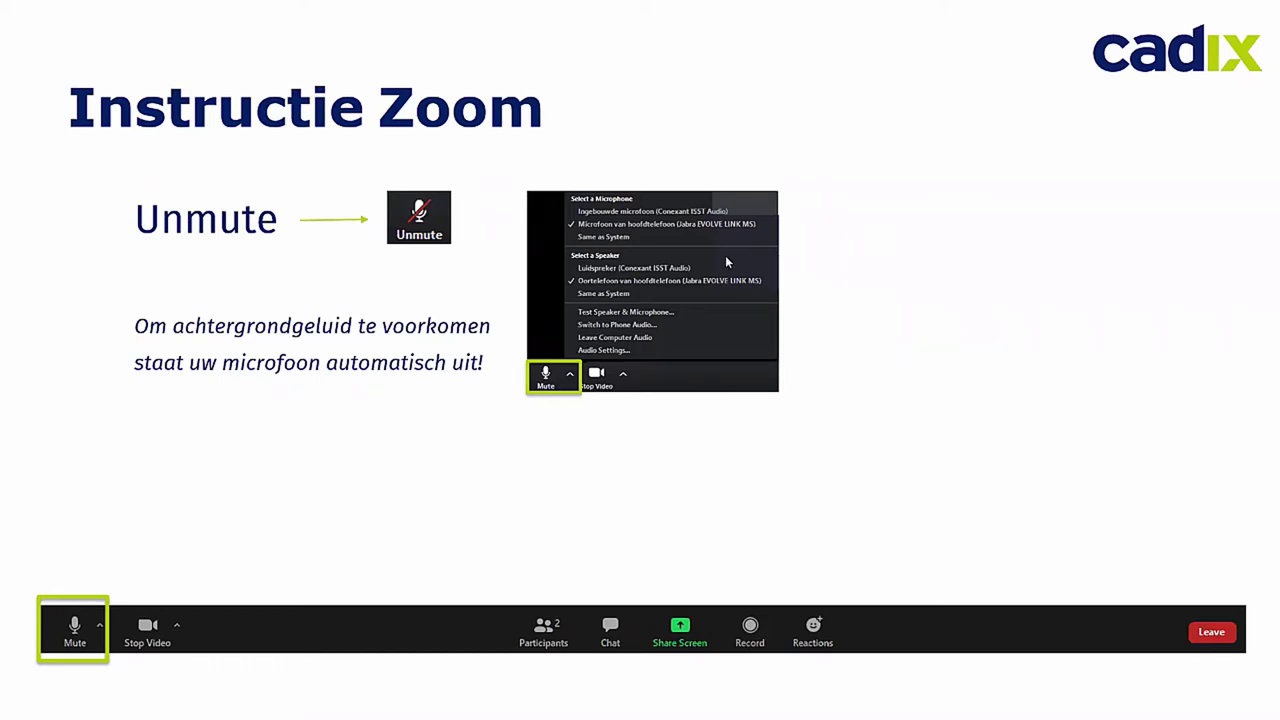
# - Advance the slideshow to the 'Instructie Zoom' slide about chatting with the presenters
pyautogui.press('Right')
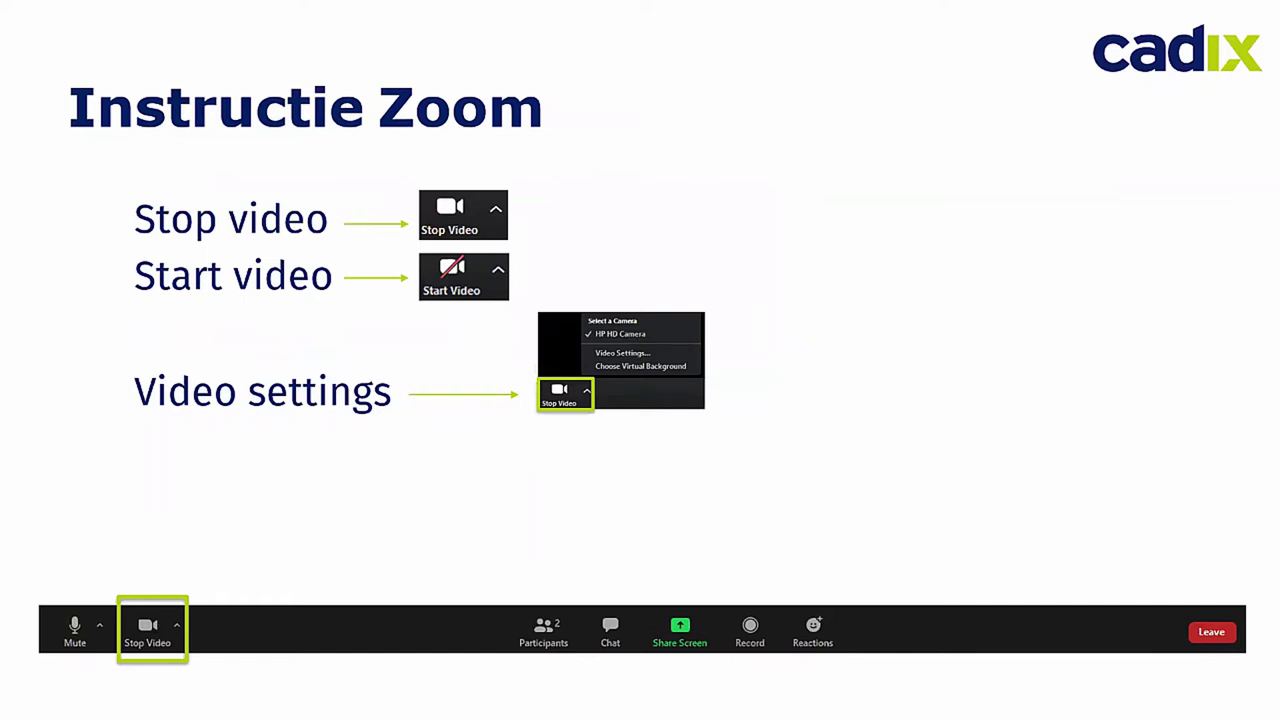
pyautogui.click(647, 539)
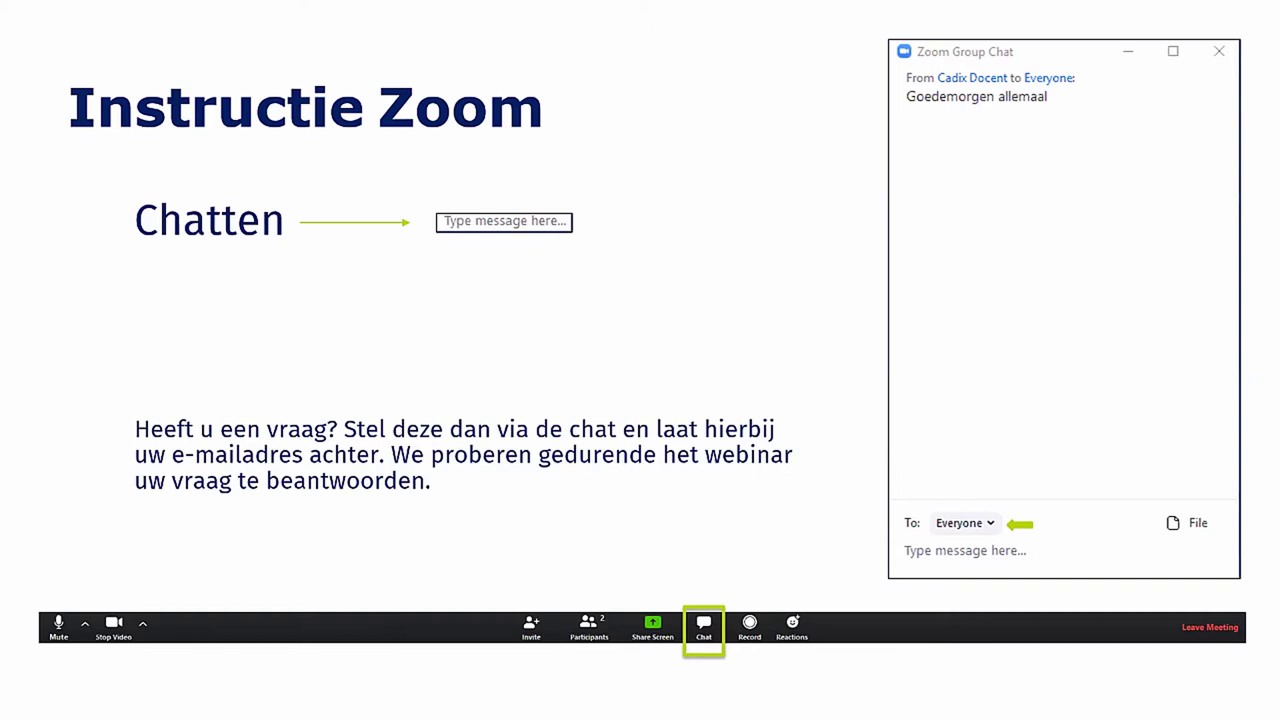
# - Advance past 'Wie is Cadix?' to the CadixDESK Support slide
pyautogui.click(60, 530)
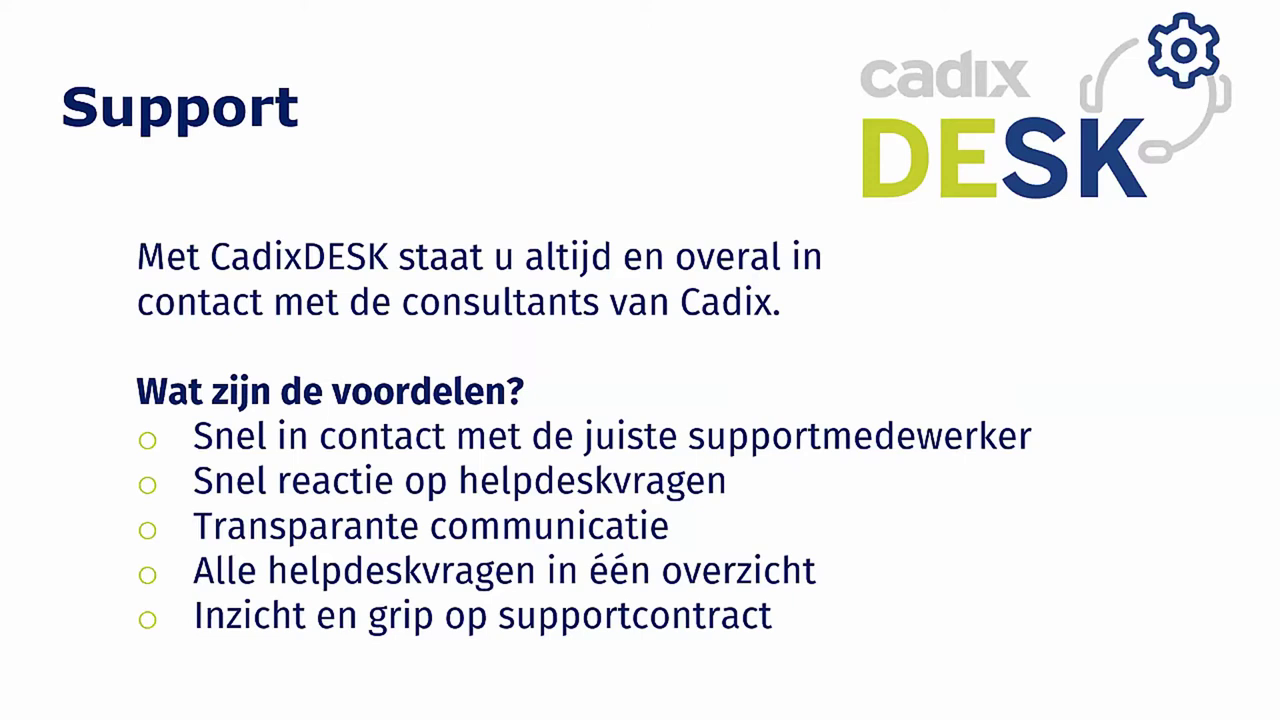
# - Advance the slideshow toward the Agenda slide listing the five demo topics
pyautogui.click(533, 589)
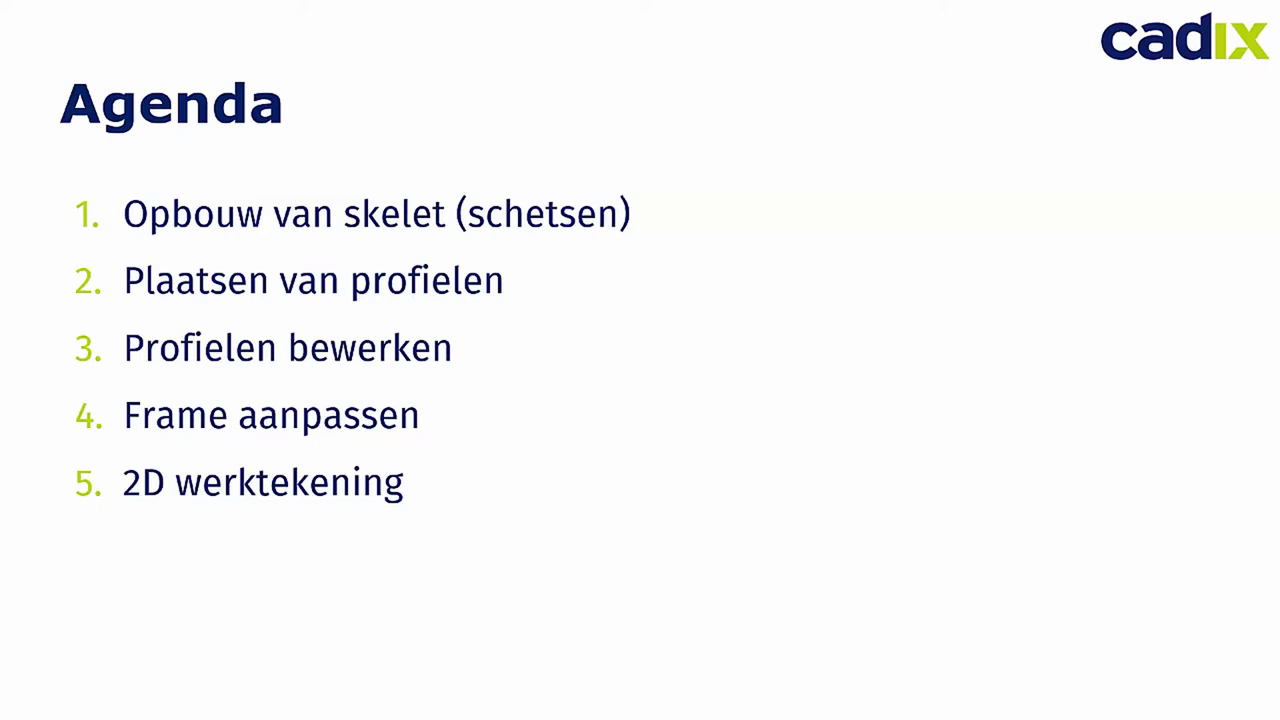
# - Show the DEMO slide, then switch to Autodesk Inventor's Get Started page
pyautogui.click(860, 571)
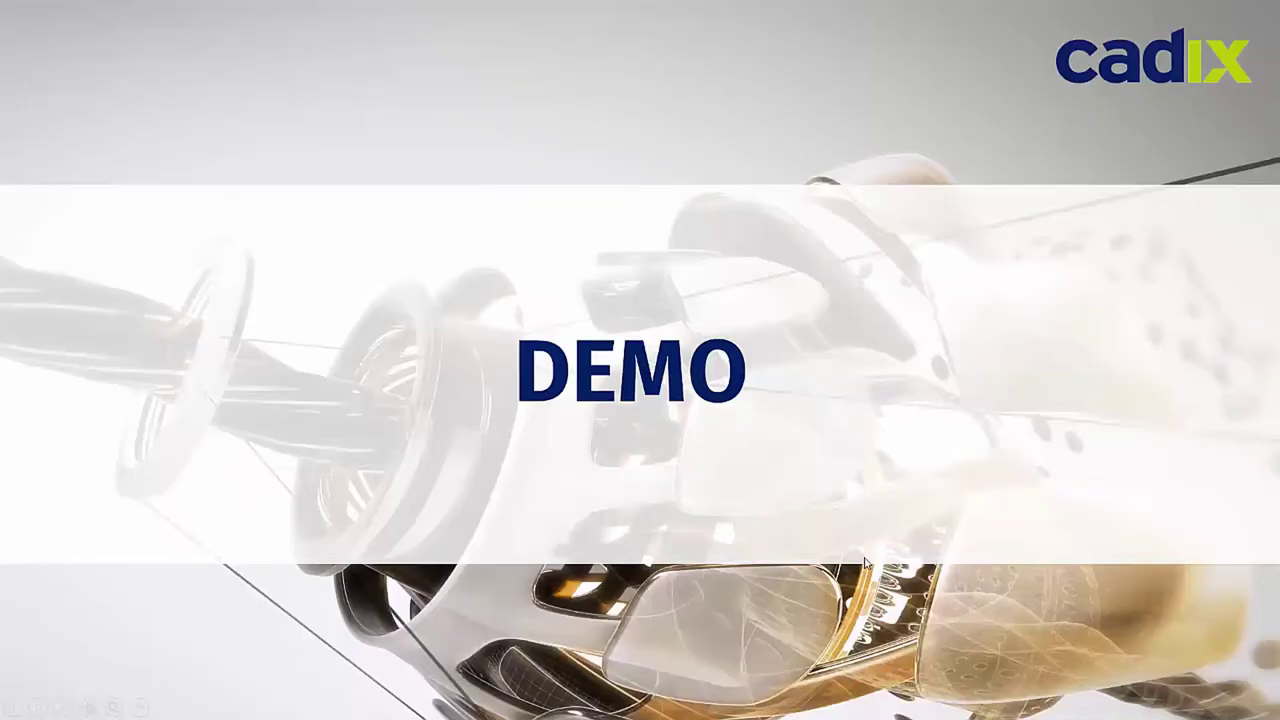
pyautogui.hotkey('alt', 'Tab')
pyautogui.hotkey('alt', 'Tab')
pyautogui.hotkey('alt', 'Tab')
pyautogui.hotkey('alt', 'Tab')
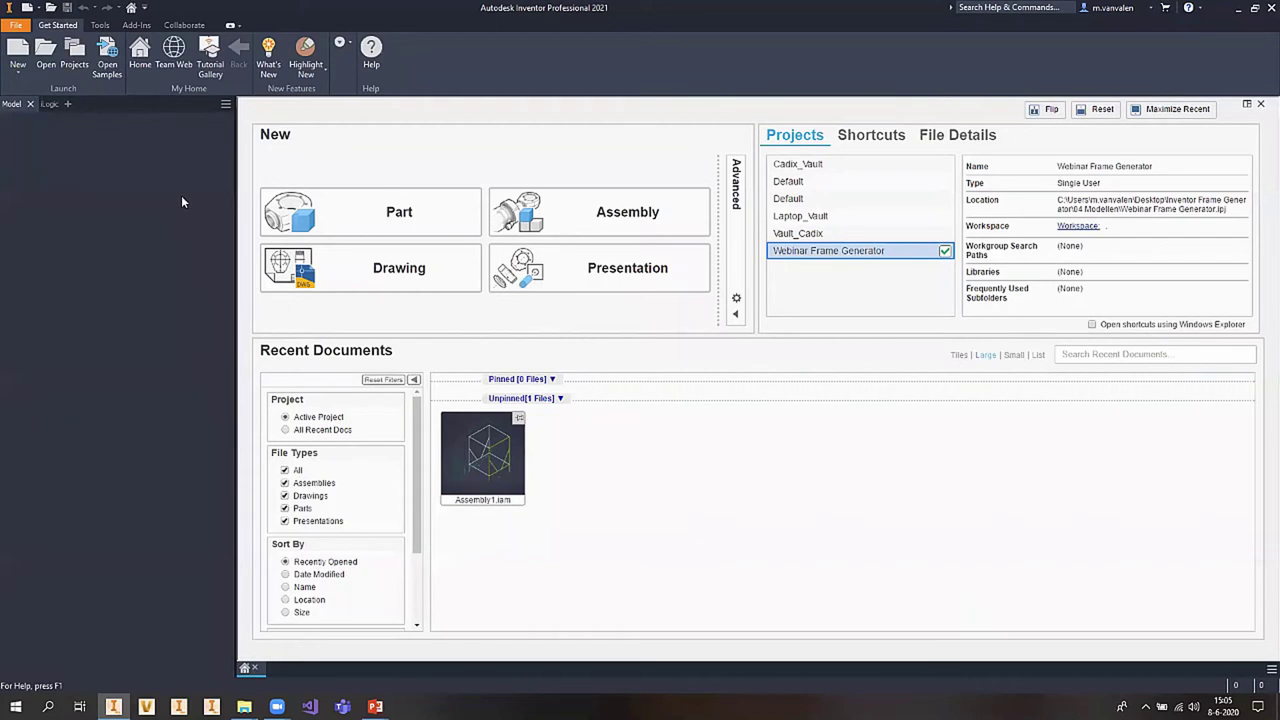
# - Create a new part, Part6, from the Standard.ipt template
pyautogui.click(18, 50)
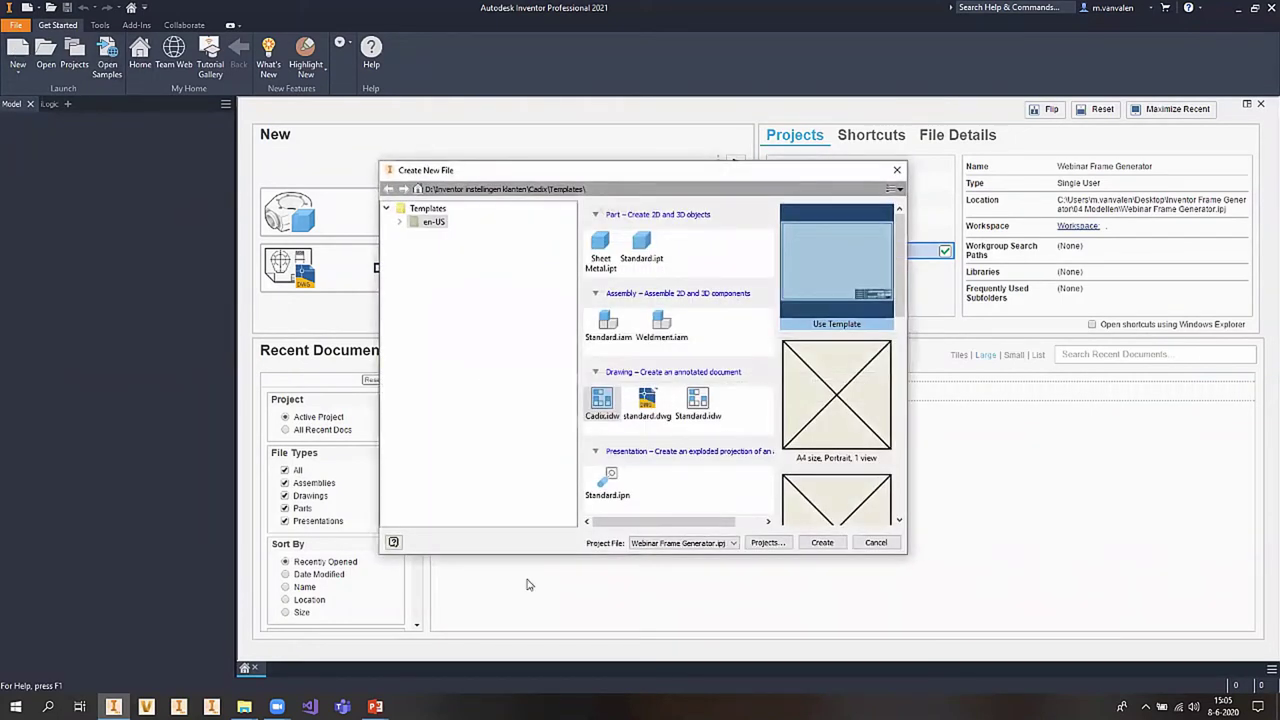
pyautogui.click(645, 248)
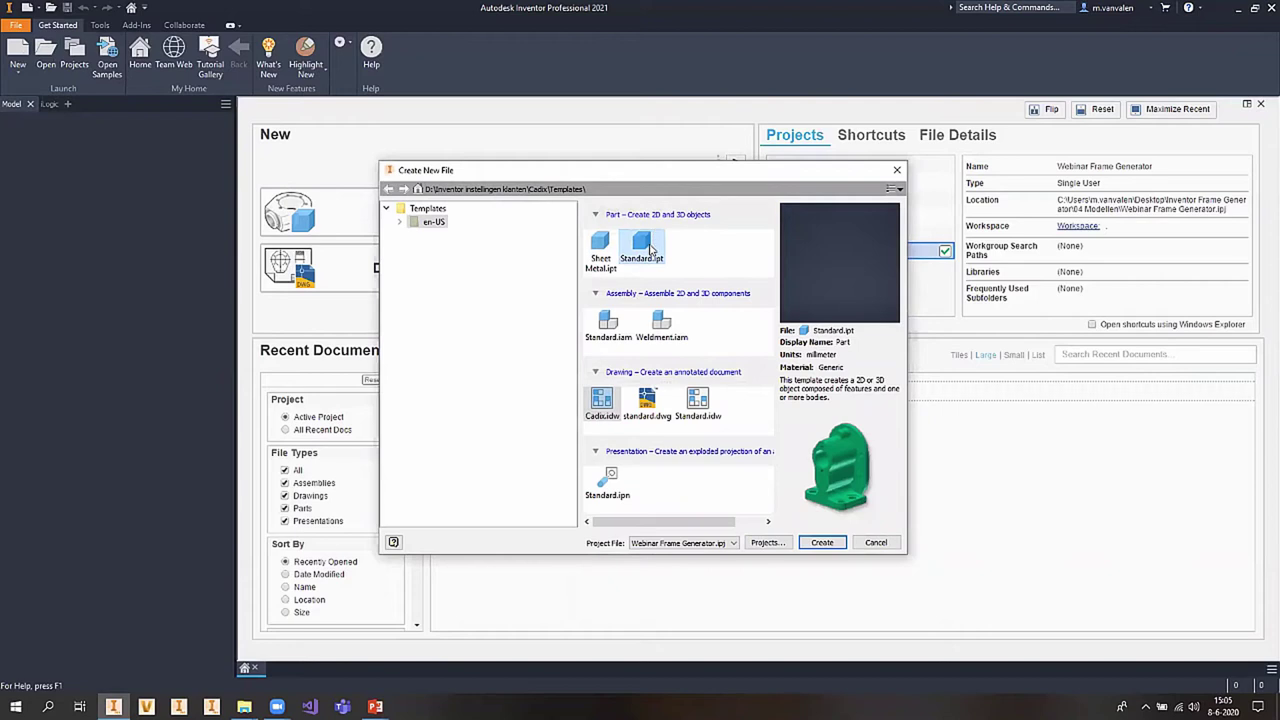
pyautogui.doubleClick(645, 245)
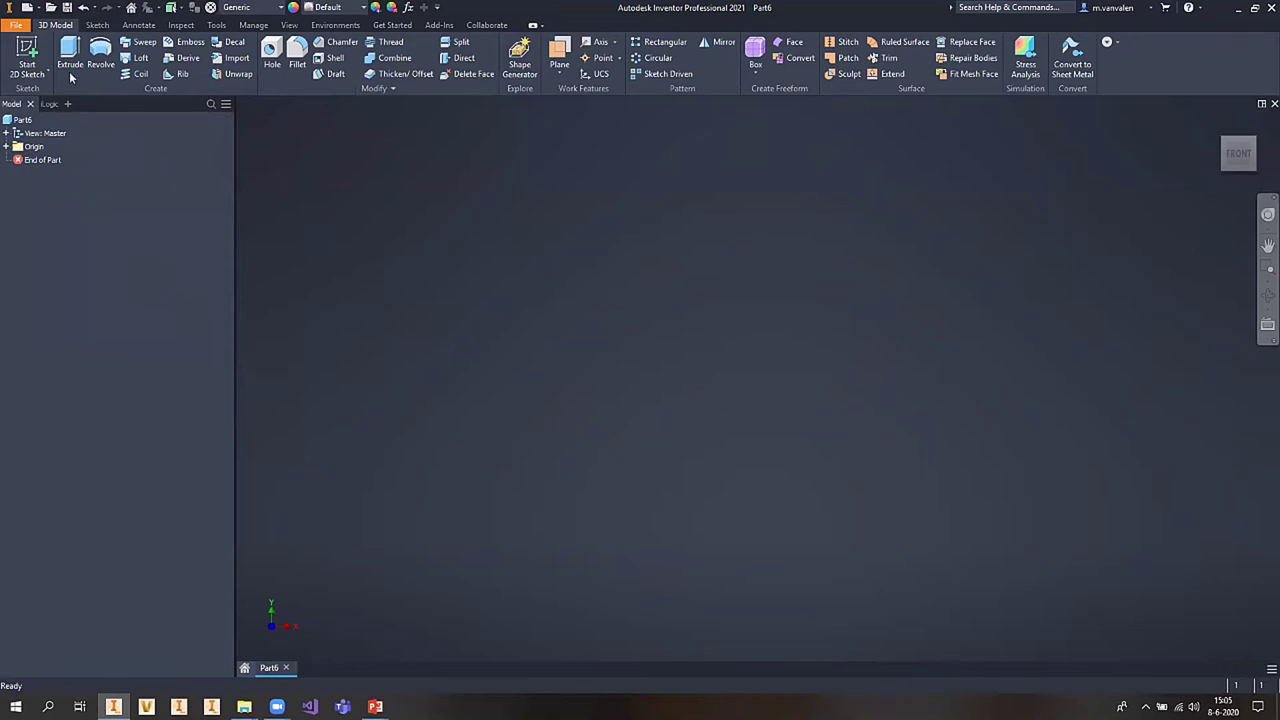
pyautogui.moveTo(27, 55)
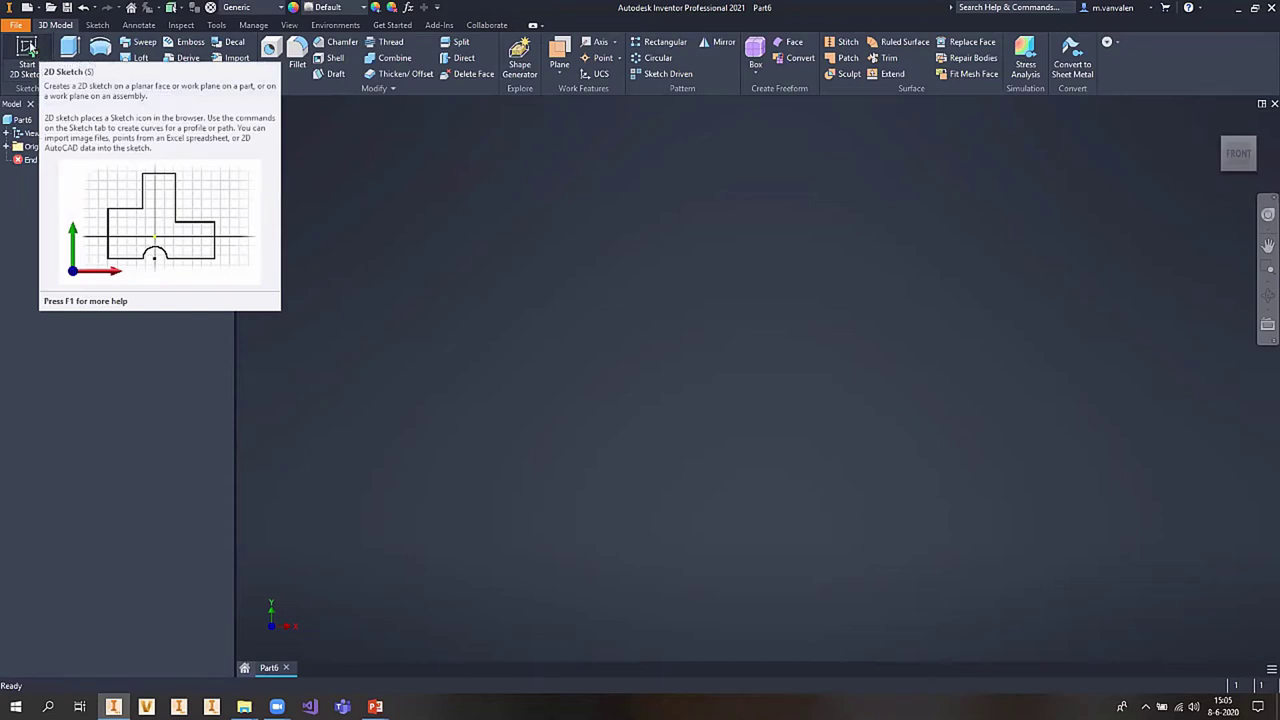
# - Start Sketch1 on an origin plane and set the current ViewCube orientation as Front
pyautogui.click(28, 47)
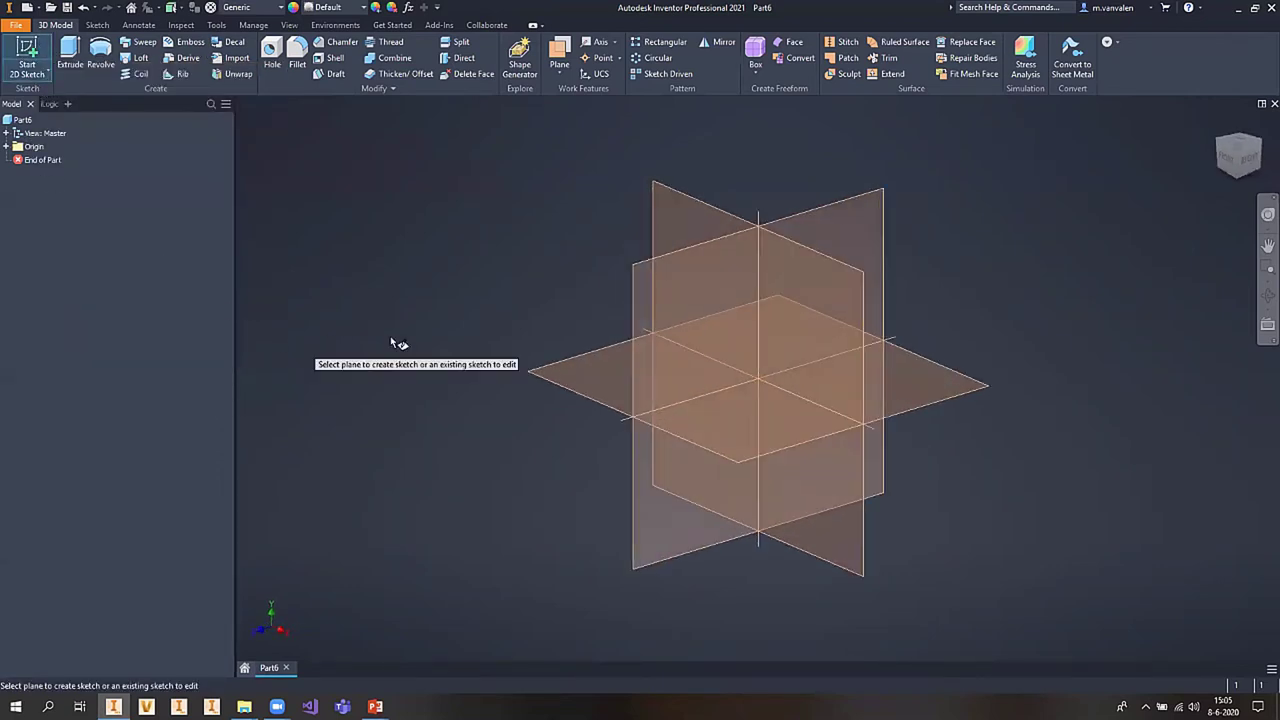
pyautogui.click(848, 206)
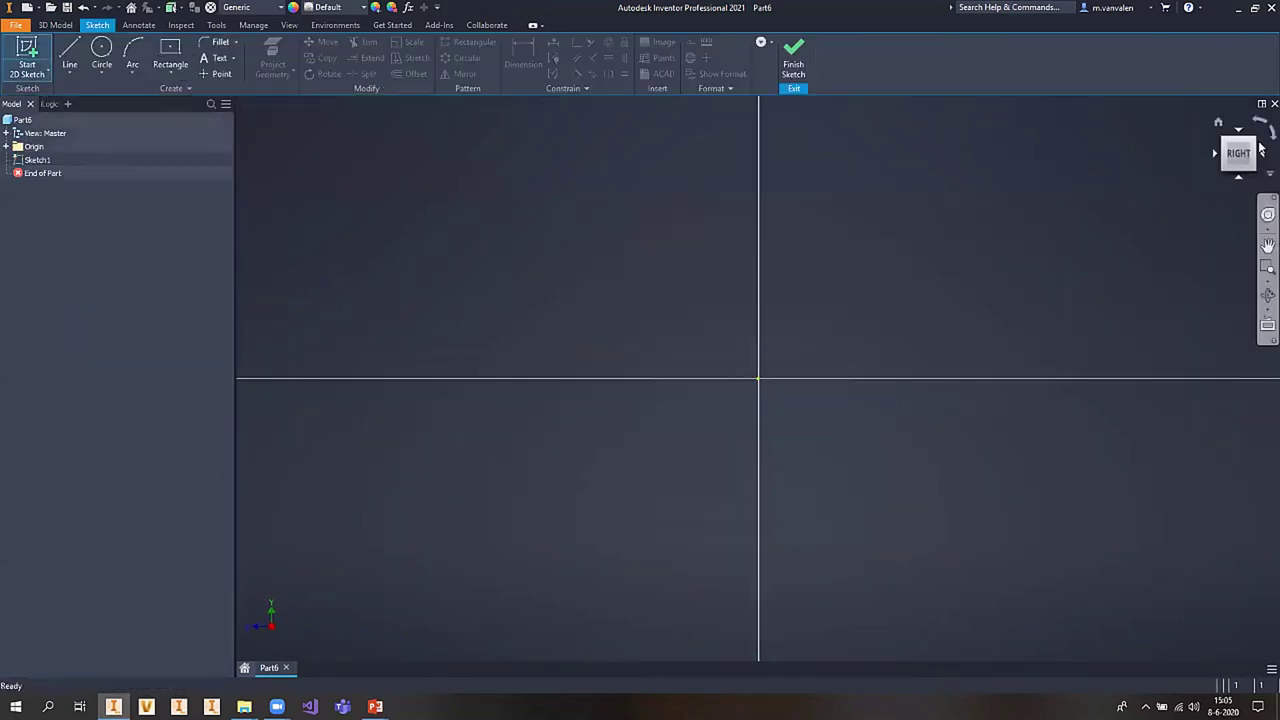
pyautogui.click(1237, 155)
pyautogui.rightClick(1237, 158)
pyautogui.moveTo(1202, 249)
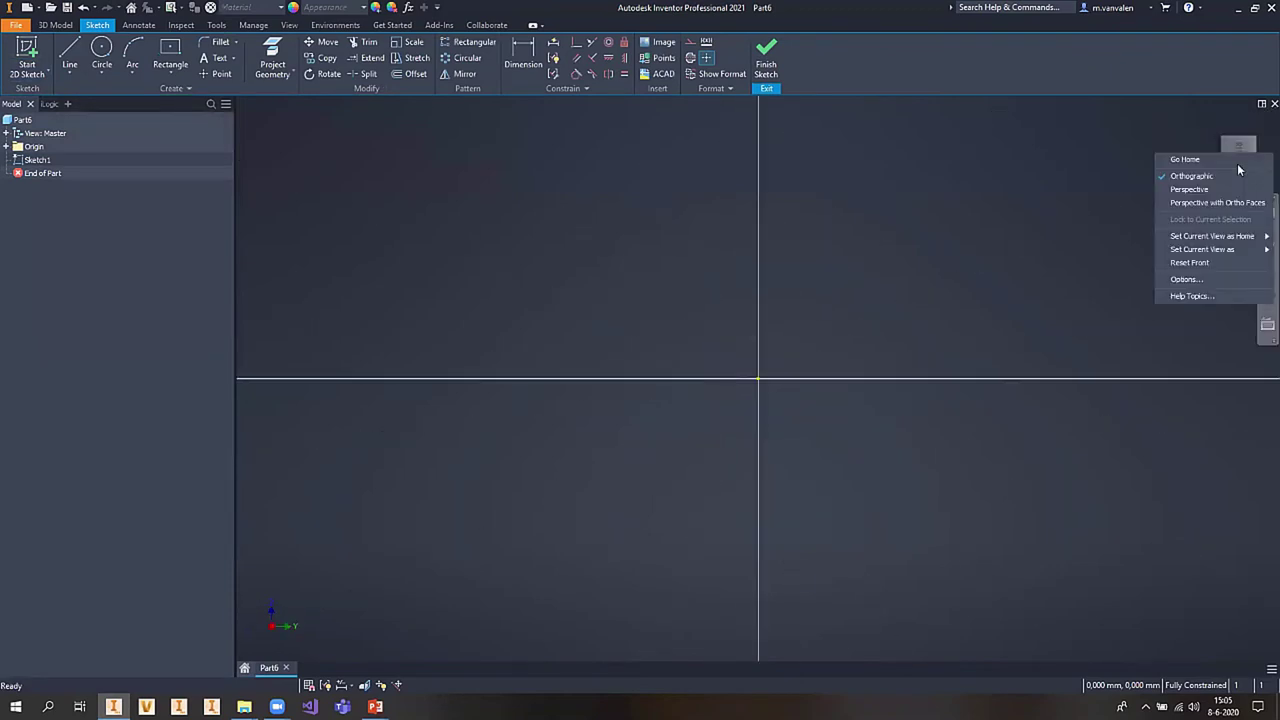
pyautogui.click(1098, 263)
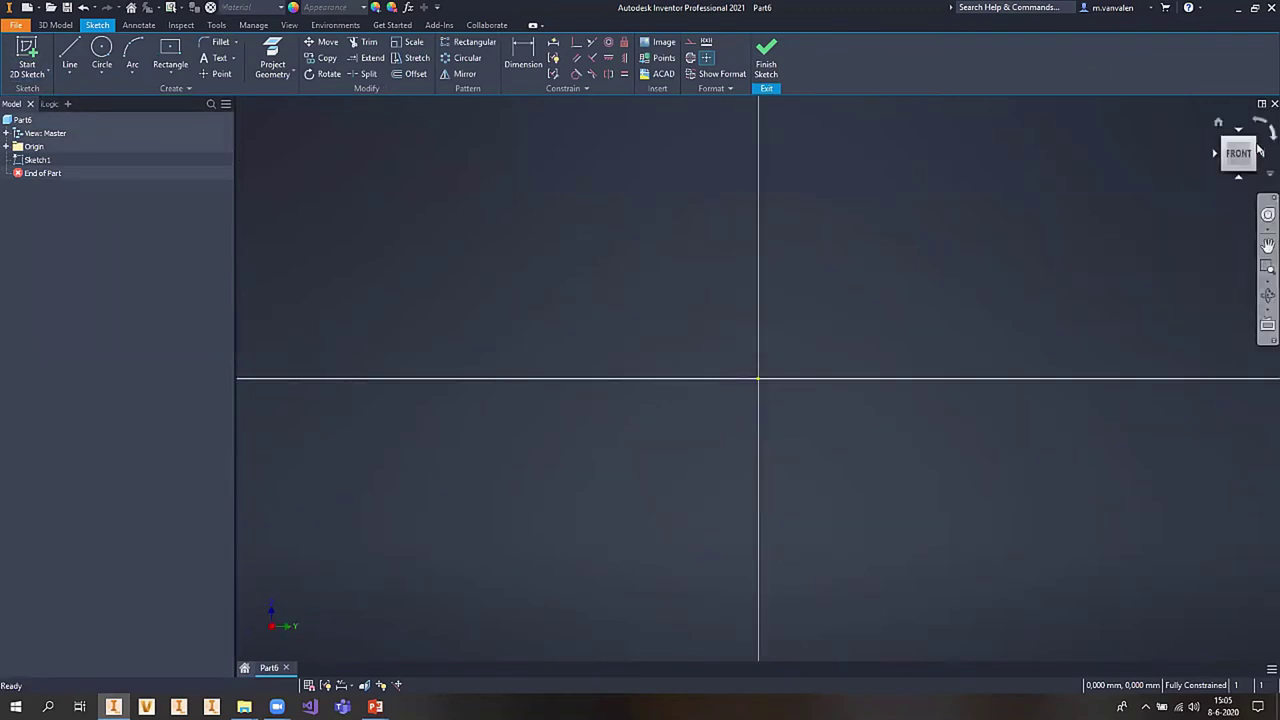
# - Make the isometric view the fitted Home view, return to front, and pan the origin lower
pyautogui.click(1240, 177)
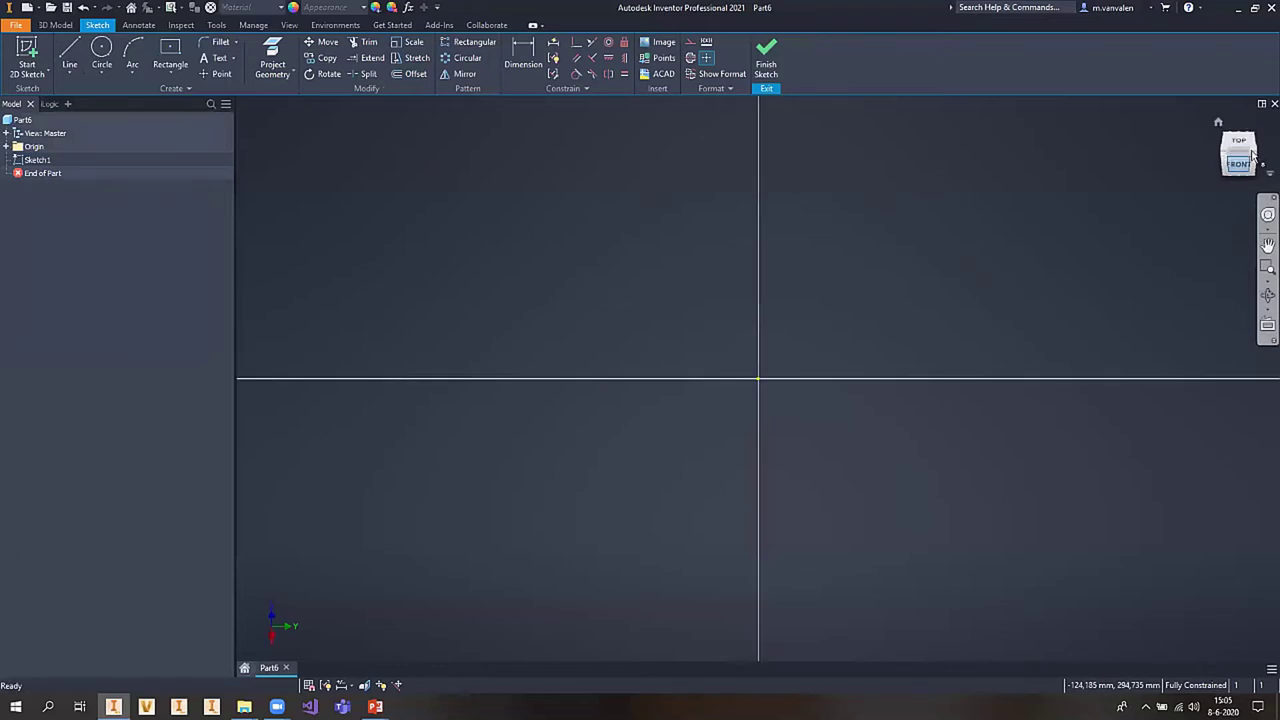
pyautogui.click(1238, 145)
pyautogui.rightClick(1240, 157)
pyautogui.moveTo(1212, 235)
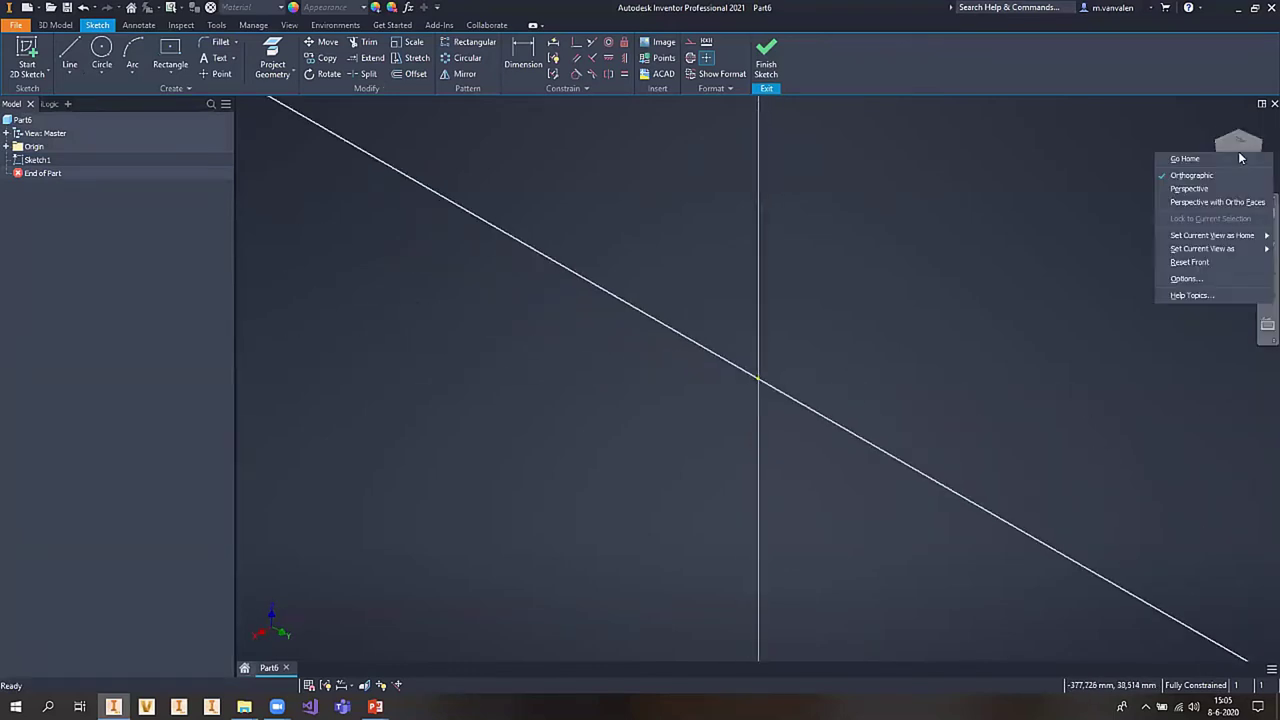
pyautogui.click(1113, 250)
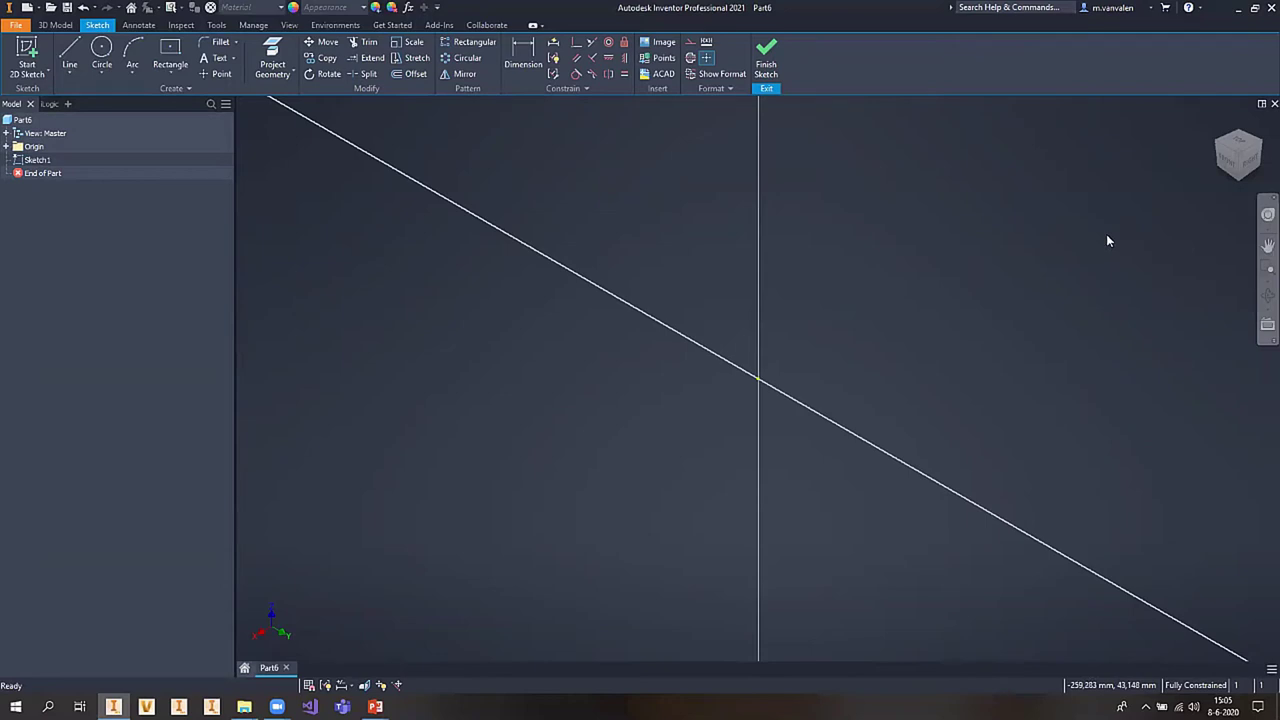
pyautogui.click(1228, 162)
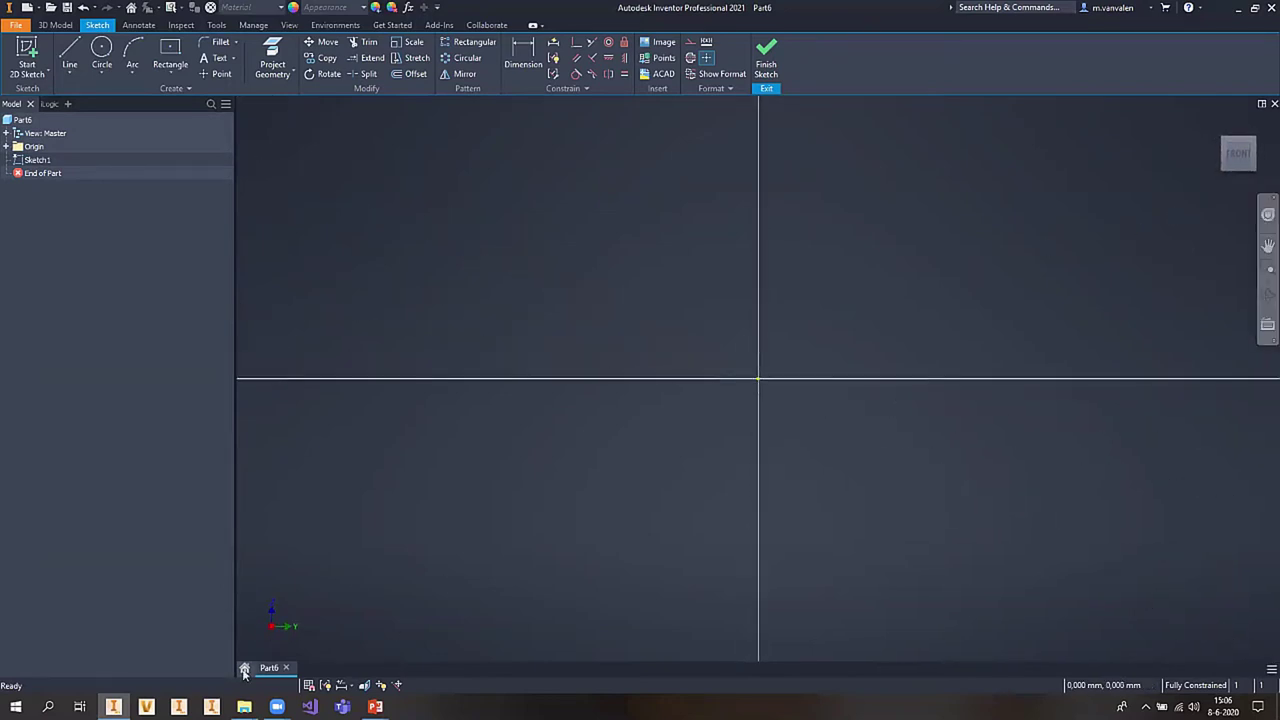
pyautogui.moveTo(443, 277); pyautogui.dragTo(437, 339, button='middle')
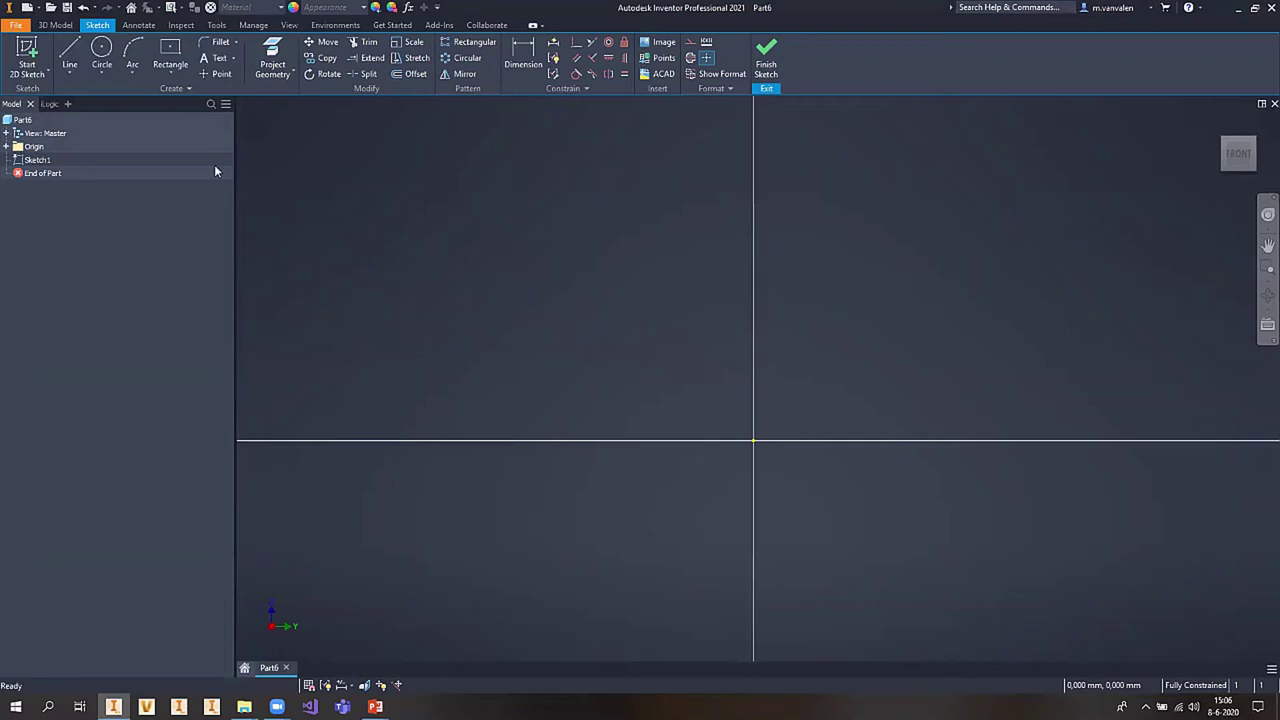
# - Draw three chained lines forming an open, upside-down U frame
pyautogui.click(70, 50)
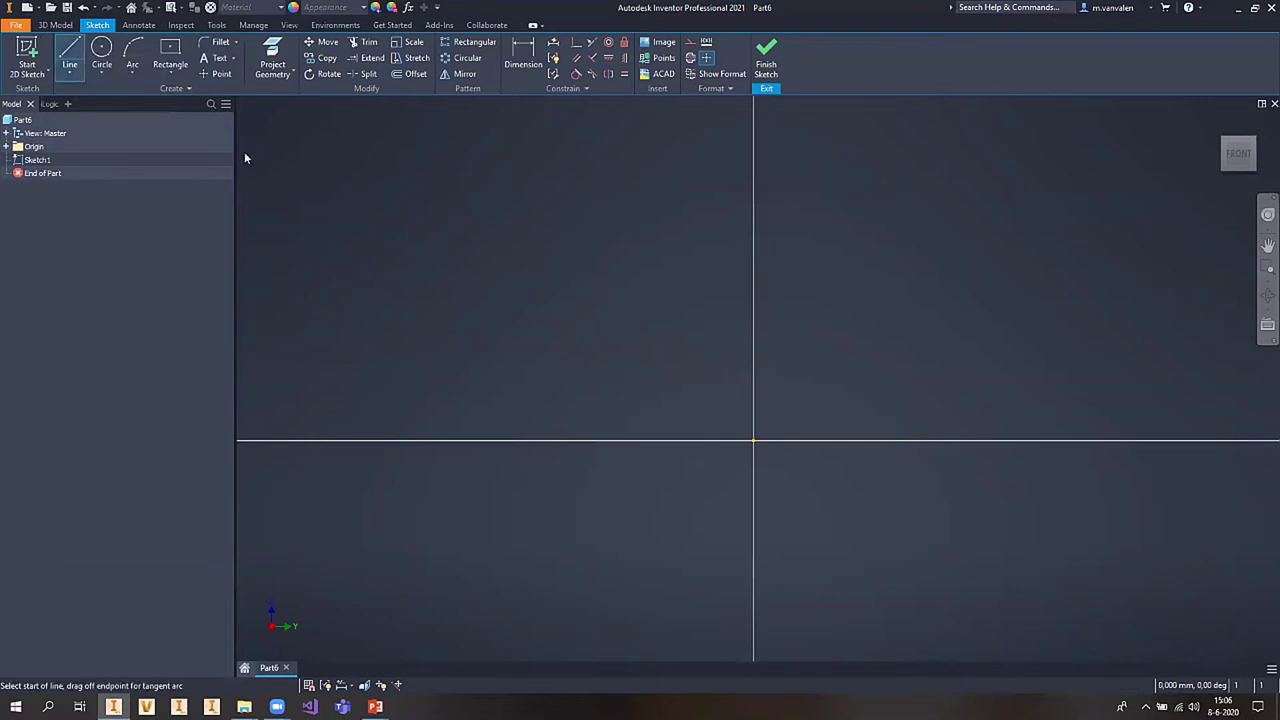
pyautogui.click(449, 400)
pyautogui.click(449, 161)
pyautogui.click(855, 160)
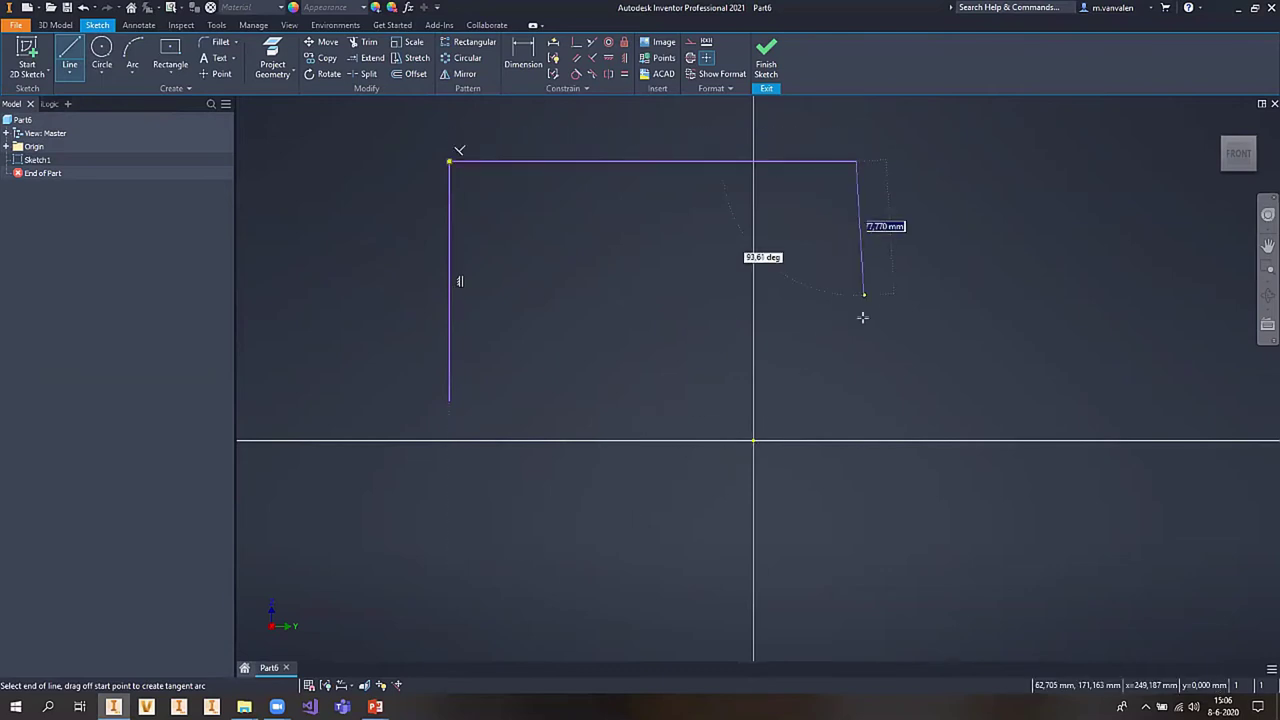
pyautogui.doubleClick(856, 388)
# - Make the legs equal, centre the top midpoint on the vertical axis, and rest the legs on the horizontal axis
pyautogui.moveTo(909, 324); pyautogui.dragTo(360, 220)
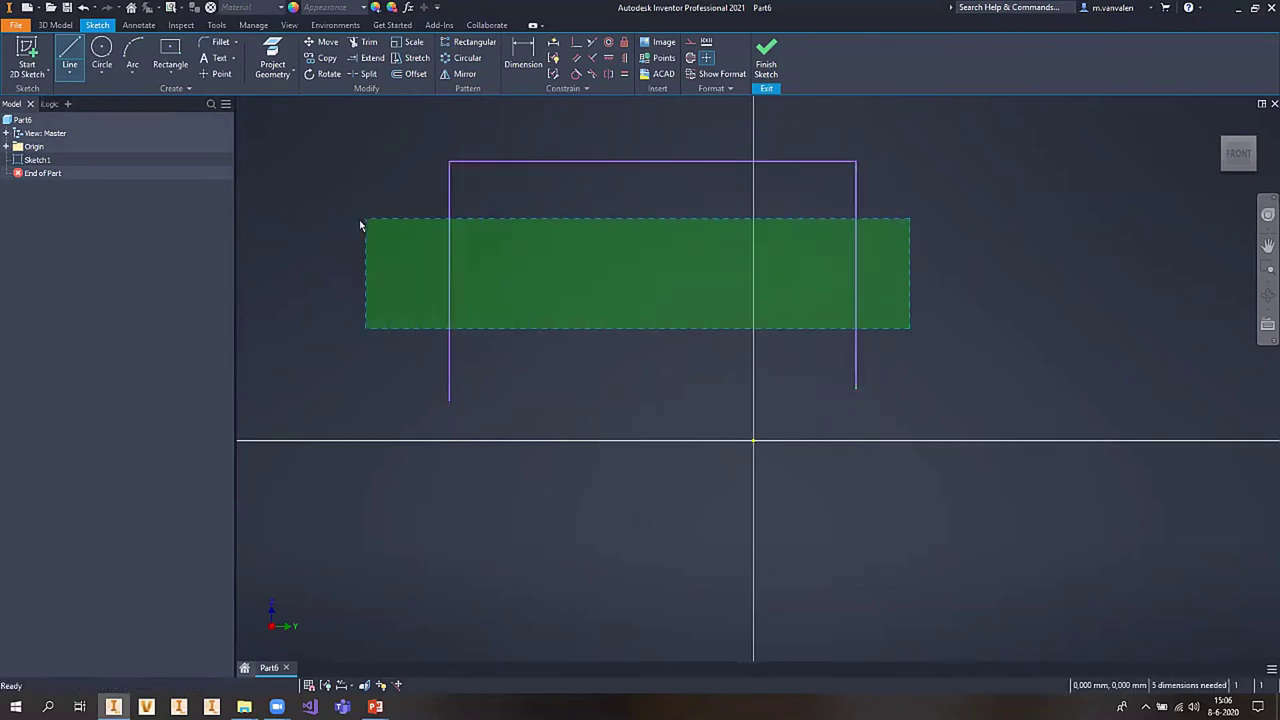
pyautogui.click(624, 74)
pyautogui.press('Escape')
pyautogui.click(614, 60)
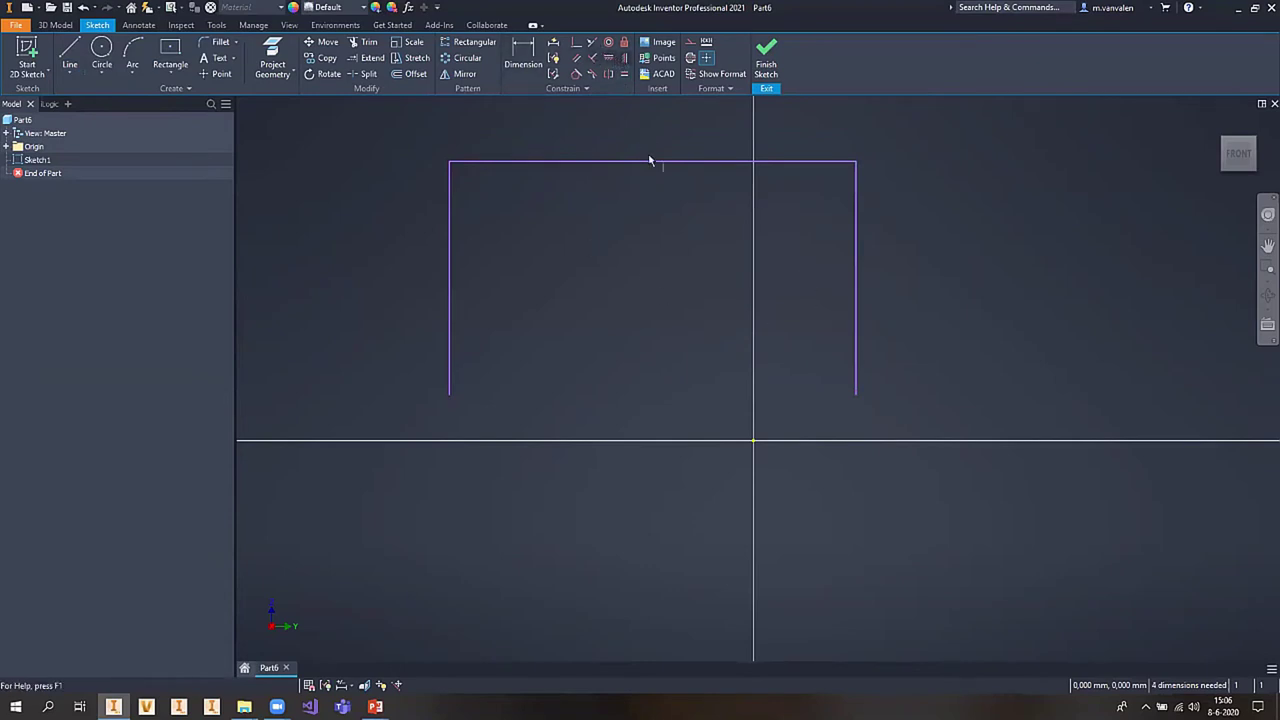
pyautogui.click(652, 160)
pyautogui.click(754, 441)
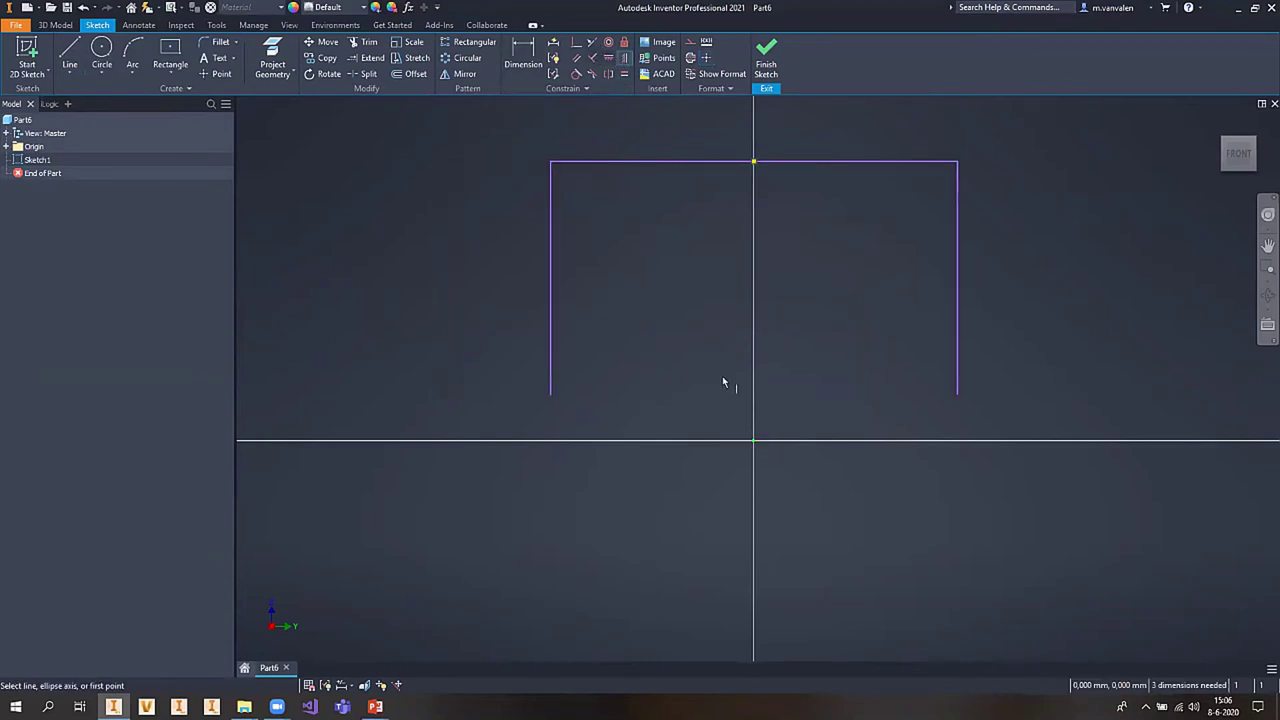
pyautogui.click(551, 395)
pyautogui.click(753, 441)
# - Dimension the frame to 500 high and 1000 wide
pyautogui.press('d')
pyautogui.click(551, 287)
pyautogui.click(420, 300)
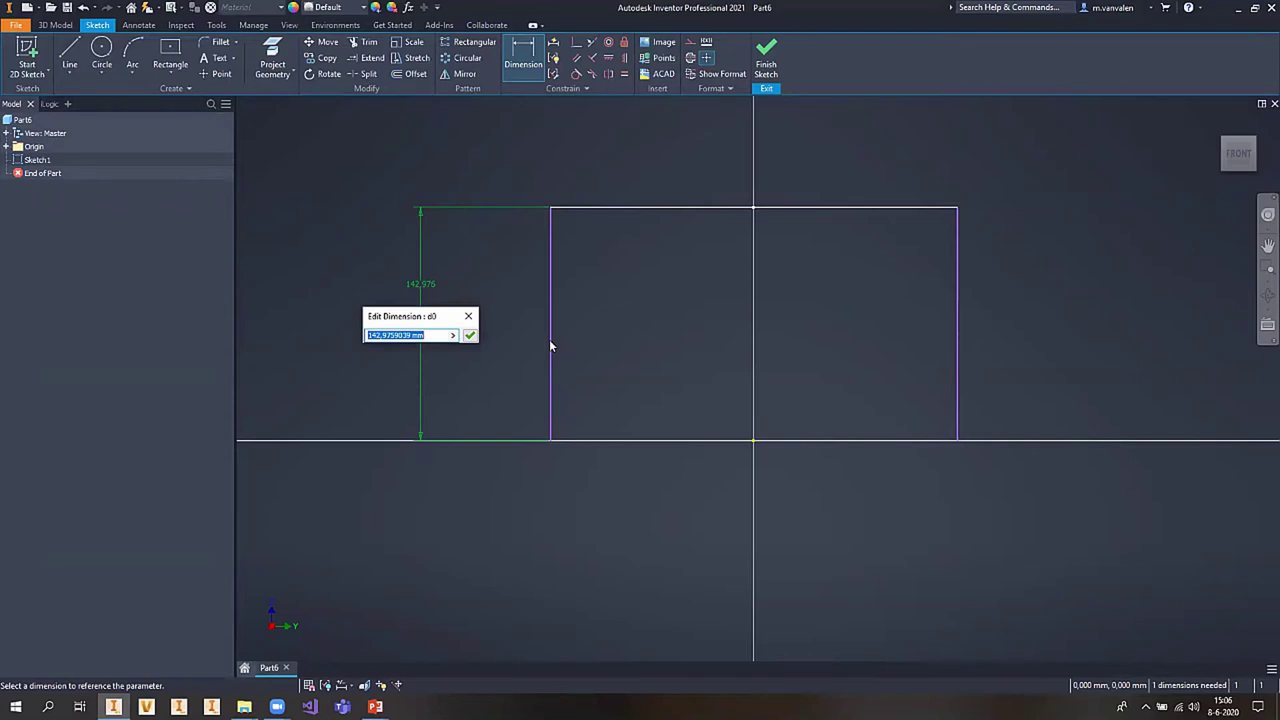
pyautogui.write('100')
pyautogui.press('Return')
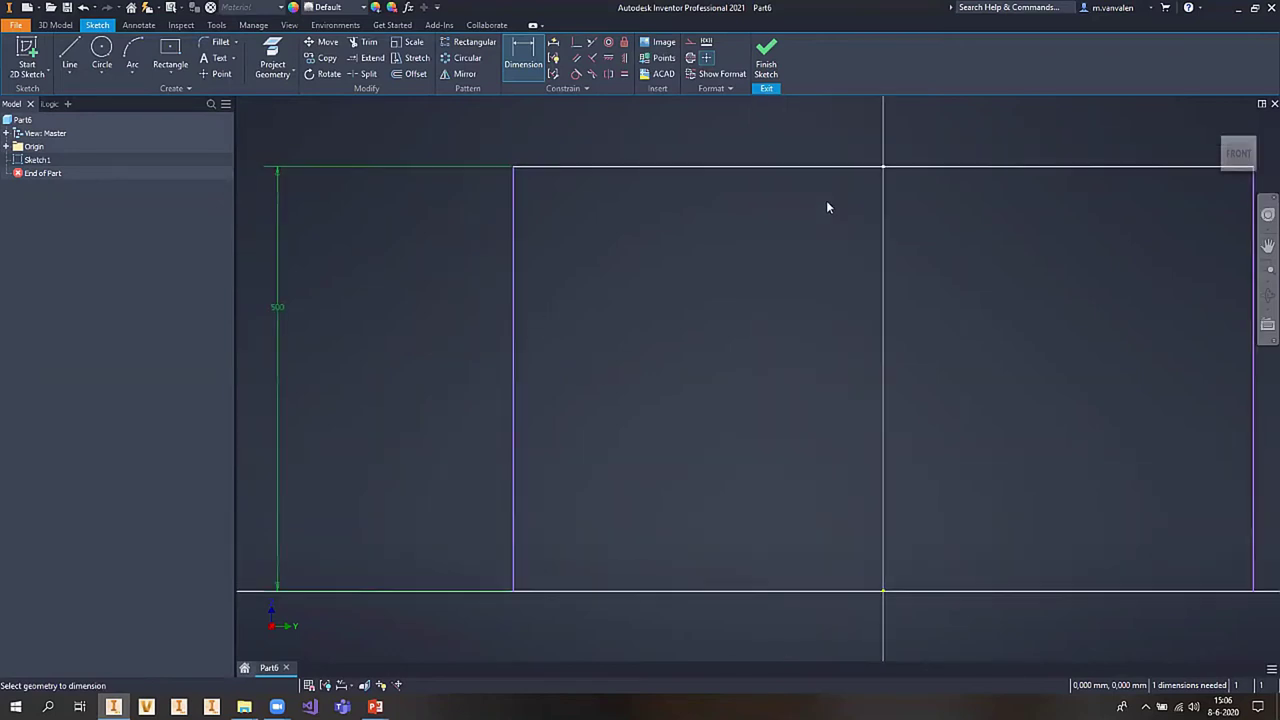
pyautogui.click(827, 164)
pyautogui.click(850, 138)
pyautogui.write('1000')
pyautogui.press('Return')
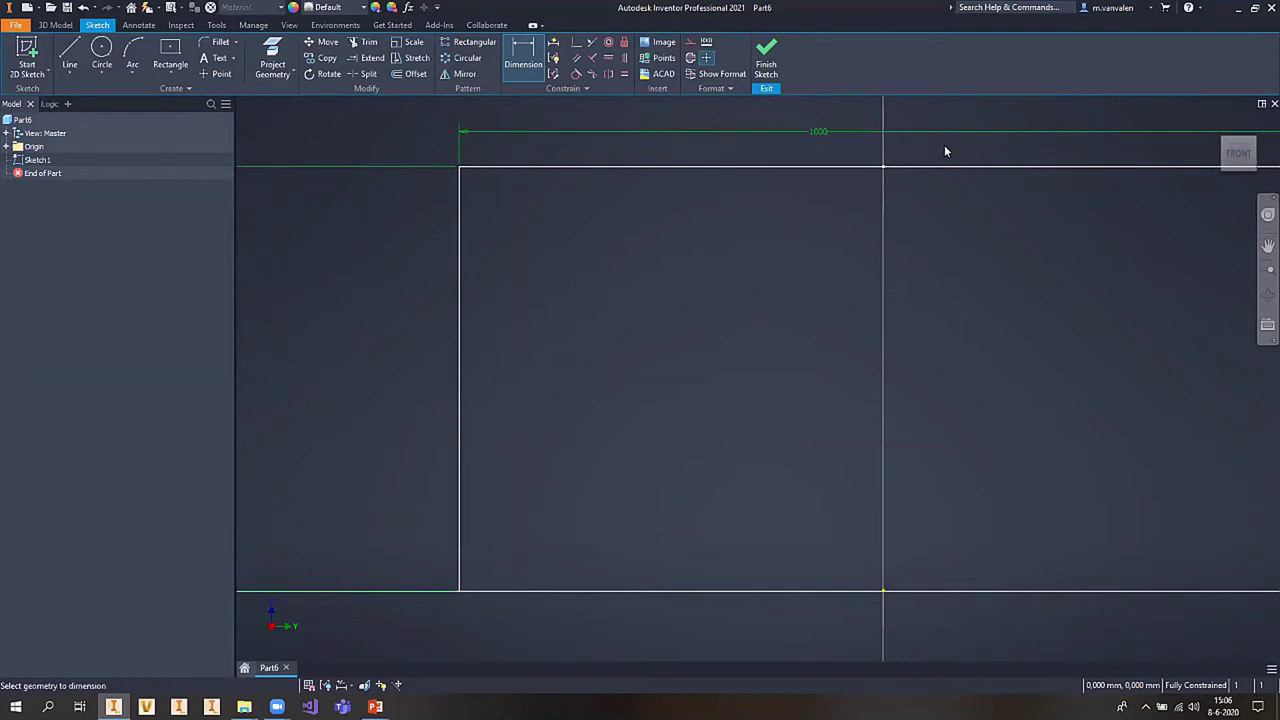
# - Finish Sketch1 and view it in the home isometric view
pyautogui.scroll(-2, 793, 289)
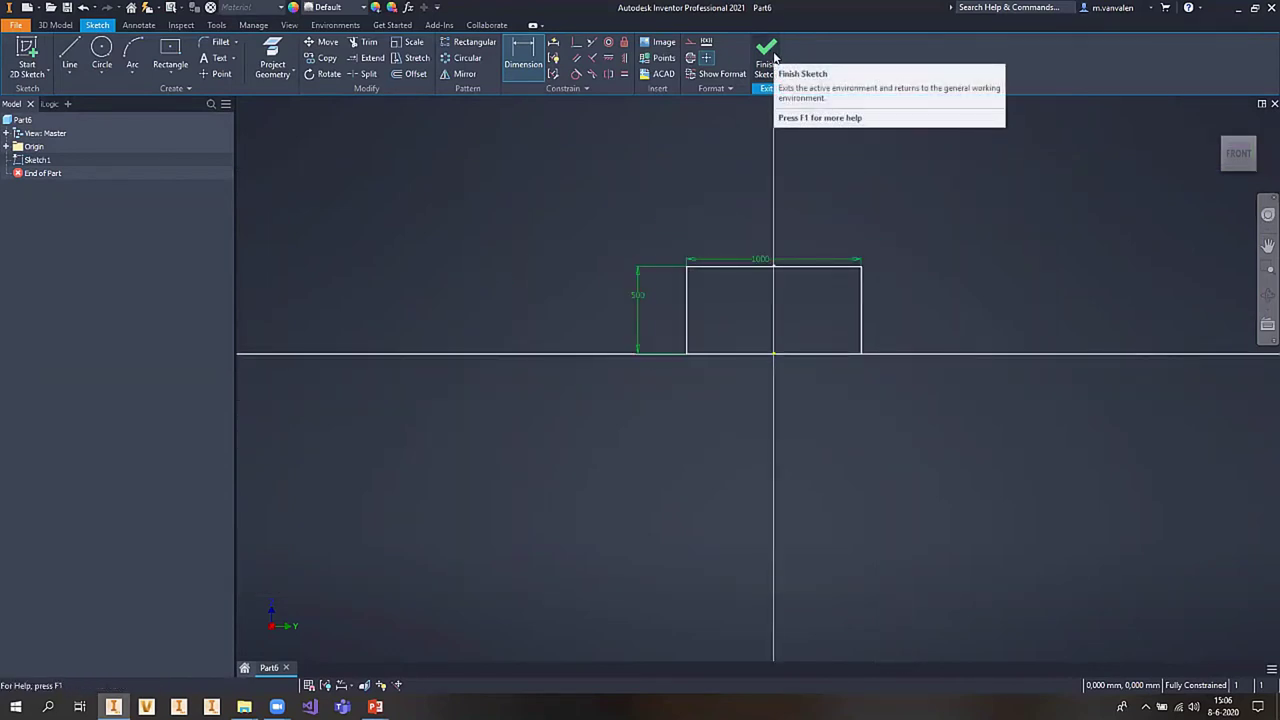
pyautogui.click(773, 53)
pyautogui.click(1219, 123)
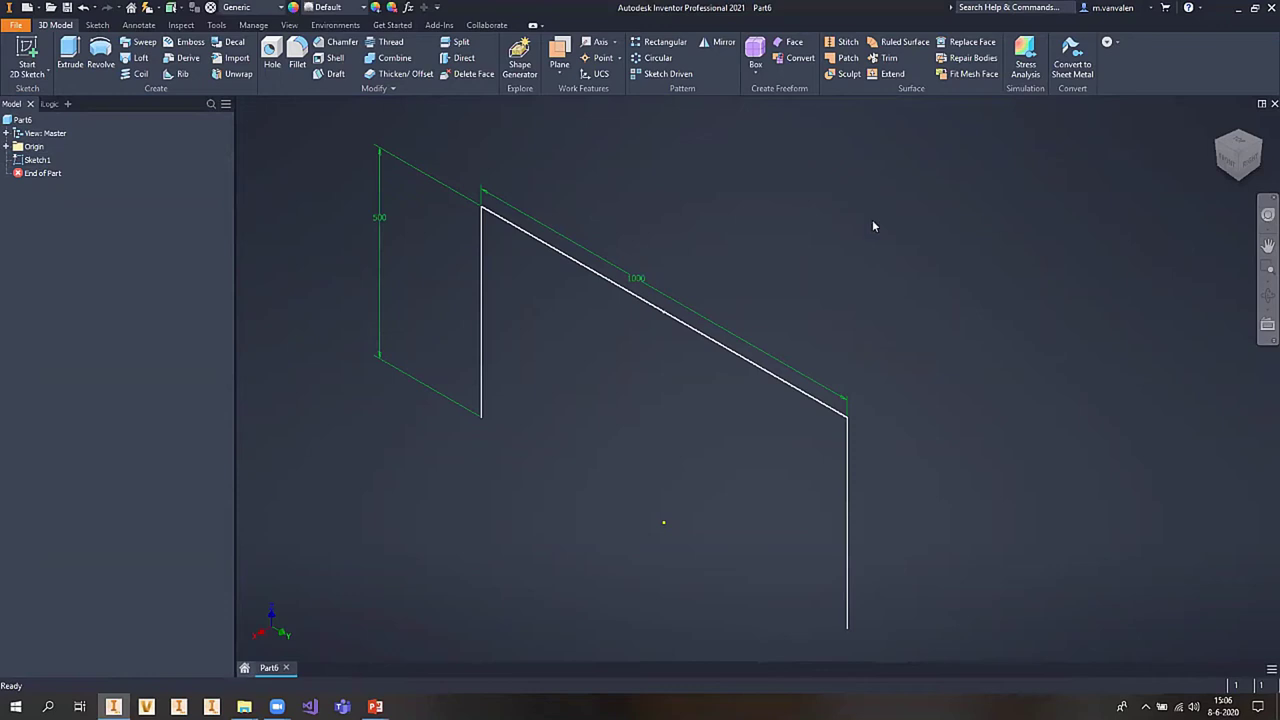
pyautogui.click(559, 58)
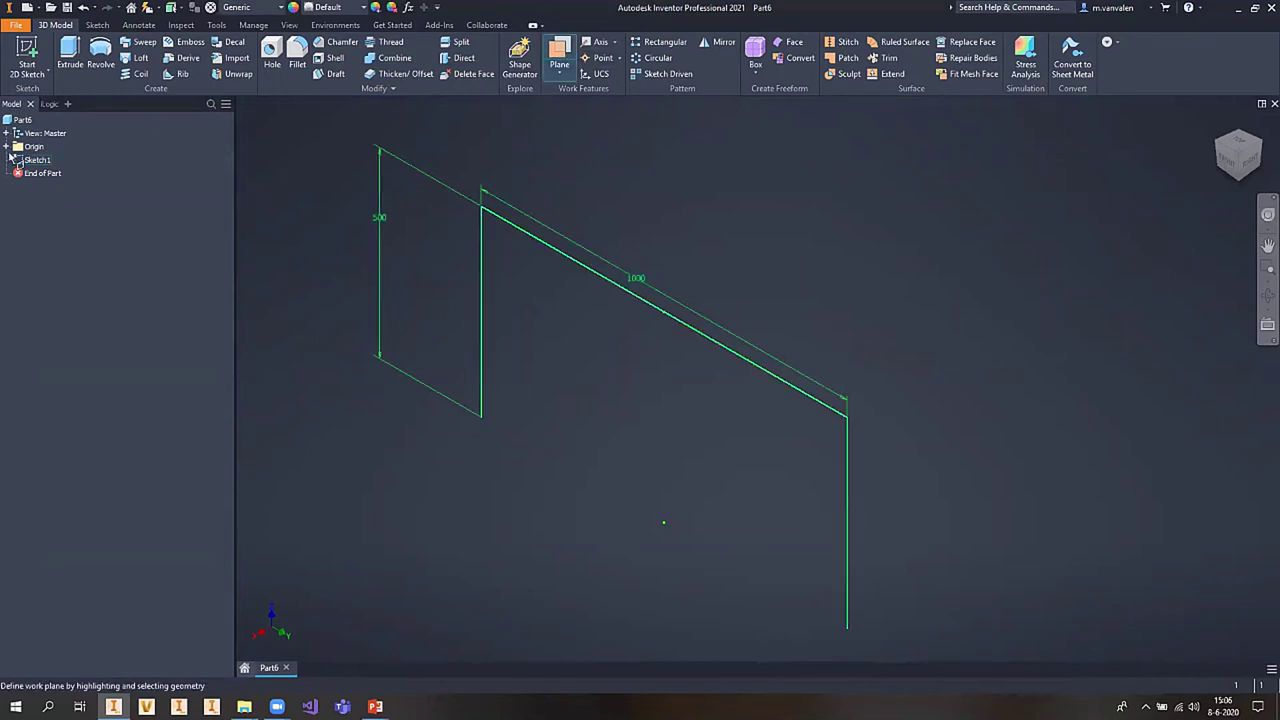
pyautogui.click(7, 146)
pyautogui.click(48, 160)
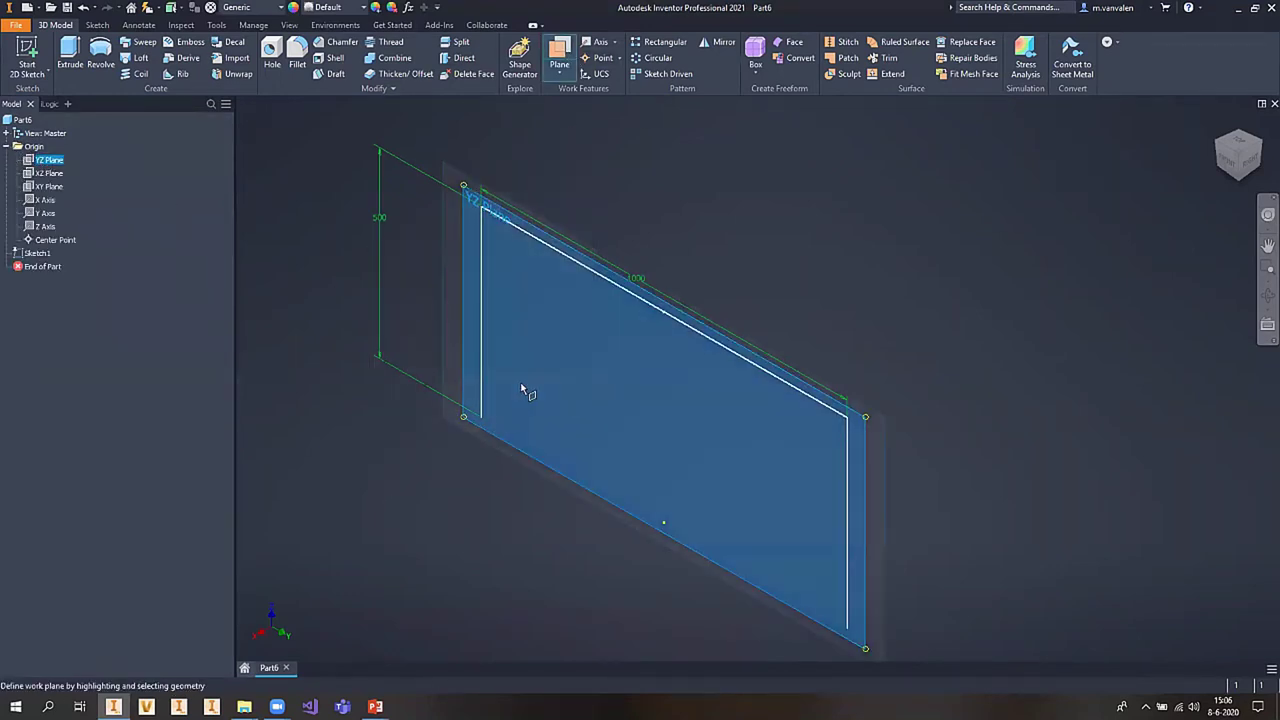
pyautogui.click(628, 344)
pyautogui.write('3')
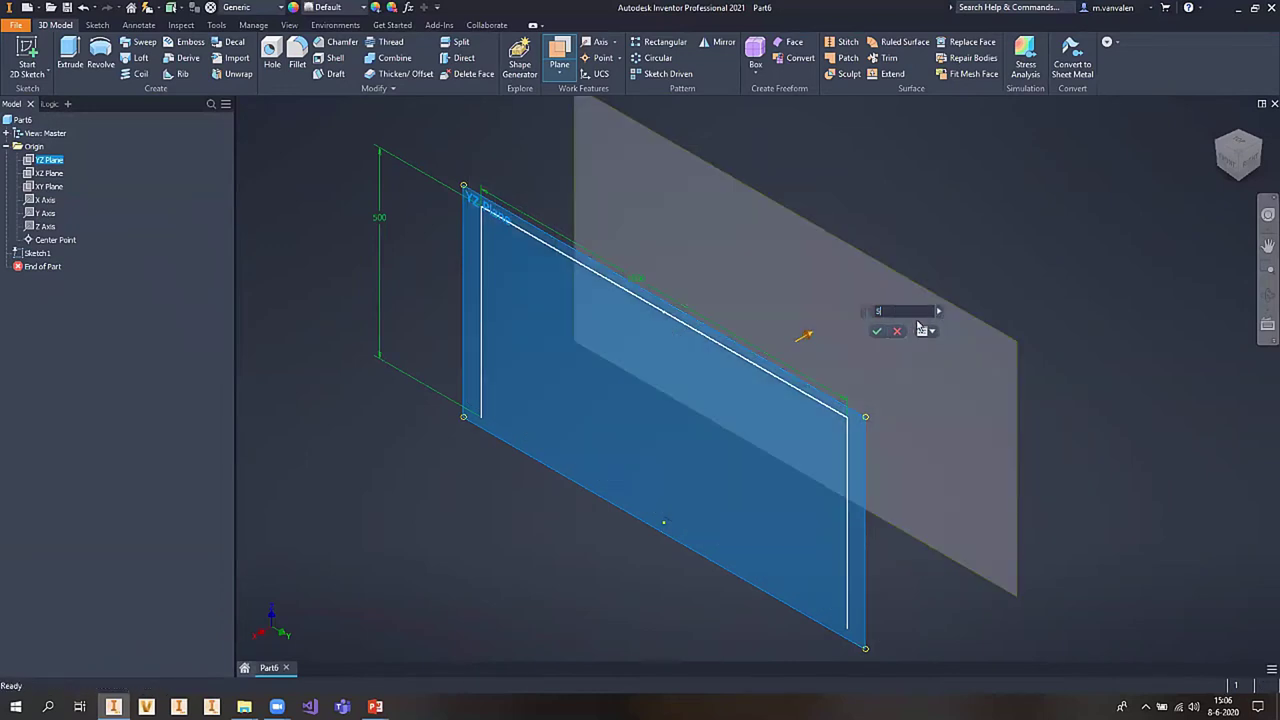
pyautogui.press('Return')
pyautogui.scroll(3, 905, 336)
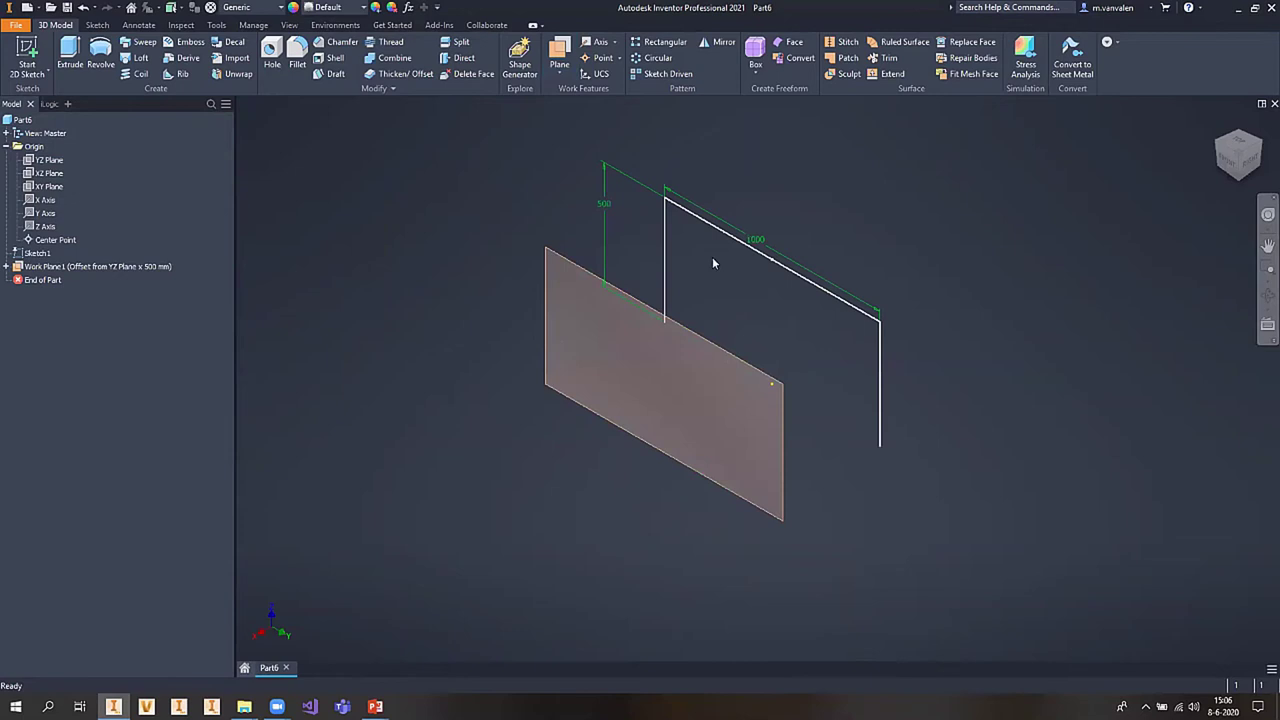
# - Sketch on Work Plane1, project the three Sketch1 frame lines, and finish Sketch2
pyautogui.click(550, 300)
pyautogui.press('s')
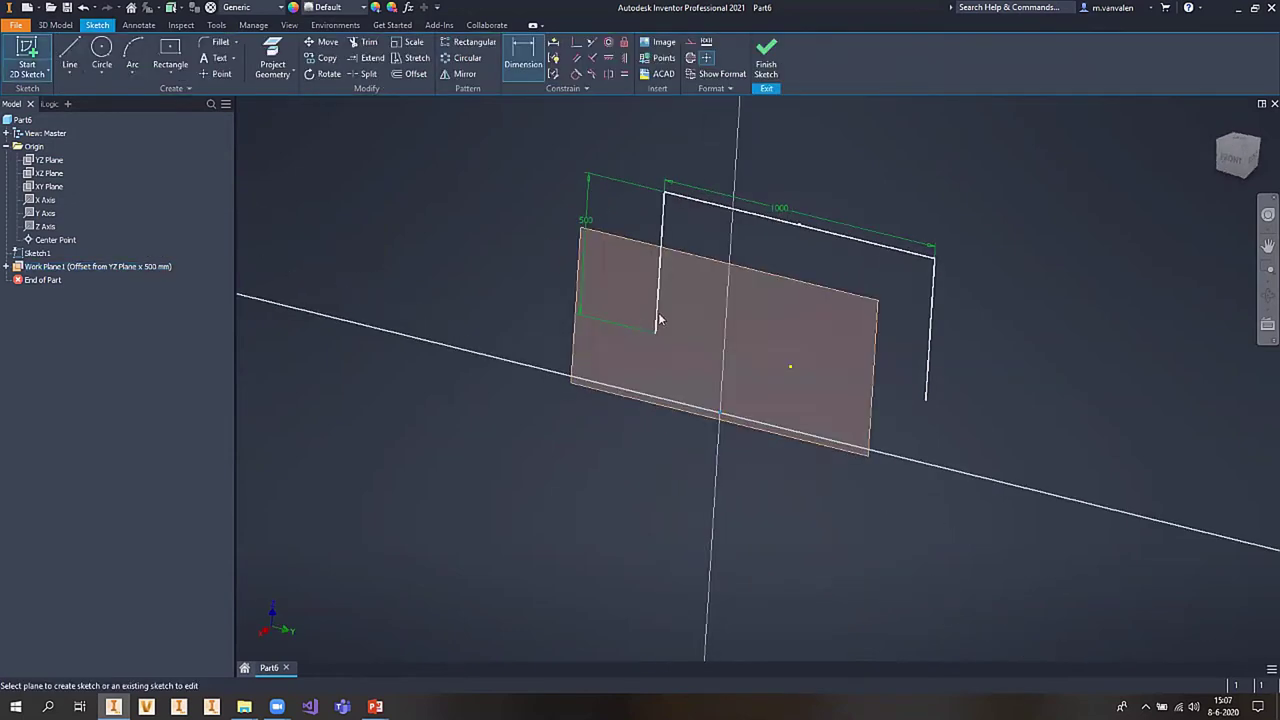
pyautogui.press('p')
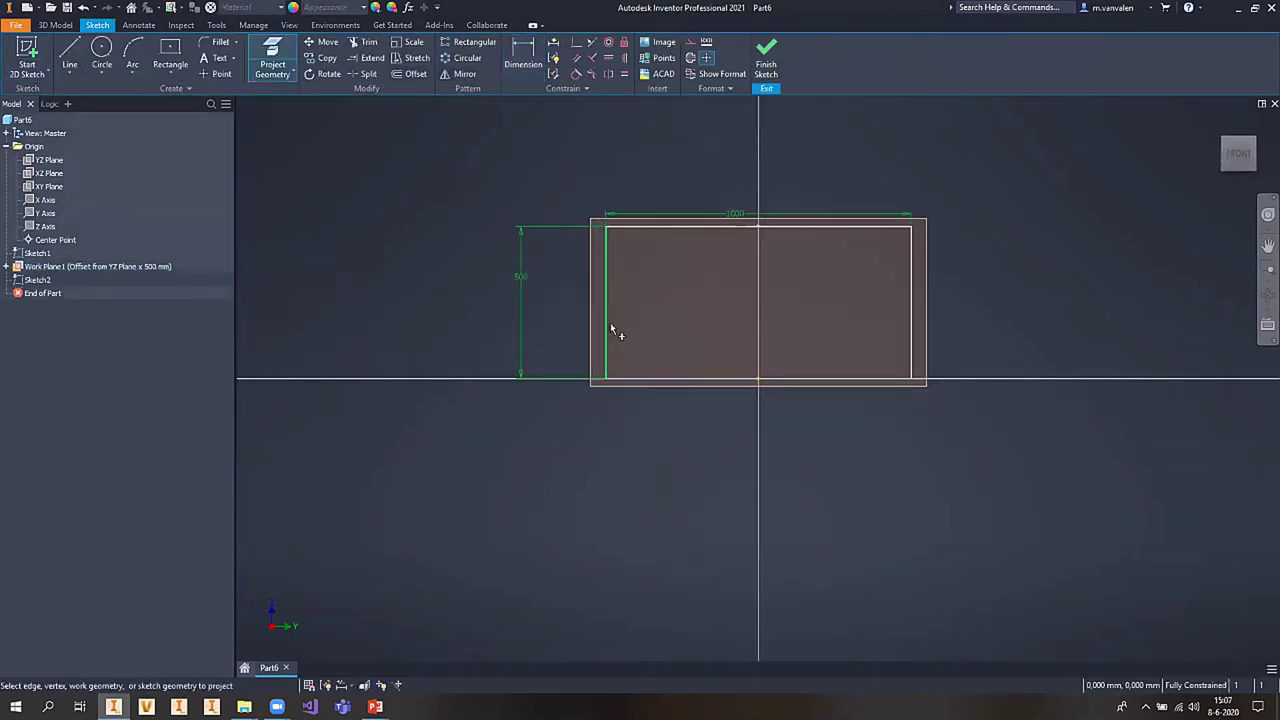
pyautogui.click(607, 285)
pyautogui.click(651, 227)
pyautogui.click(271, 52)
pyautogui.click(288, 57)
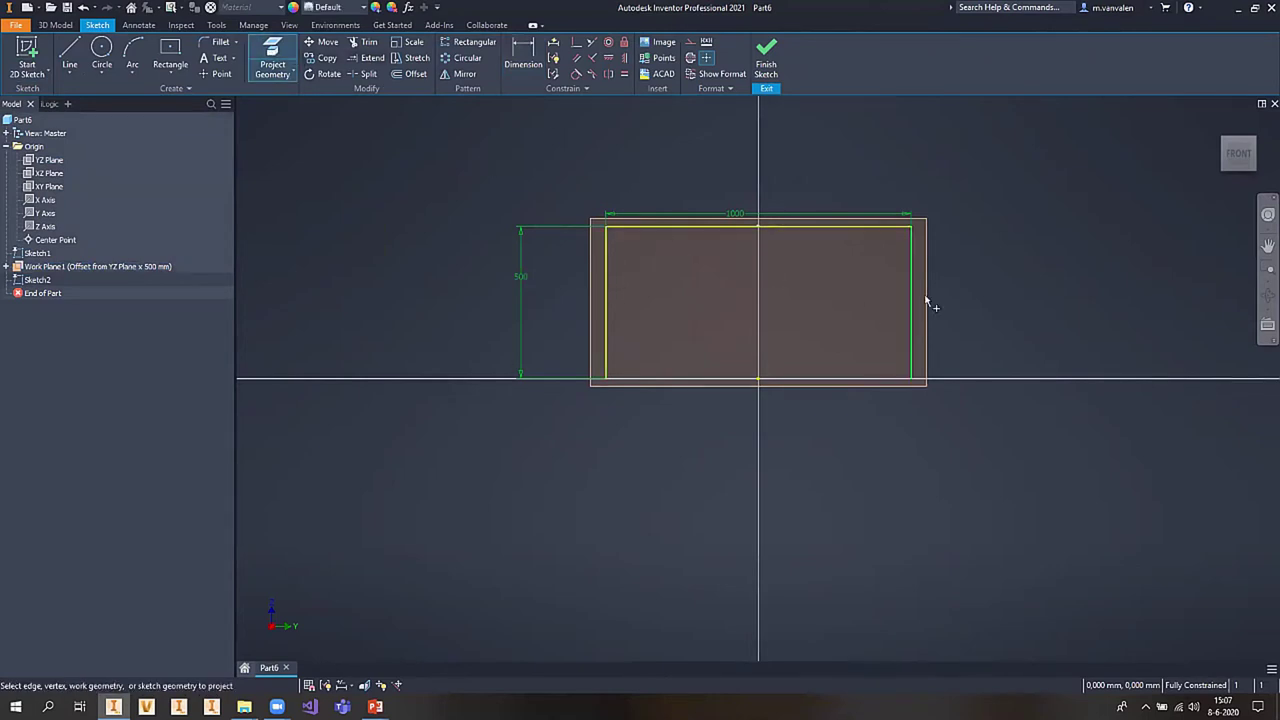
pyautogui.click(912, 271)
pyautogui.click(758, 64)
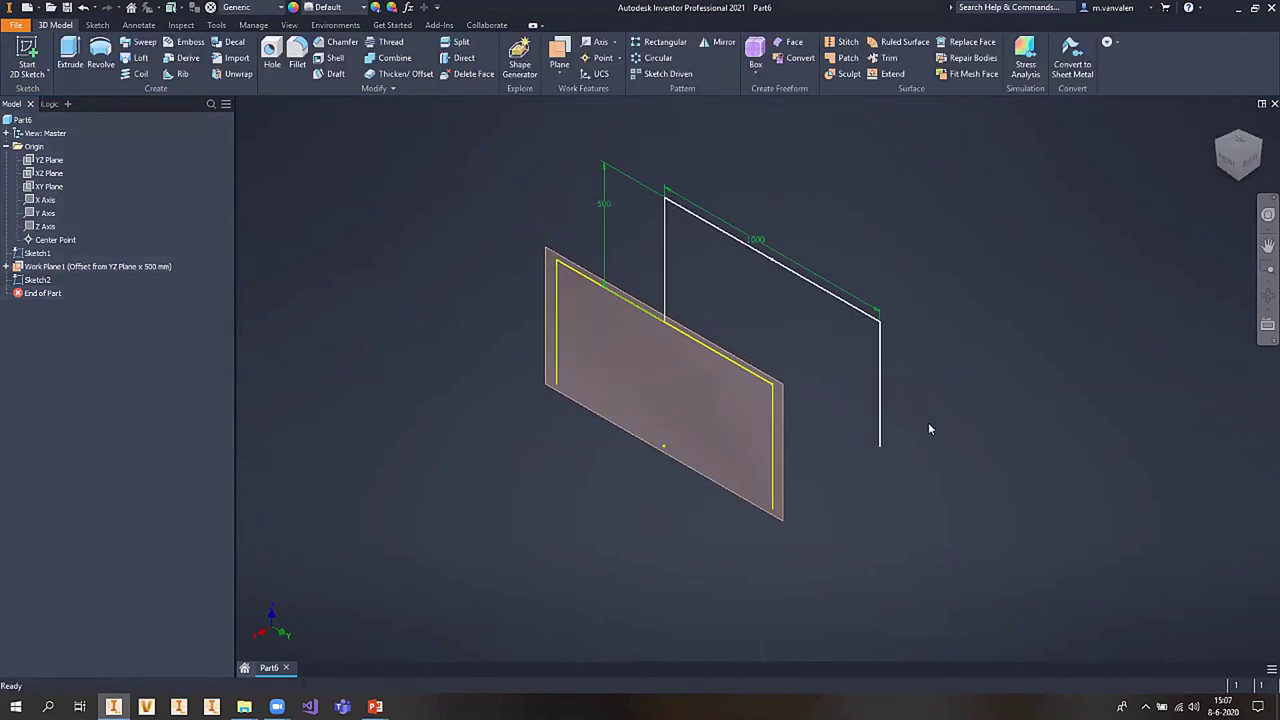
# - Look at the 2D/3D sketch choices and close them without picking one
pyautogui.scroll(4, 818, 404)
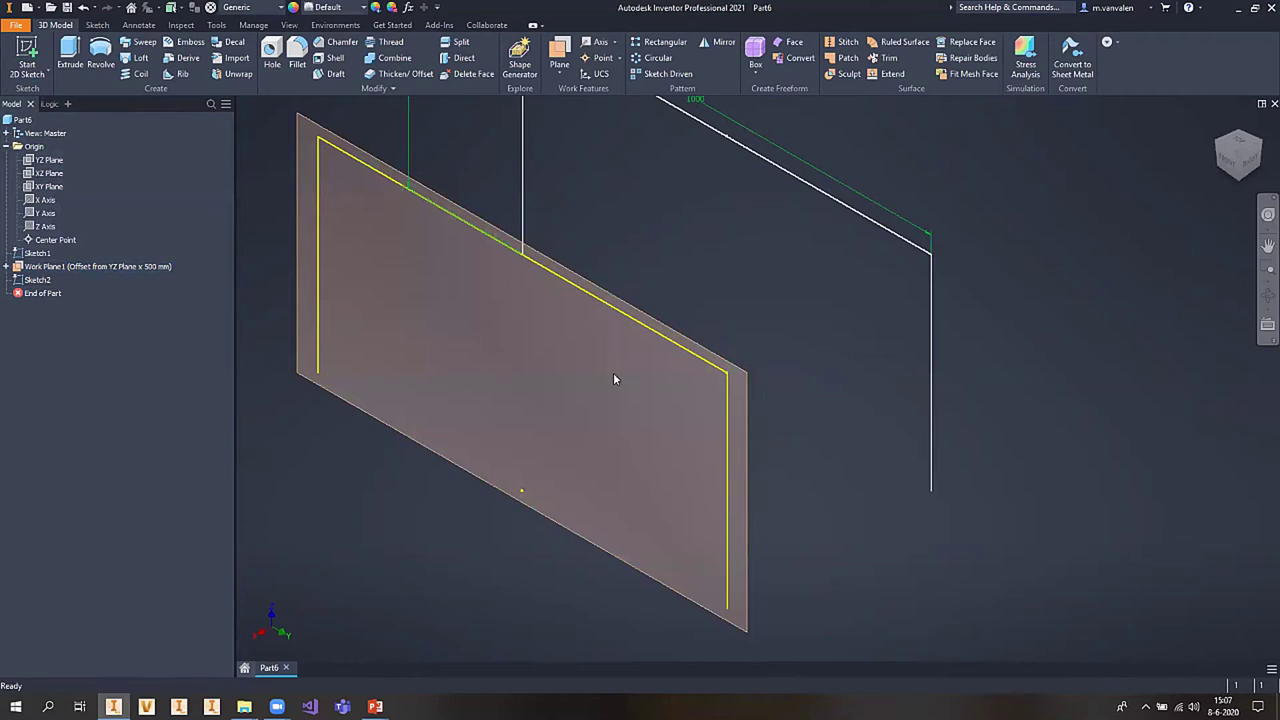
pyautogui.click(48, 72)
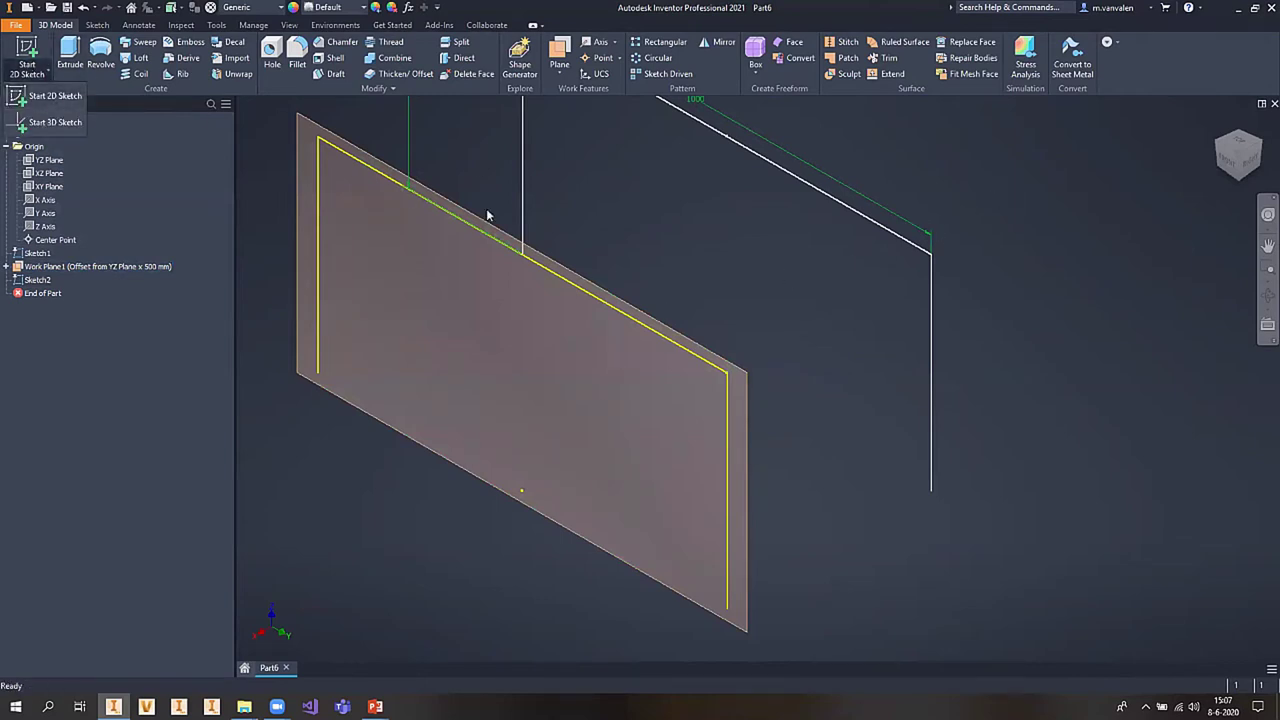
pyautogui.click(688, 220)
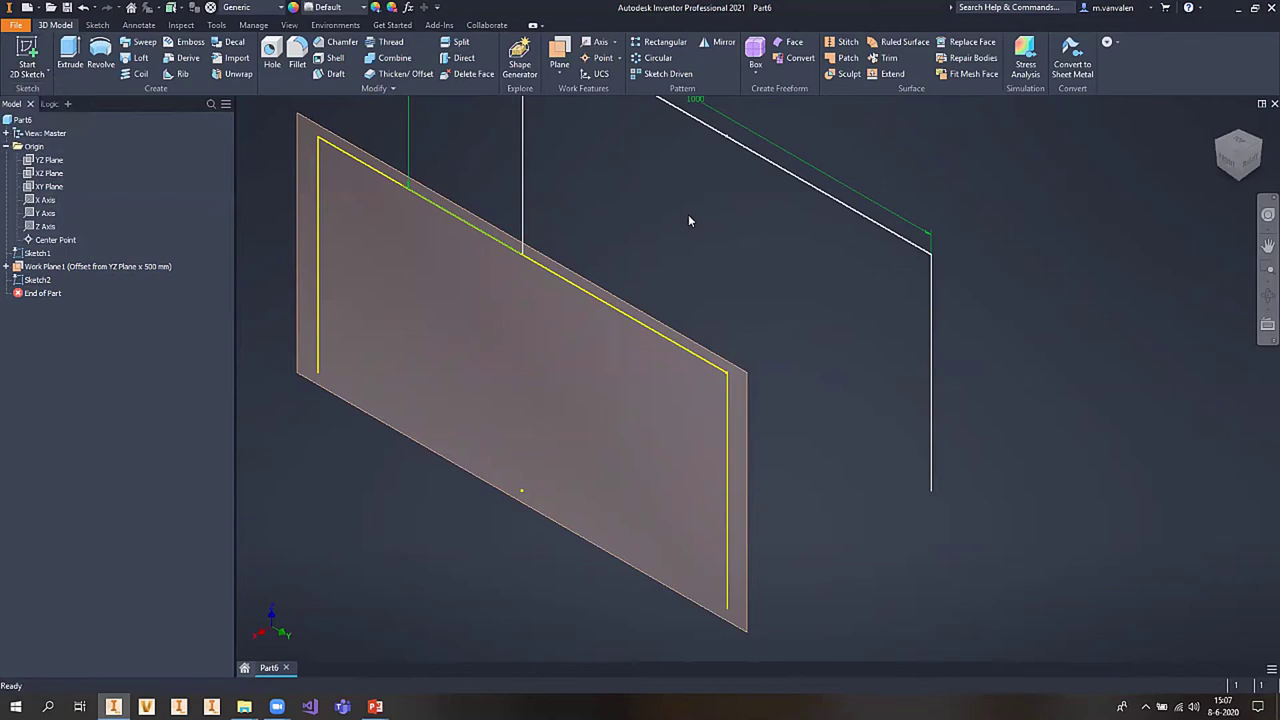
pyautogui.click(556, 50)
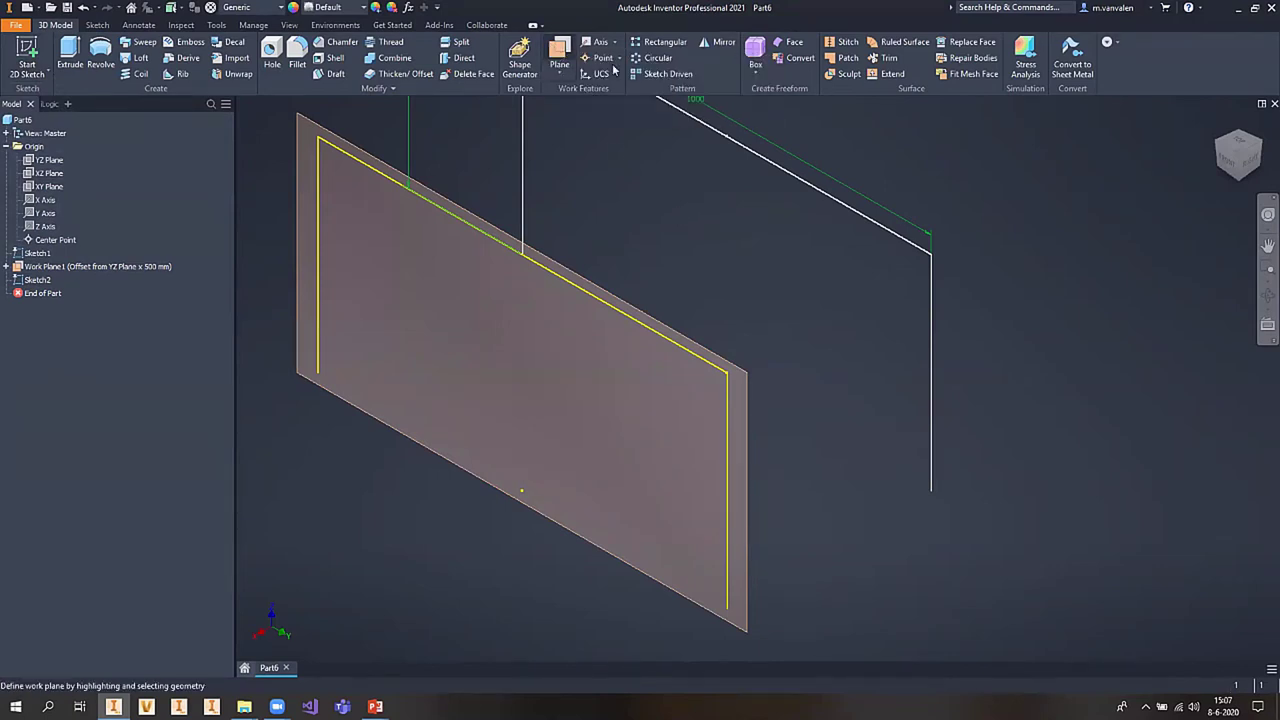
# - Create Work Plane2 normal to the top edge at its corner, and auto-resize it to fit the model
pyautogui.click(659, 335)
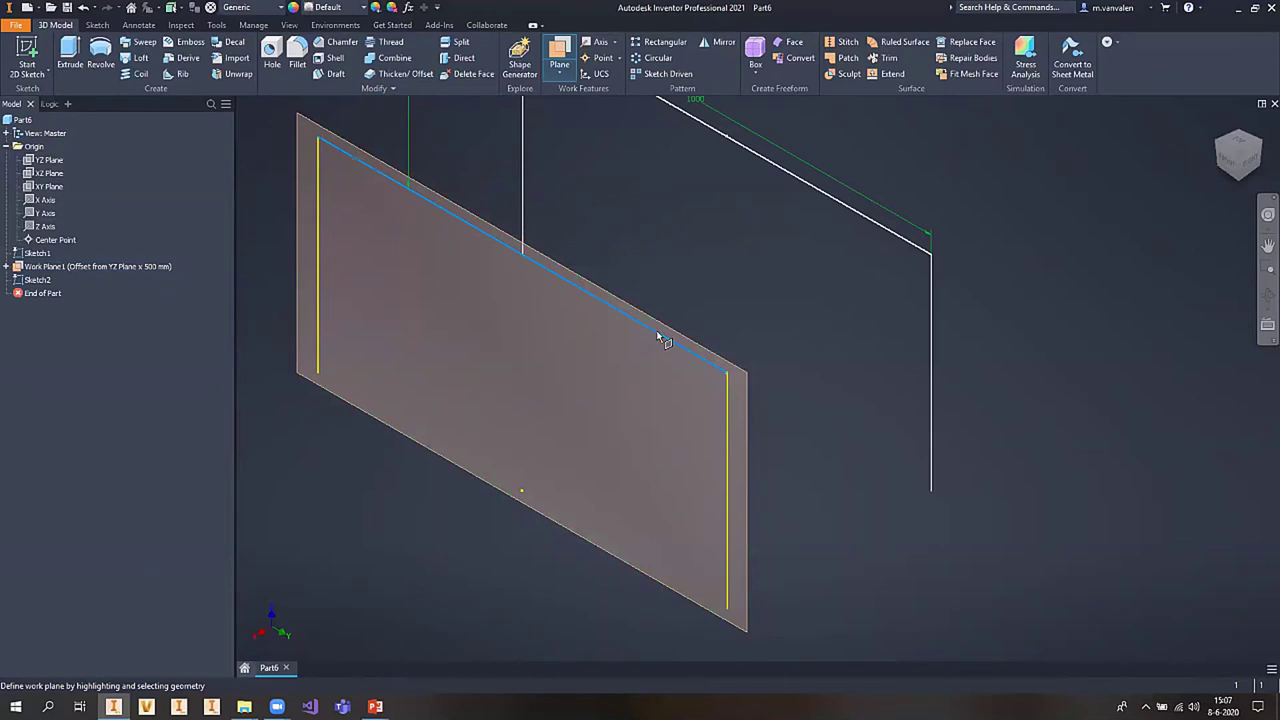
pyautogui.click(727, 376)
pyautogui.scroll(-4, 727, 372)
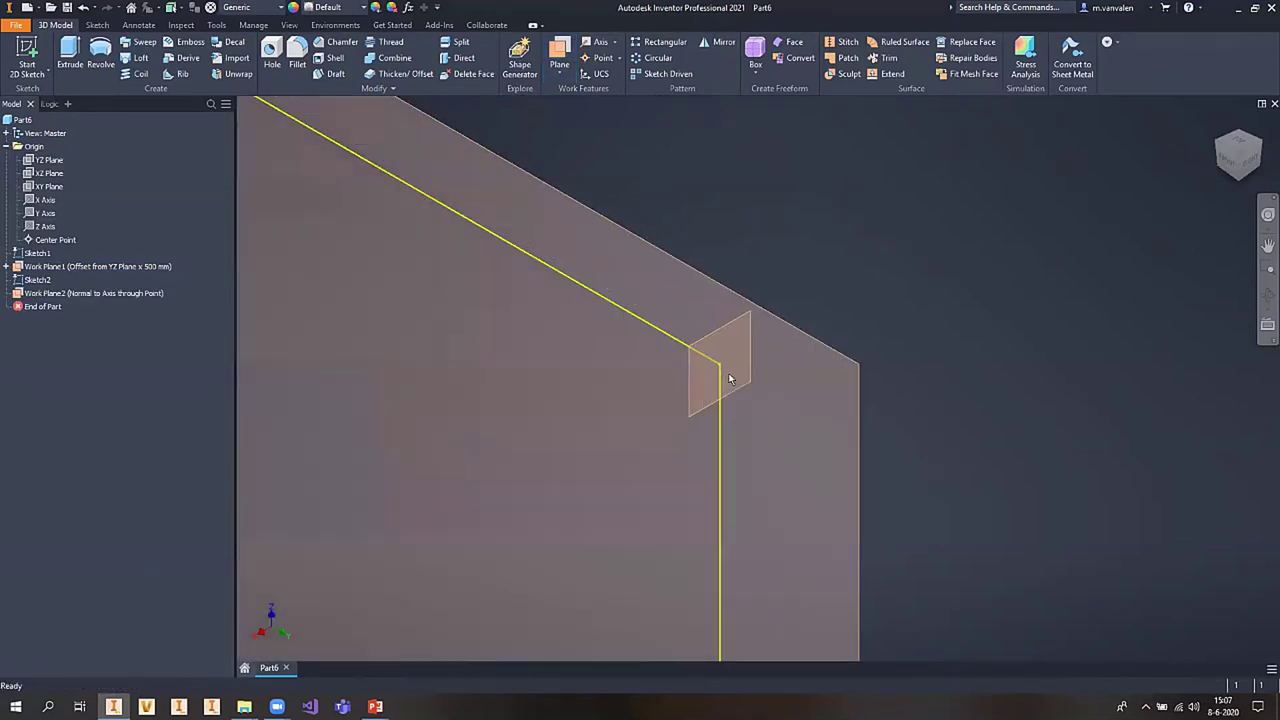
pyautogui.moveTo(719, 343); pyautogui.dragTo(703, 316)
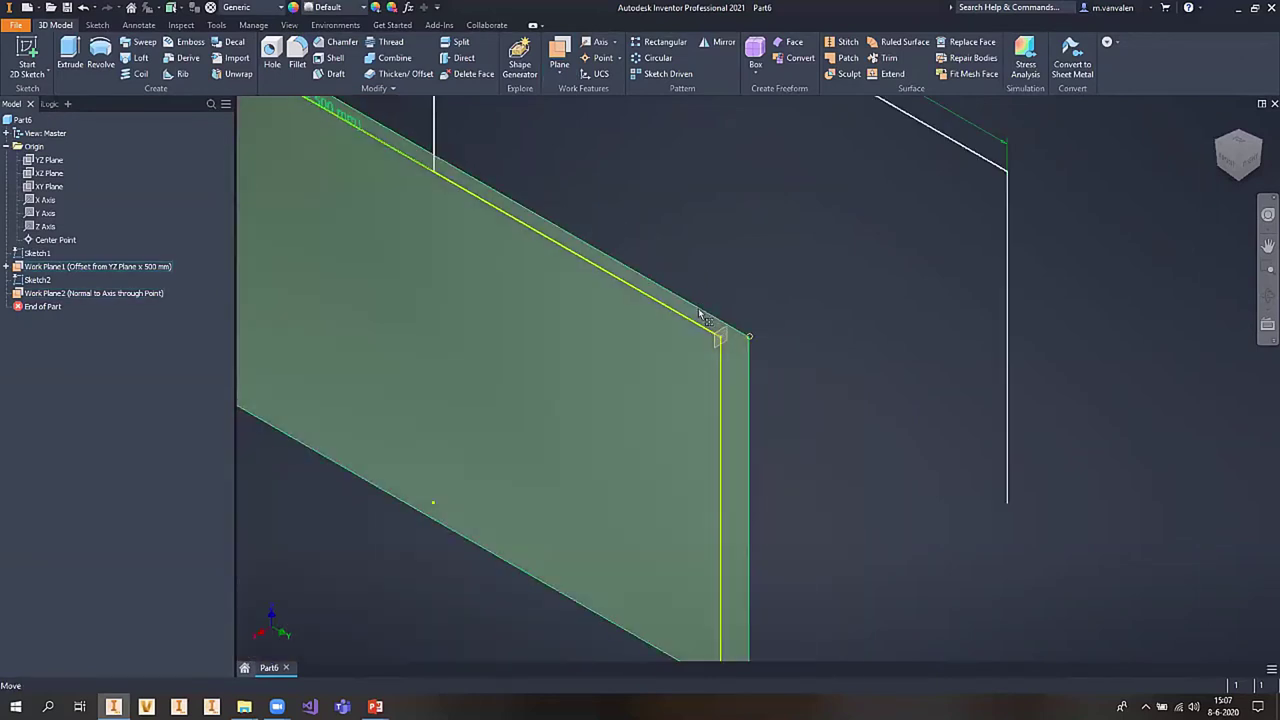
pyautogui.rightClick(727, 322)
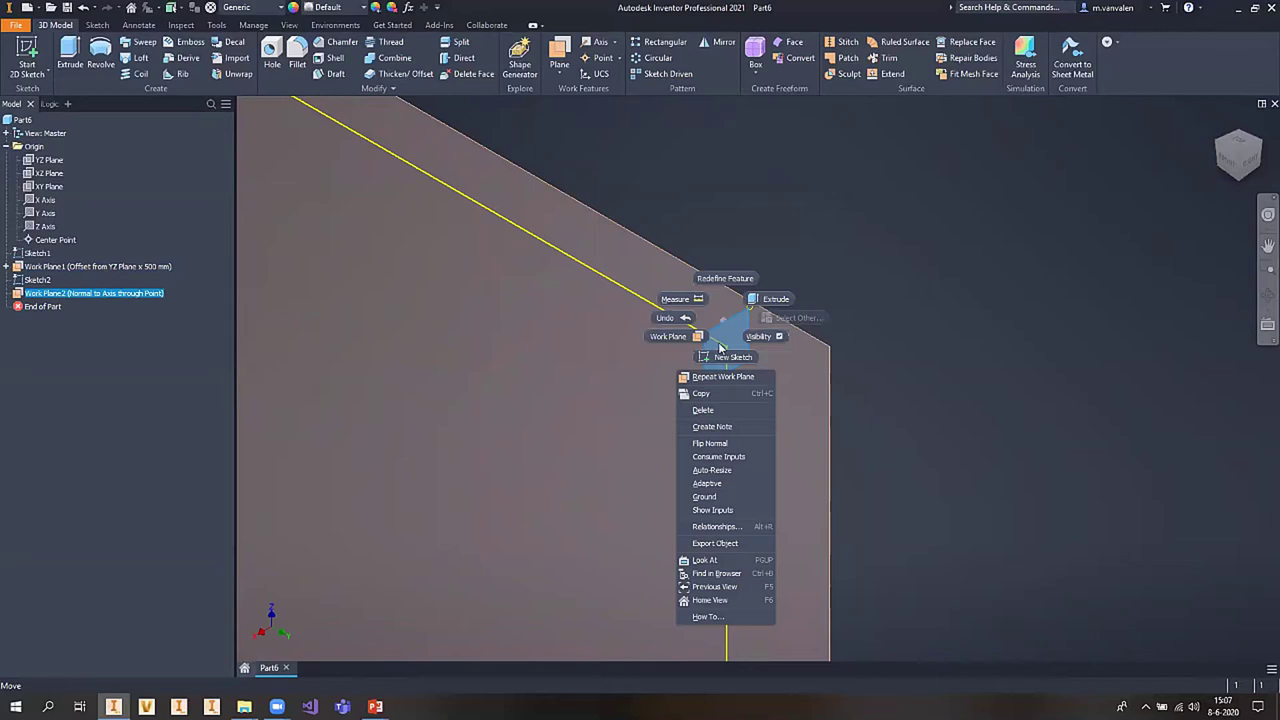
pyautogui.click(712, 470)
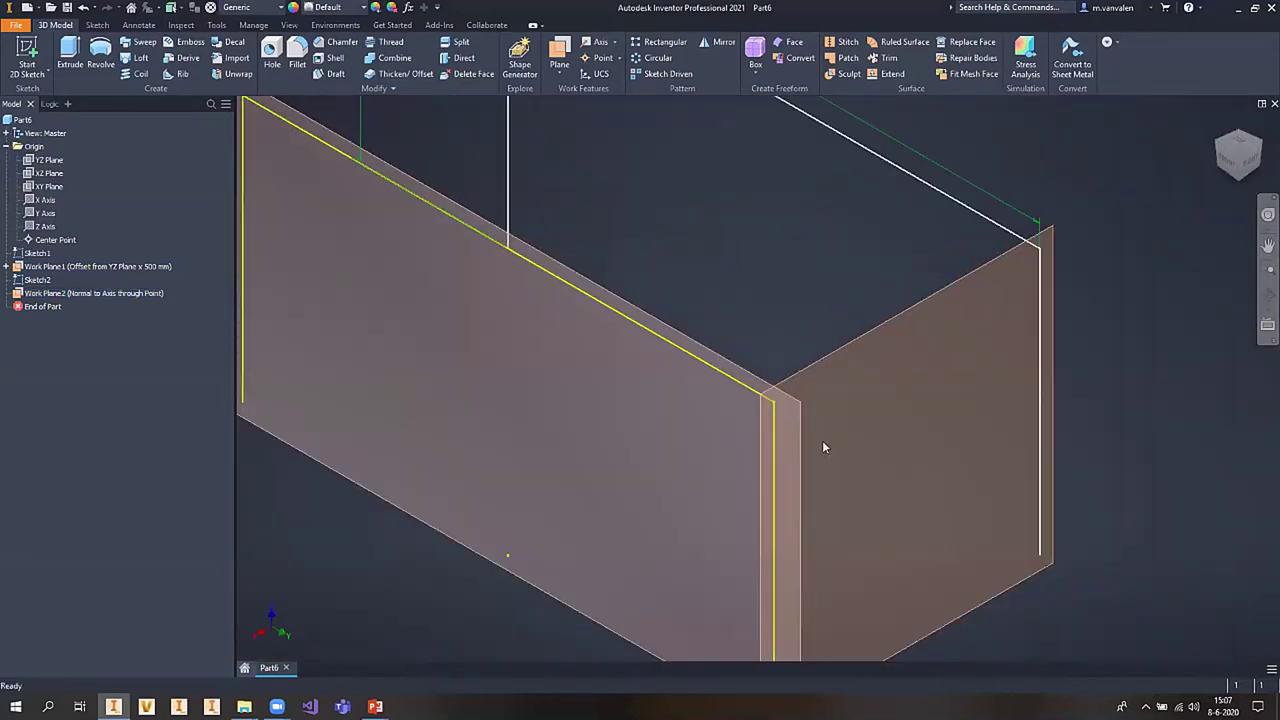
pyautogui.scroll(-3, 822, 447)
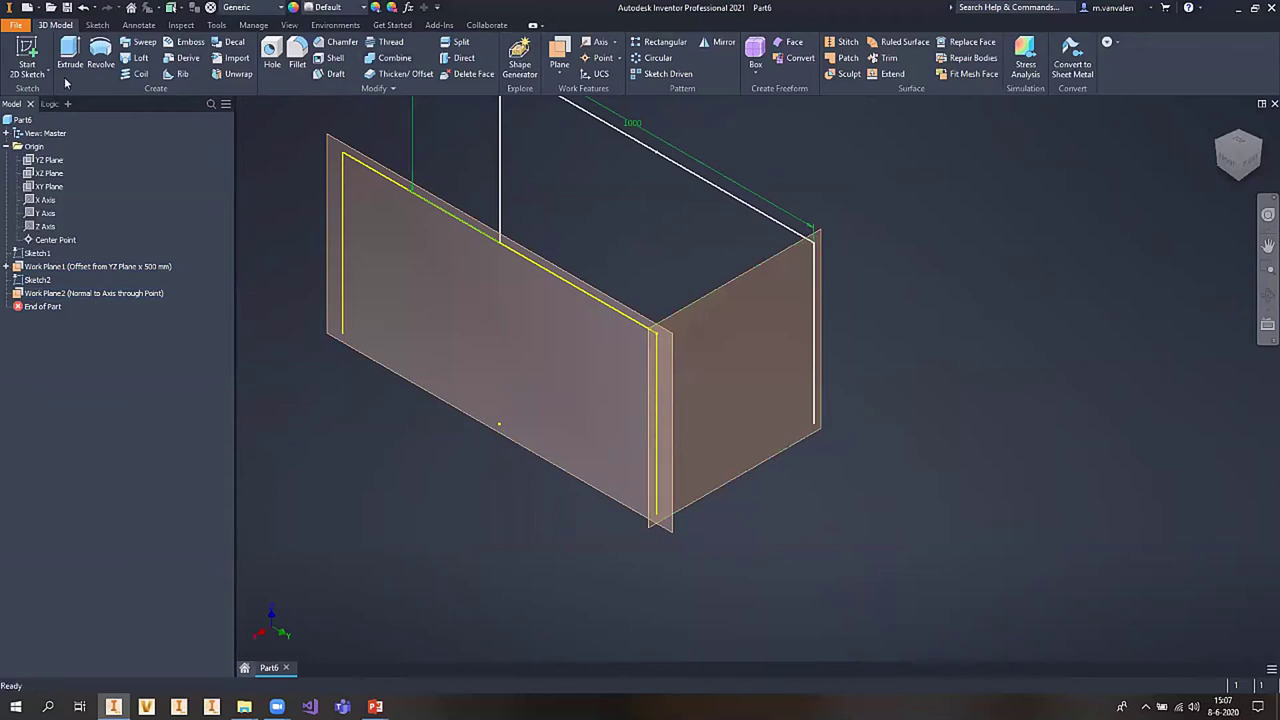
# - Start a sketch on the corner work plane and project the plate's left edge into it
pyautogui.click(27, 52)
pyautogui.click(784, 432)
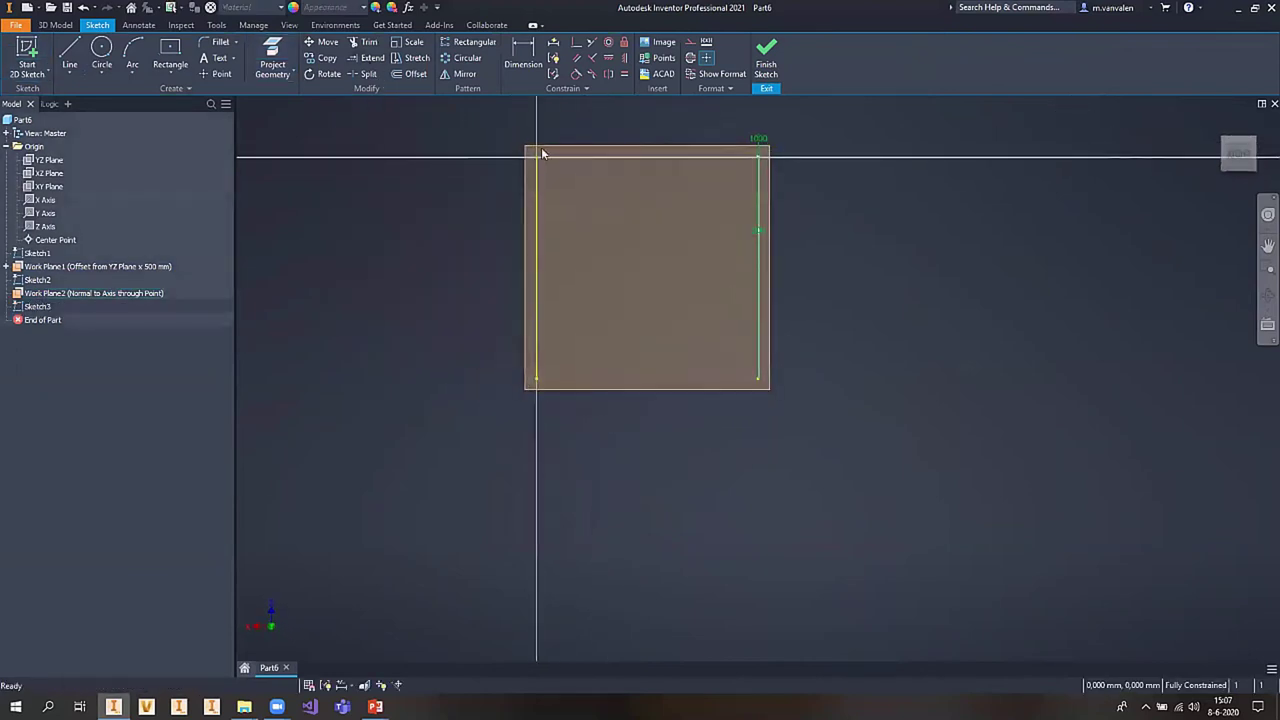
pyautogui.click(69, 55)
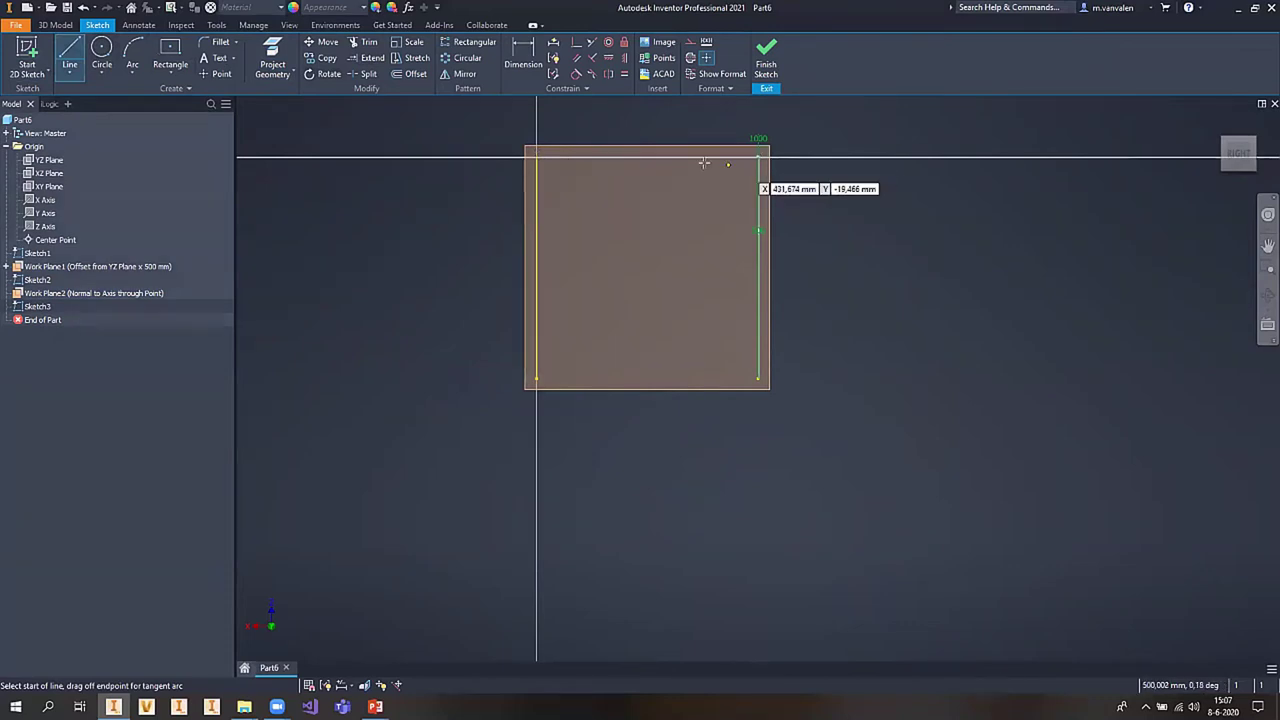
pyautogui.press('Escape')
pyautogui.click(273, 55)
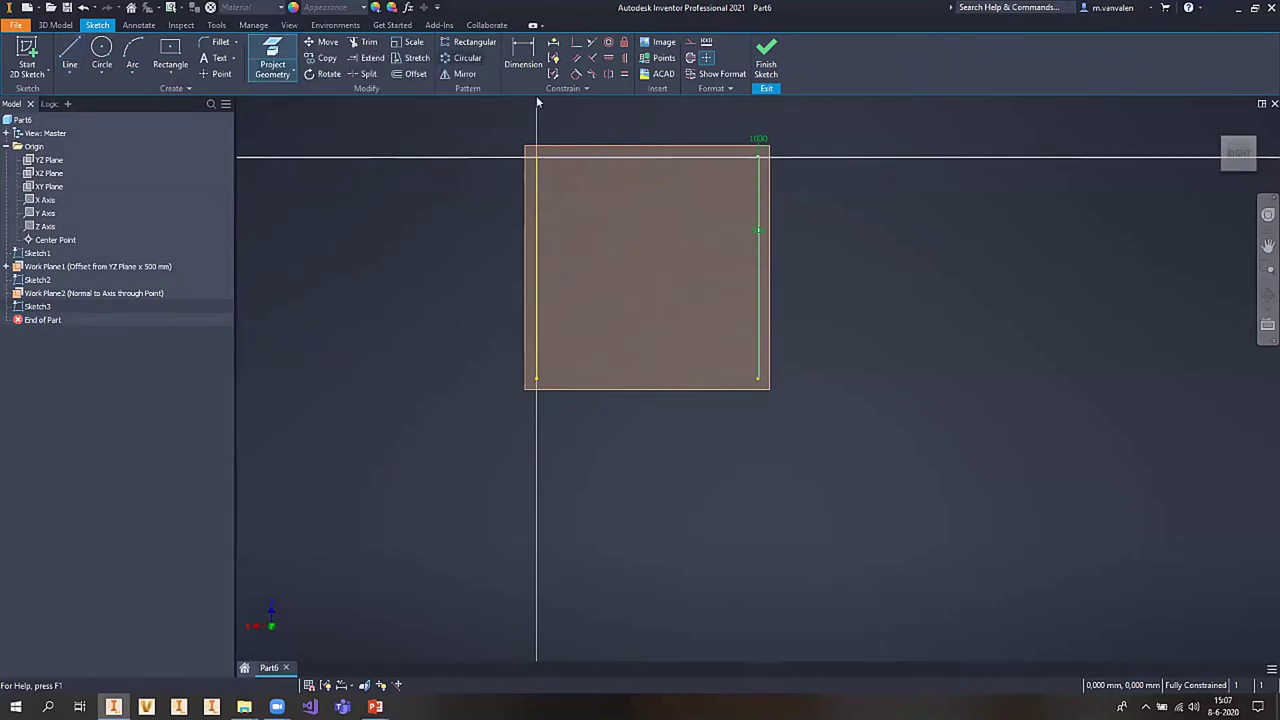
pyautogui.click(536, 162)
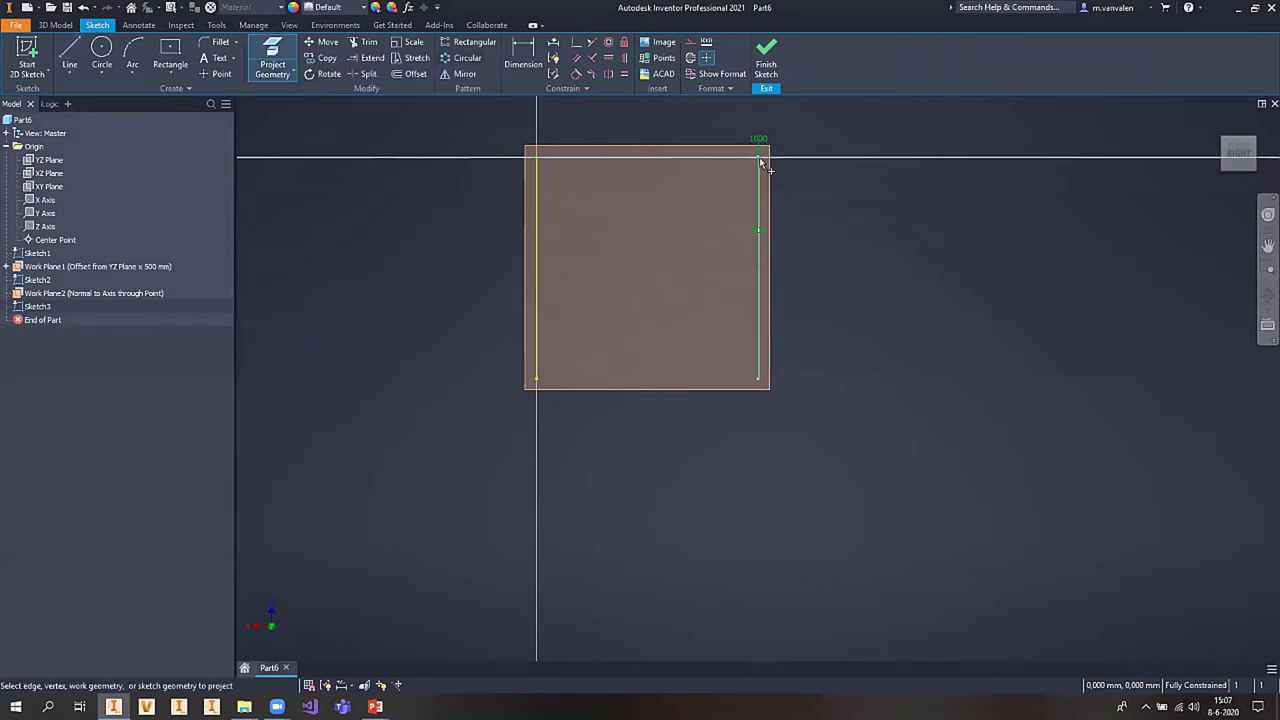
# - Sketch a trial line across the top, cancel it, and view the sketch from the right
pyautogui.press('l')
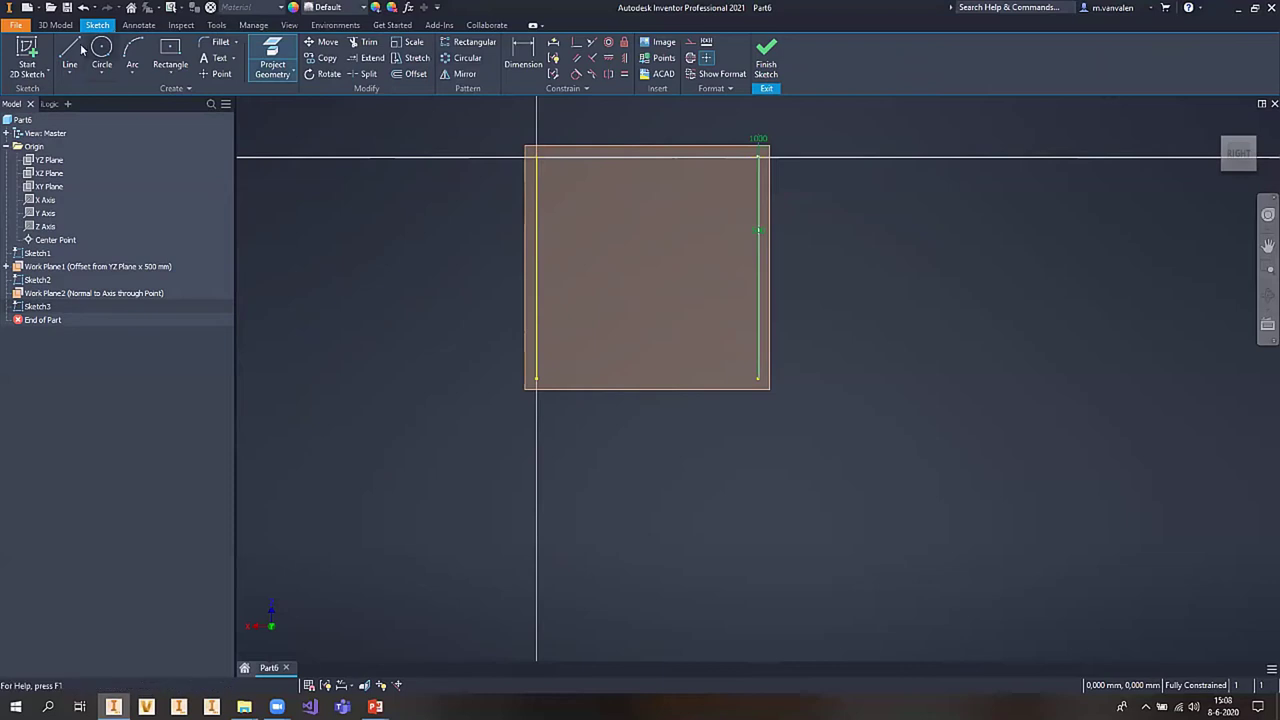
pyautogui.click(536, 157)
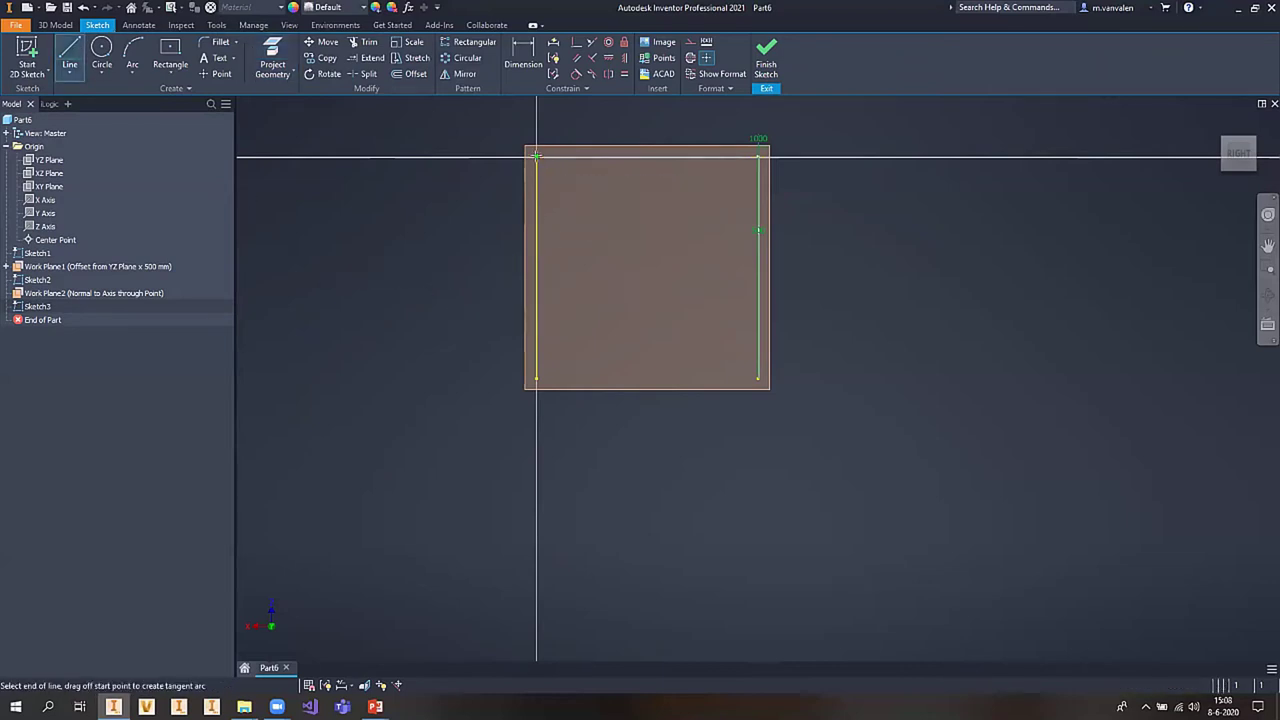
pyautogui.click(757, 157)
pyautogui.keyDown('shift'); pyautogui.moveTo(605, 255); pyautogui.dragTo(688, 300, button='middle'); pyautogui.keyUp('shift')
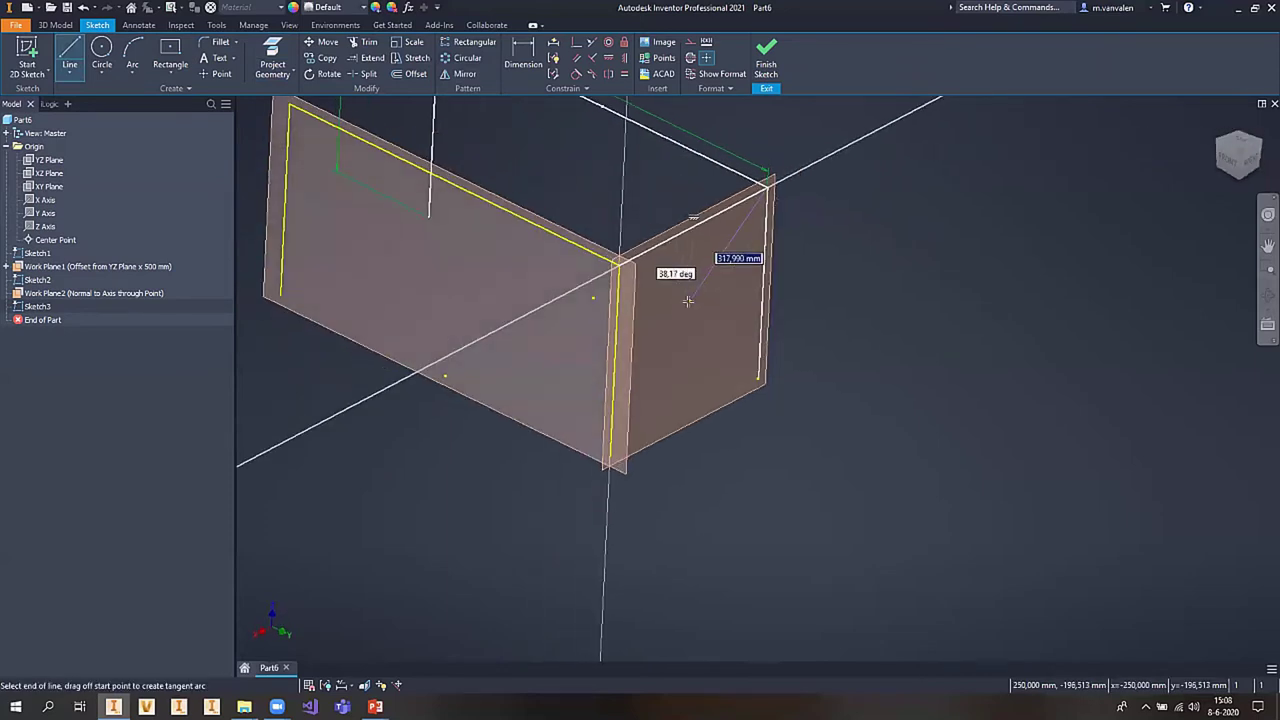
pyautogui.press('Escape')
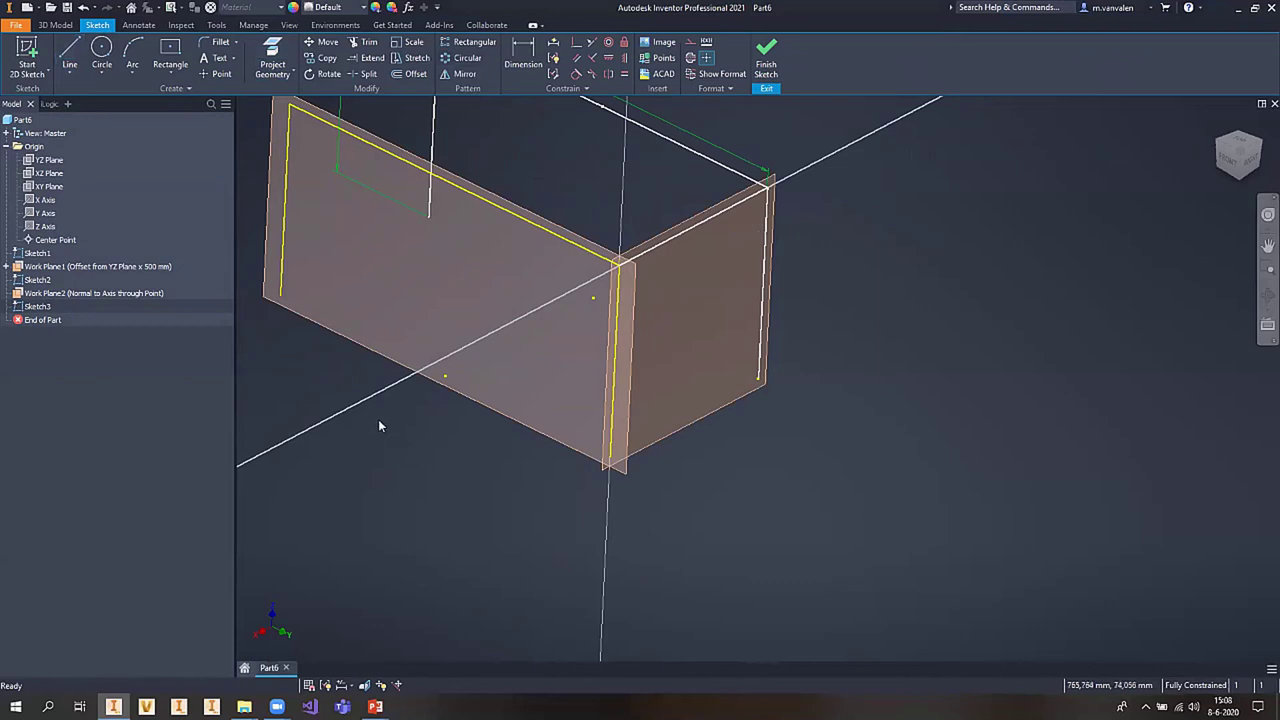
pyautogui.moveTo(378, 419); pyautogui.dragTo(421, 473, button='middle')
pyautogui.moveTo(560, 351); pyautogui.dragTo(577, 346, button='middle')
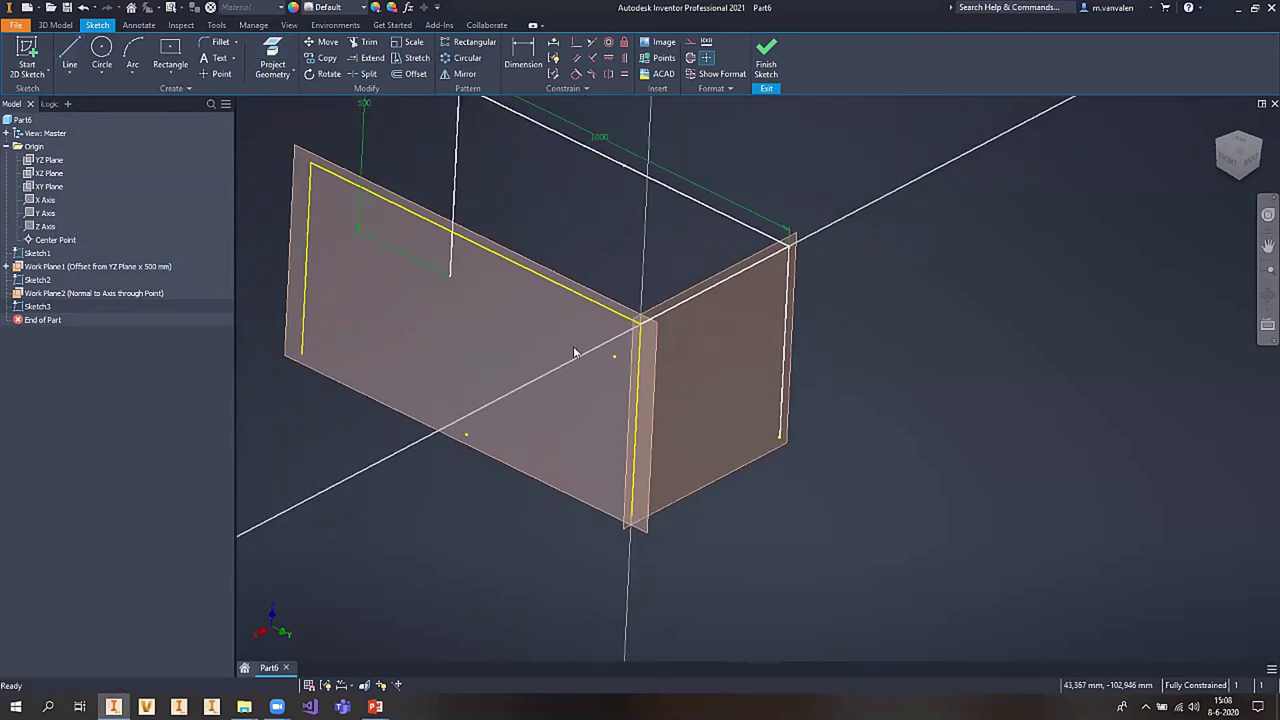
pyautogui.click(1248, 162)
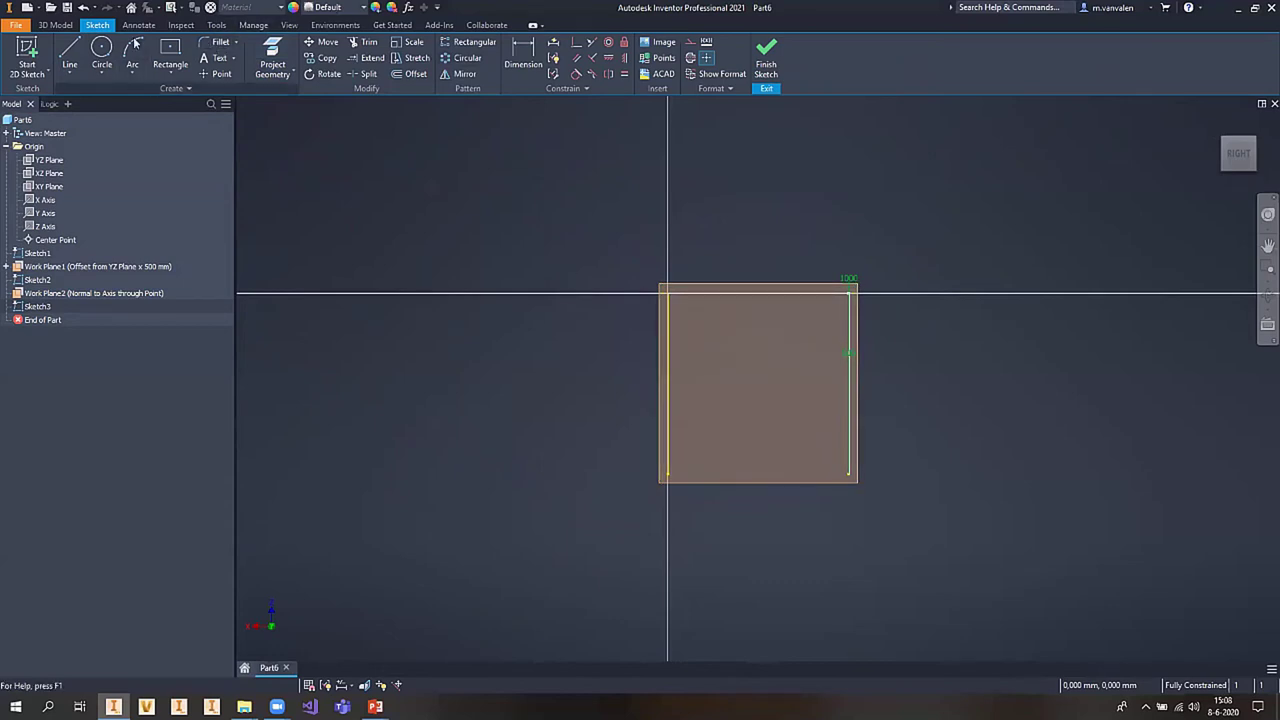
# - Project the plate's right edge and draw a horizontal line between the two plate edges
pyautogui.click(274, 58)
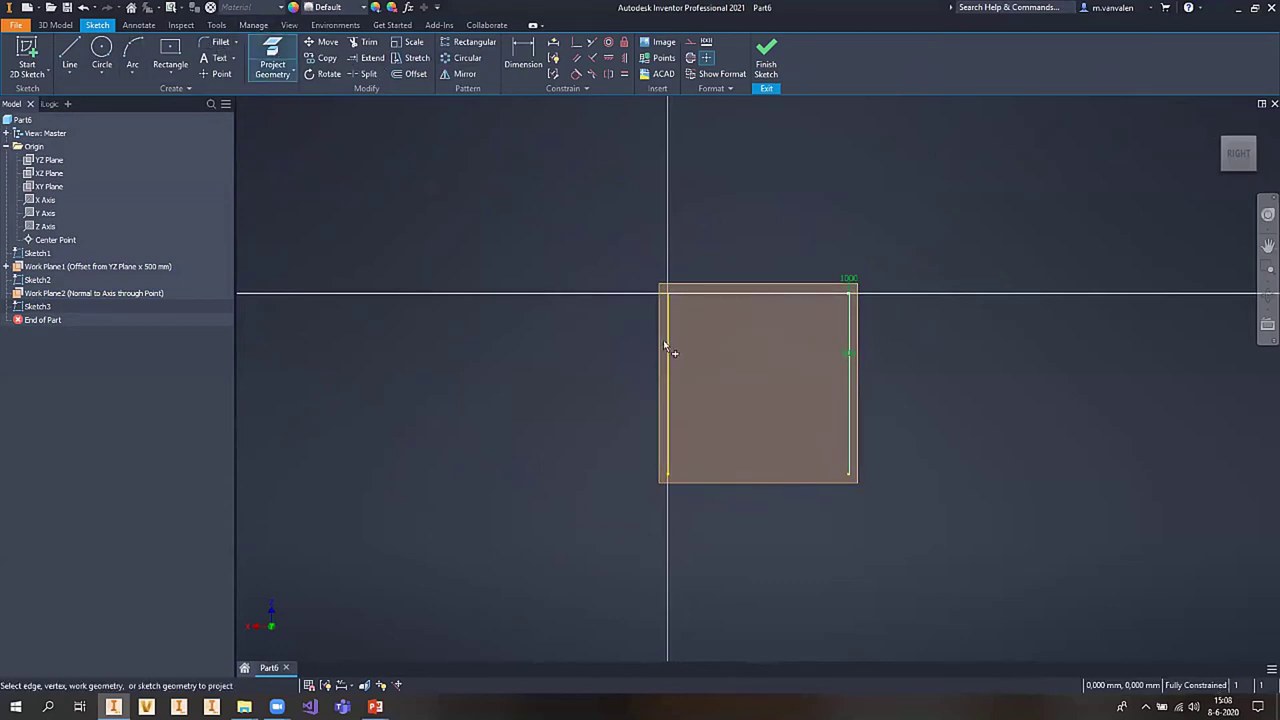
pyautogui.click(850, 334)
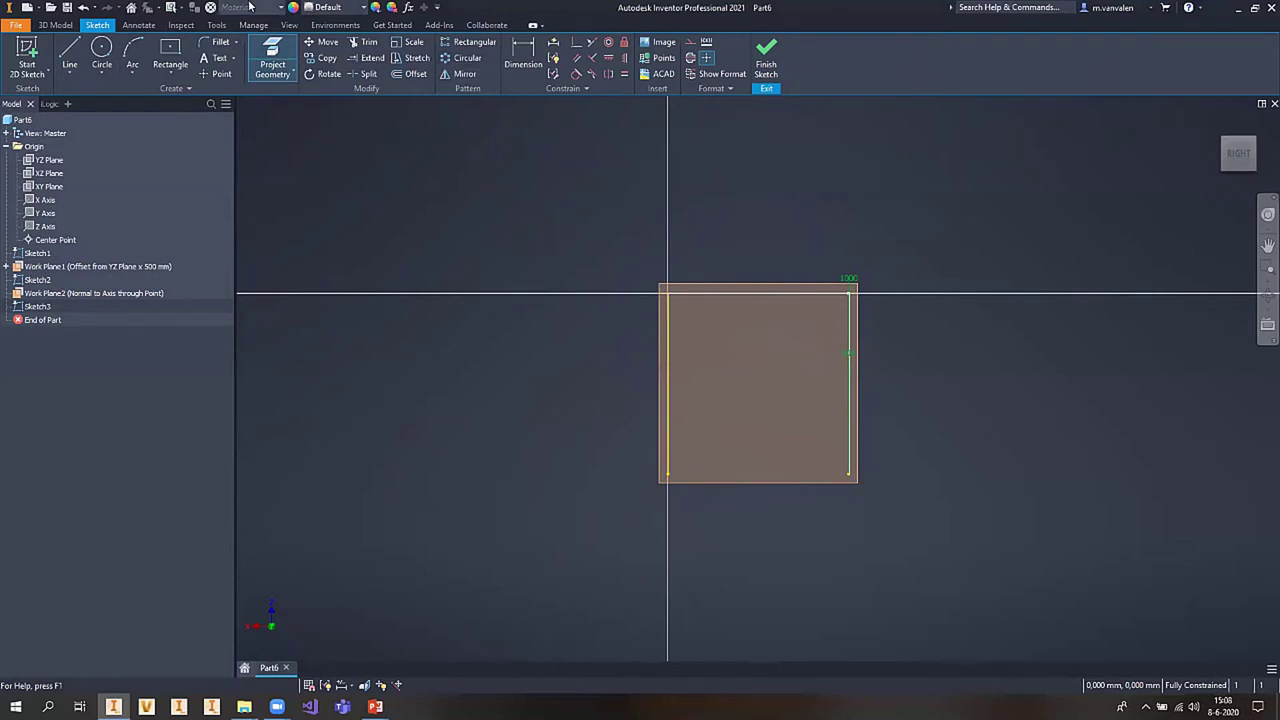
pyautogui.click(69, 52)
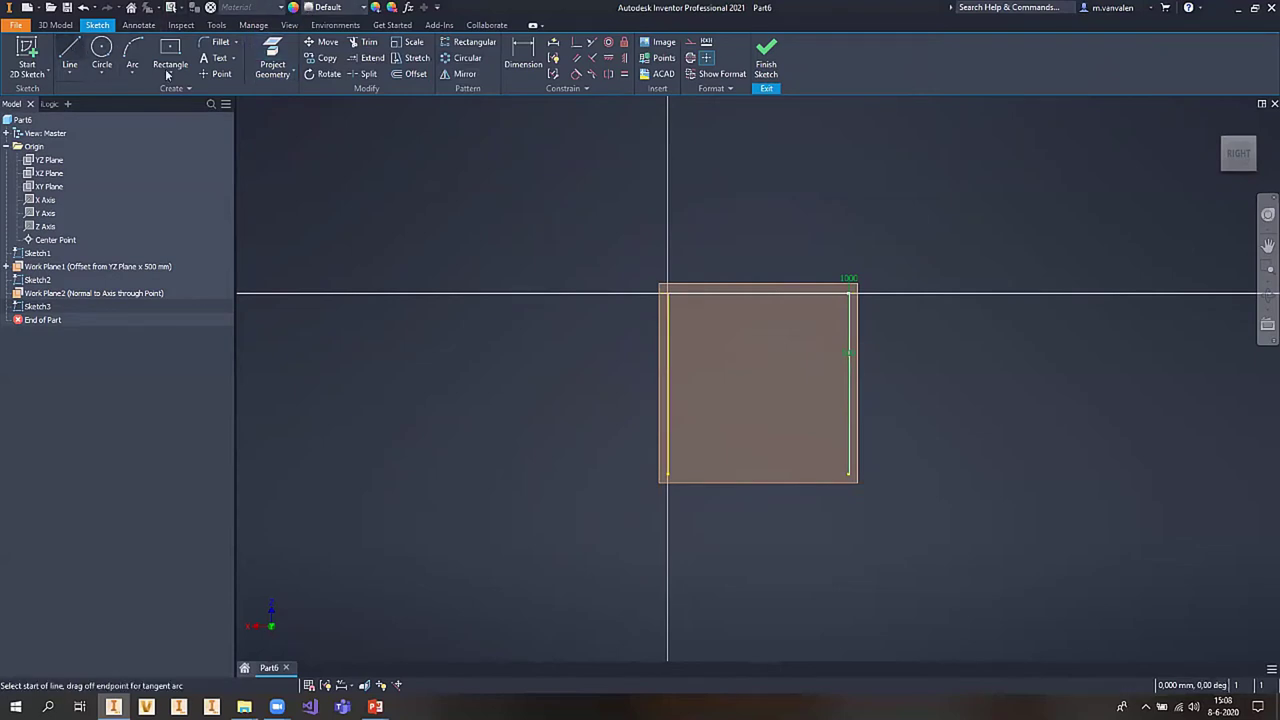
pyautogui.click(670, 397)
pyautogui.doubleClick(842, 397)
# - Dimension the line's height with a value of 500 and finish the sketch
pyautogui.press('d')
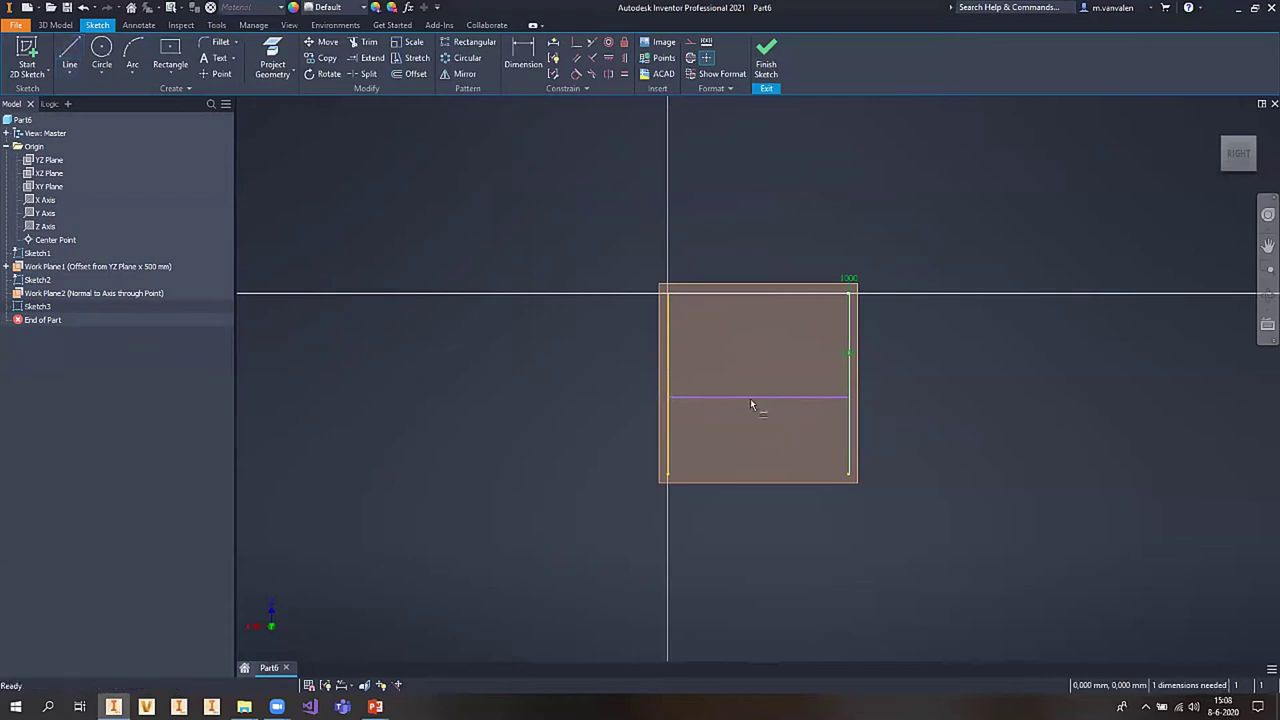
pyautogui.click(670, 477)
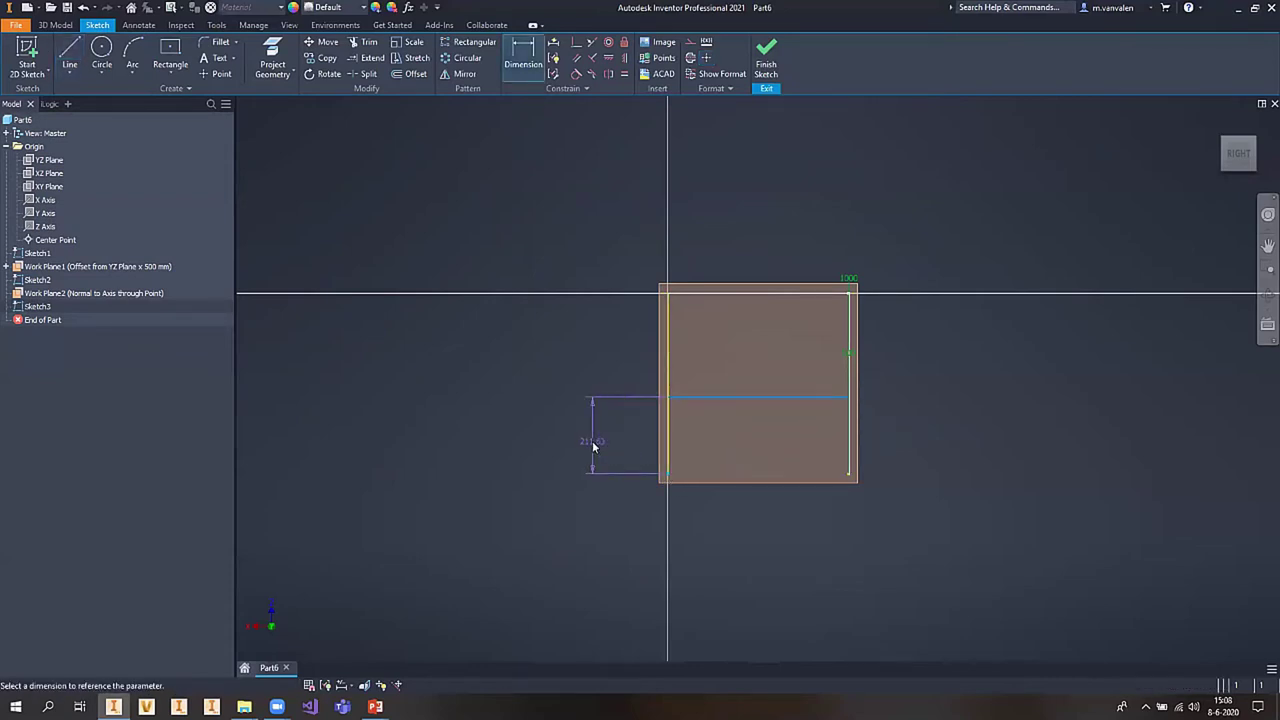
pyautogui.click(594, 443)
pyautogui.write('500')
pyautogui.press('Return')
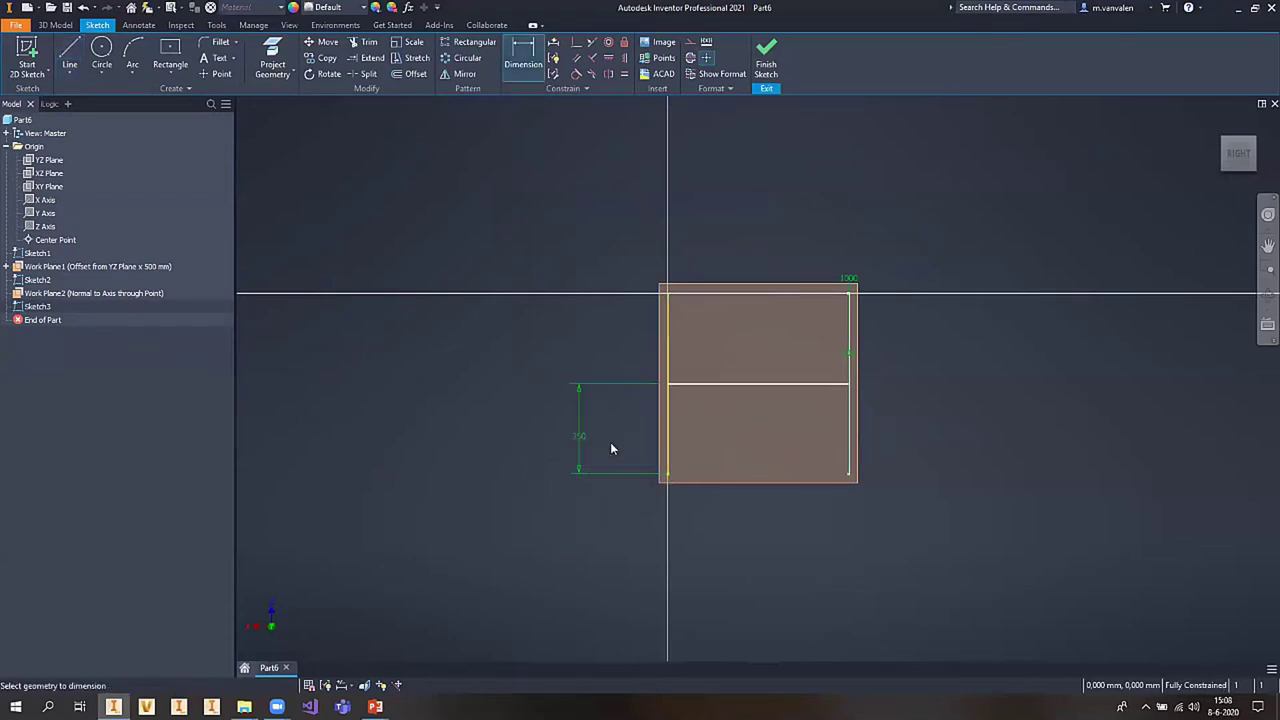
pyautogui.click(768, 52)
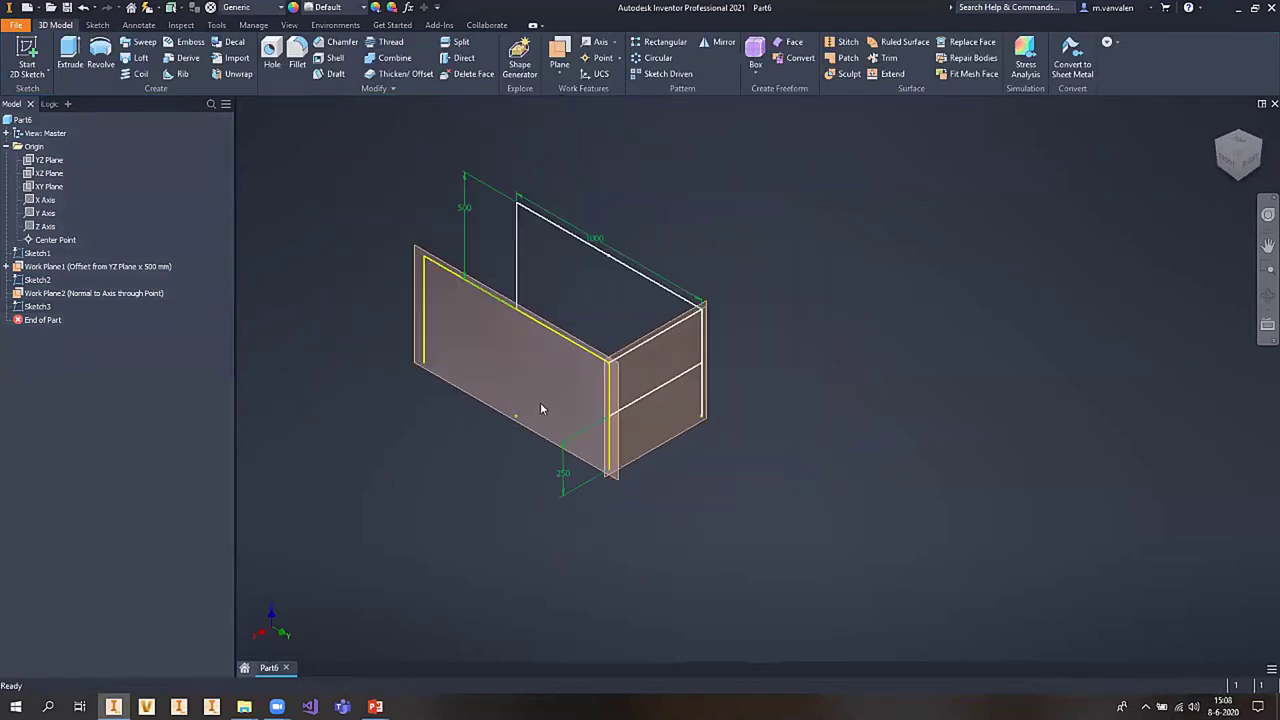
# - Create Work Plane3 normal to the frame's long edge through its end point
pyautogui.keyDown('shift'); pyautogui.moveTo(580, 374); pyautogui.dragTo(723, 409, button='middle'); pyautogui.keyUp('shift')
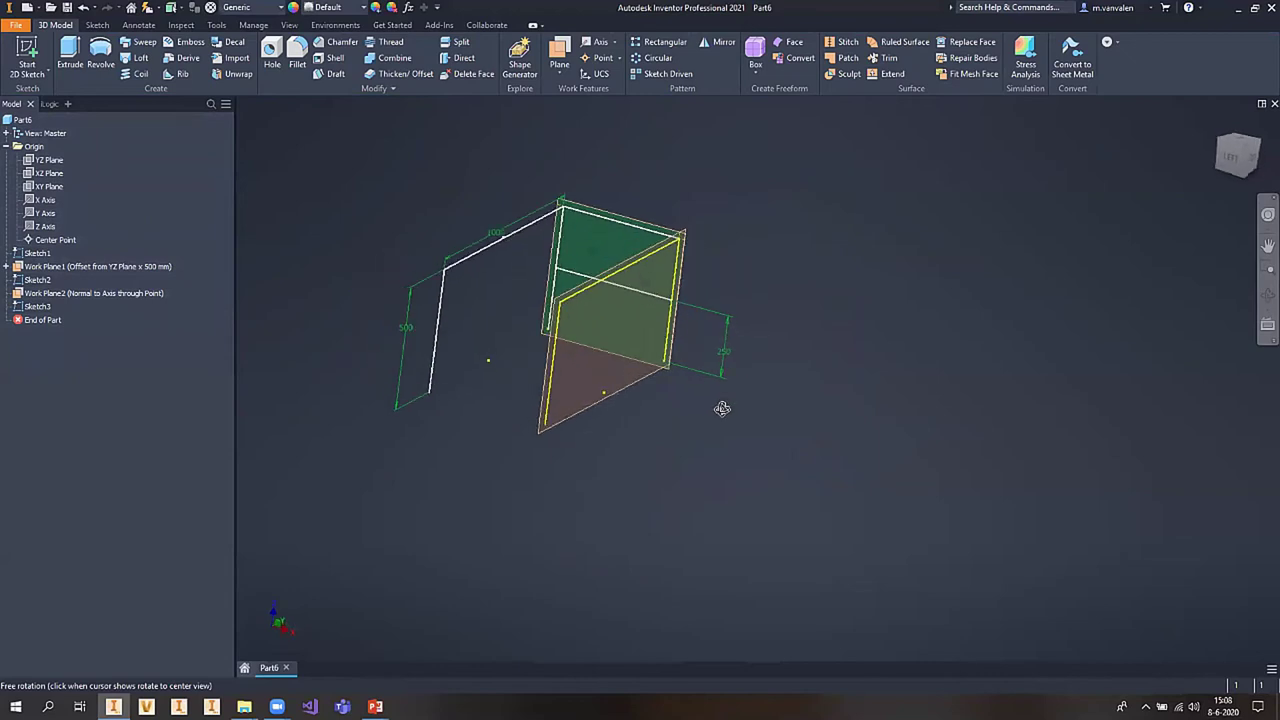
pyautogui.click(560, 52)
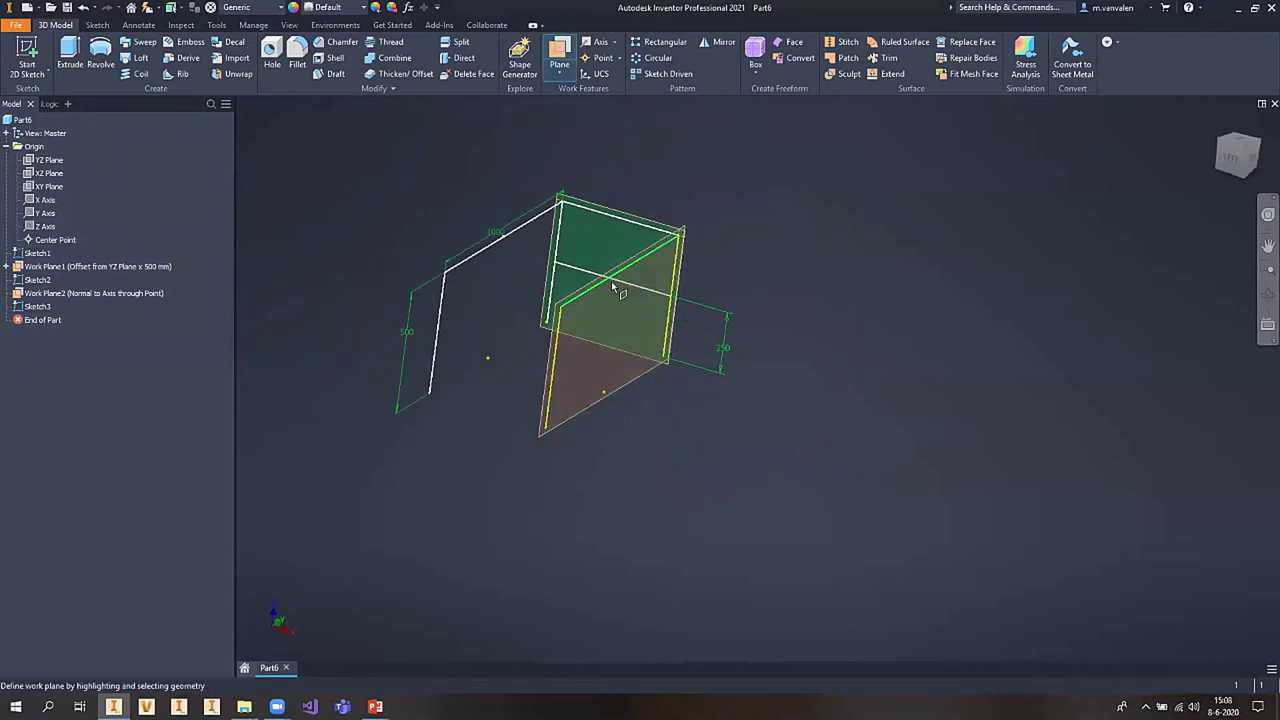
pyautogui.click(577, 302)
pyautogui.click(559, 306)
pyautogui.scroll(-5, 557, 311)
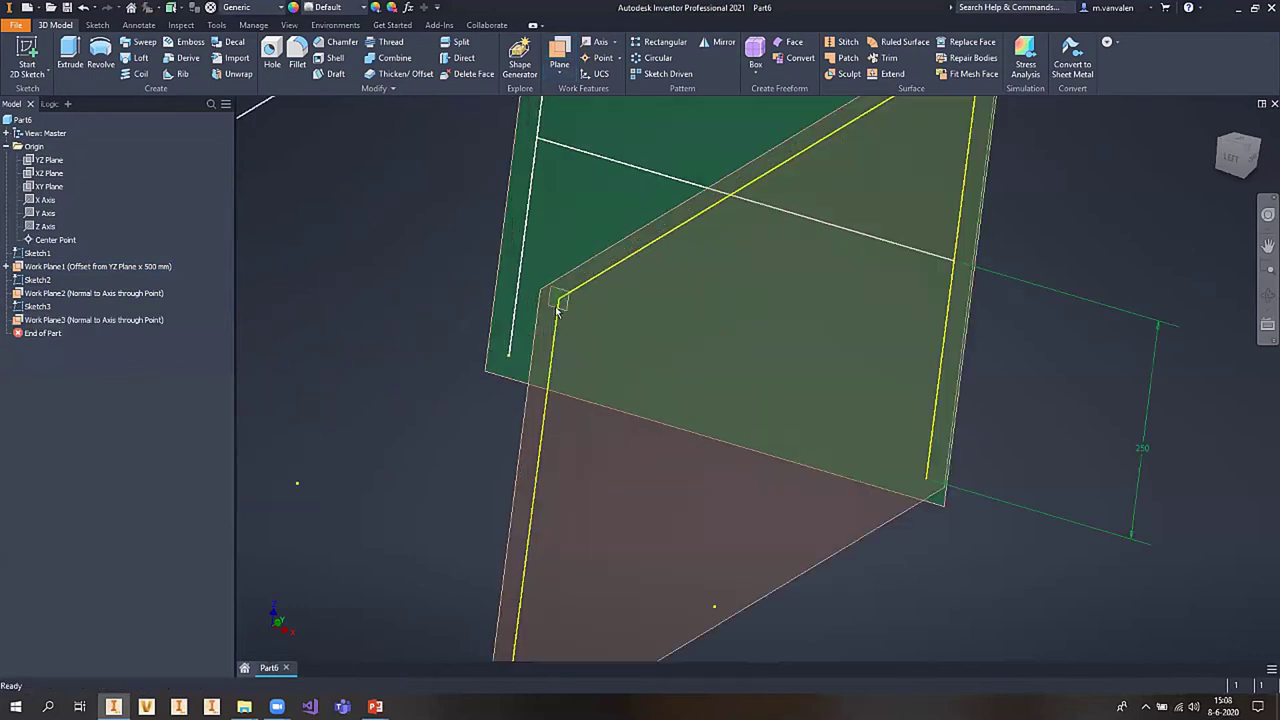
# - Enlarge Work Plane3 to fit the model and start a new sketch on it
pyautogui.rightClick(558, 309)
pyautogui.press('Escape')
pyautogui.rightClick(561, 308)
pyautogui.click(582, 440)
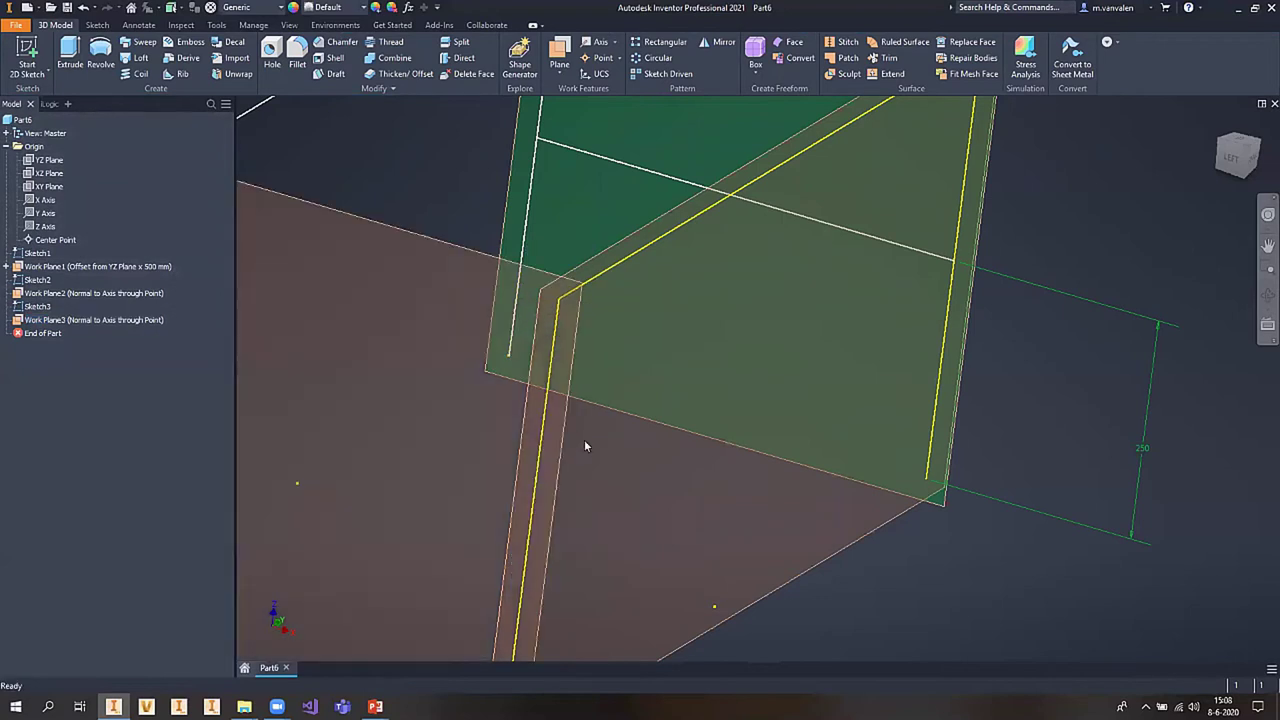
pyautogui.scroll(5, 585, 446)
pyautogui.press('s')
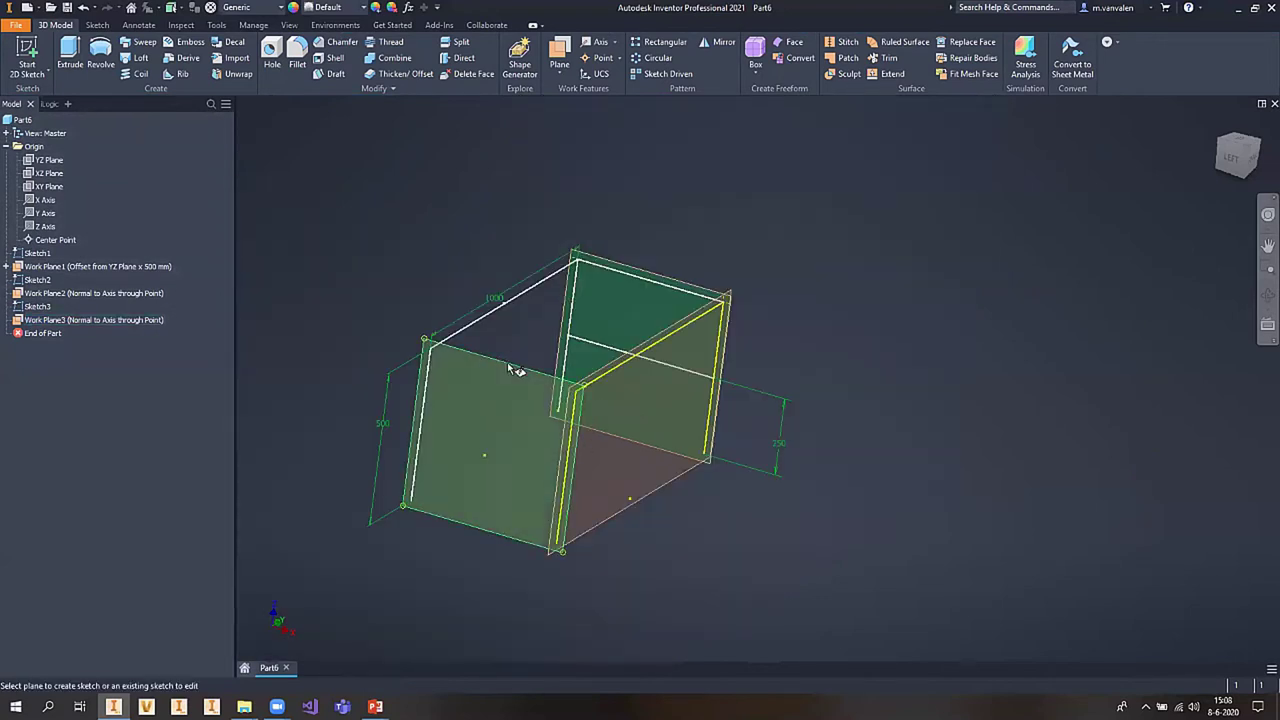
pyautogui.click(513, 370)
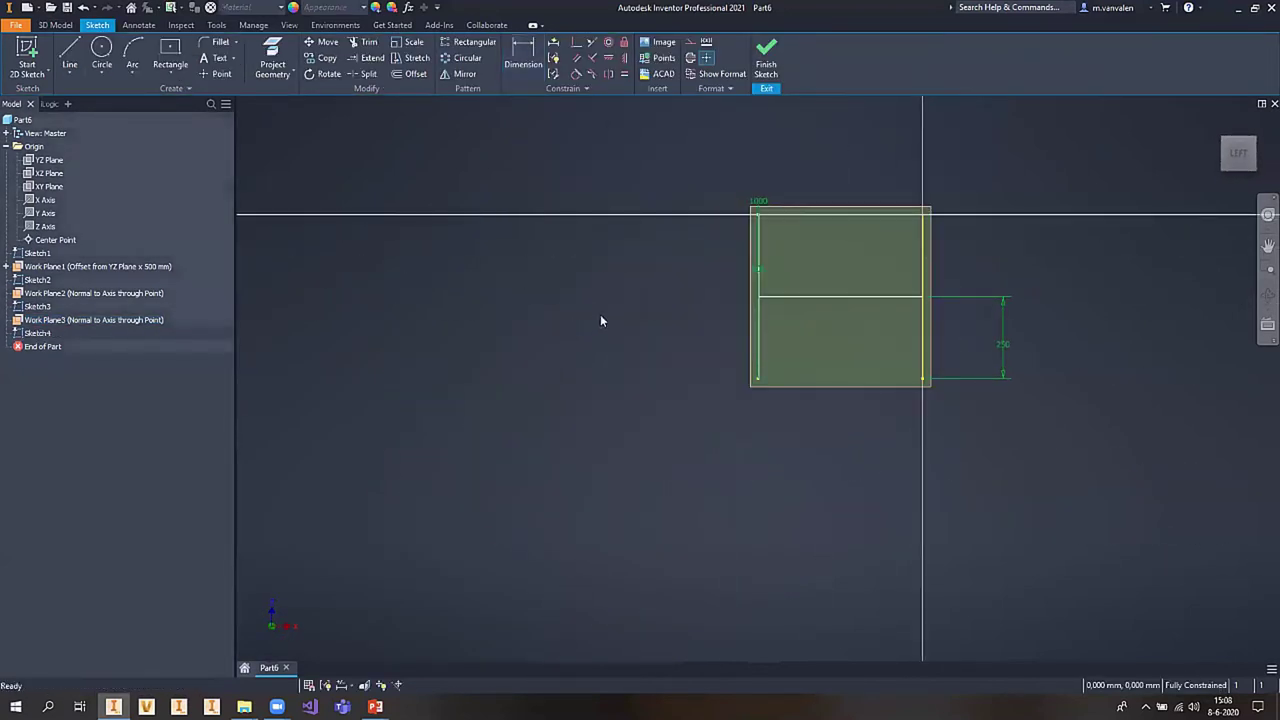
# - Project the frame's middle and top lines into Sketch4 and finish the sketch
pyautogui.moveTo(609, 342); pyautogui.dragTo(391, 357, button='middle')
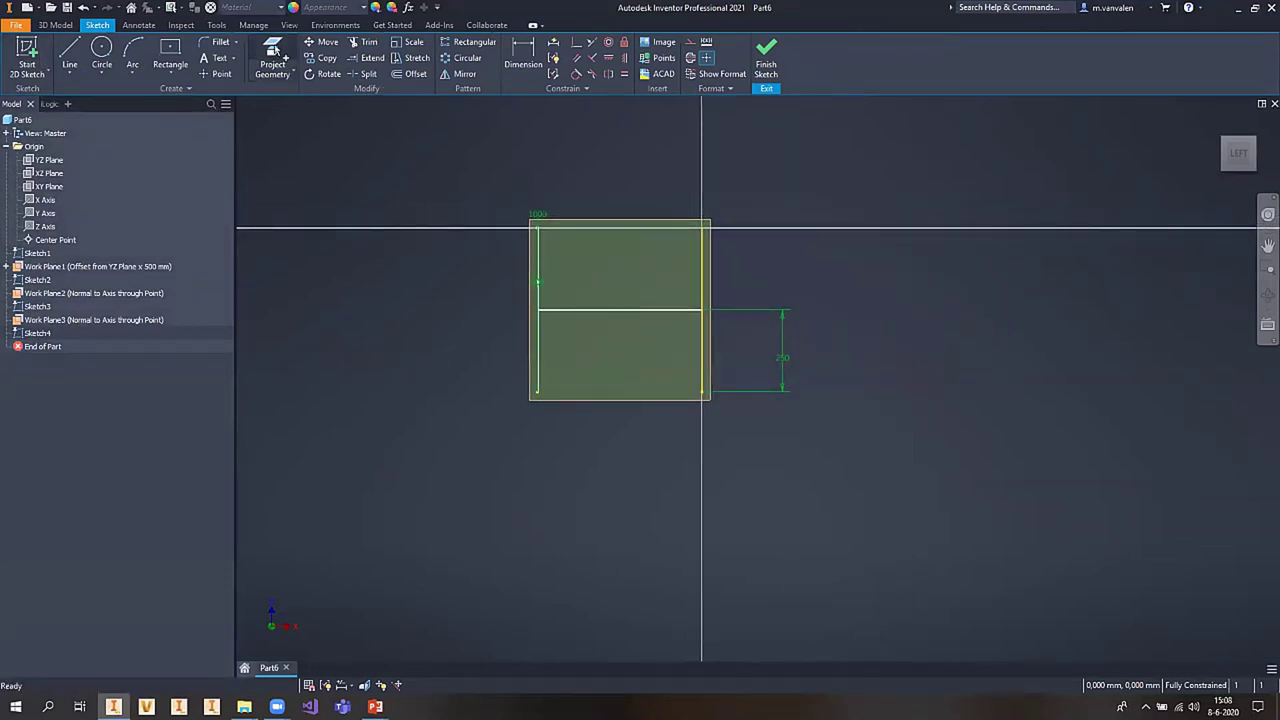
pyautogui.click(273, 52)
pyautogui.click(595, 307)
pyautogui.click(598, 235)
pyautogui.click(766, 55)
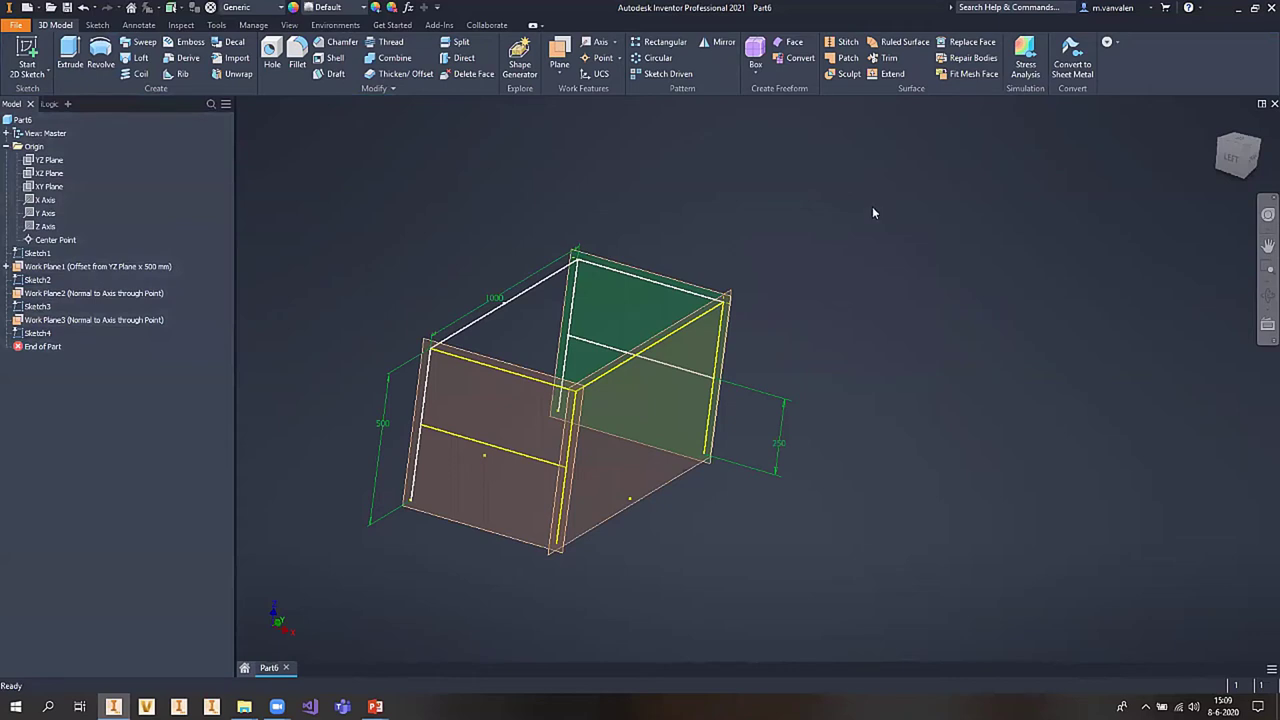
# - Return to the home view and turn off User Work Planes under Object Visibility
pyautogui.click(1223, 124)
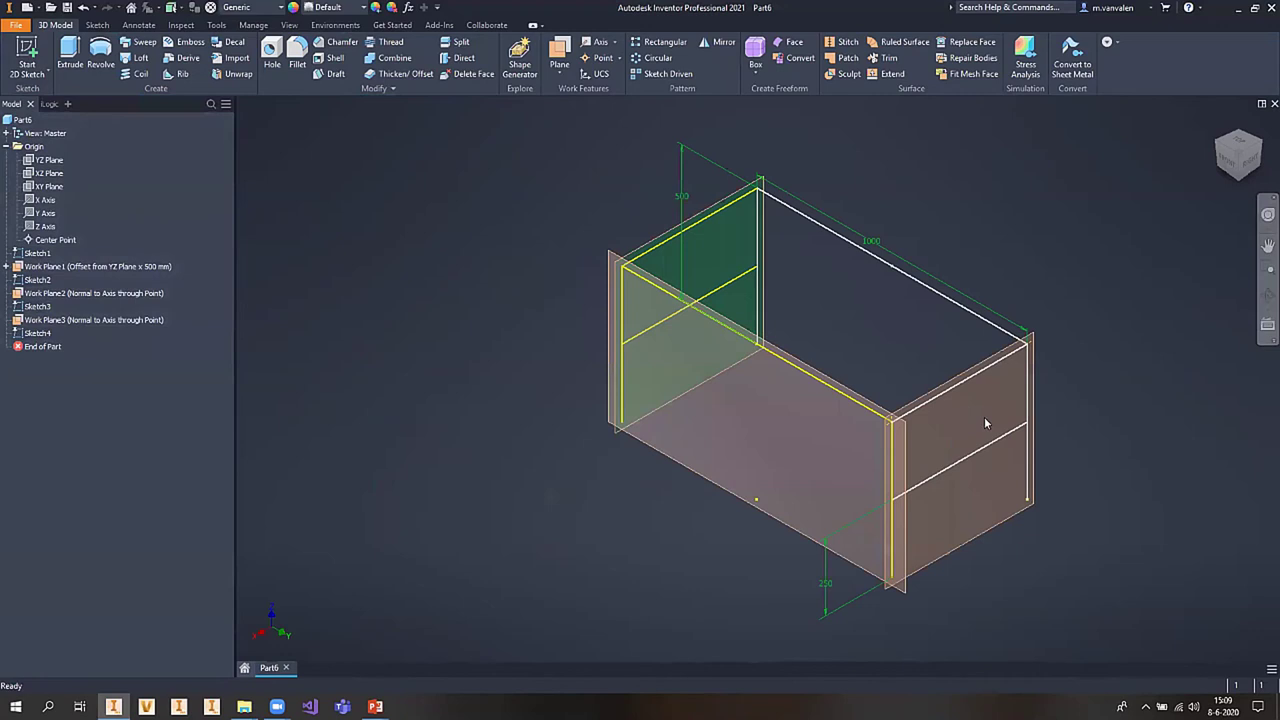
pyautogui.moveTo(984, 423); pyautogui.dragTo(911, 370, button='middle')
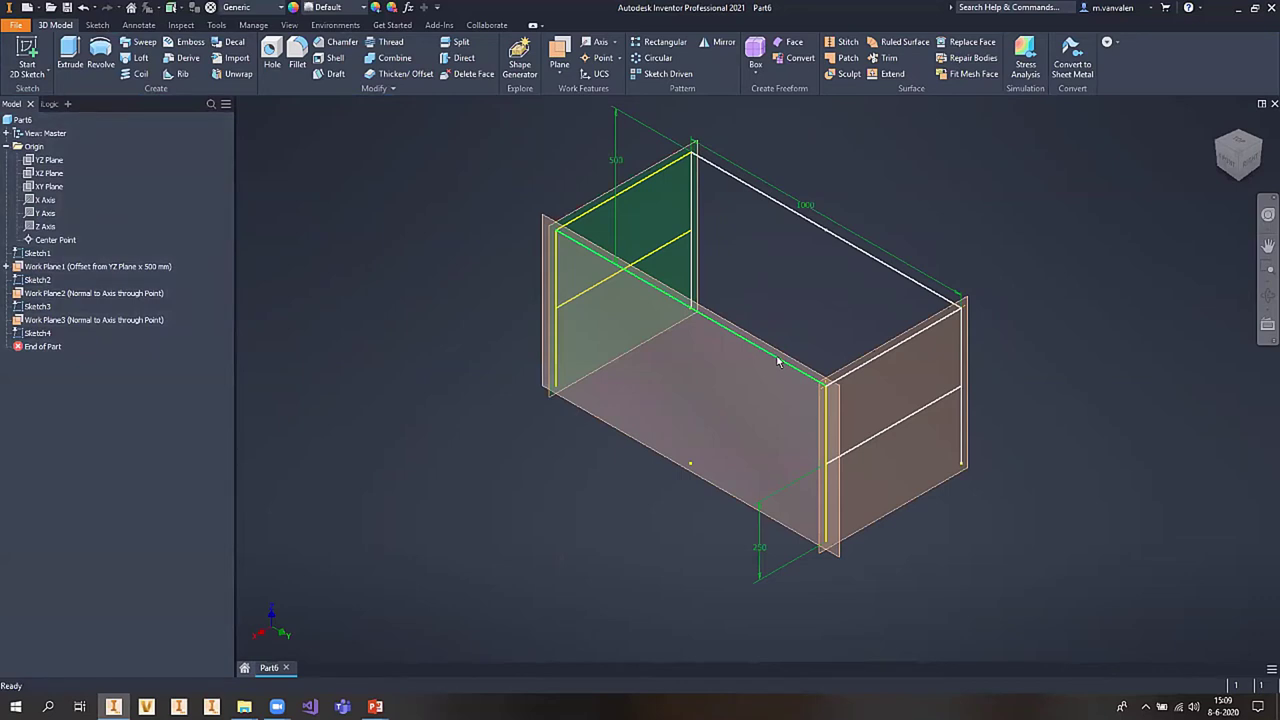
pyautogui.click(289, 25)
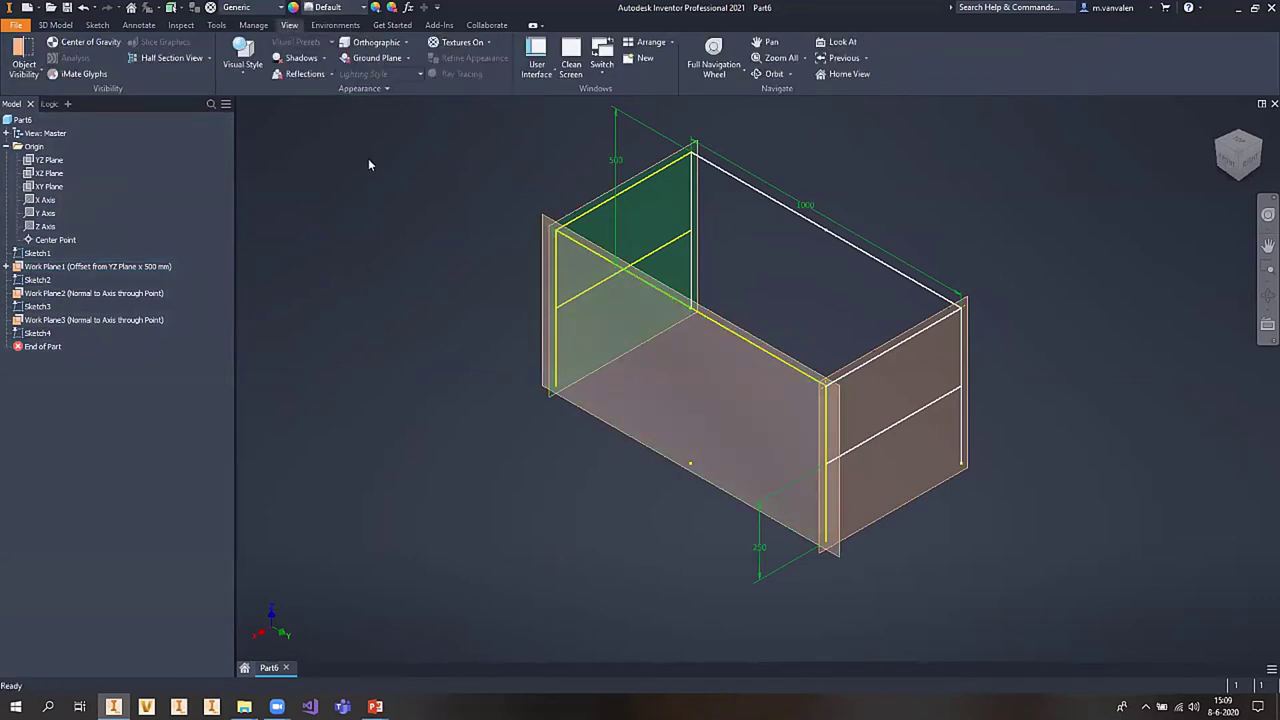
pyautogui.click(43, 74)
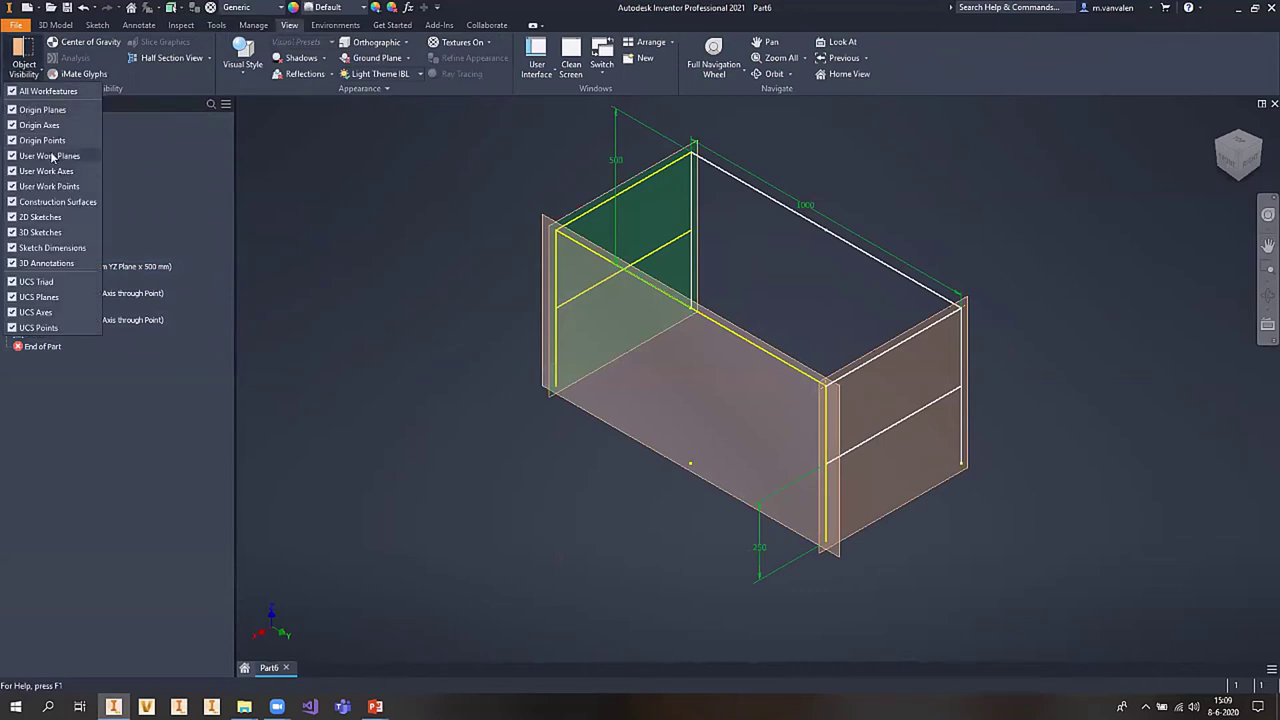
pyautogui.click(50, 156)
pyautogui.click(293, 316)
pyautogui.moveTo(349, 388); pyautogui.dragTo(272, 400, button='middle')
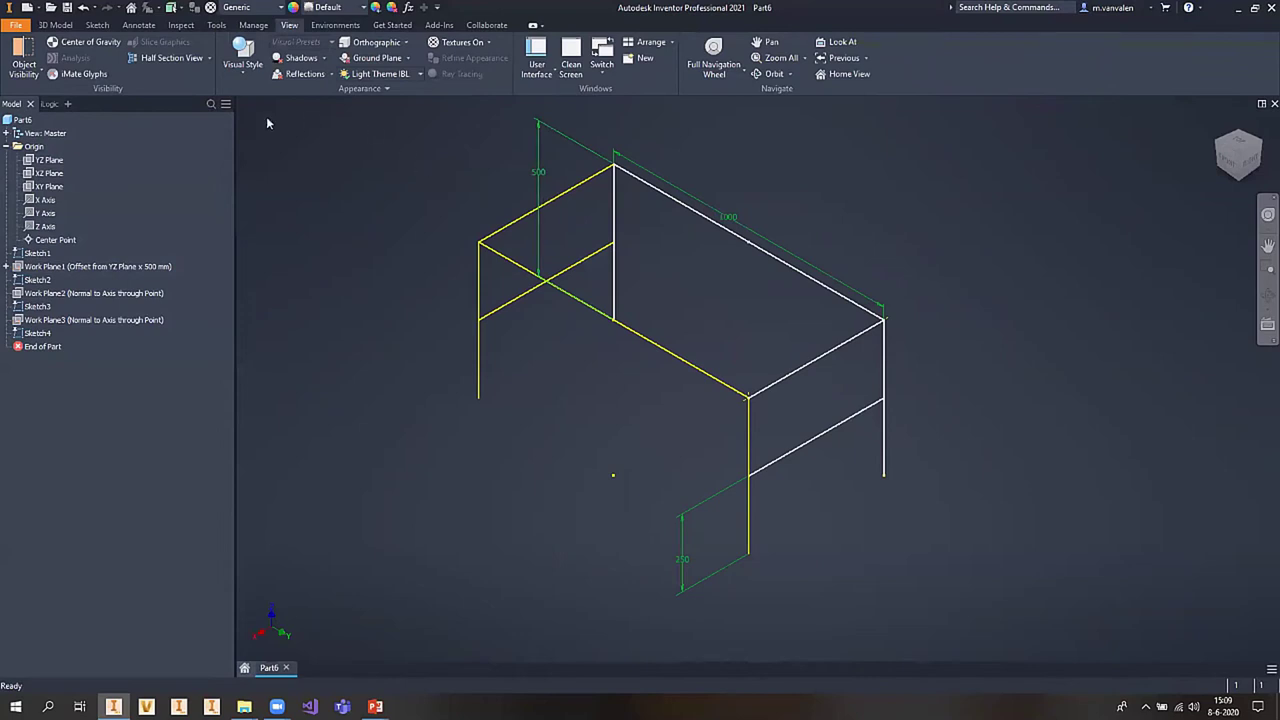
# - Begin saving the part and create a new Webinar folder inside 04 Modellen
pyautogui.click(28, 7)
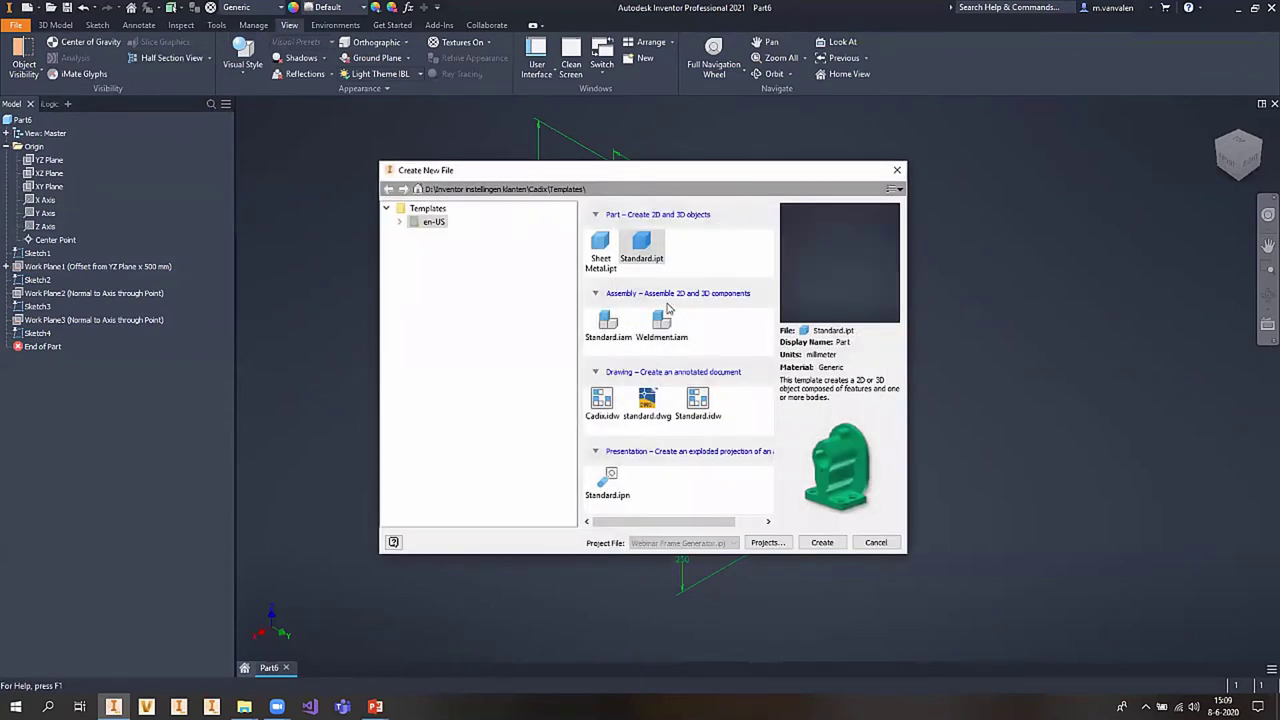
pyautogui.press('Escape')
pyautogui.click(66, 7)
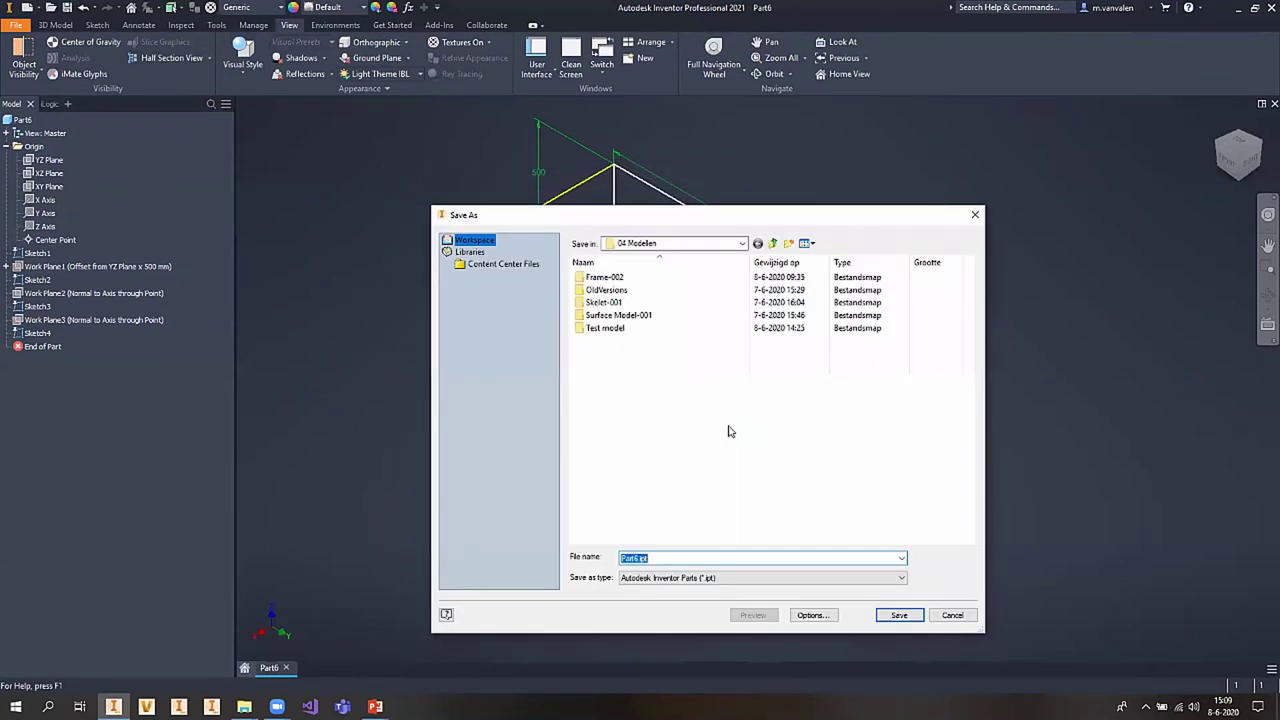
pyautogui.rightClick(653, 389)
pyautogui.moveTo(700, 573)
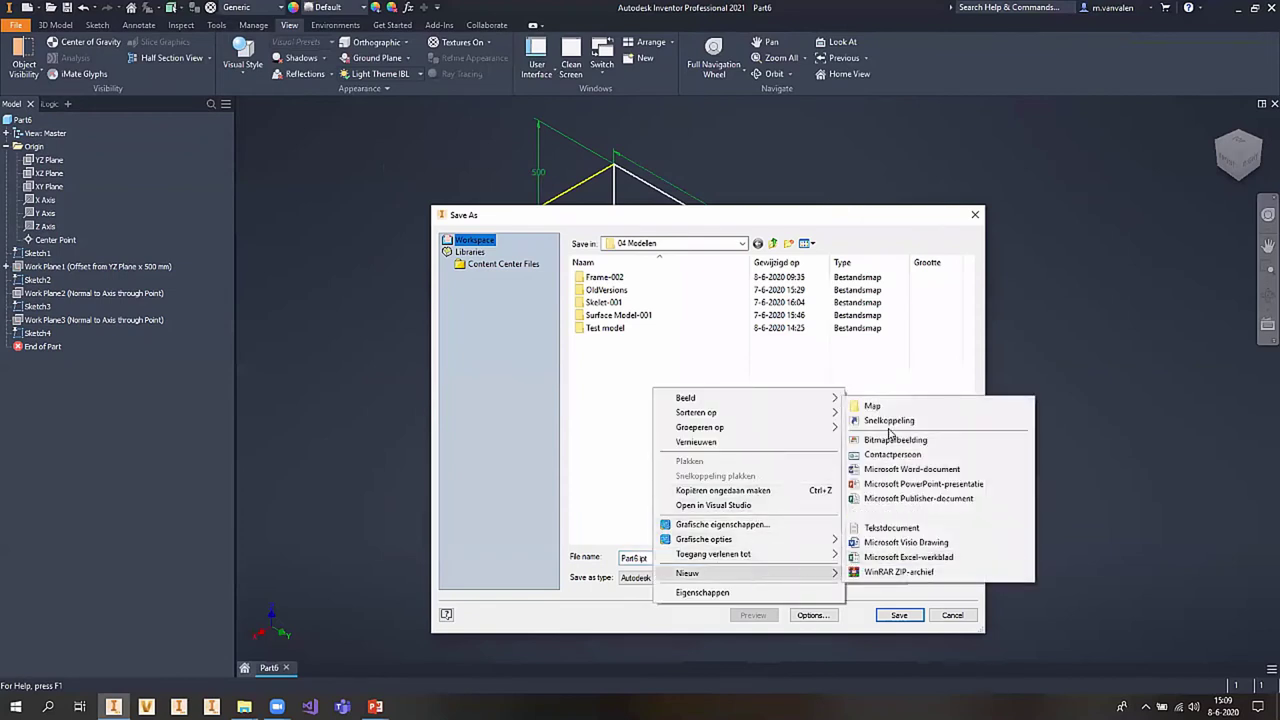
pyautogui.click(872, 406)
pyautogui.write('Webl')
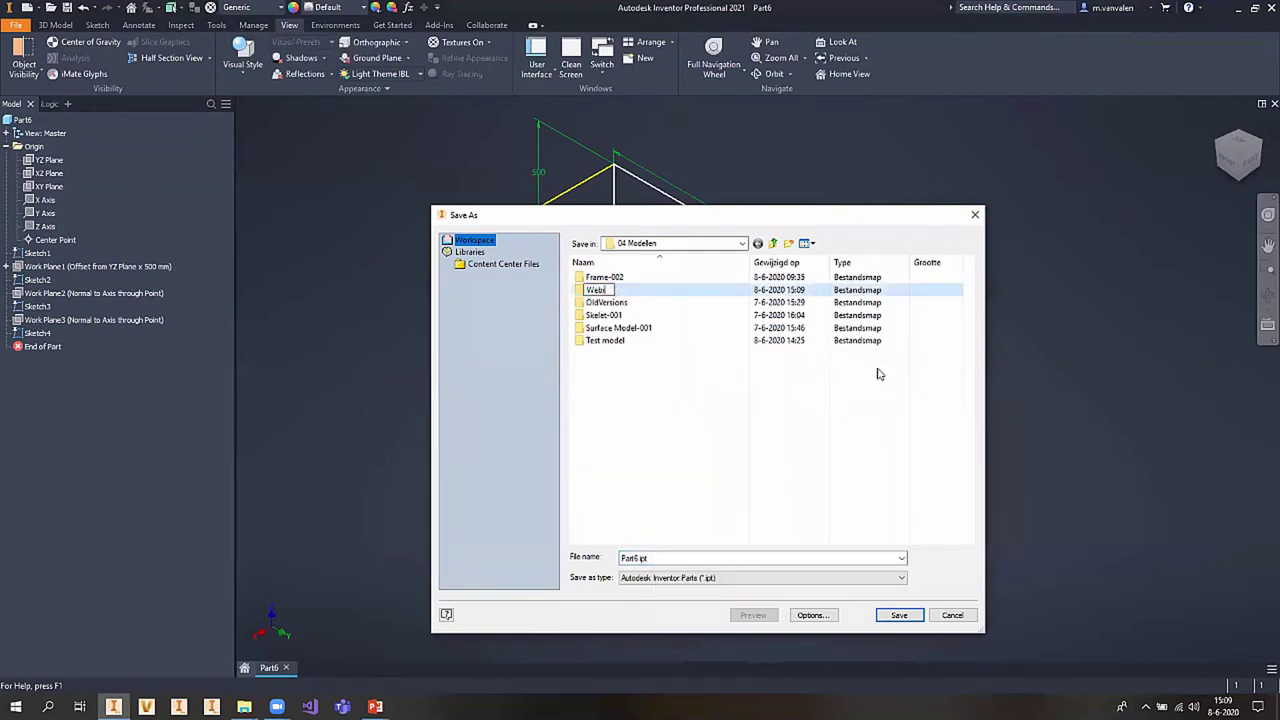
pyautogui.press('Return')
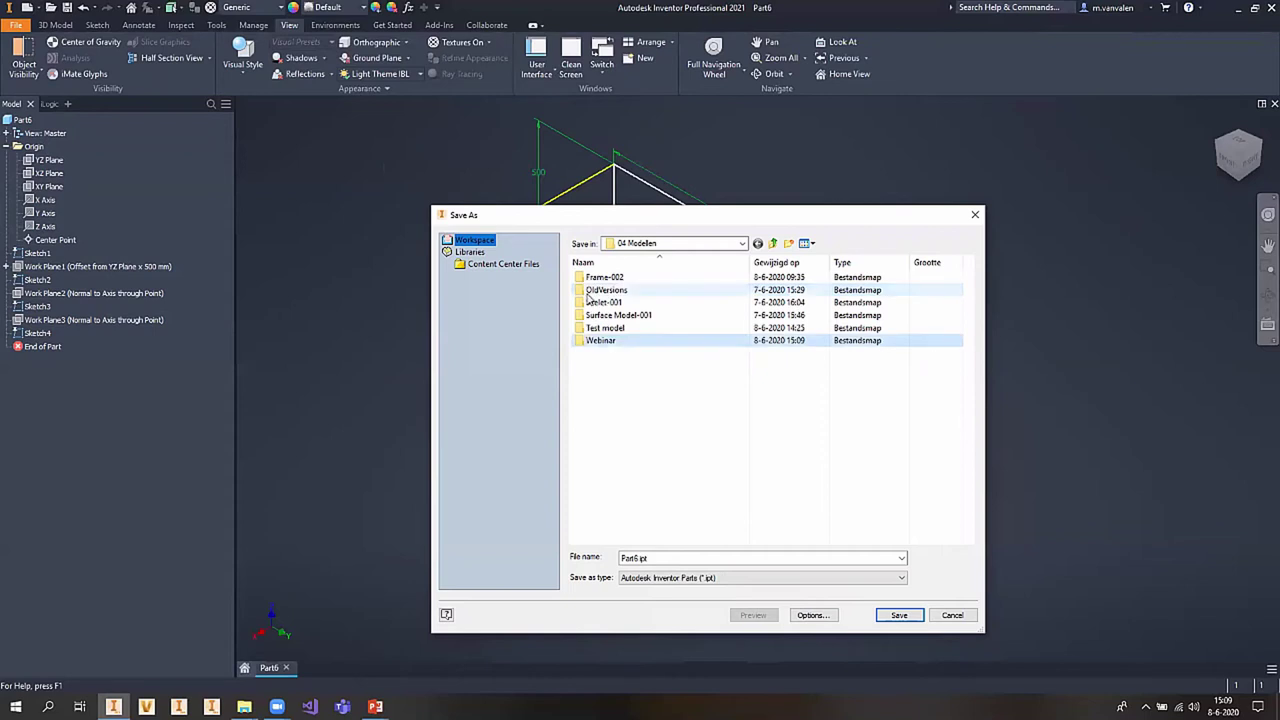
# - Save the part as Skelet.ipt inside the Webinar folder
pyautogui.doubleClick(603, 340)
pyautogui.doubleClick(676, 557)
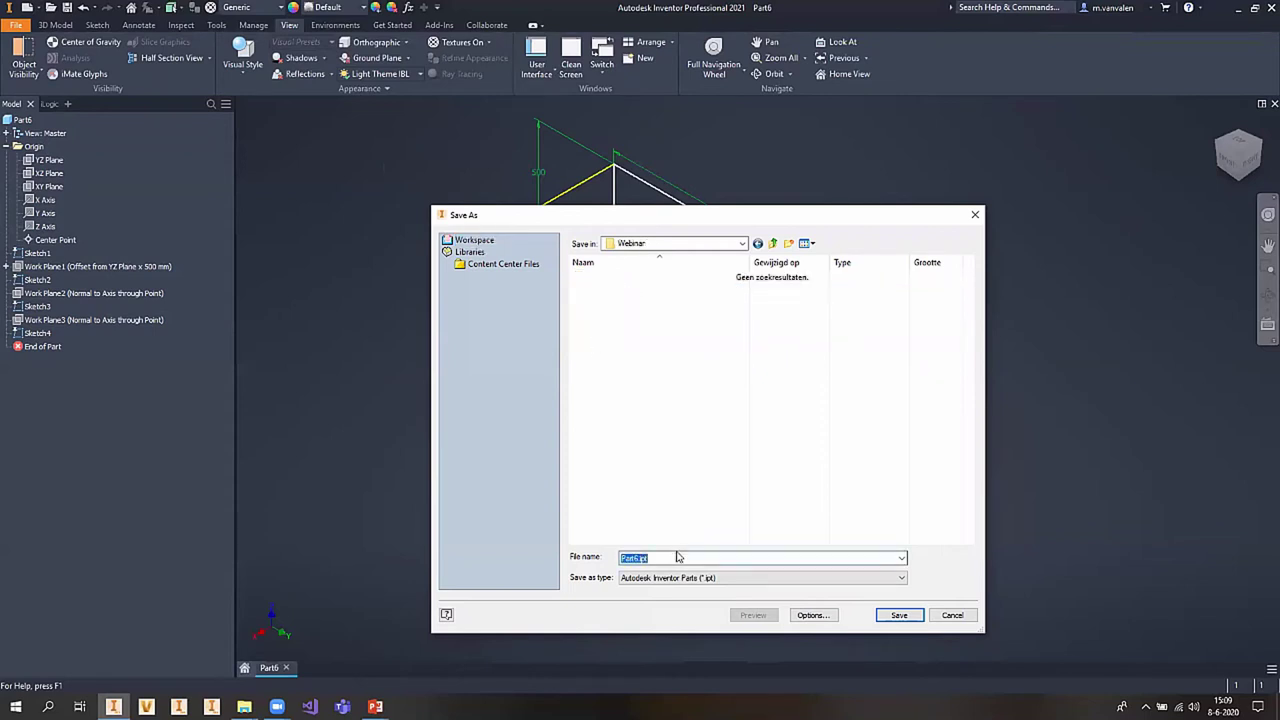
pyautogui.write('Skelet')
pyautogui.click(901, 622)
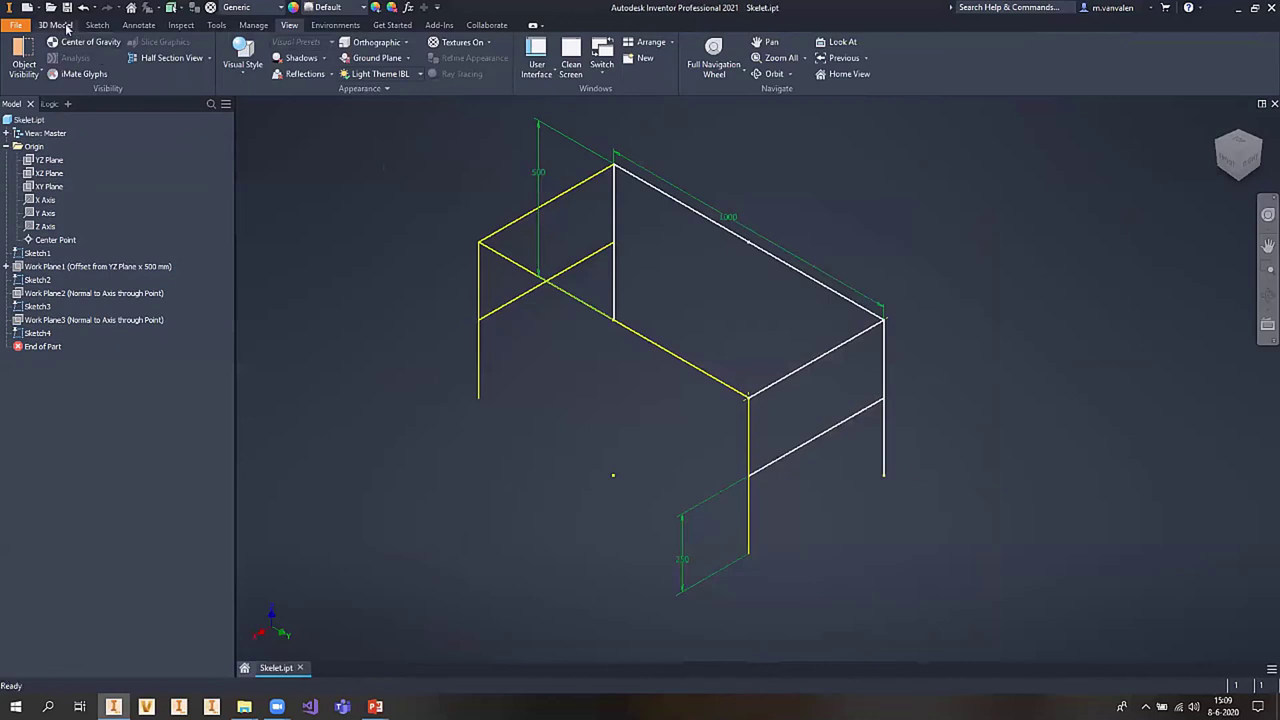
# - Start a new Standard.iam assembly and choose to place an existing component
pyautogui.click(34, 7)
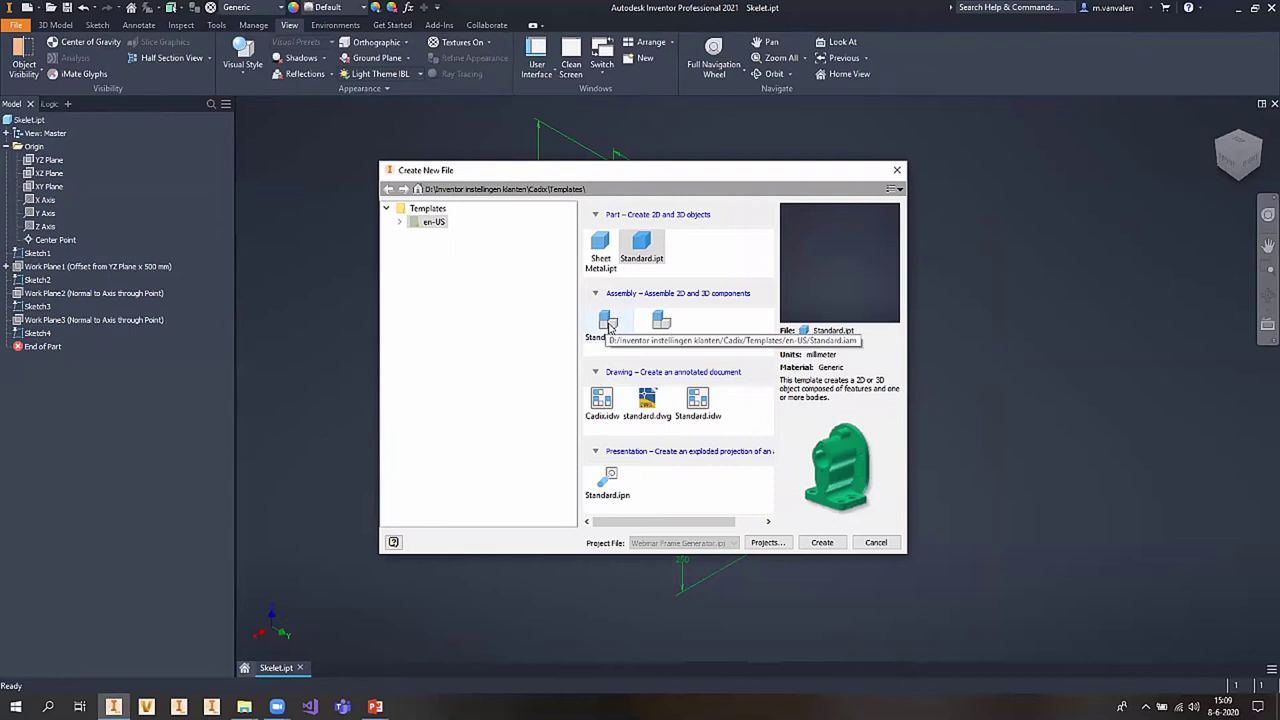
pyautogui.doubleClick(610, 326)
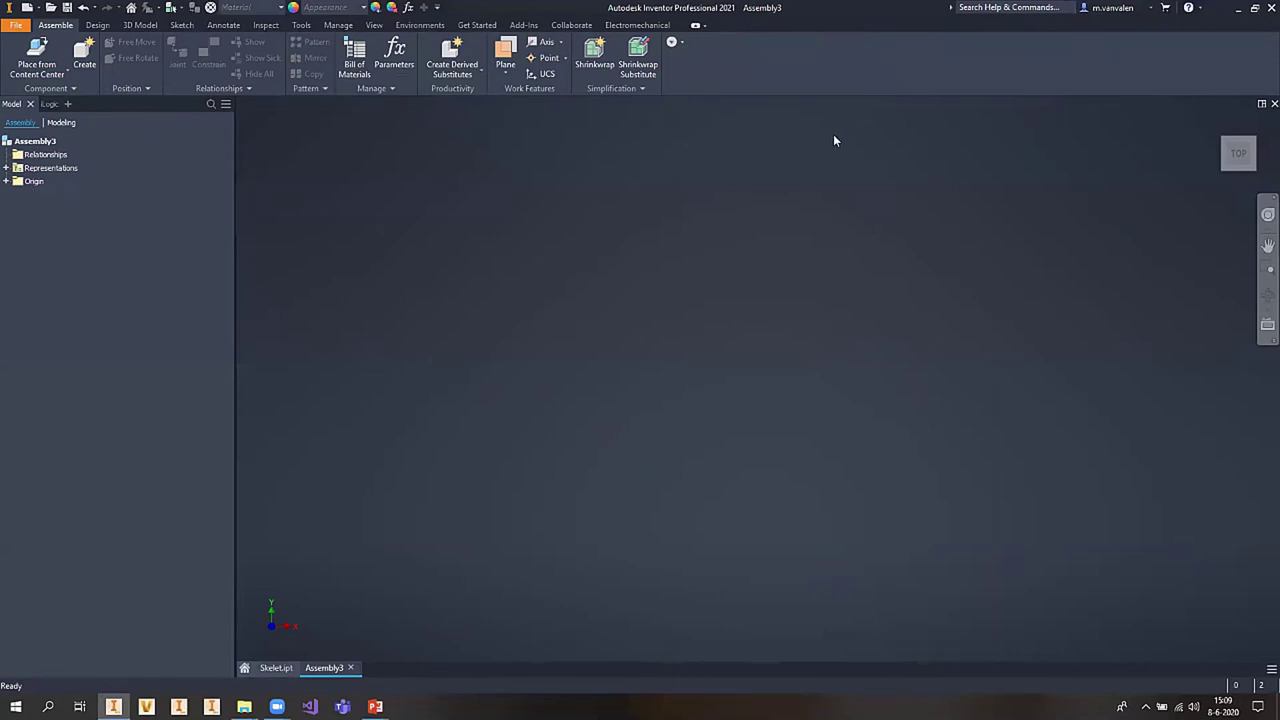
pyautogui.click(46, 74)
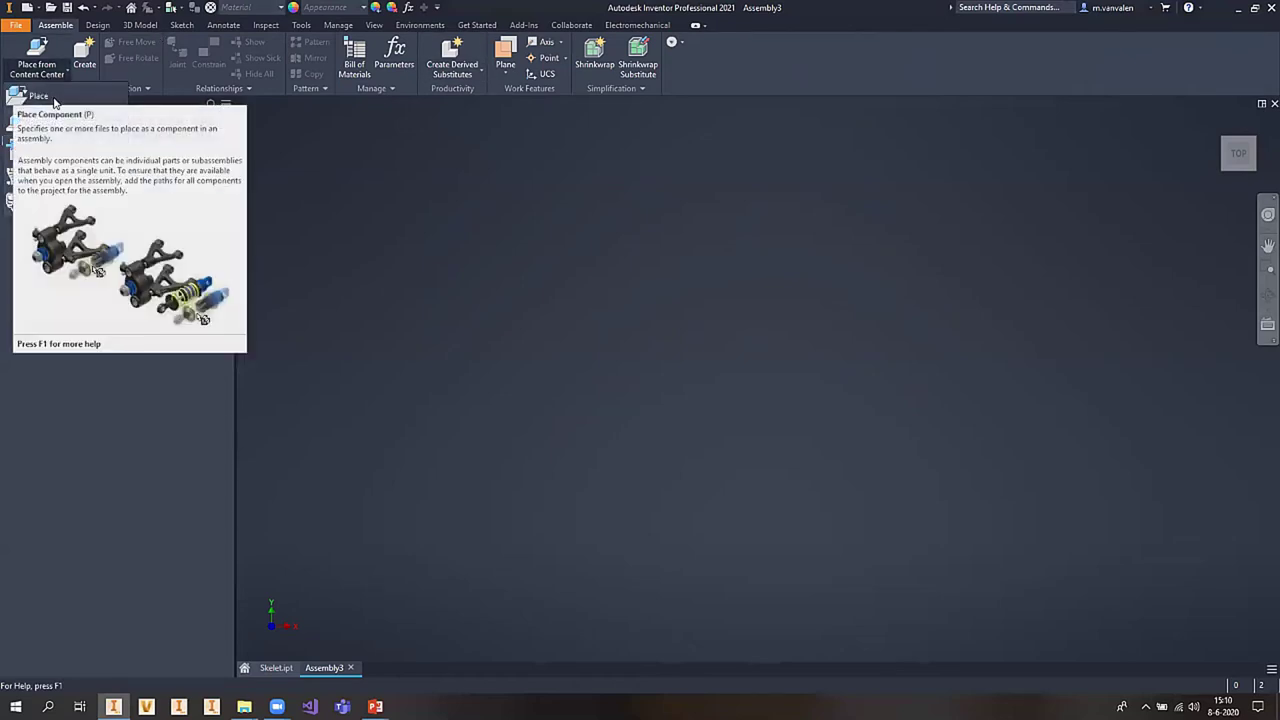
pyautogui.click(40, 96)
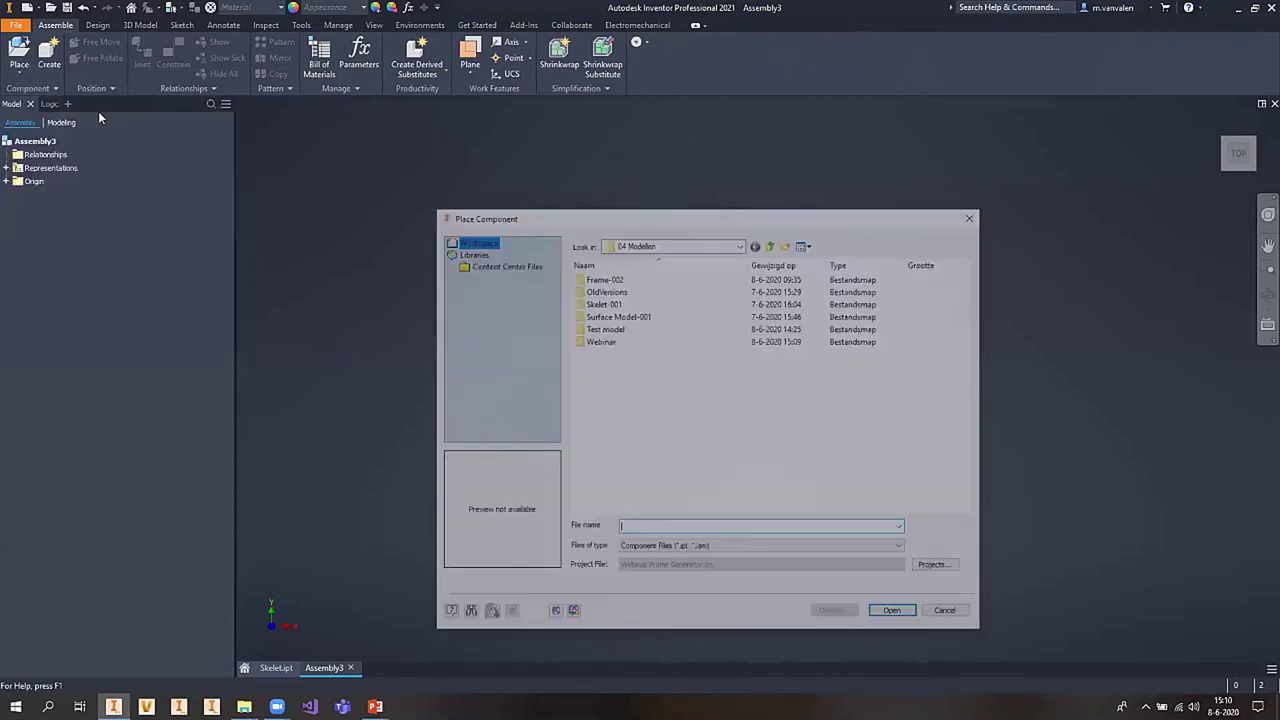
# - Place Skelet.ipt from the Webinar folder grounded at the origin
pyautogui.doubleClick(608, 345)
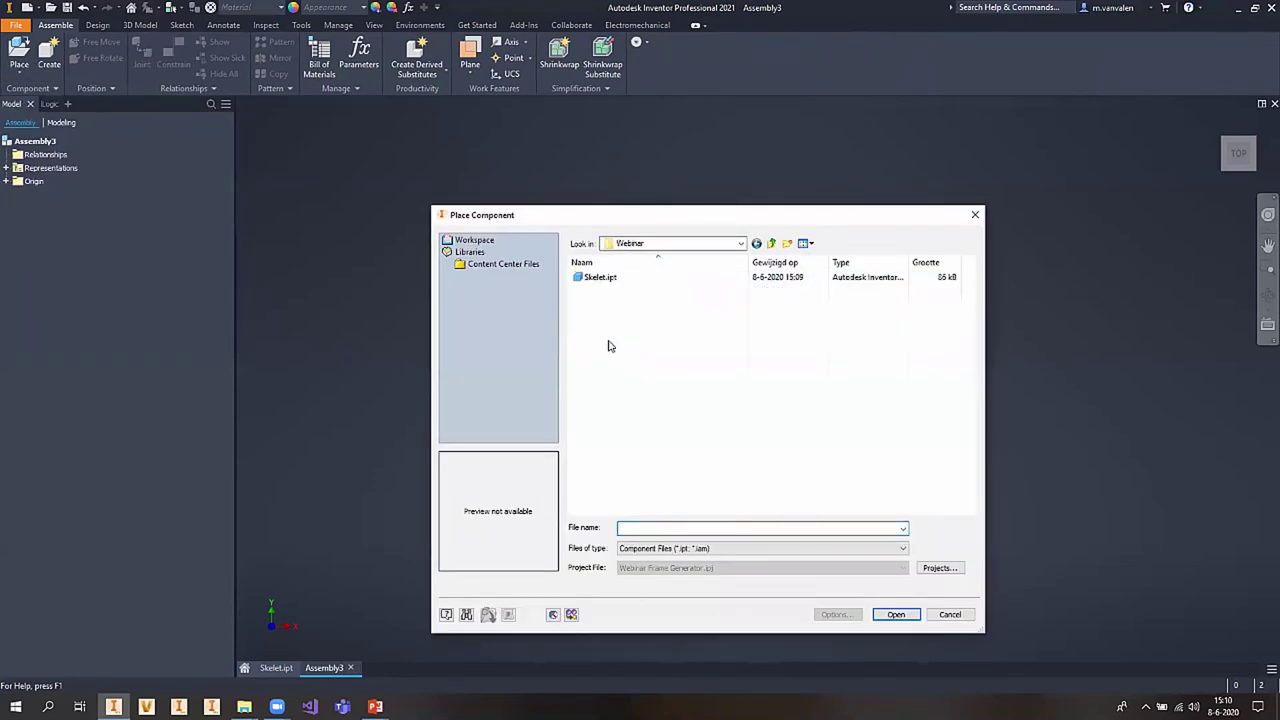
pyautogui.click(602, 277)
pyautogui.click(899, 614)
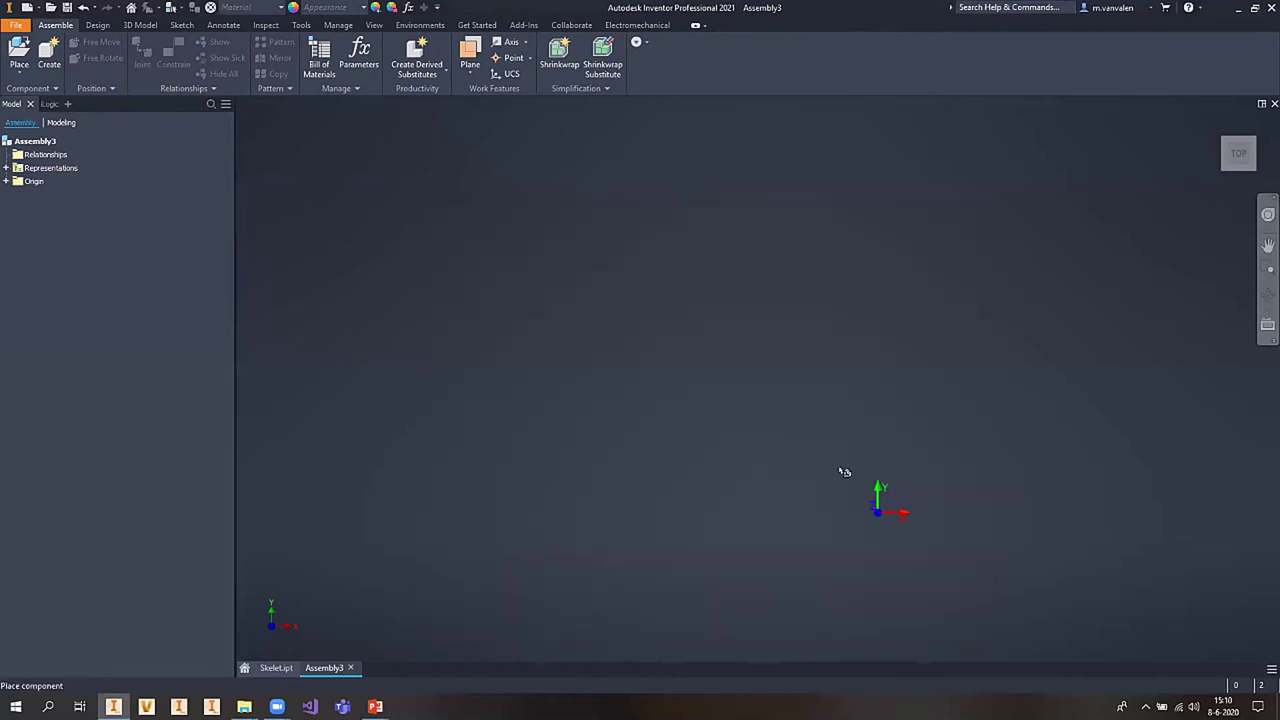
pyautogui.rightClick(640, 350)
pyautogui.click(678, 370)
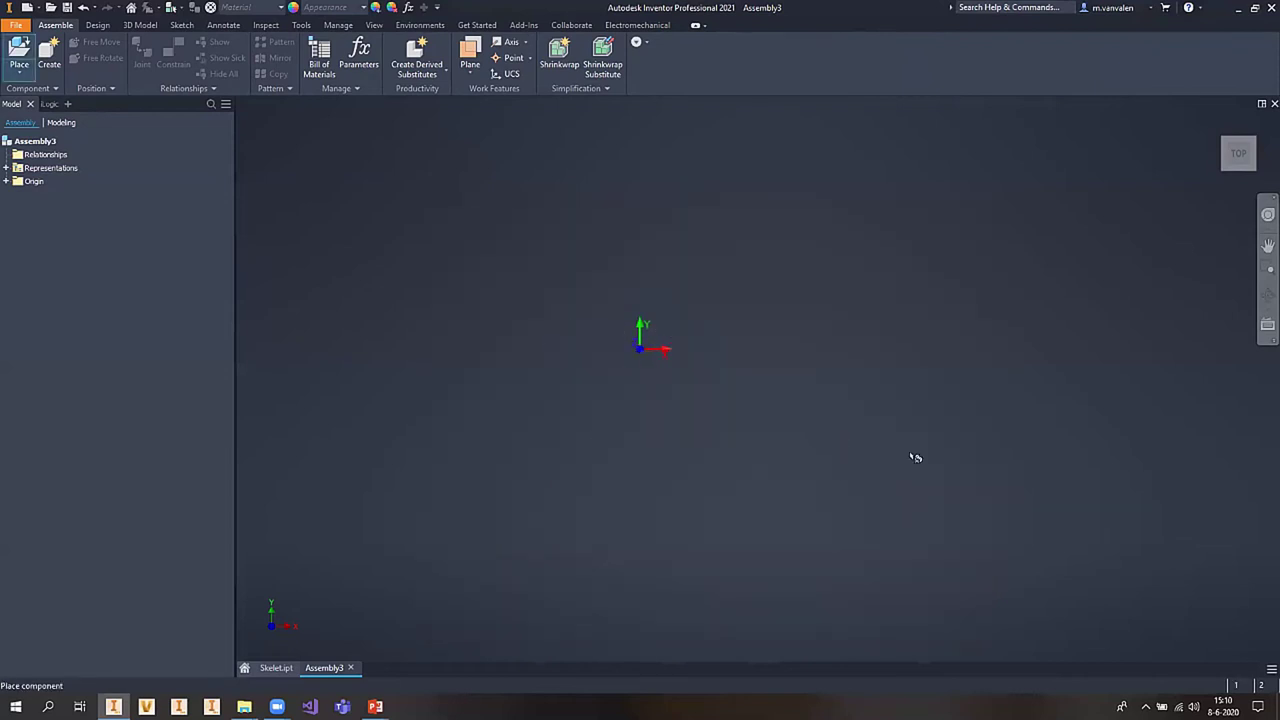
pyautogui.press('Escape')
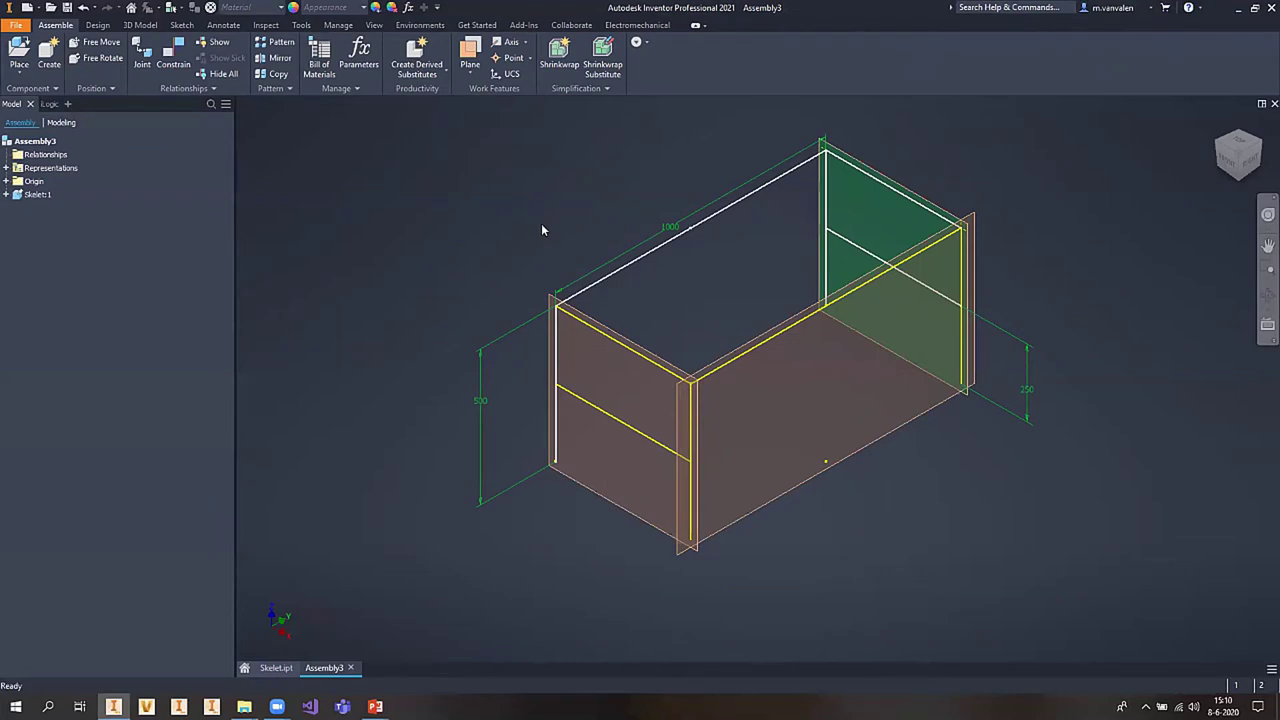
pyautogui.click(67, 7)
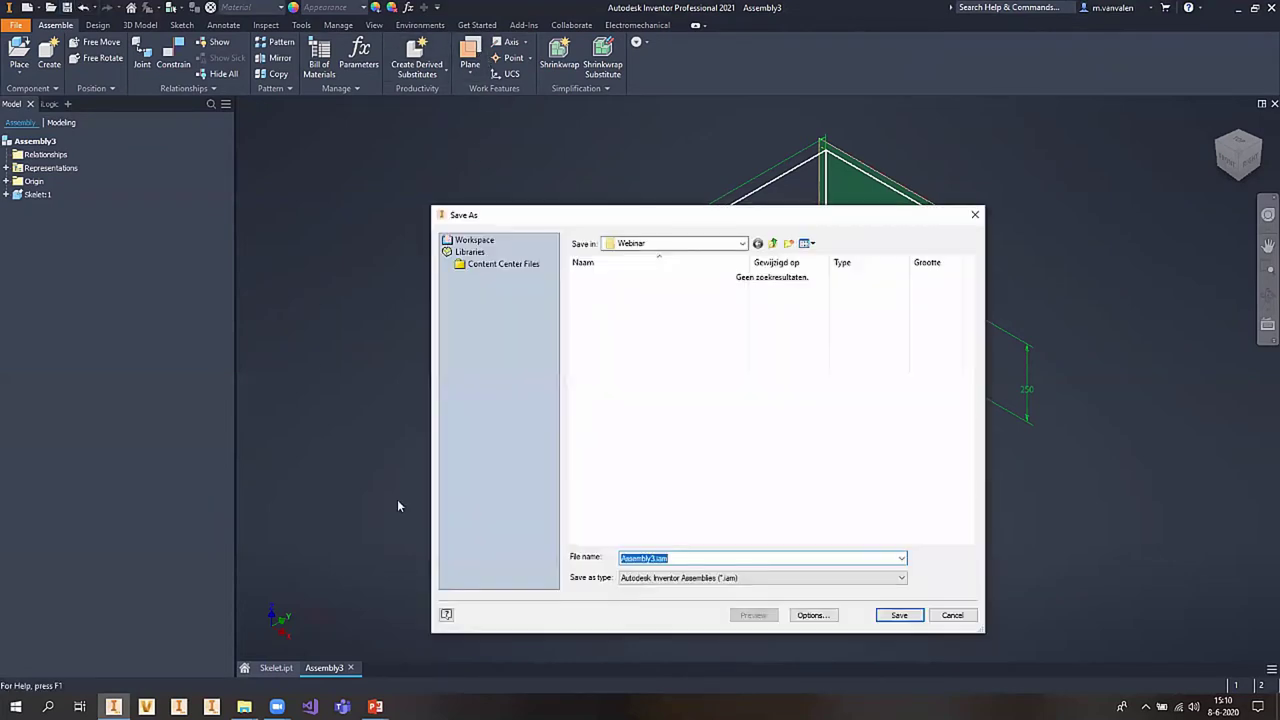
pyautogui.write('Frame')
pyautogui.click(899, 615)
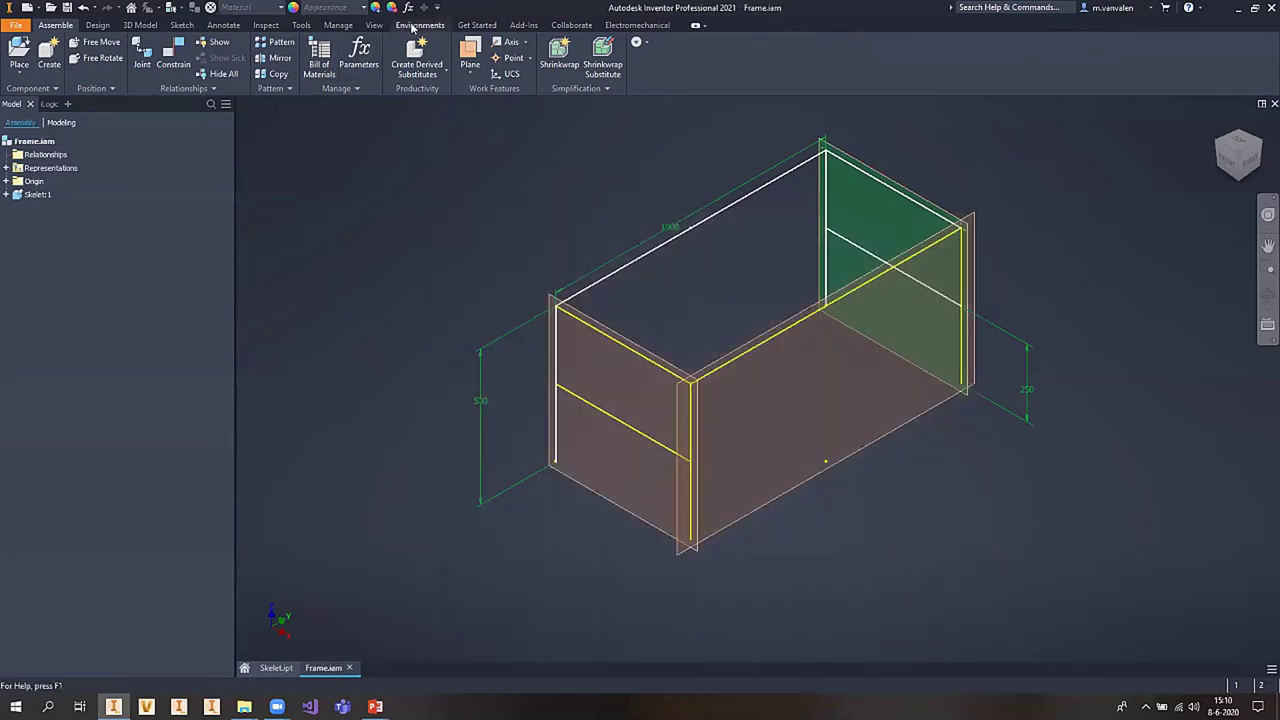
pyautogui.click(373, 25)
pyautogui.click(16, 76)
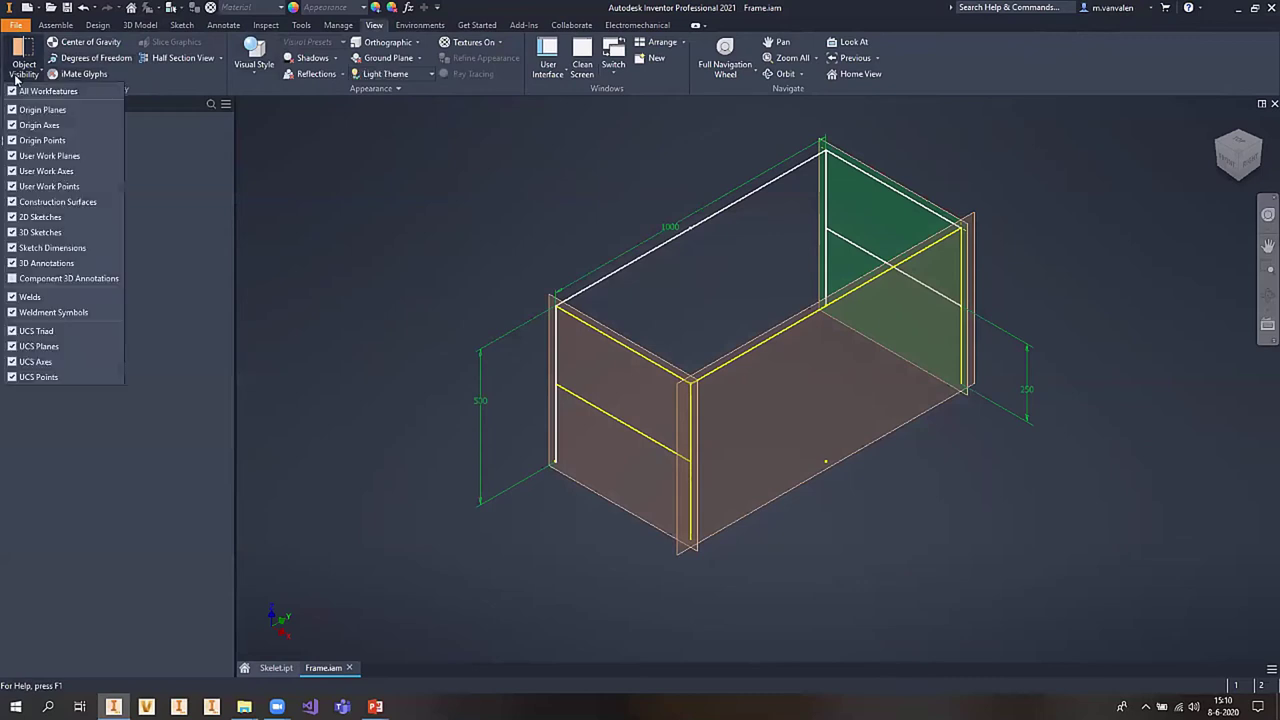
pyautogui.click(66, 157)
pyautogui.keyDown('shift'); pyautogui.moveTo(518, 310); pyautogui.dragTo(393, 323, button='middle'); pyautogui.keyUp('shift')
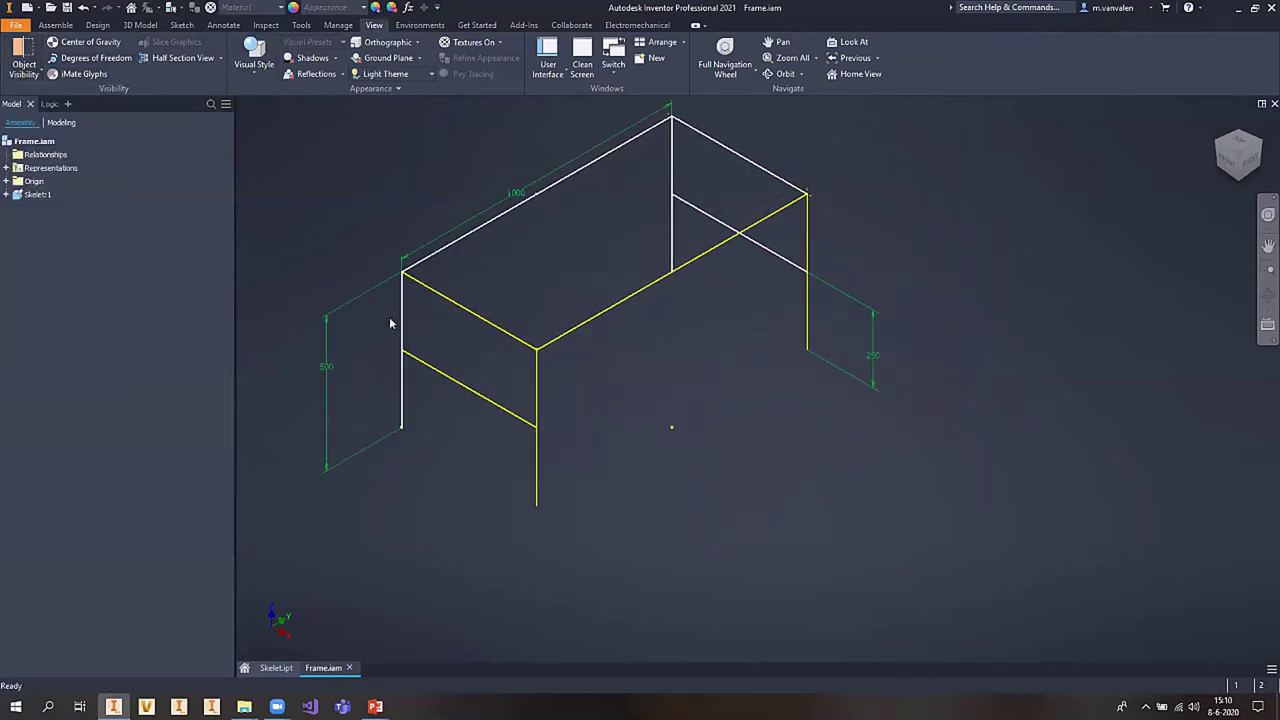
pyautogui.moveTo(434, 374)
pyautogui.keyDown('shift'); pyautogui.mouseDown(button='middle')
pyautogui.moveTo(403, 334)
pyautogui.moveTo(486, 355)
pyautogui.mouseUp(button='middle'); pyautogui.keyUp('shift')
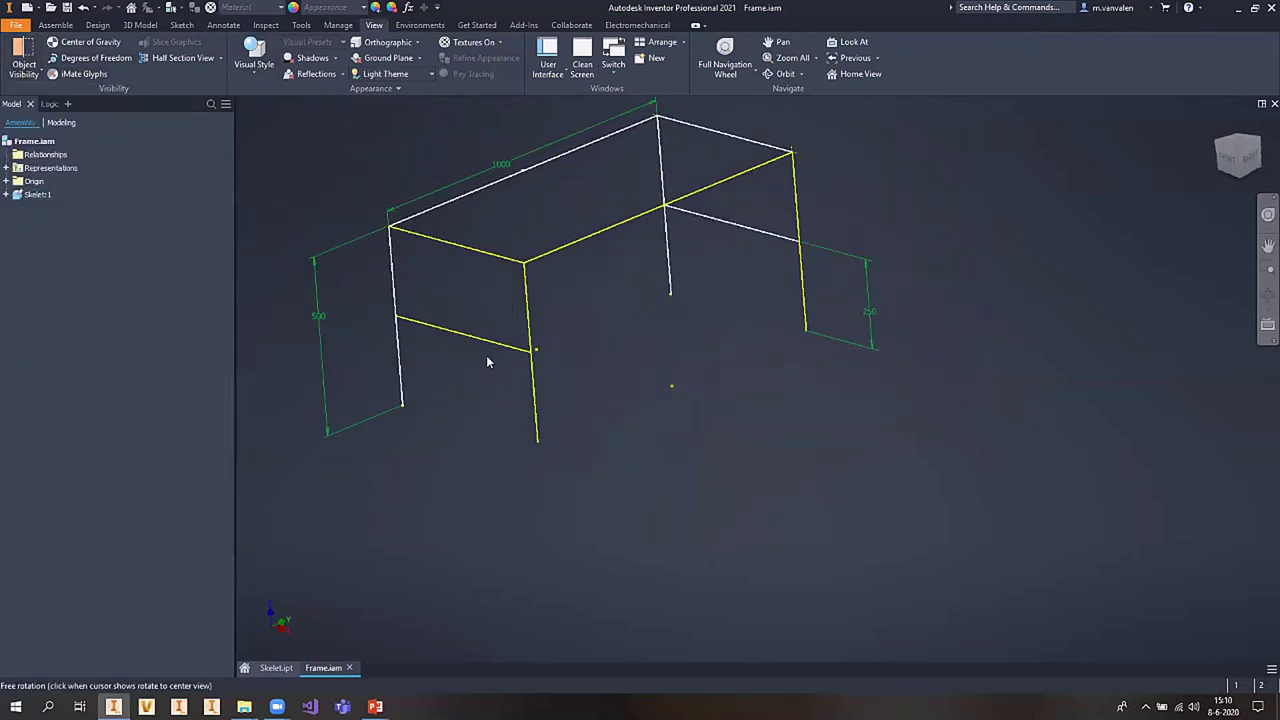
pyautogui.keyDown('shift'); pyautogui.moveTo(529, 309); pyautogui.dragTo(534, 377, button='middle'); pyautogui.keyUp('shift')
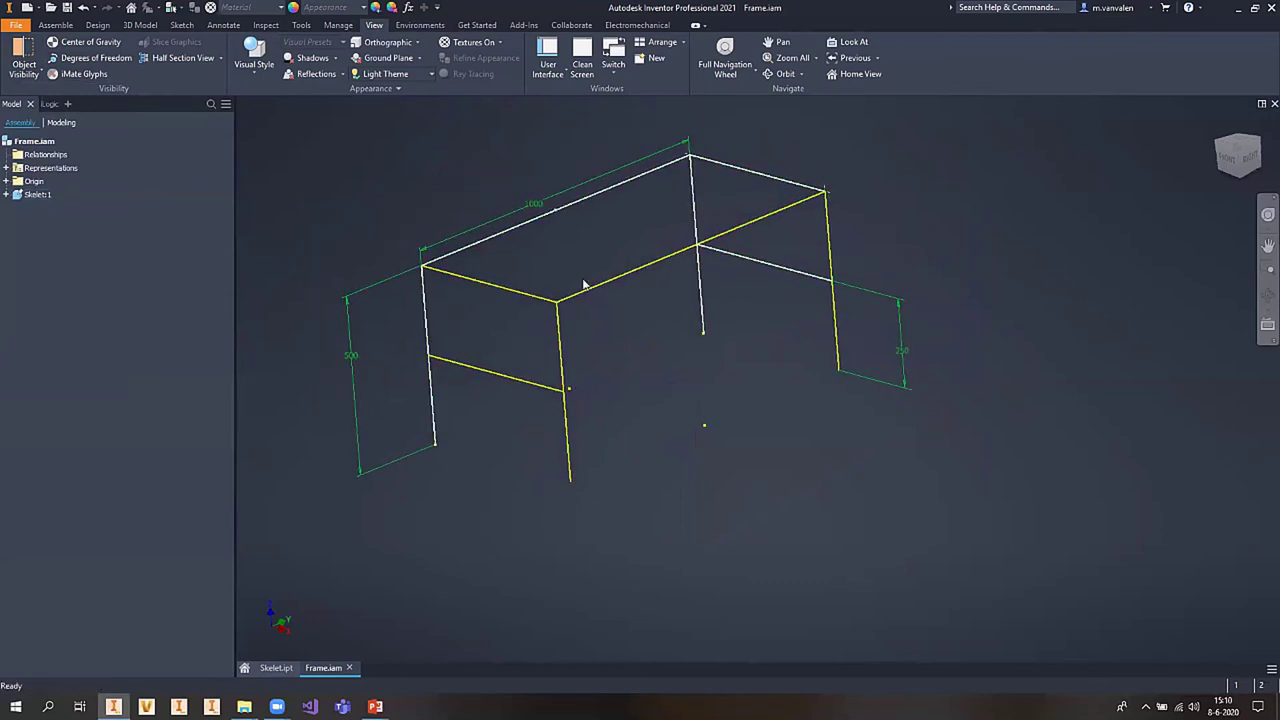
pyautogui.moveTo(600, 351)
pyautogui.keyDown('shift'); pyautogui.mouseDown(button='middle')
pyautogui.moveTo(570, 382)
pyautogui.moveTo(600, 372)
pyautogui.mouseUp(button='middle'); pyautogui.keyUp('shift')
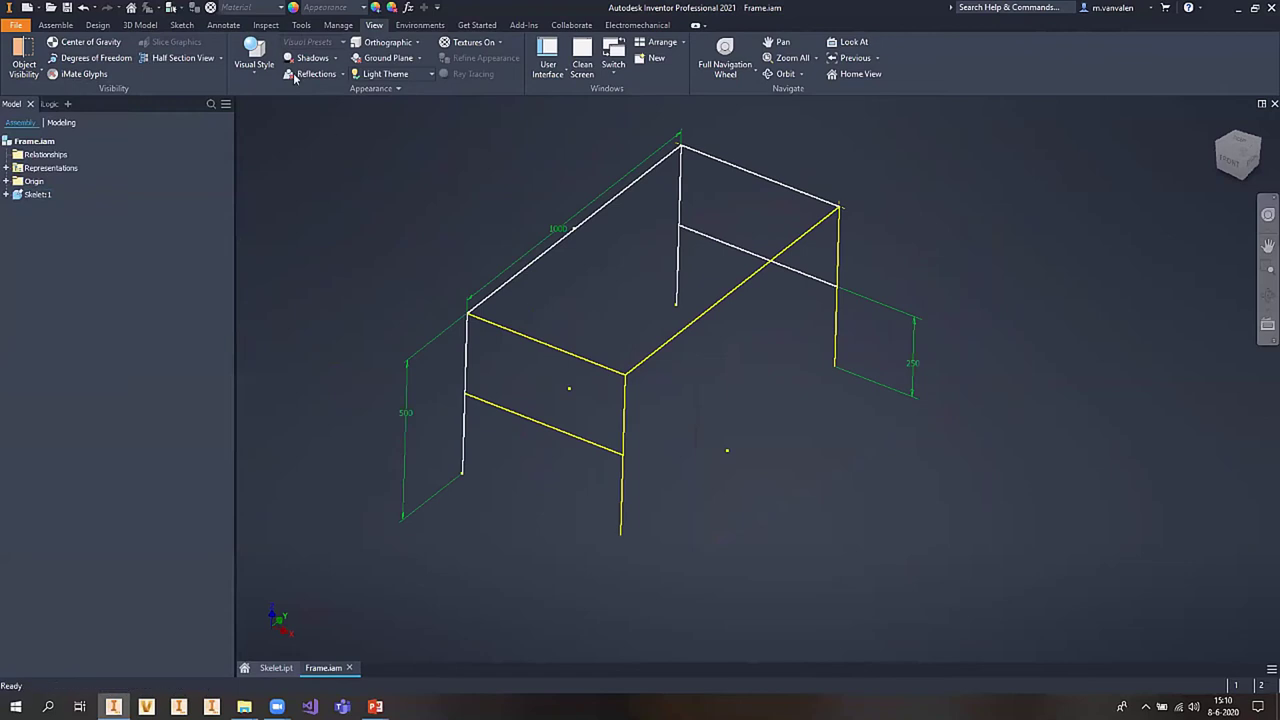
# - Launch Insert Frame and dock its properties panel in the browser
pyautogui.click(98, 25)
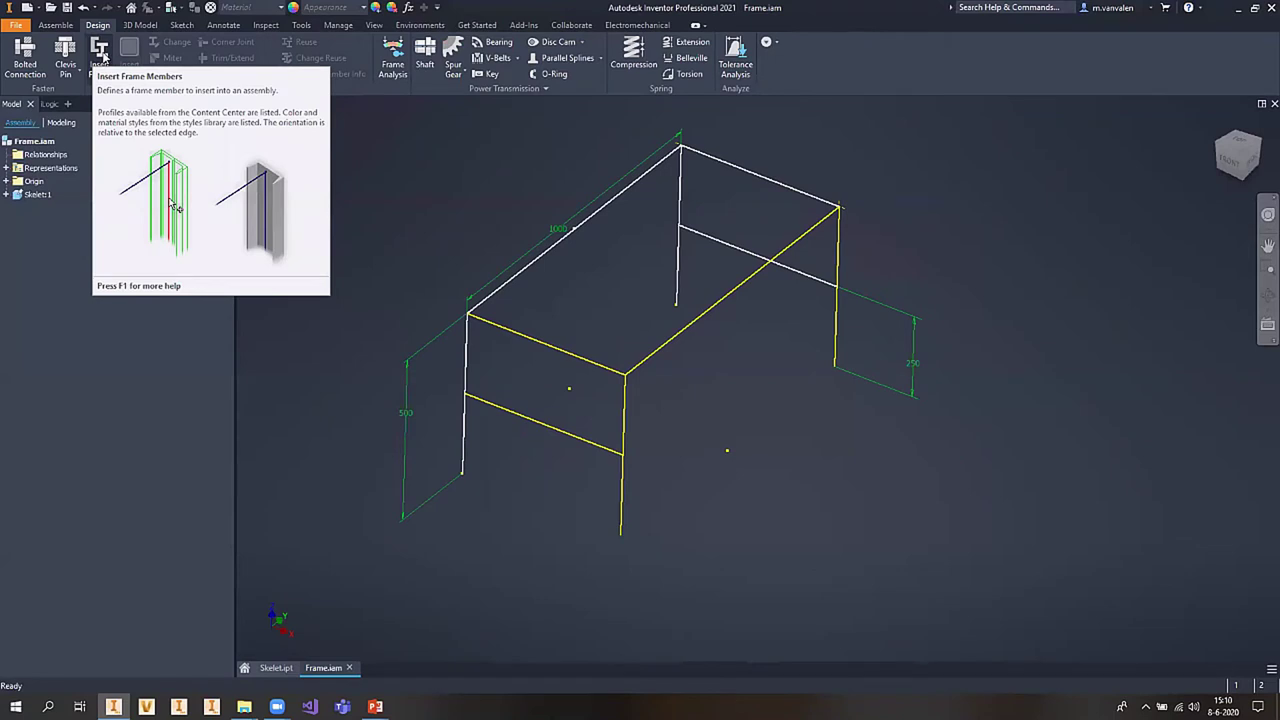
pyautogui.click(103, 55)
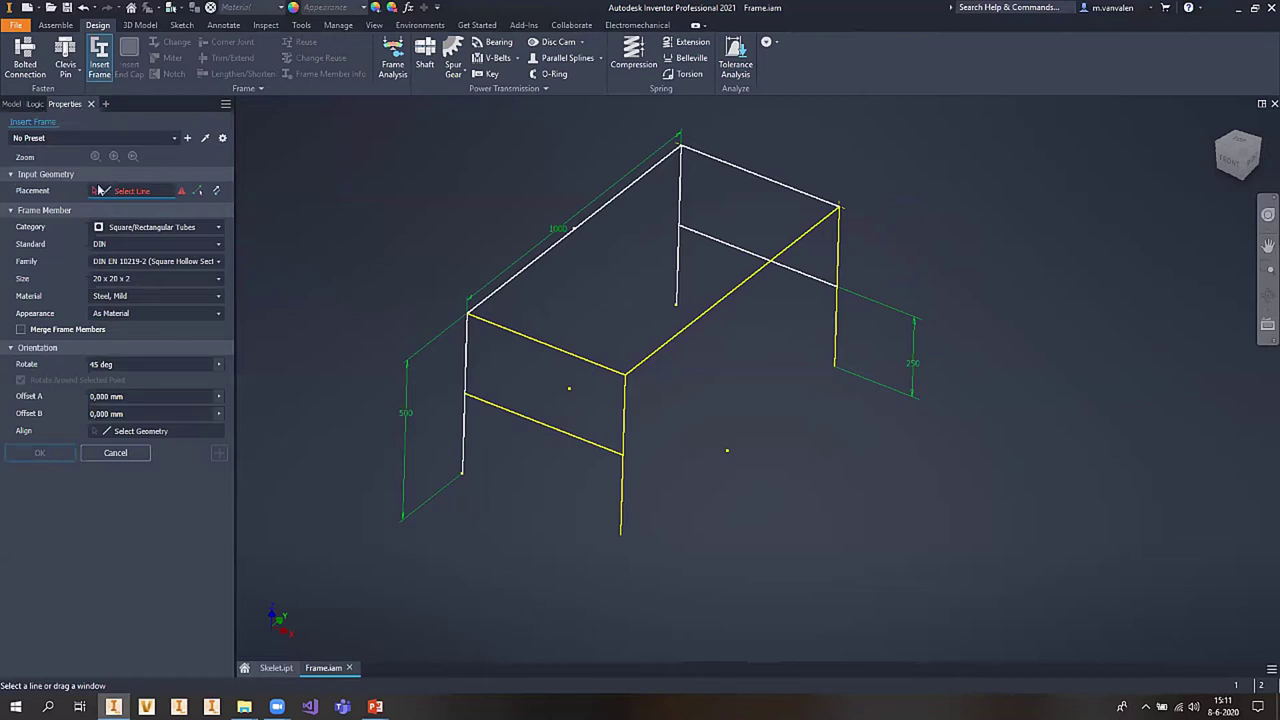
pyautogui.click(91, 103)
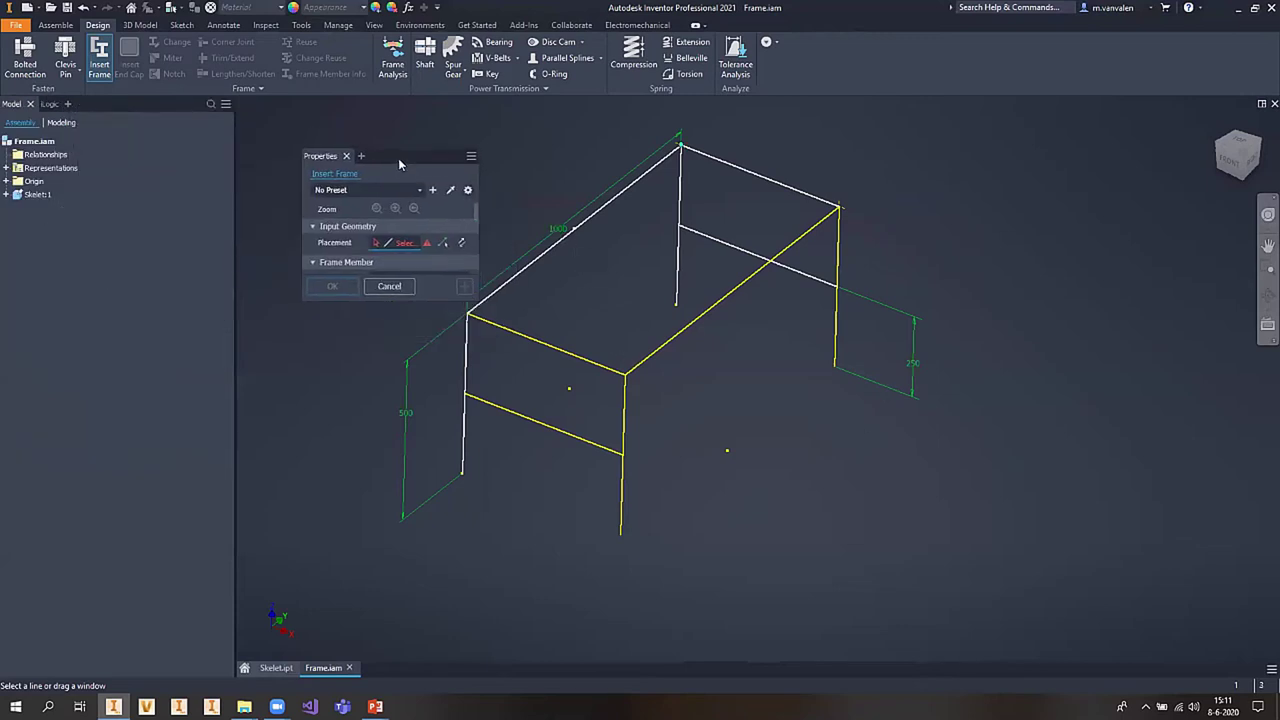
pyautogui.moveTo(398, 158); pyautogui.dragTo(96, 107)
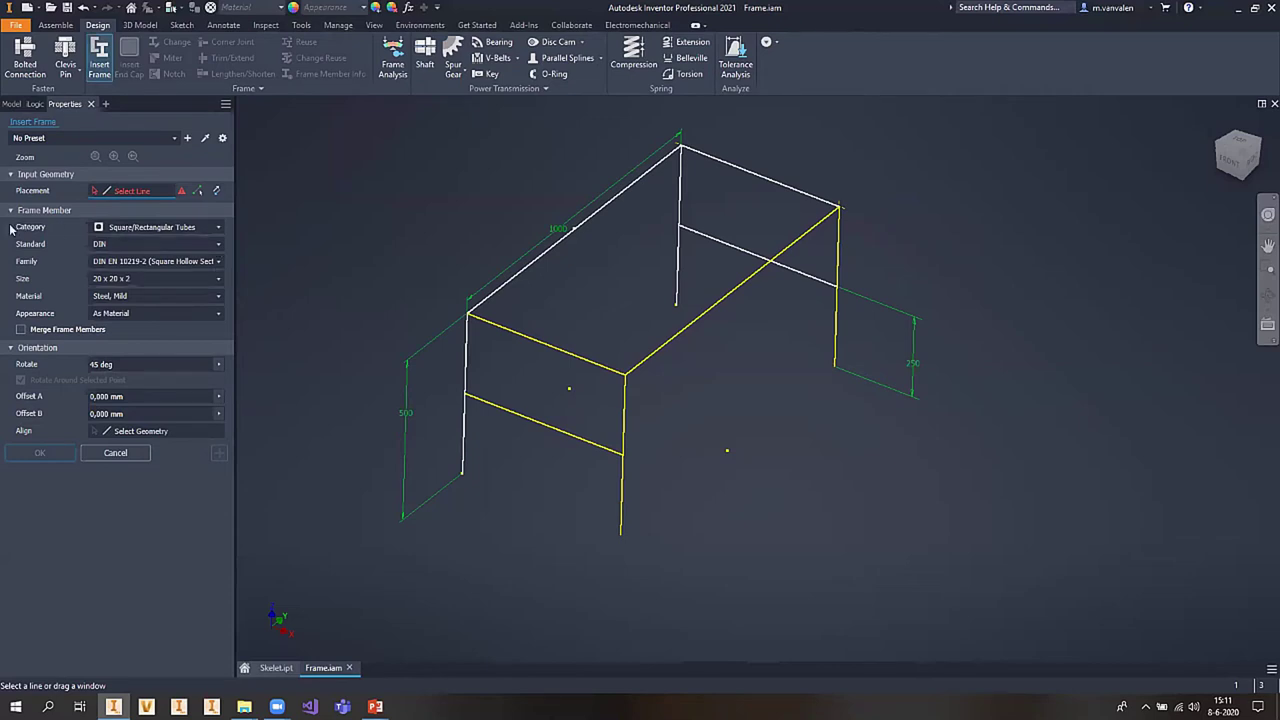
# - Set the profile category to Square/Rectangular Tubes
pyautogui.click(132, 230)
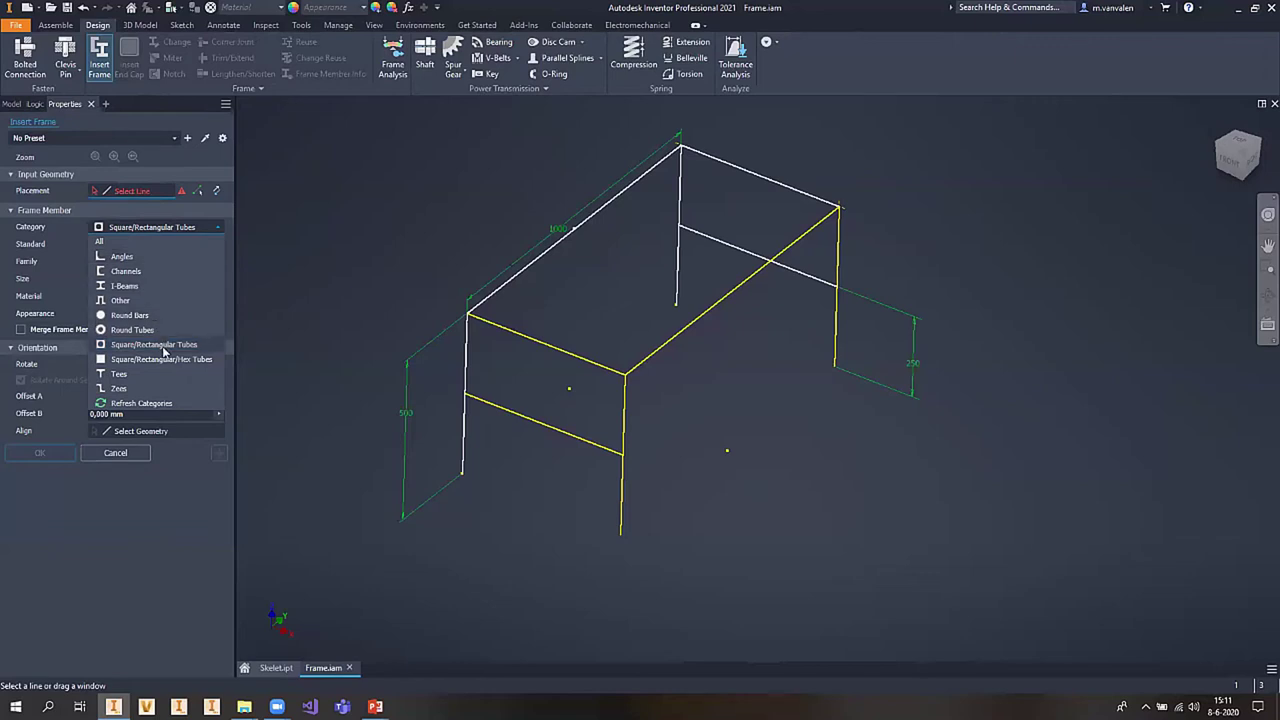
pyautogui.click(193, 241)
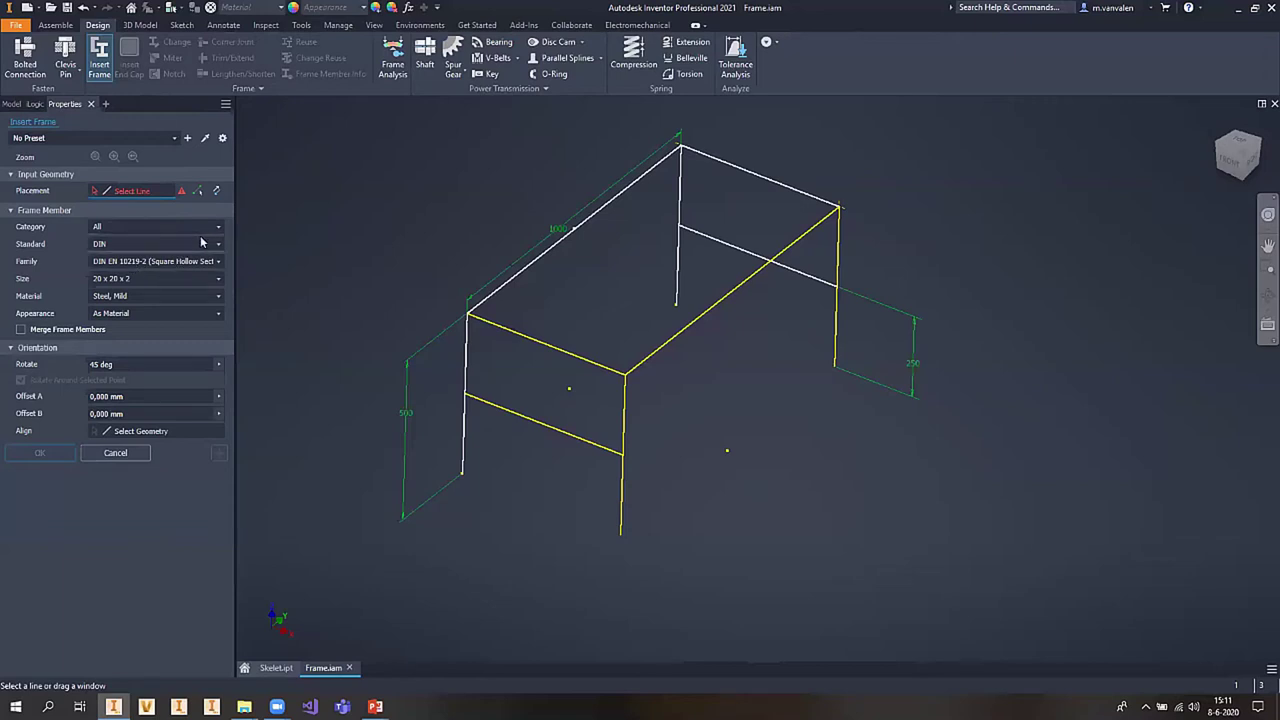
pyautogui.click(147, 237)
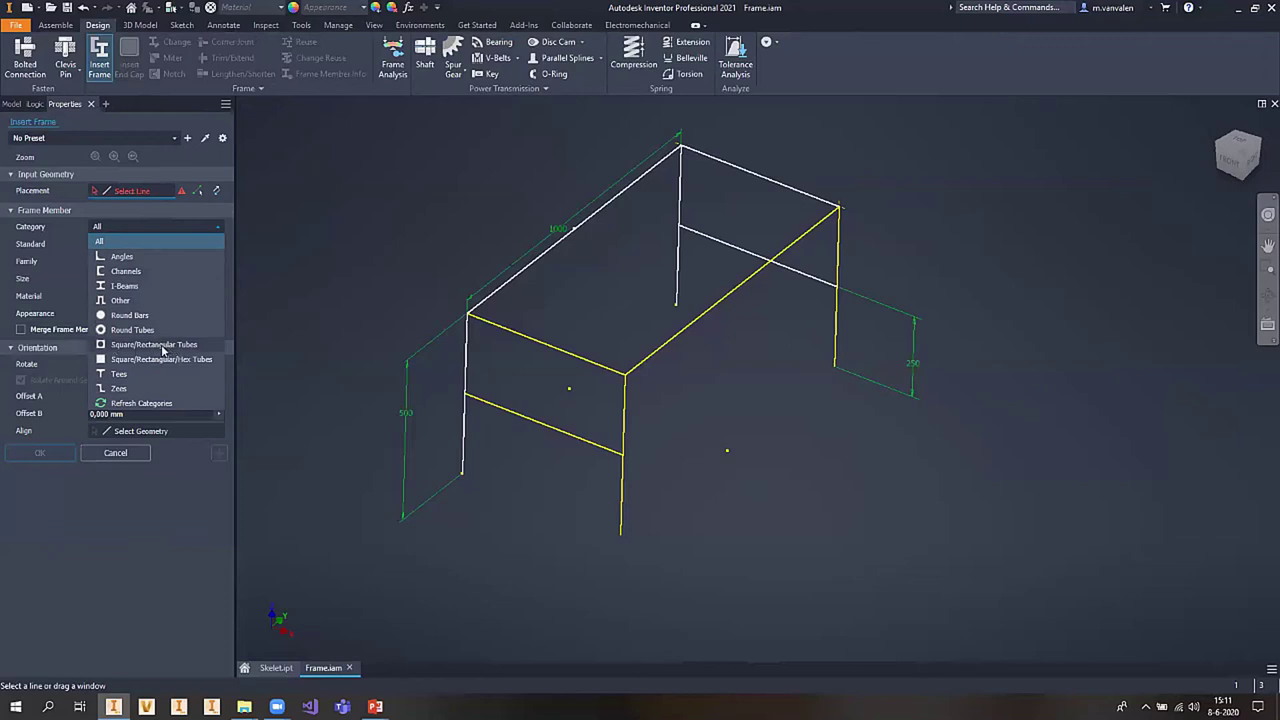
pyautogui.click(161, 344)
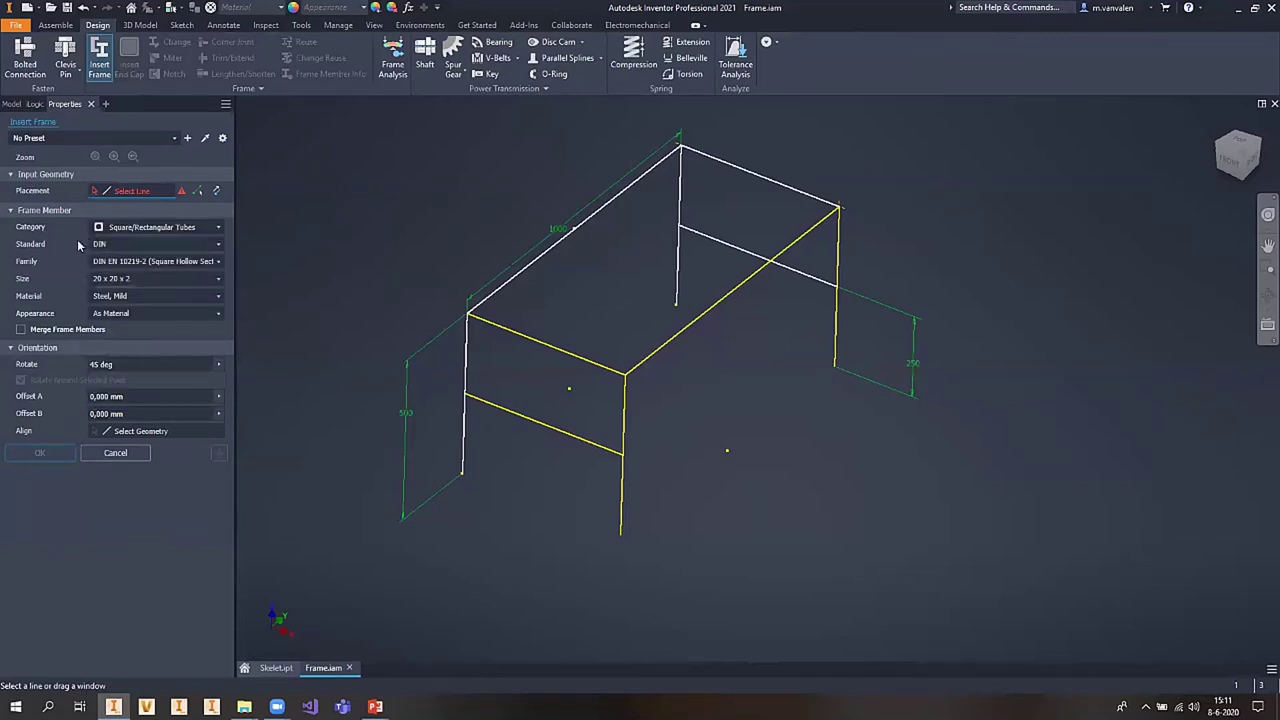
# - Keep the DIN standard and the DIN EN 10219-2 square hollow section family
pyautogui.click(129, 243)
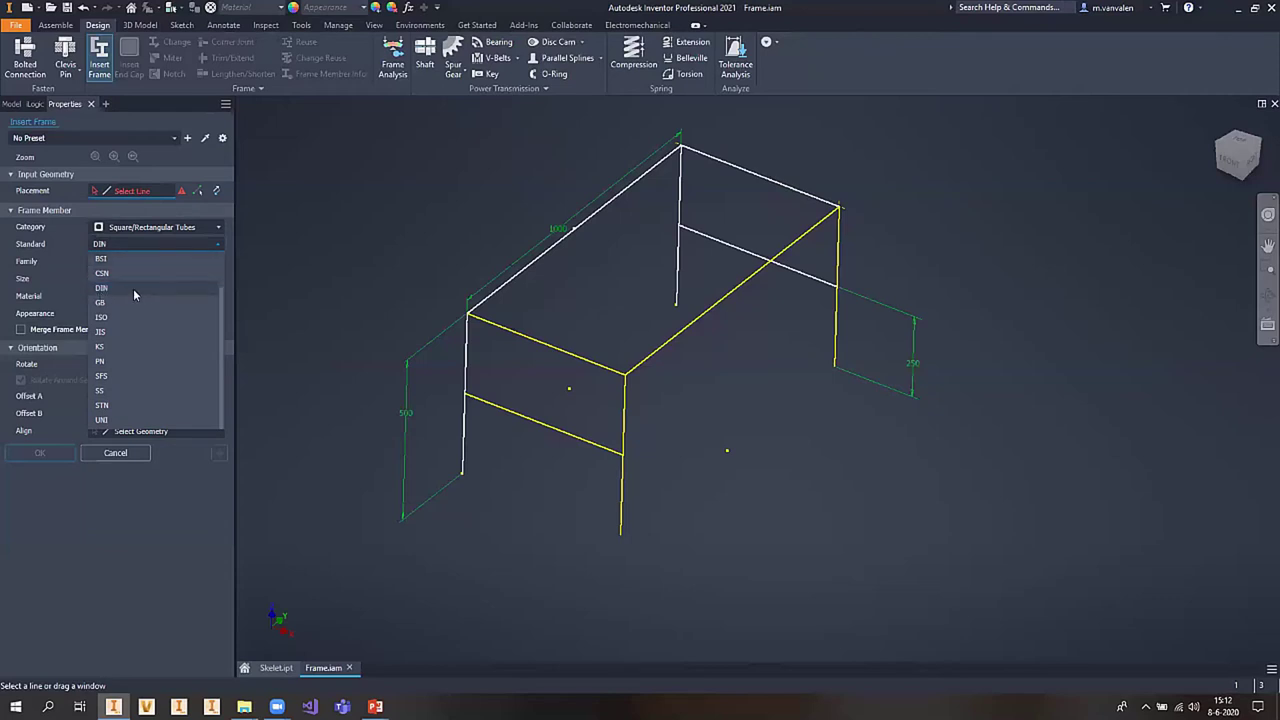
pyautogui.click(133, 288)
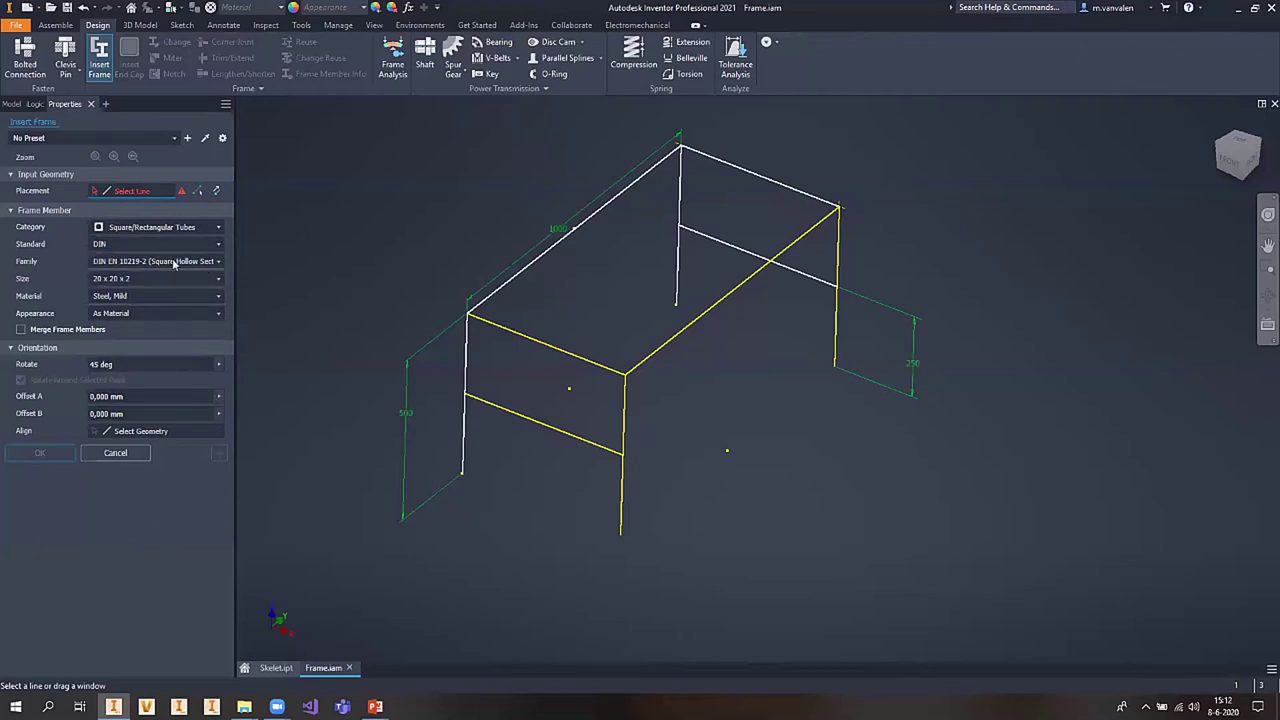
pyautogui.click(141, 262)
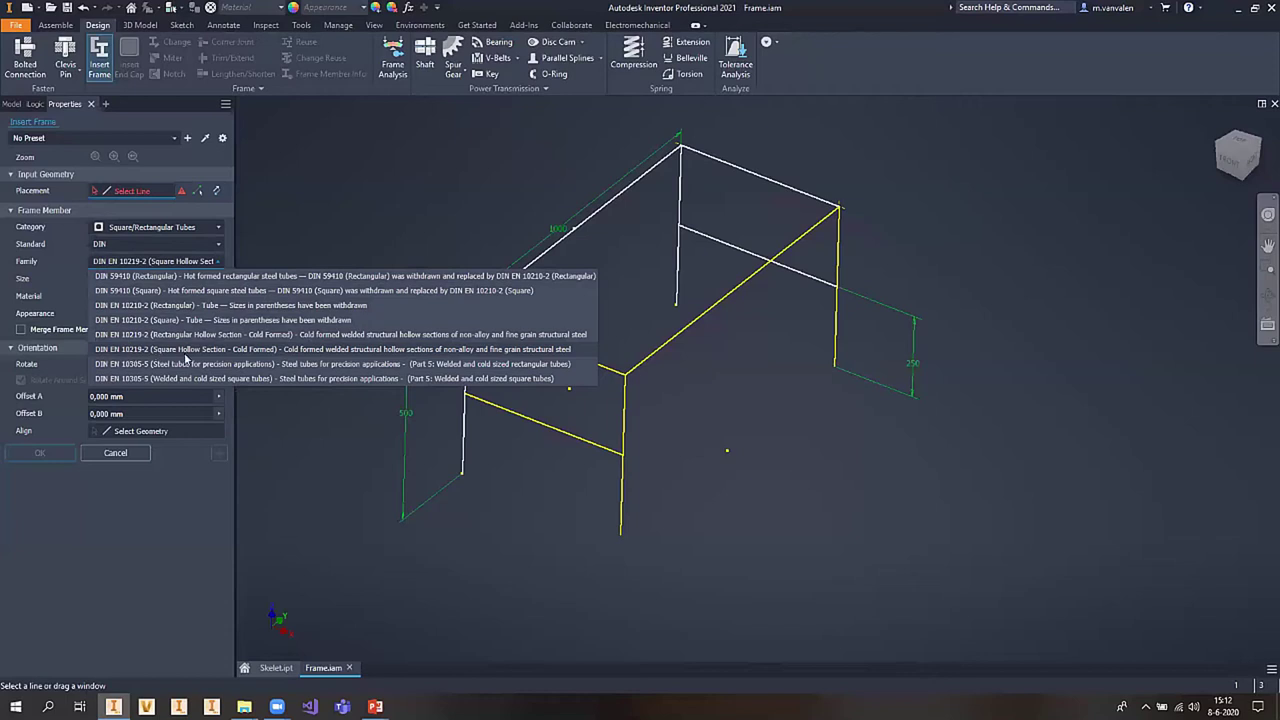
pyautogui.click(134, 349)
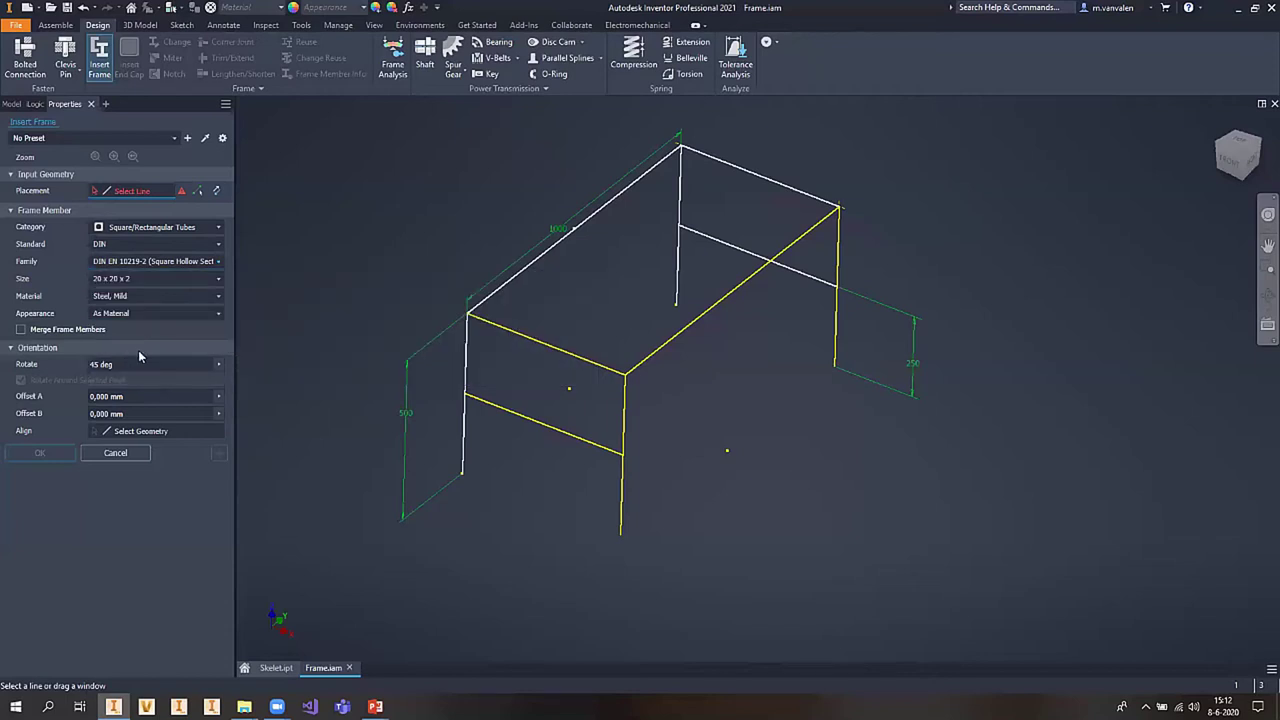
# - Choose the 40 x 40 x 2 tube size from the size list
pyautogui.click(146, 278)
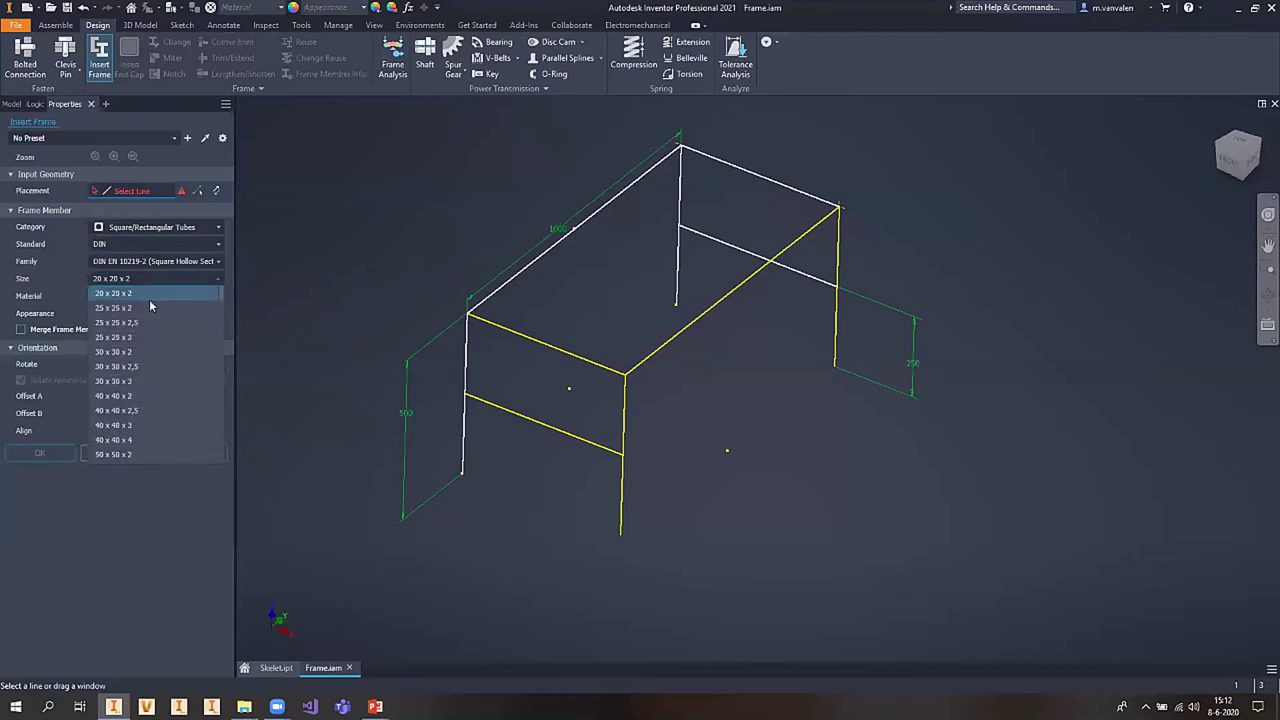
pyautogui.scroll(-6, 150, 344)
pyautogui.scroll(-4, 156, 366)
pyautogui.scroll(-5, 152, 366)
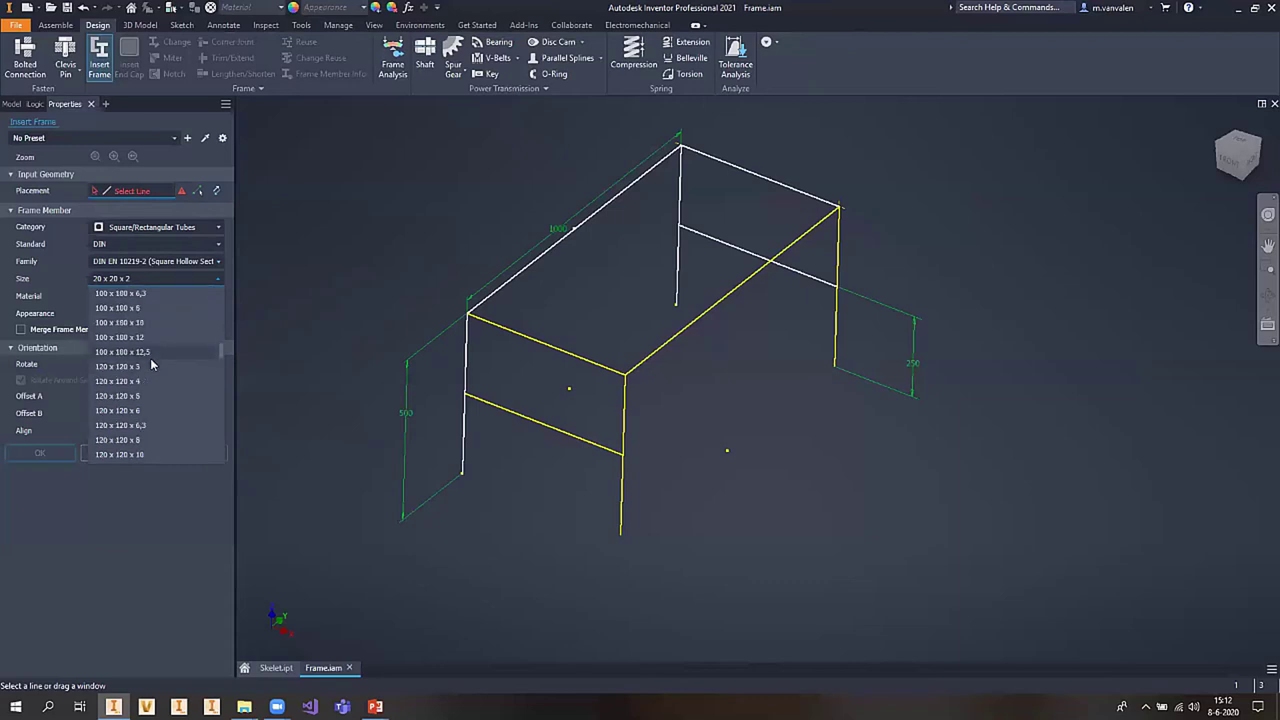
pyautogui.scroll(-5, 152, 366)
pyautogui.scroll(-3, 150, 366)
pyautogui.scroll(-3, 150, 366)
pyautogui.scroll(-3, 150, 366)
pyautogui.scroll(-3, 150, 366)
pyautogui.scroll(5, 161, 354)
pyautogui.scroll(5, 164, 351)
pyautogui.scroll(5, 164, 351)
pyautogui.scroll(5, 164, 351)
pyautogui.scroll(5, 164, 351)
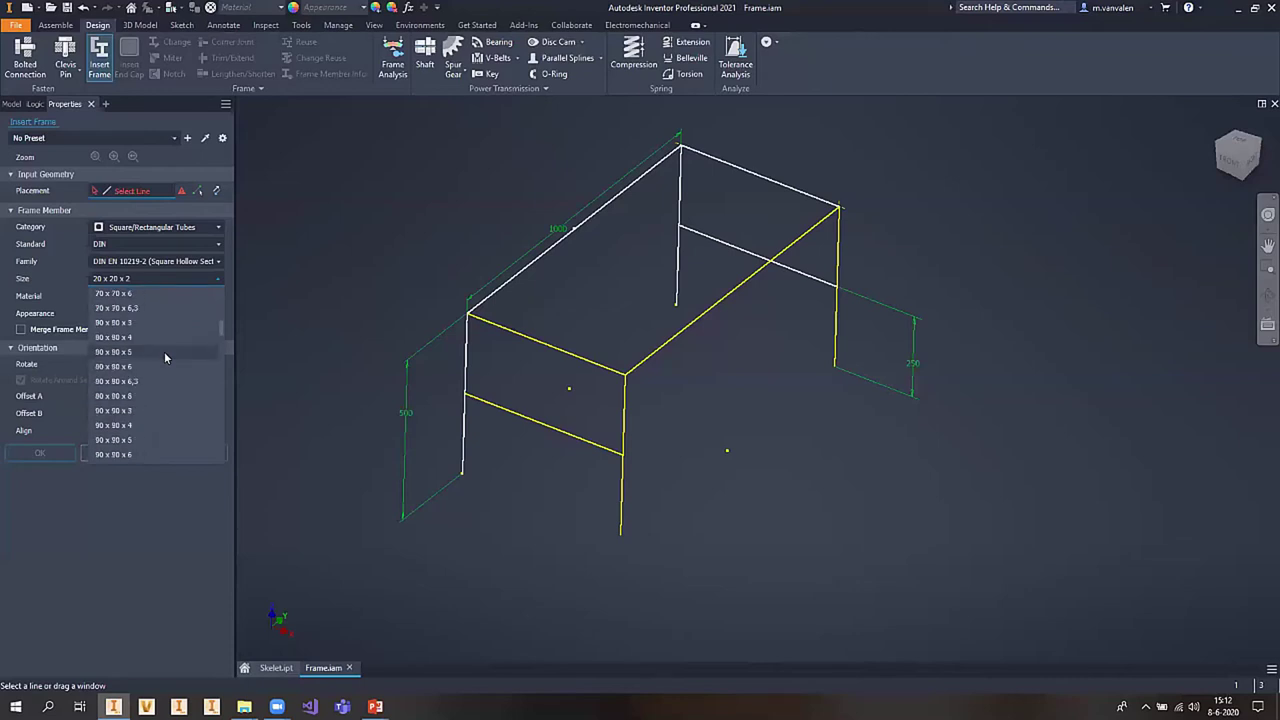
pyautogui.scroll(2, 140, 348)
pyautogui.click(142, 352)
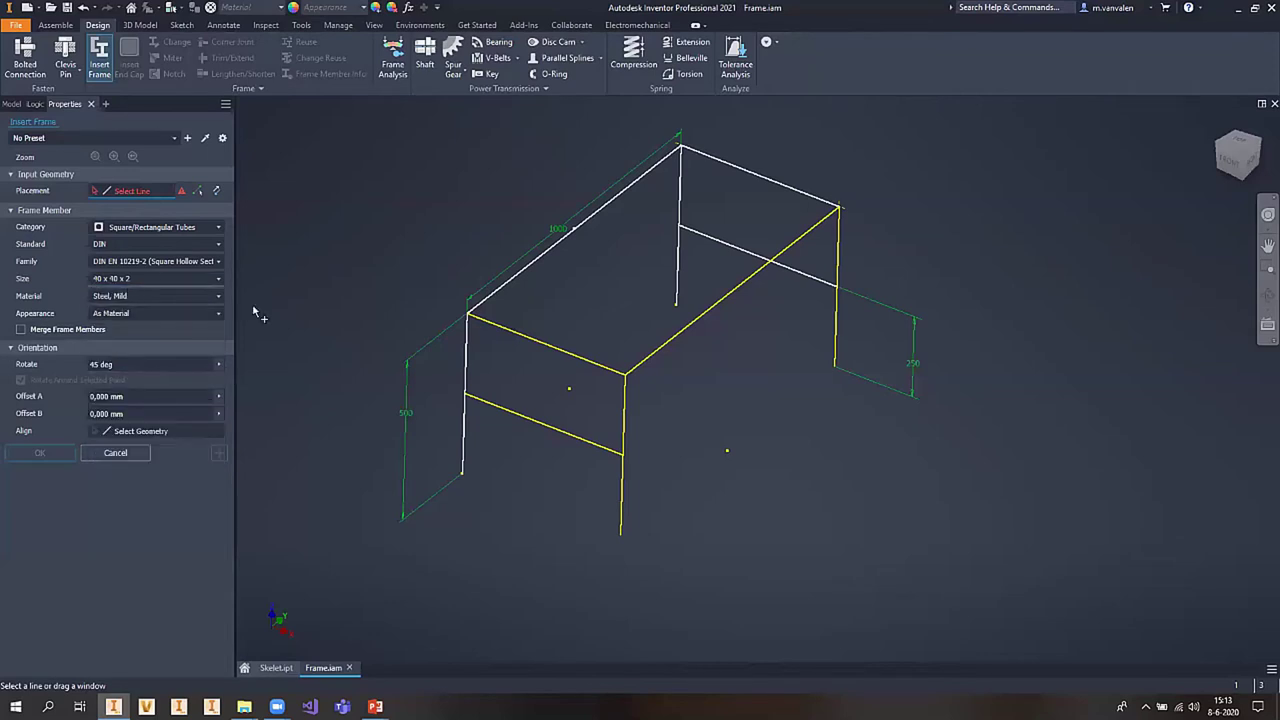
# - Set the rotation to 0 and place a tube along the left leg line
pyautogui.click(150, 363)
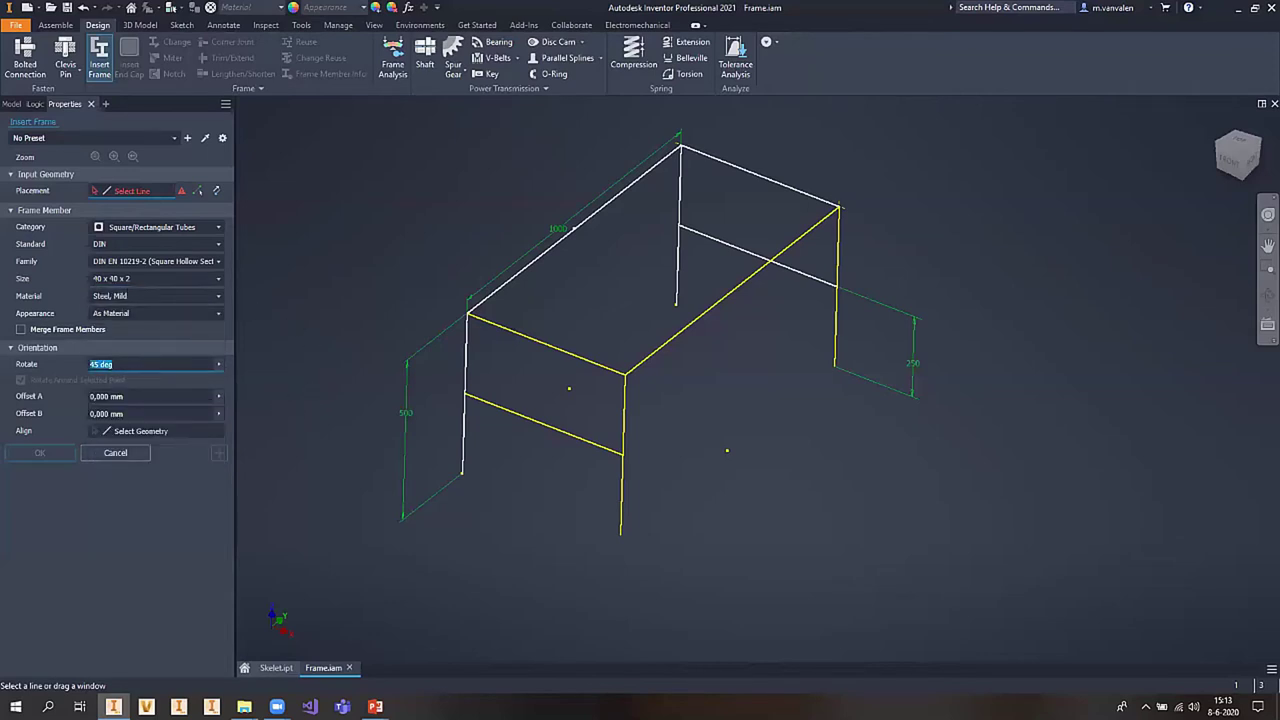
pyautogui.write('0')
pyautogui.scroll(-3, 466, 351)
pyautogui.scroll(-2, 466, 351)
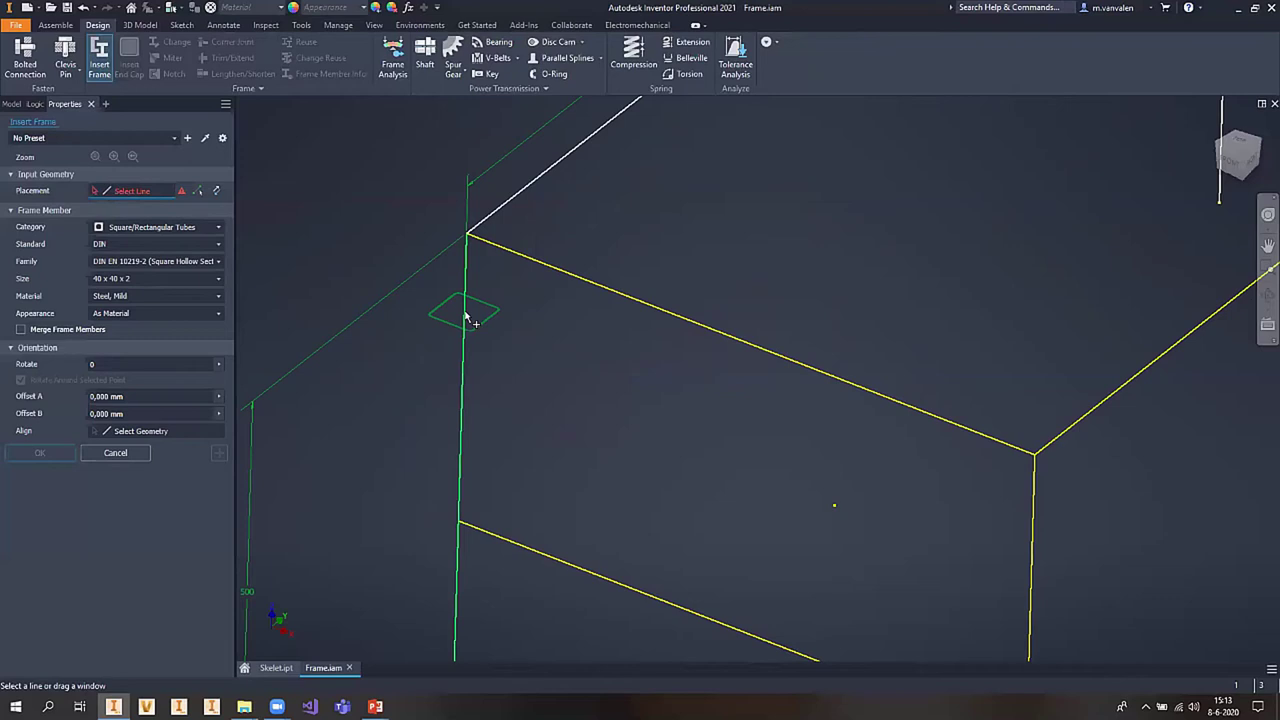
pyautogui.click(466, 318)
# - Try rotating and offsetting the tube preview with its on-screen handles
pyautogui.scroll(2, 657, 405)
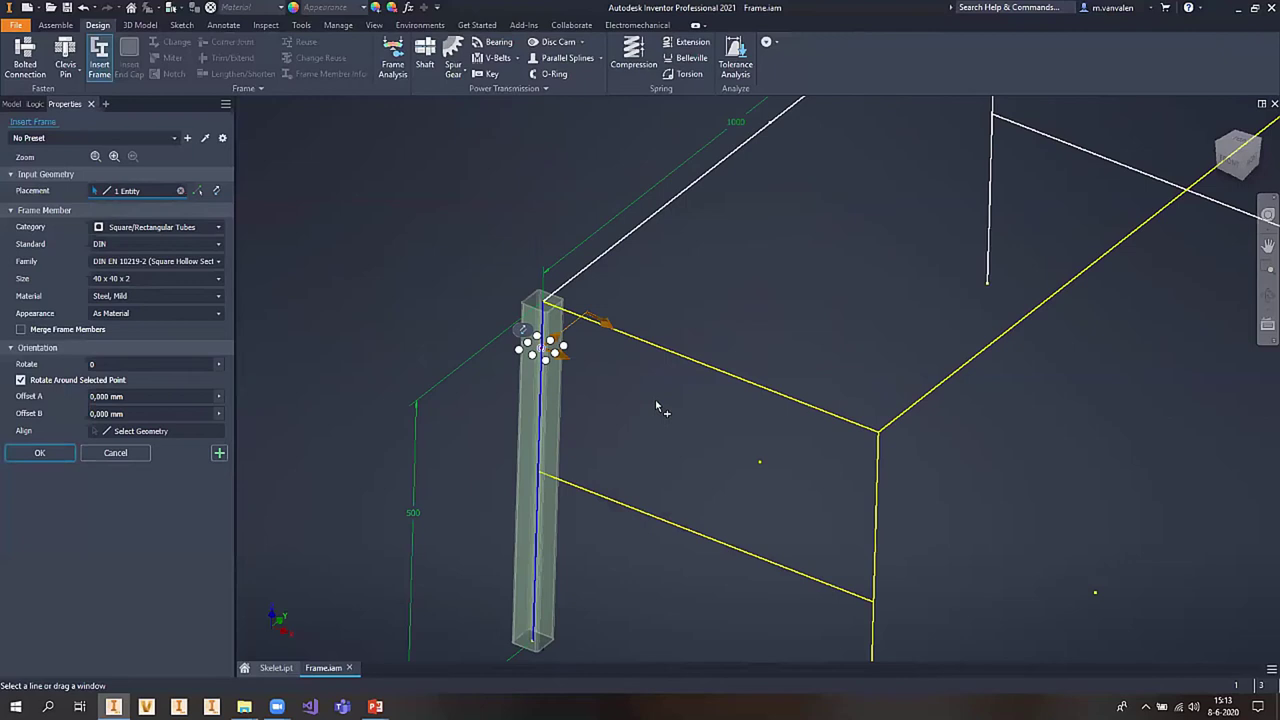
pyautogui.keyDown('shift'); pyautogui.moveTo(651, 425); pyautogui.dragTo(659, 419, button='middle'); pyautogui.keyUp('shift')
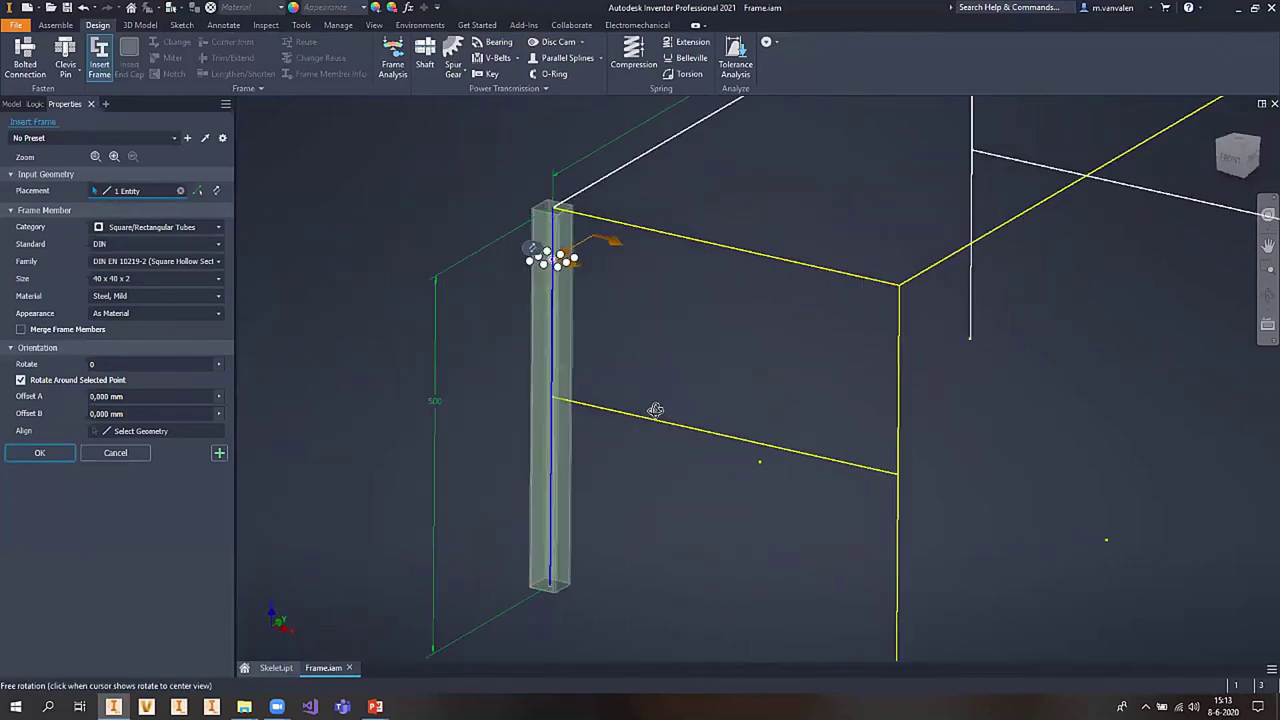
pyautogui.scroll(-1, 605, 358)
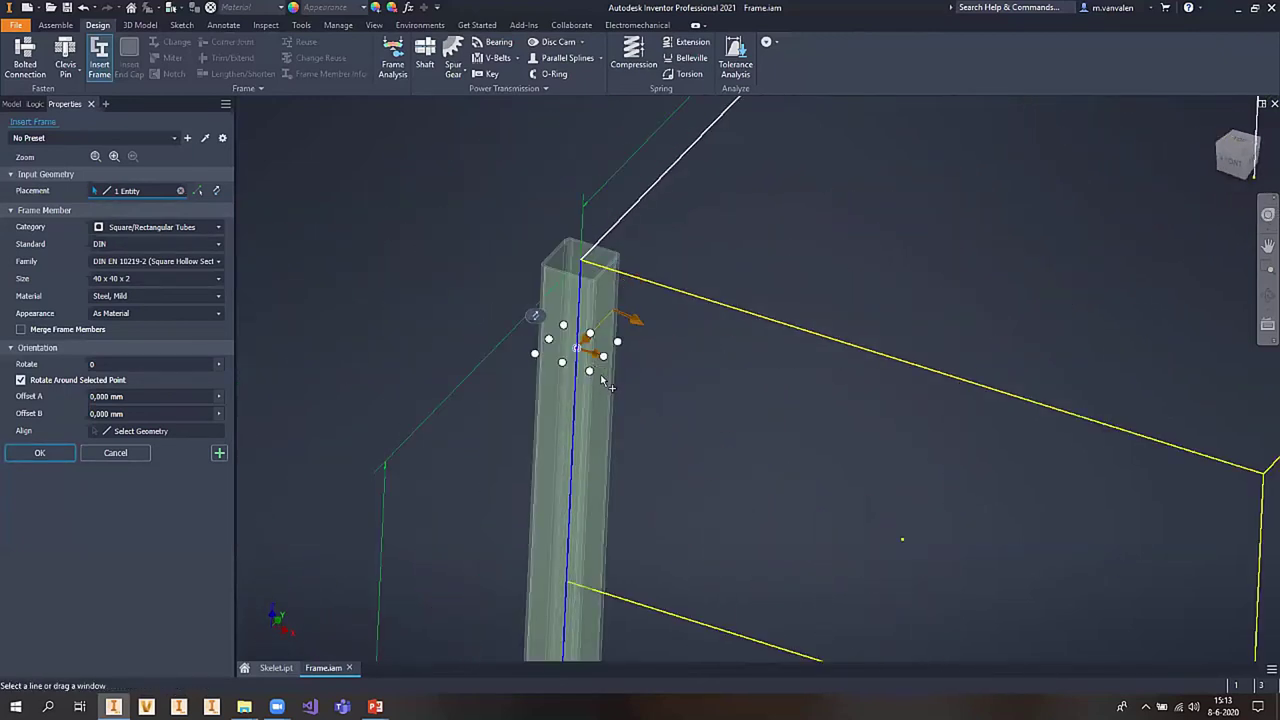
pyautogui.scroll(-1, 605, 358)
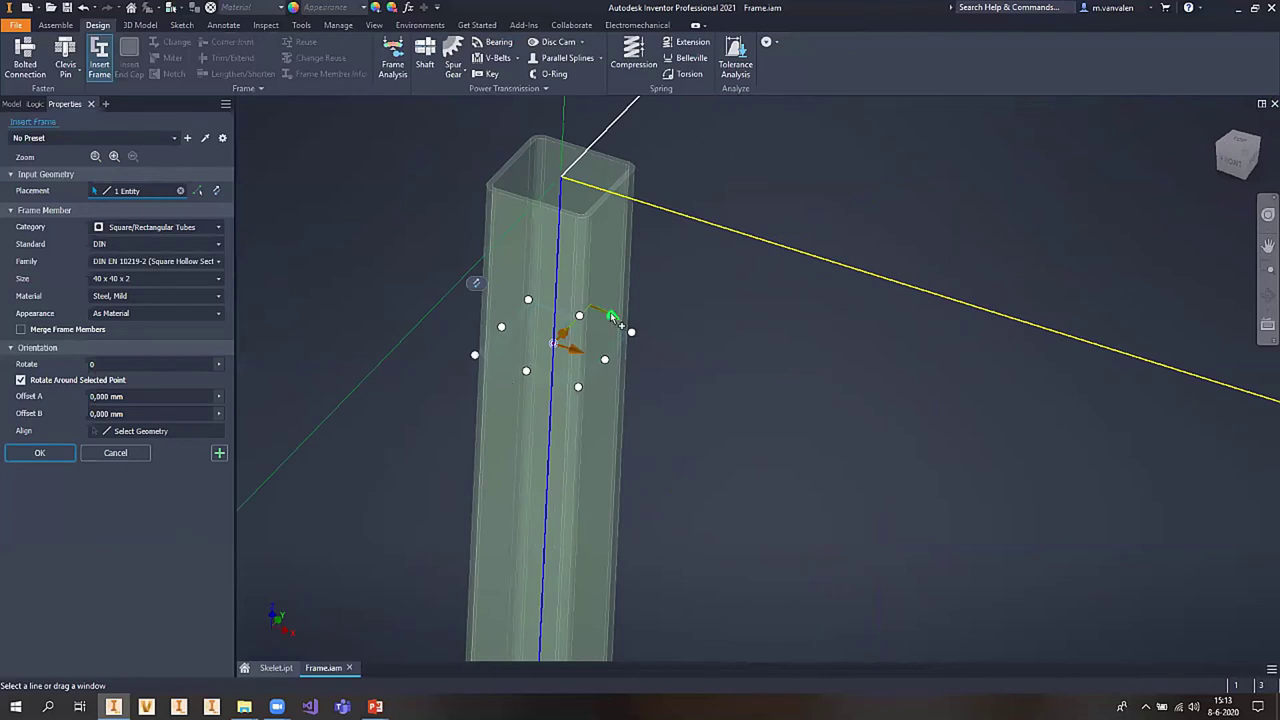
pyautogui.moveTo(610, 316); pyautogui.dragTo(620, 364)
pyautogui.moveTo(591, 380); pyautogui.dragTo(630, 345)
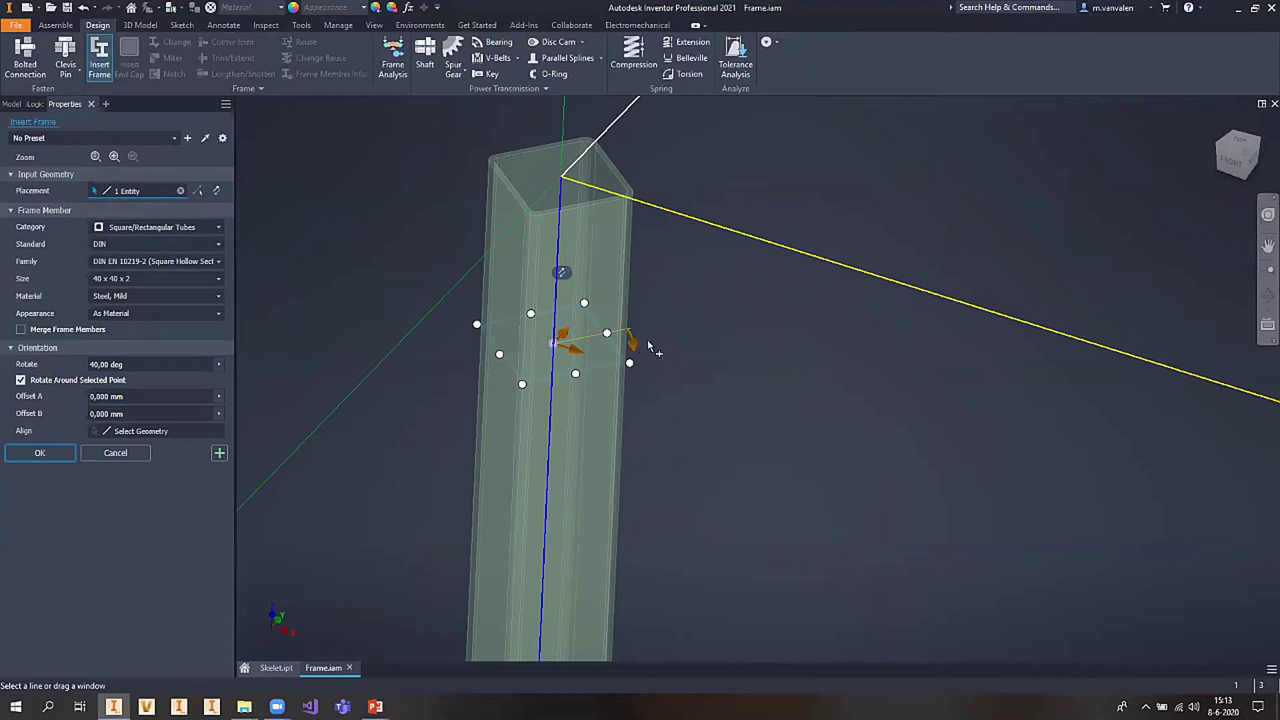
pyautogui.moveTo(573, 350); pyautogui.dragTo(519, 341)
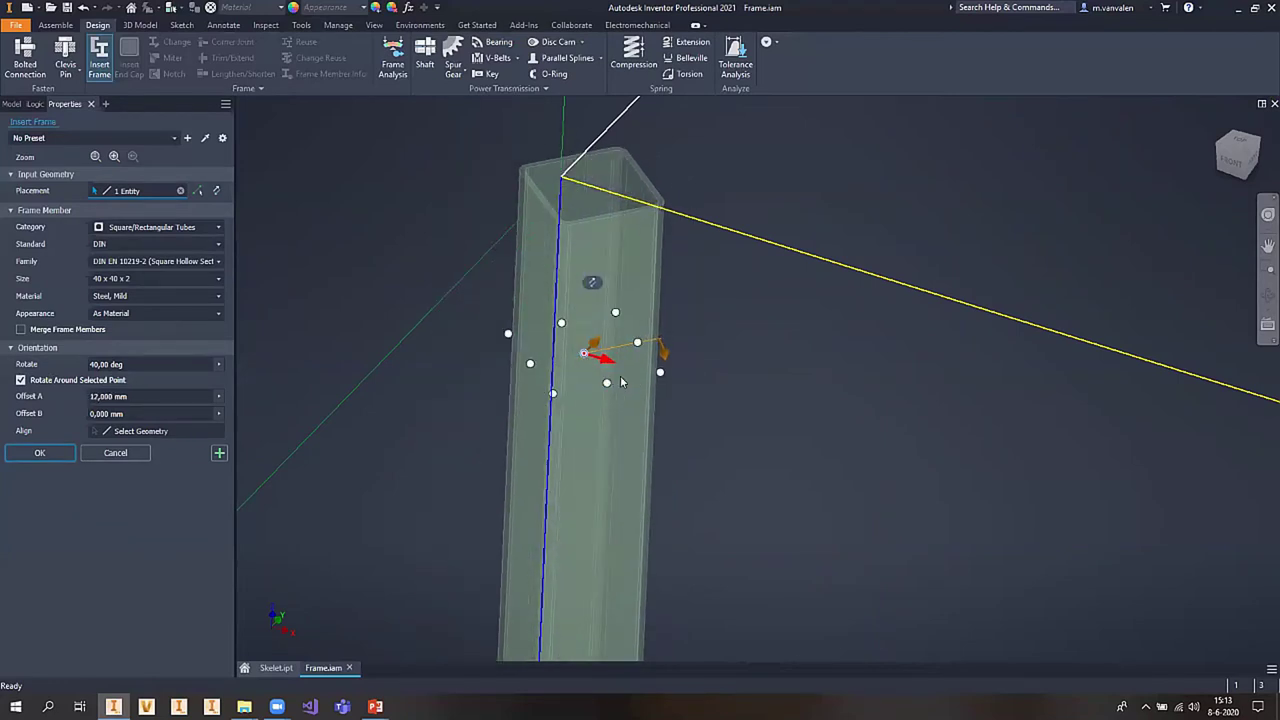
pyautogui.moveTo(519, 341); pyautogui.dragTo(551, 351)
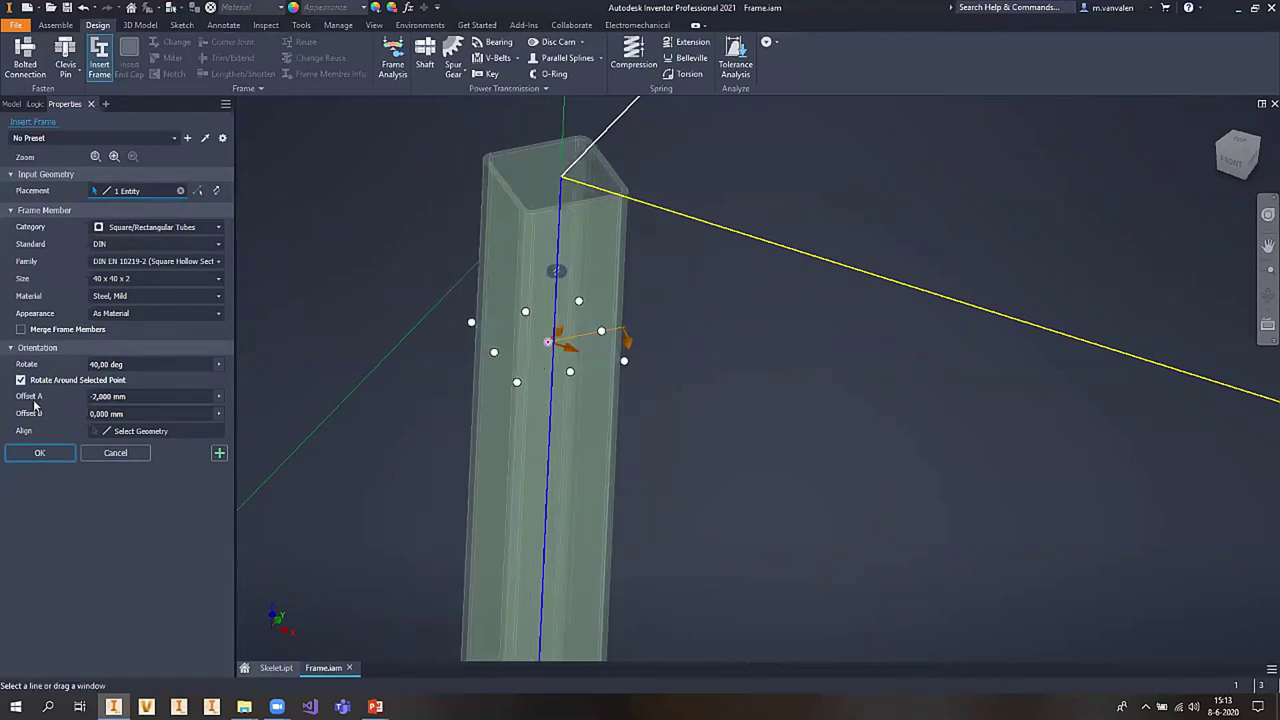
pyautogui.moveTo(565, 348)
pyautogui.mouseDown()
pyautogui.moveTo(636, 386)
pyautogui.moveTo(602, 376)
pyautogui.mouseUp()
# - Reset Offset A and the rotation angle to 0
pyautogui.click(105, 396)
pyautogui.write('0')
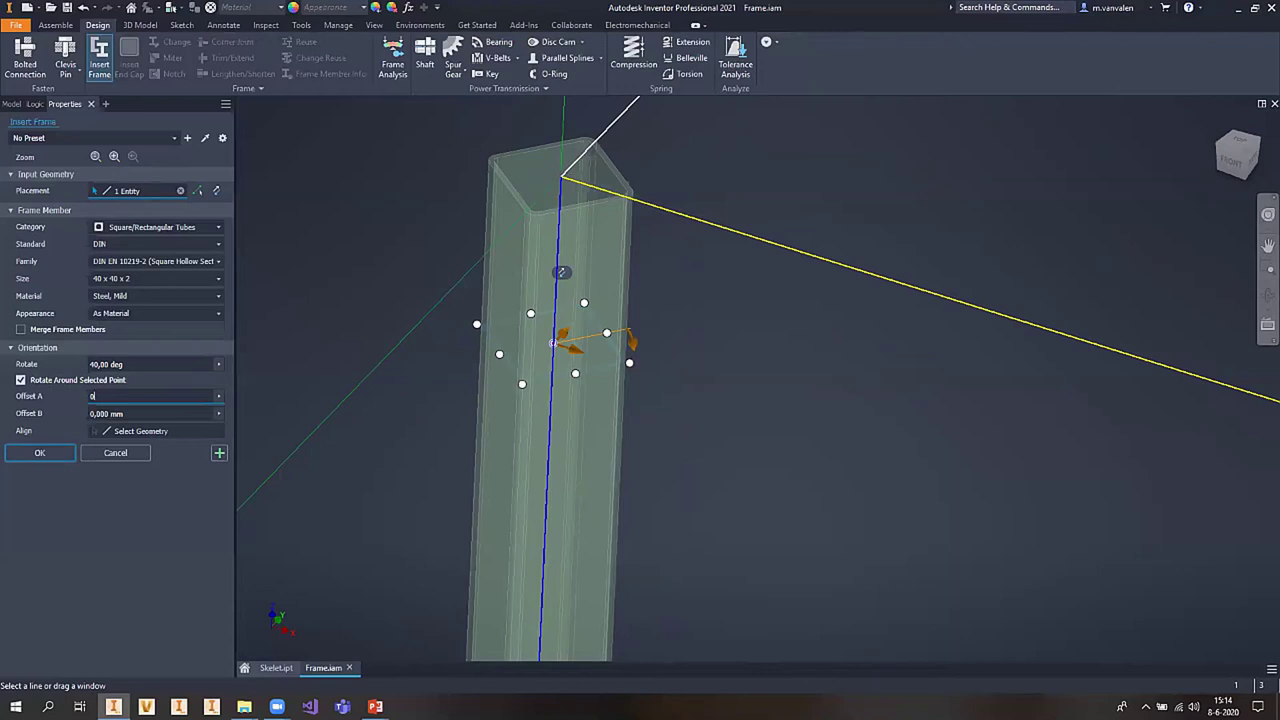
pyautogui.click(176, 364)
pyautogui.write('0')
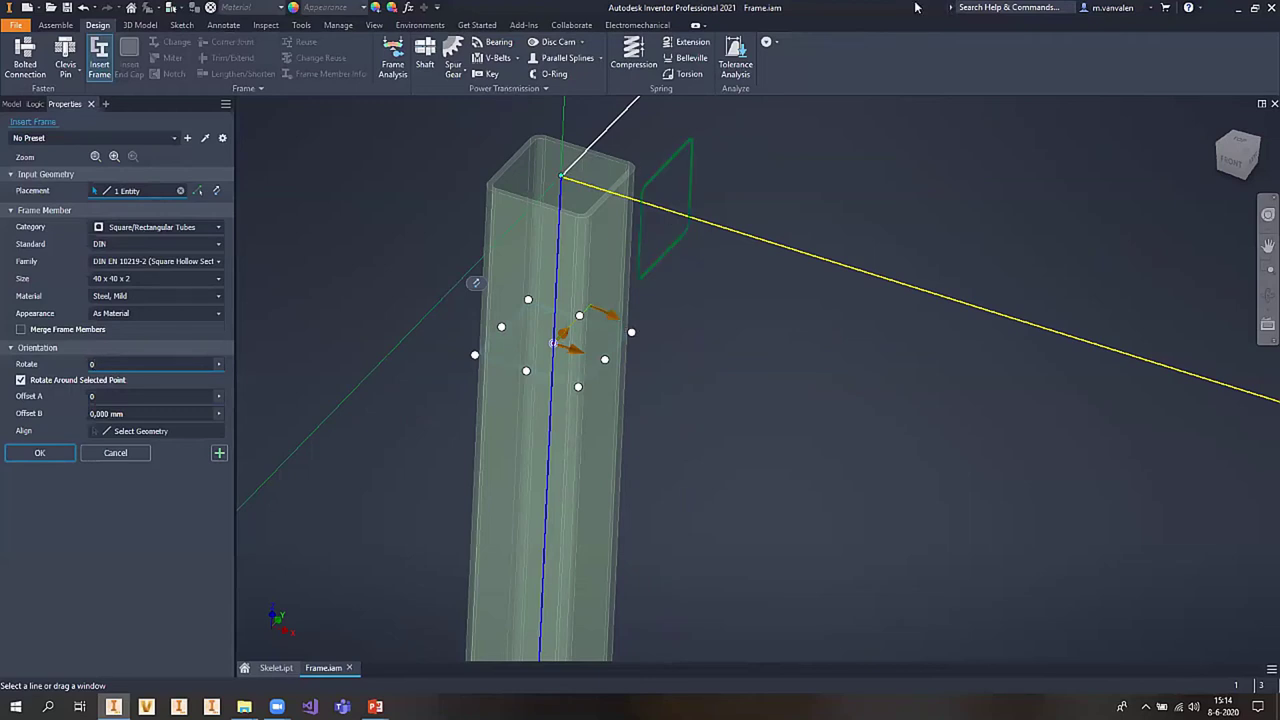
# - Add tubes along the two top edges and a lower horizontal rail, then confirm all four members
pyautogui.moveTo(612, 318)
pyautogui.mouseDown()
pyautogui.moveTo(619, 347)
pyautogui.moveTo(612, 336)
pyautogui.mouseUp()
pyautogui.scroll(-5, 603, 342)
pyautogui.moveTo(603, 342); pyautogui.dragTo(666, 362, button='middle')
pyautogui.scroll(-3, 666, 362)
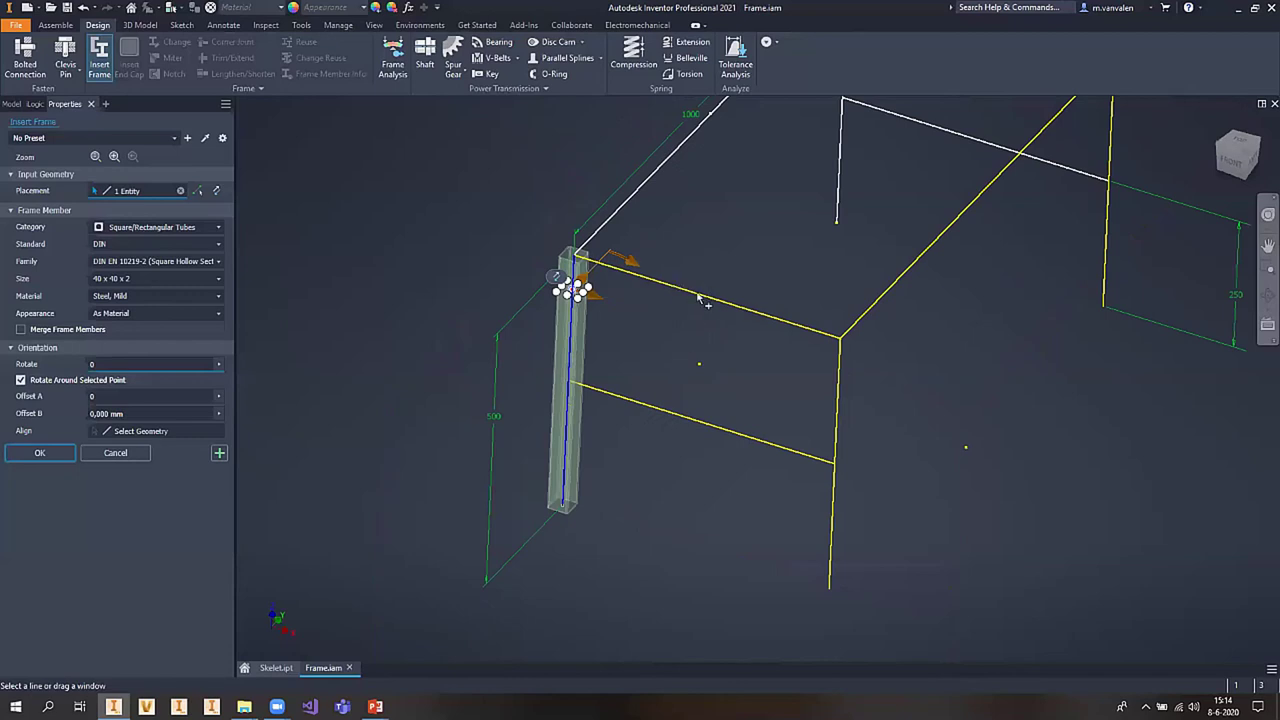
pyautogui.click(700, 293)
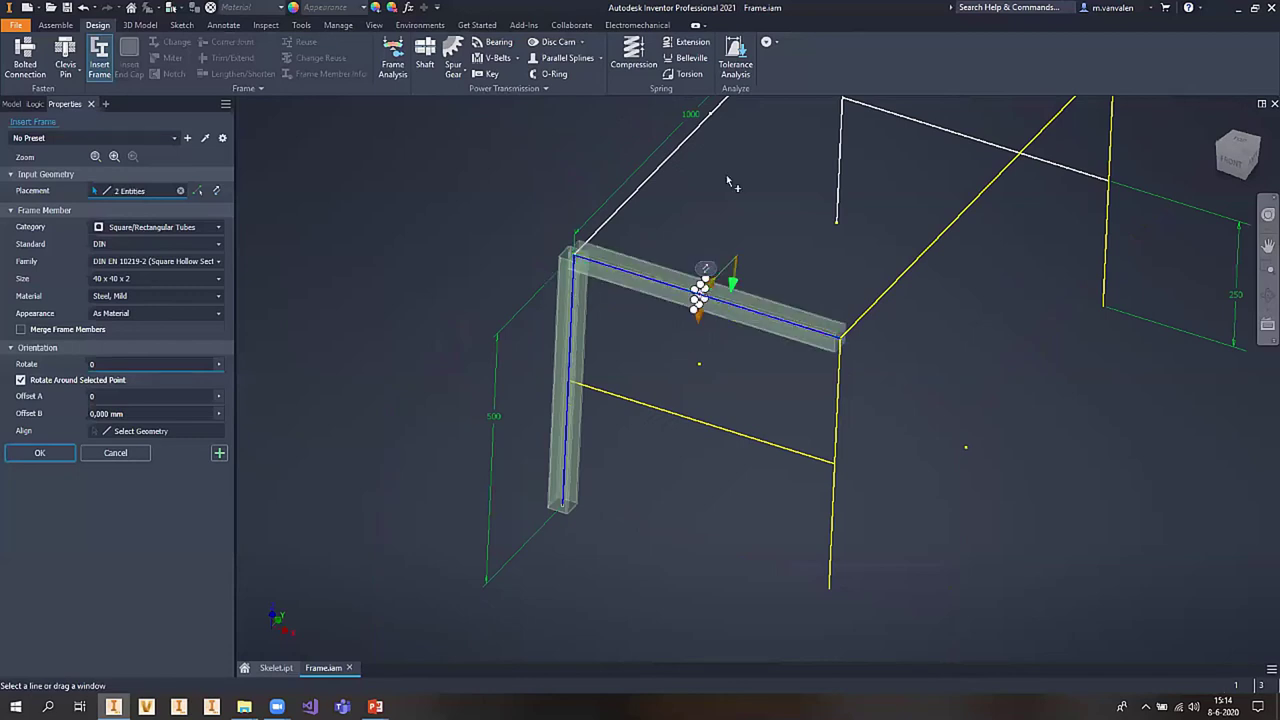
pyautogui.click(632, 186)
pyautogui.moveTo(685, 222); pyautogui.dragTo(585, 327, button='middle')
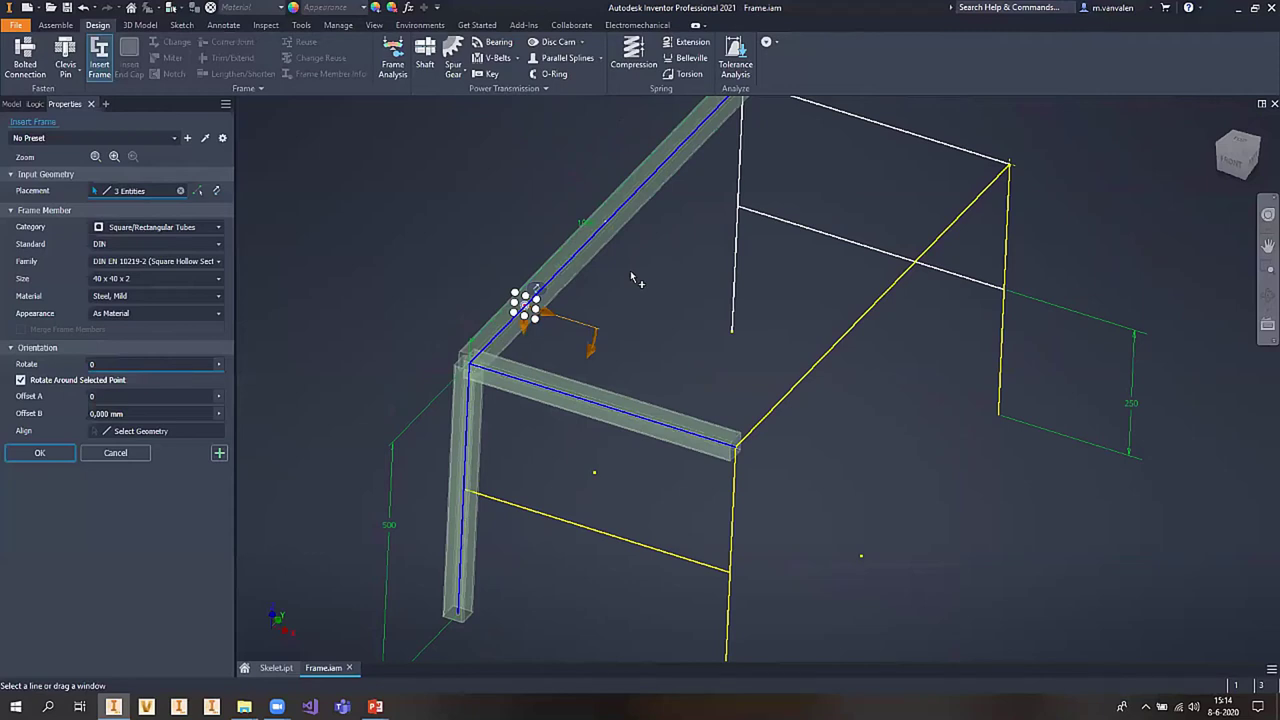
pyautogui.click(592, 525)
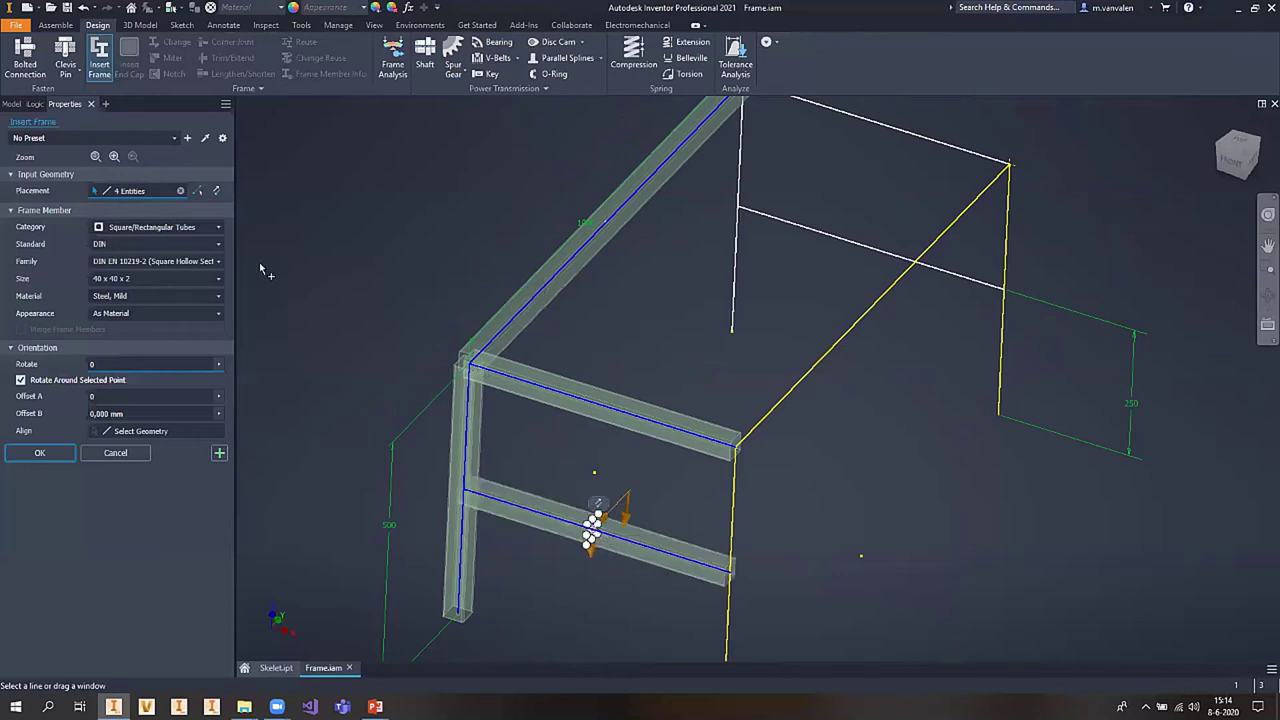
pyautogui.click(35, 454)
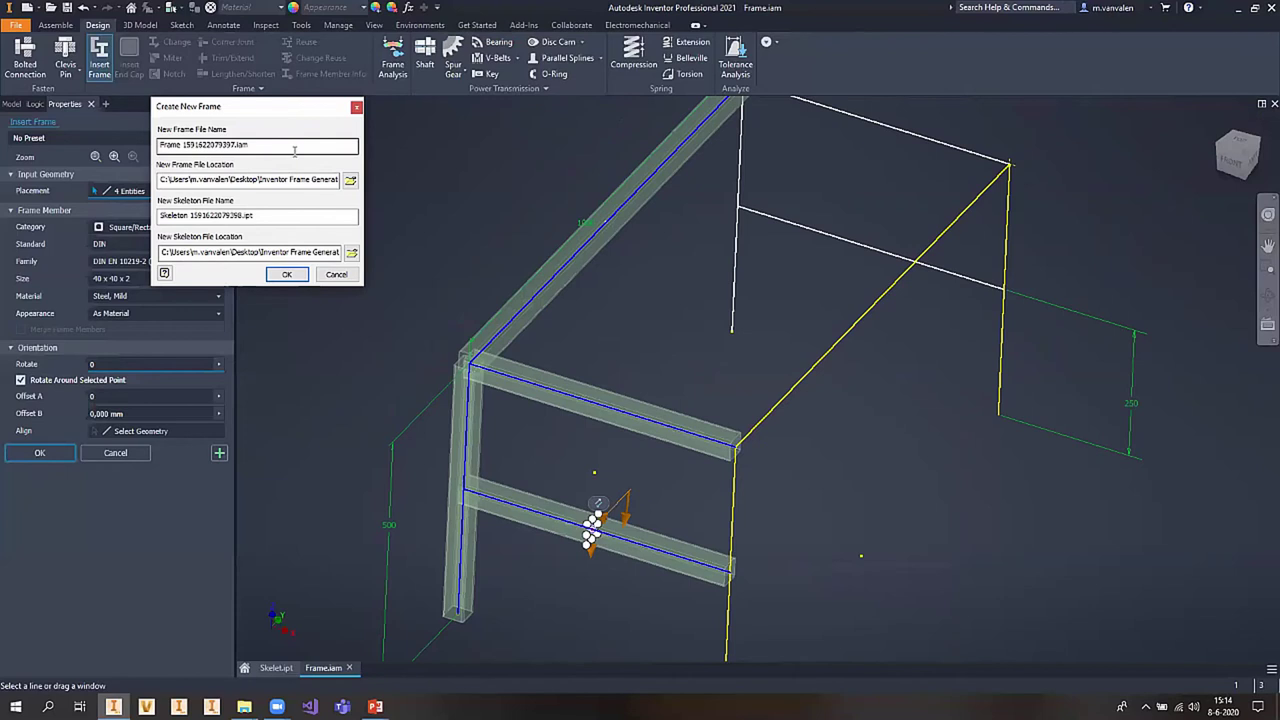
# - Review the suggested frame file name and accept the default frame and skeleton file names
pyautogui.moveTo(295, 150); pyautogui.dragTo(150, 148)
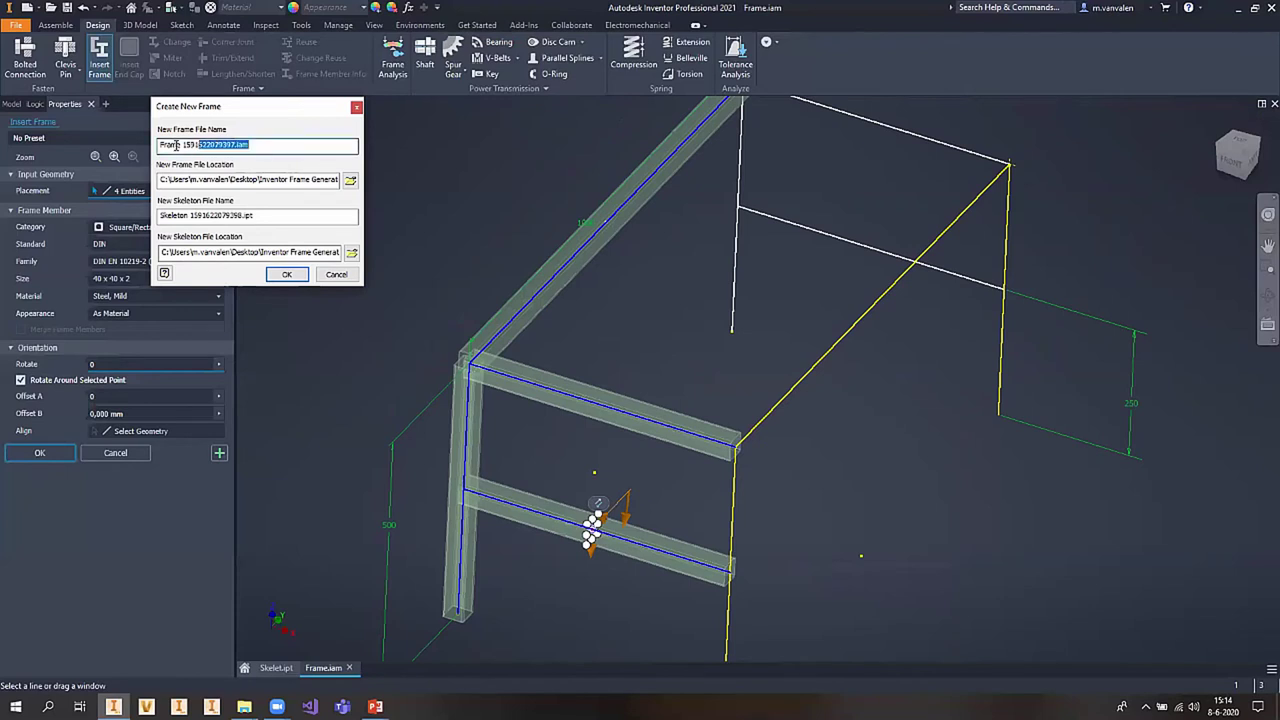
pyautogui.click(184, 144)
pyautogui.moveTo(262, 144); pyautogui.dragTo(119, 158)
pyautogui.click(235, 144)
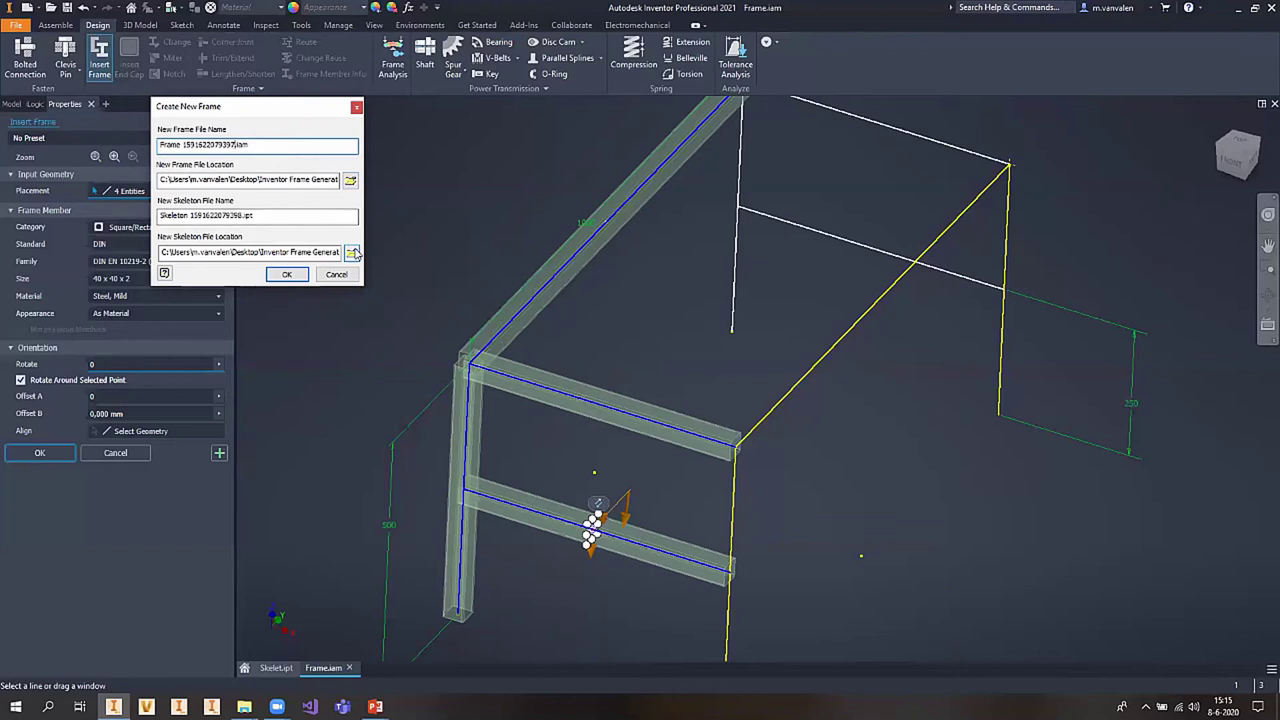
pyautogui.click(286, 274)
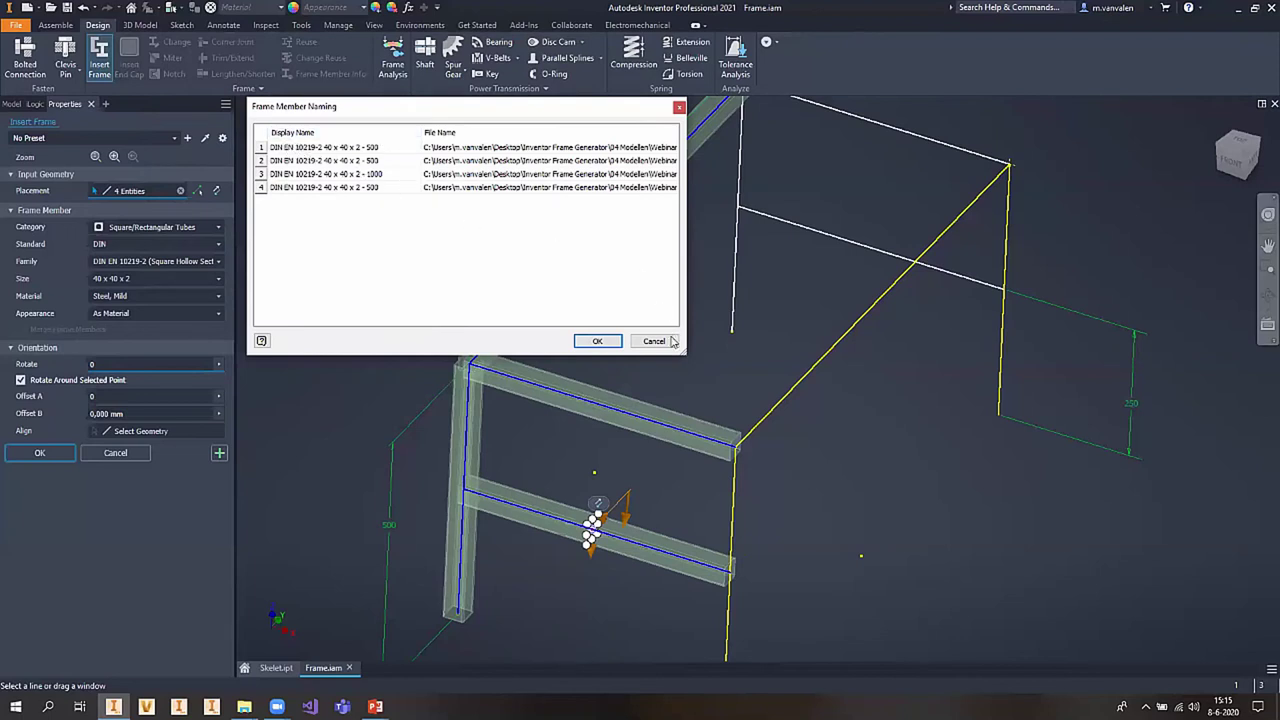
# - Keep the default file names for the four 40 x 40 x 2 members and generate the tubes
pyautogui.doubleClick(586, 148)
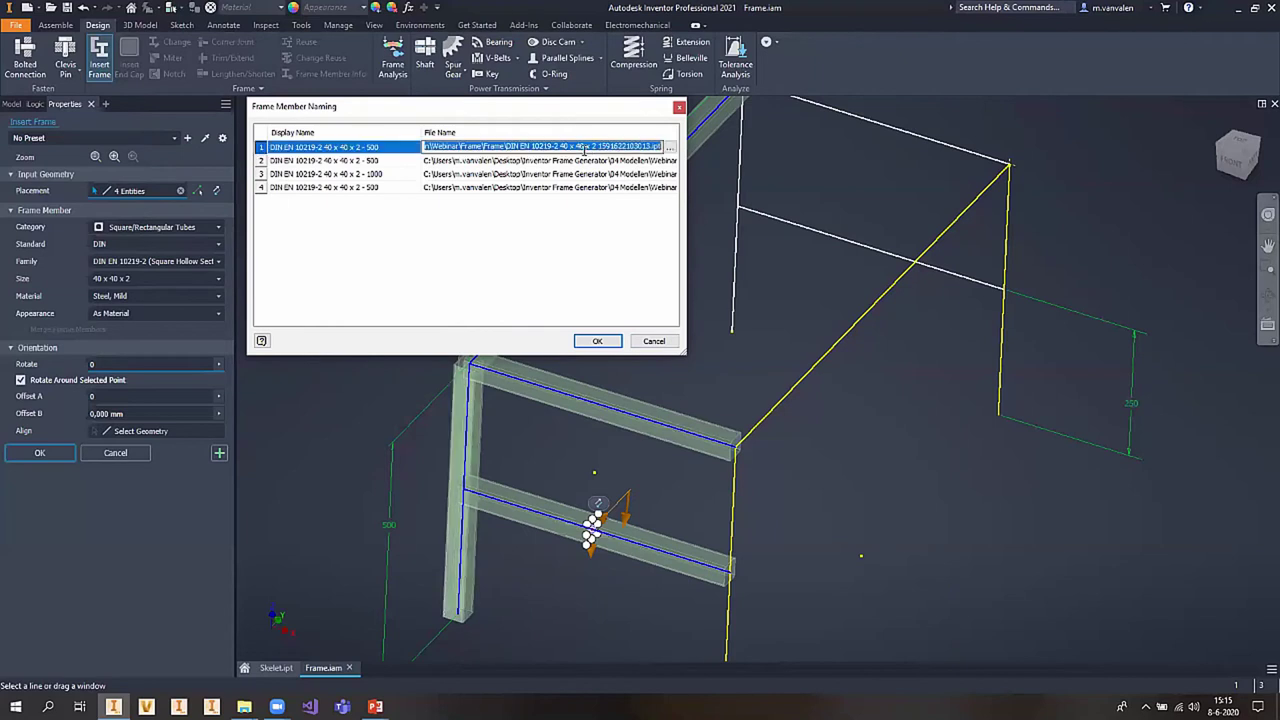
pyautogui.click(672, 148)
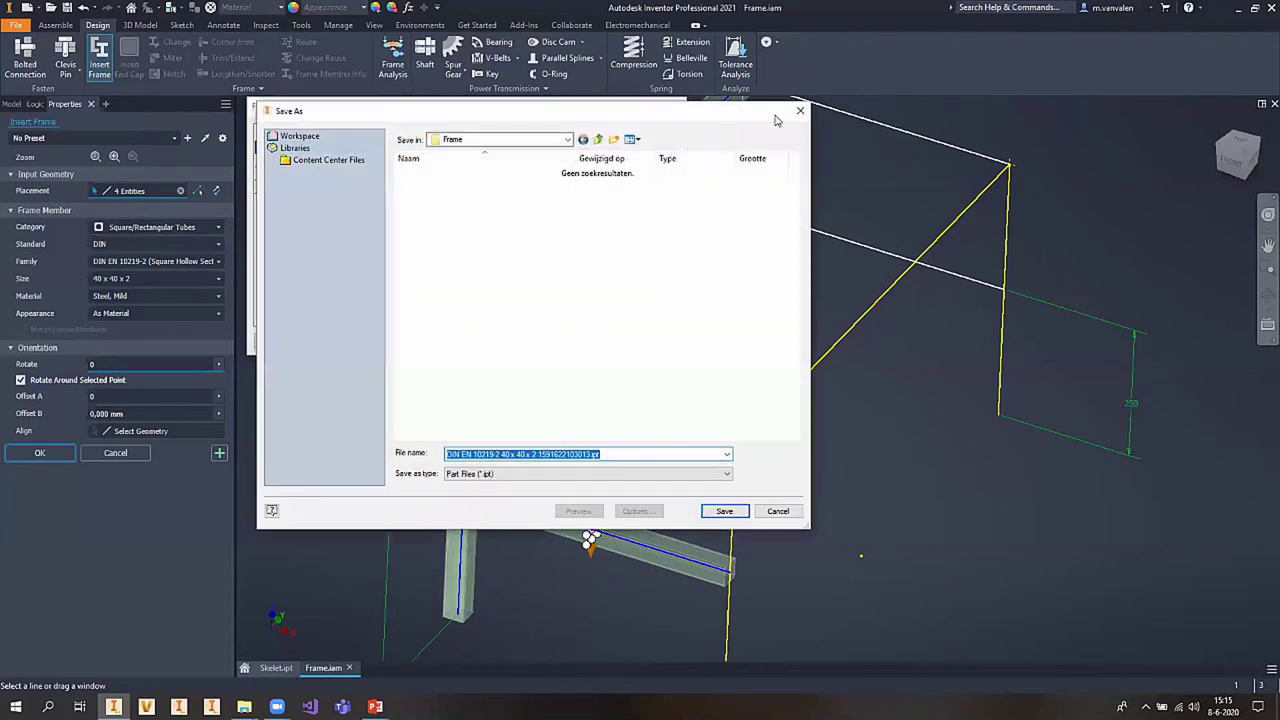
pyautogui.click(802, 109)
pyautogui.click(672, 148)
pyautogui.click(778, 513)
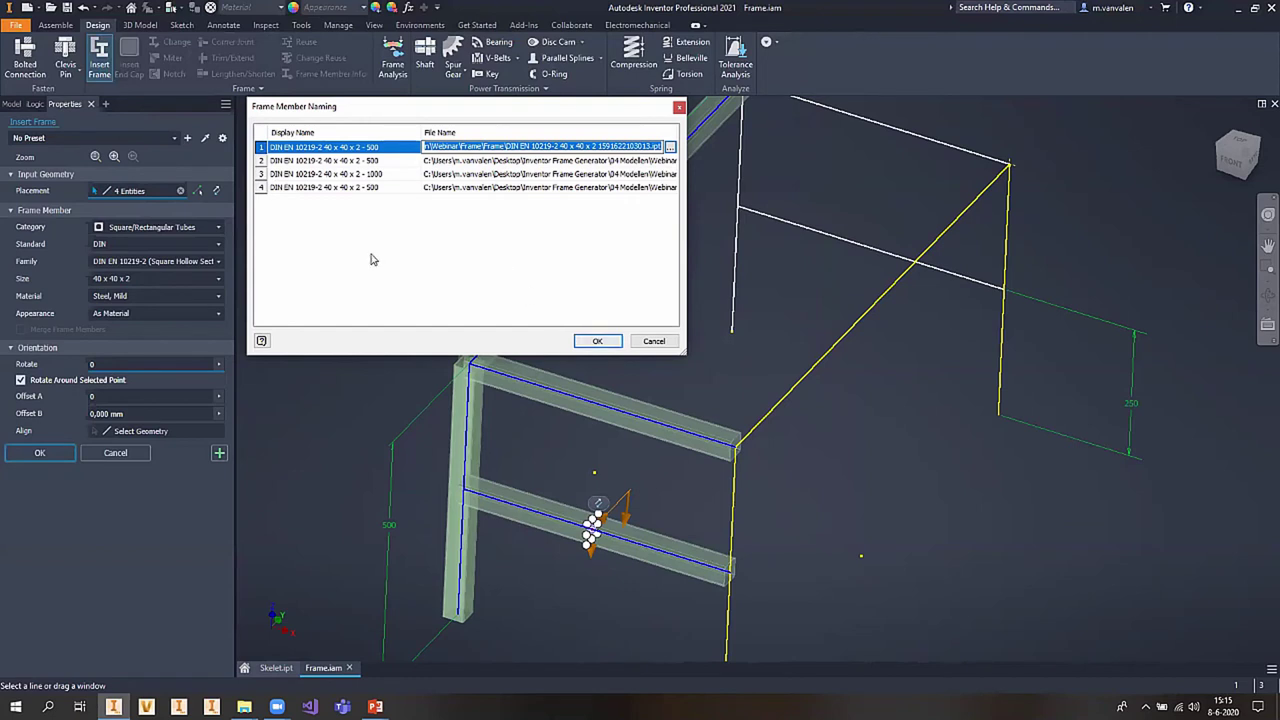
pyautogui.click(598, 343)
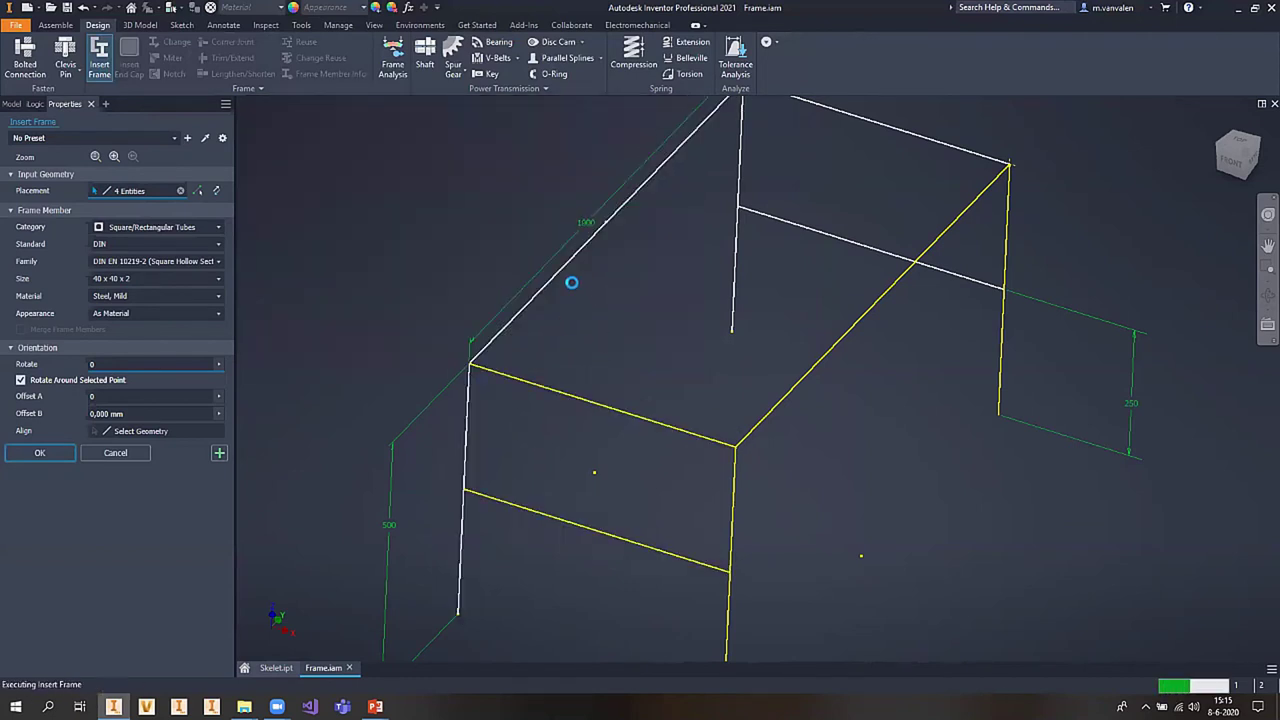
# - Orbit and zoom to inspect the four tube members, then select the Frame assembly
pyautogui.moveTo(797, 456)
pyautogui.keyDown('shift'); pyautogui.mouseDown(button='middle')
pyautogui.moveTo(846, 463)
pyautogui.moveTo(734, 457)
pyautogui.moveTo(631, 500)
pyautogui.moveTo(803, 457)
pyautogui.moveTo(836, 470)
pyautogui.mouseUp(button='middle'); pyautogui.keyUp('shift')
pyautogui.scroll(-3, 741, 518)
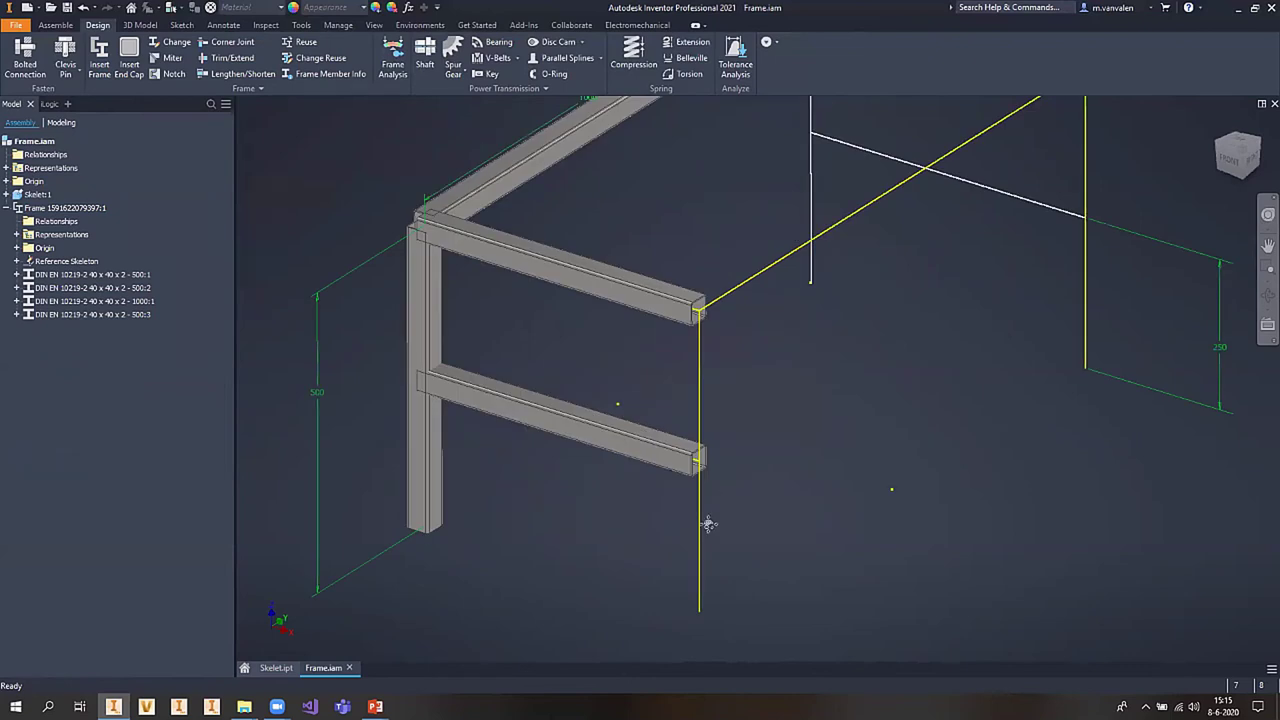
pyautogui.scroll(3, 708, 524)
pyautogui.scroll(2, 718, 464)
pyautogui.scroll(-1, 727, 379)
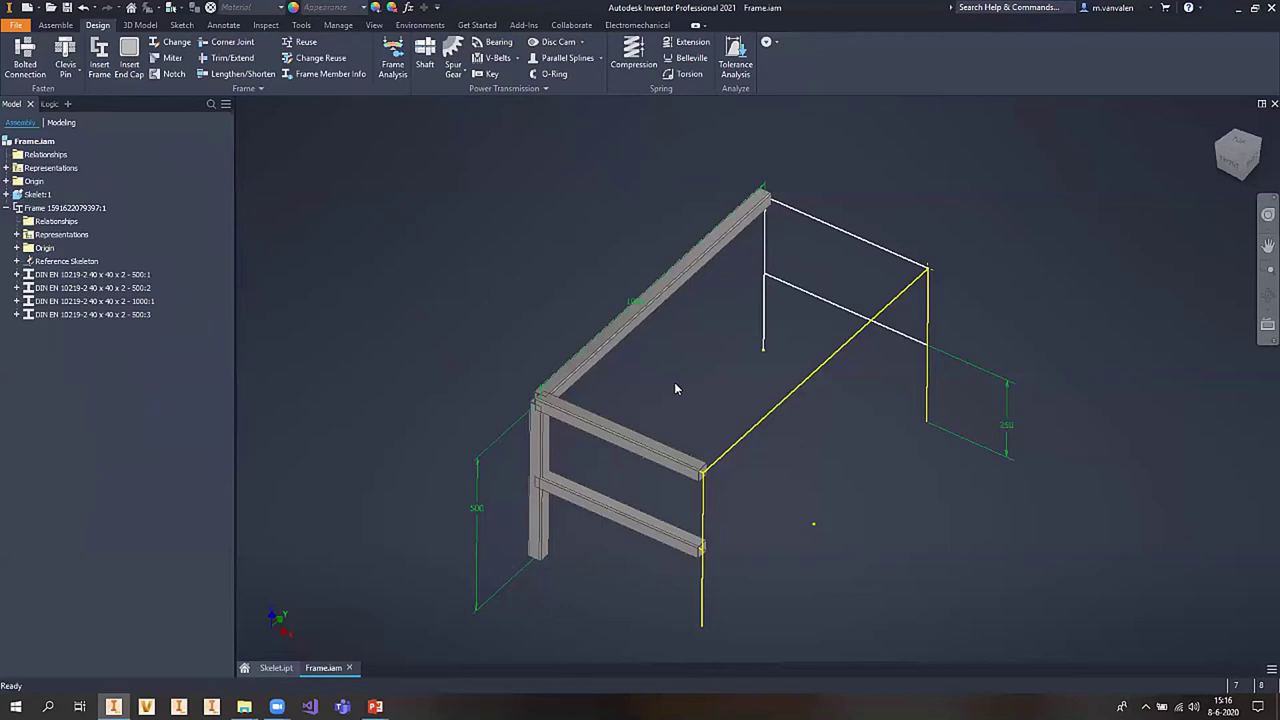
pyautogui.click(650, 440)
# - Reuse the short upper side rail on the opposite short top skeleton line and apply it
pyautogui.click(302, 44)
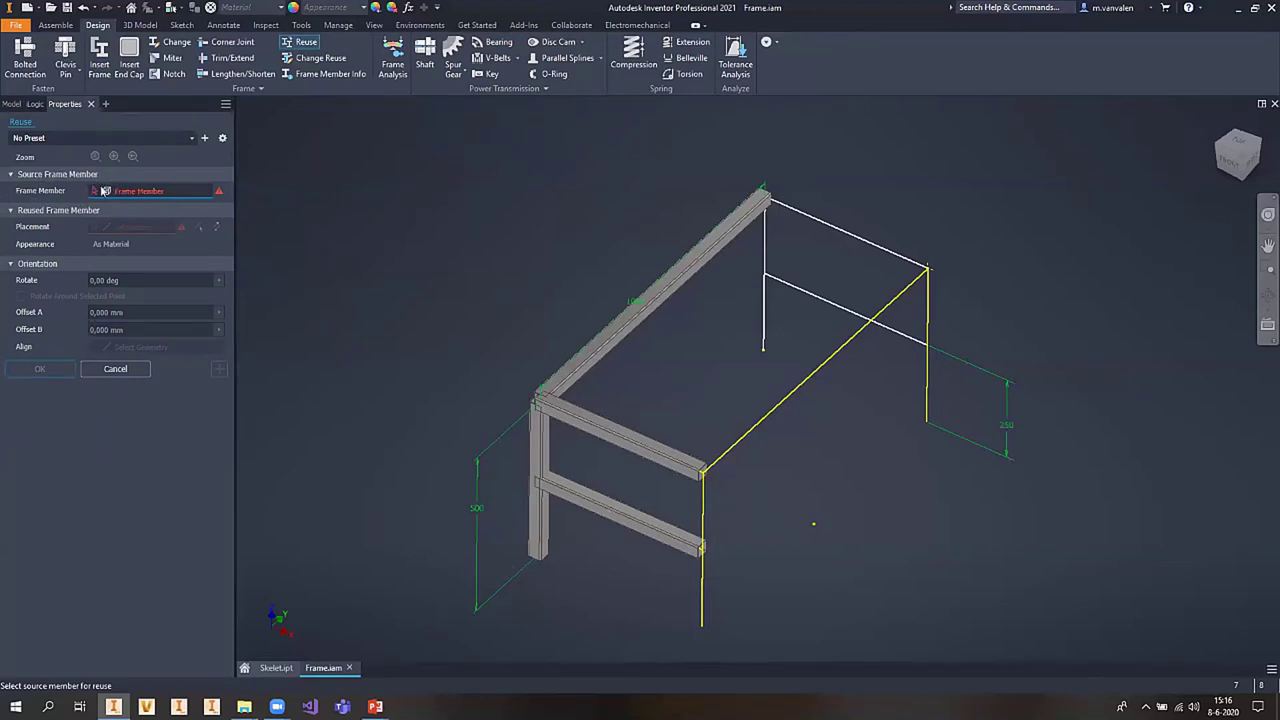
pyautogui.click(628, 437)
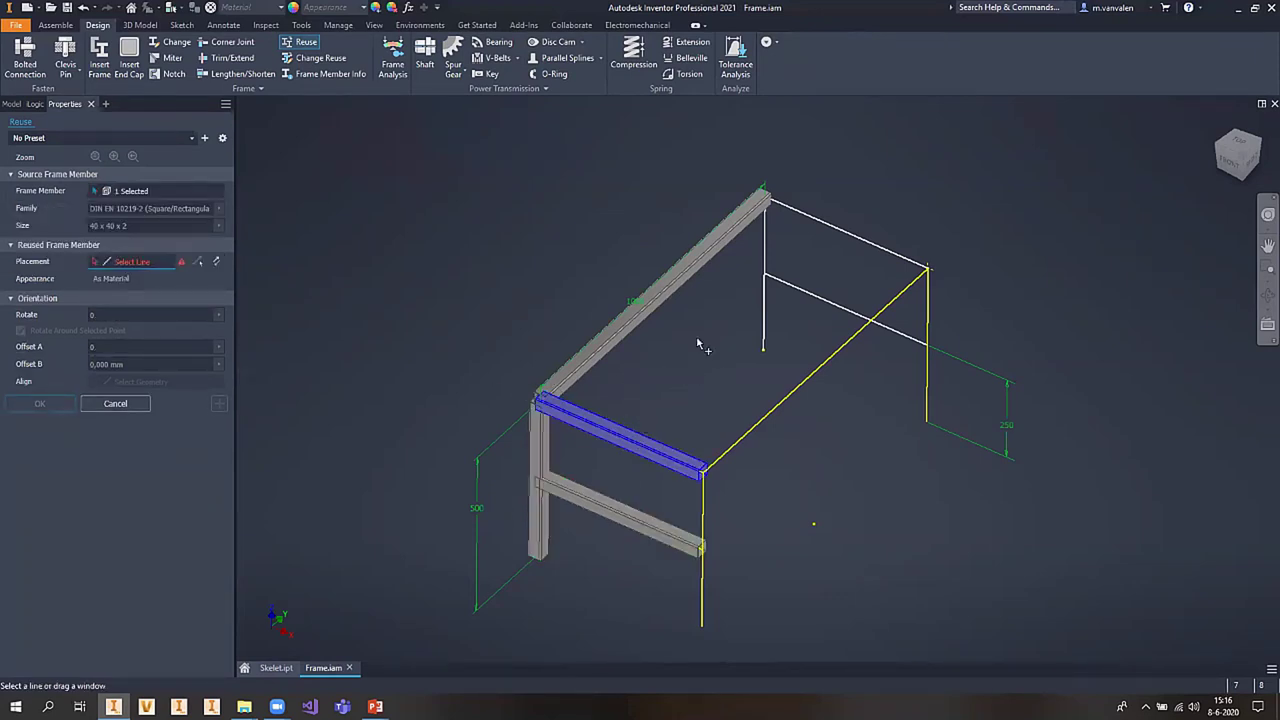
pyautogui.click(818, 224)
pyautogui.scroll(3, 930, 258)
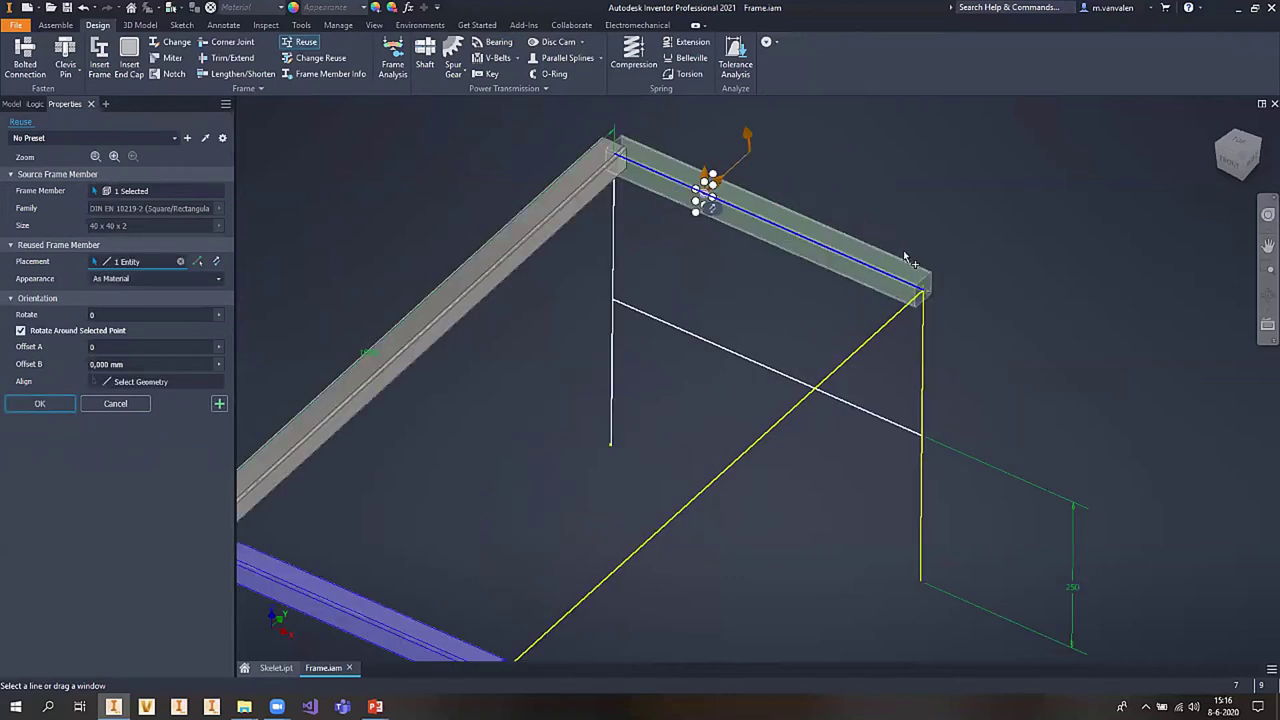
pyautogui.scroll(-3, 905, 258)
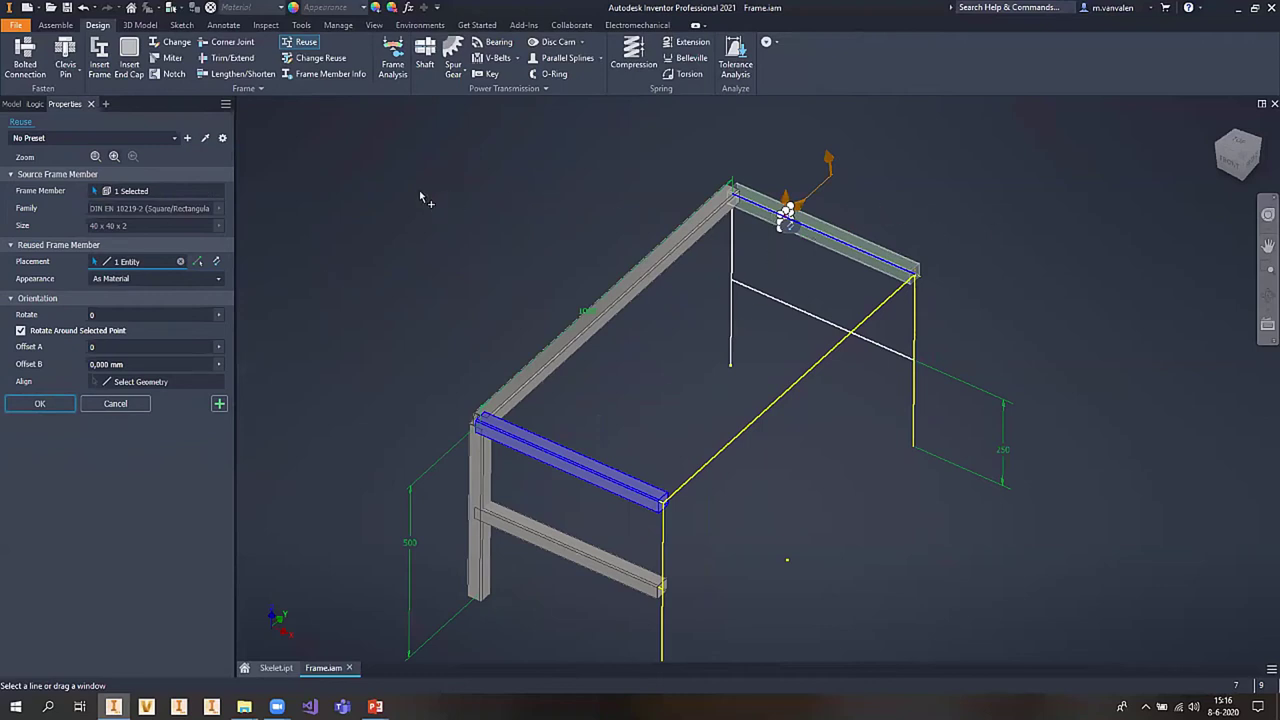
pyautogui.click(95, 156)
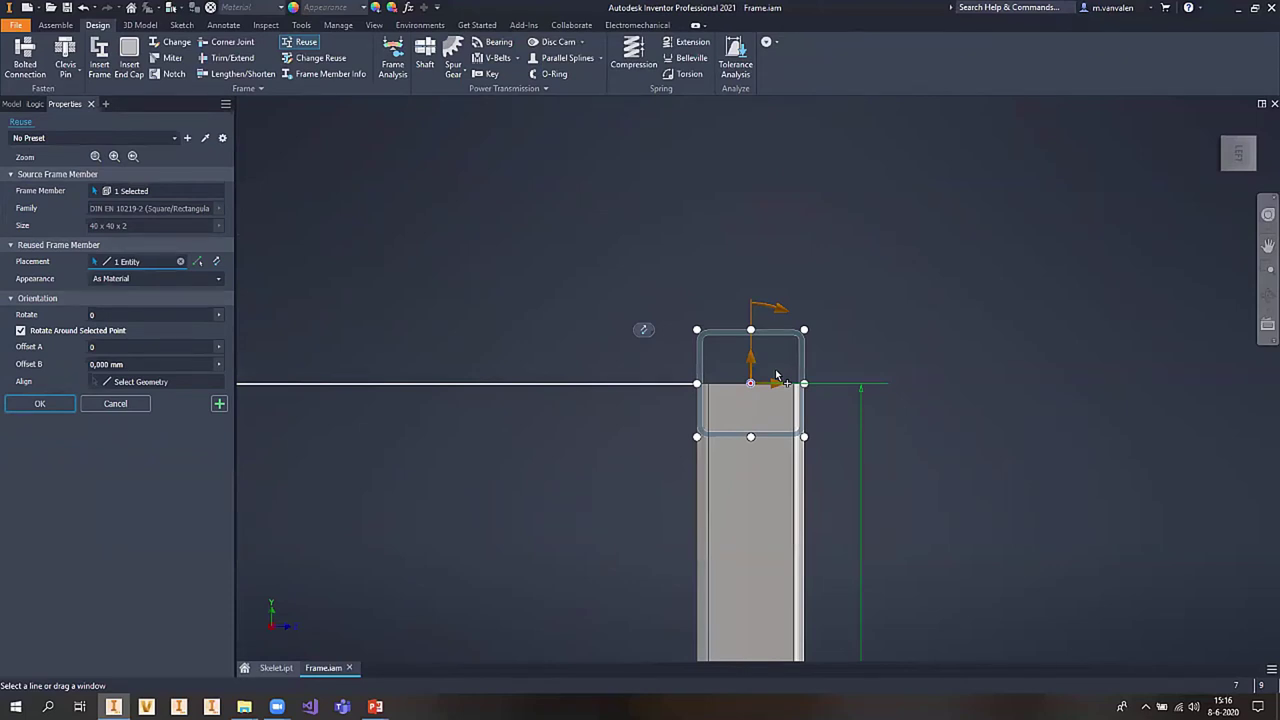
pyautogui.click(133, 157)
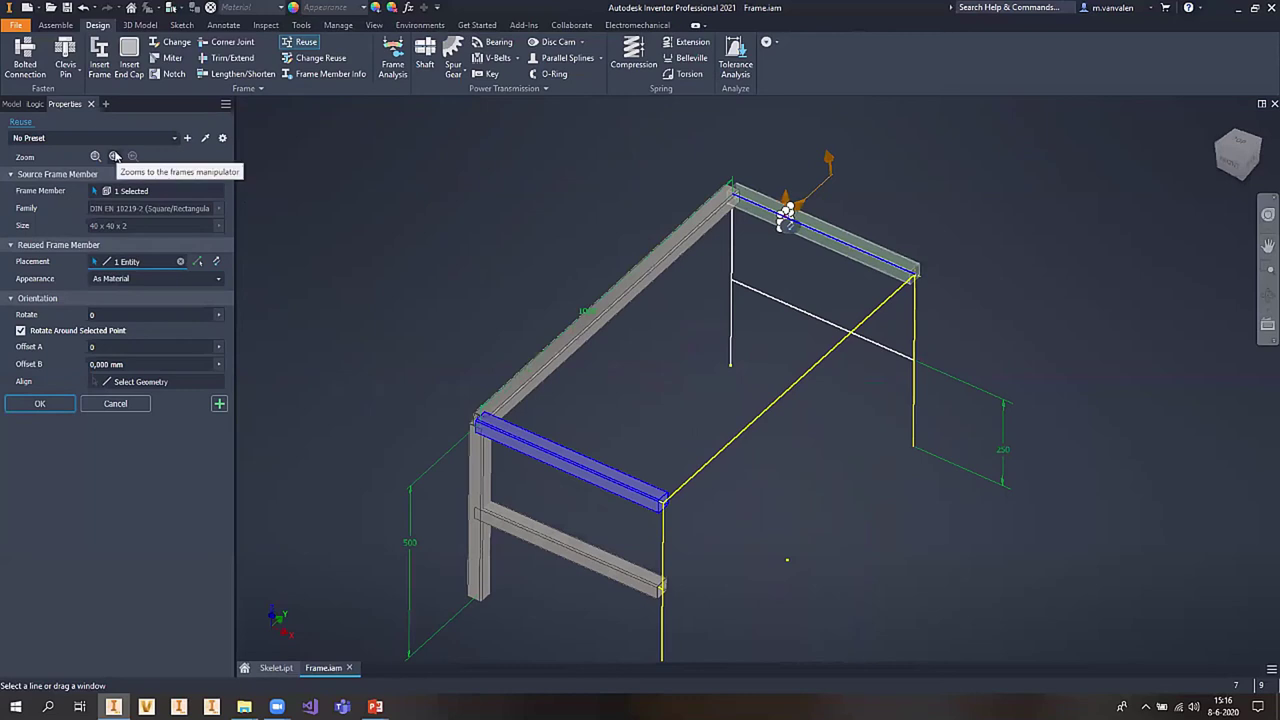
pyautogui.click(114, 157)
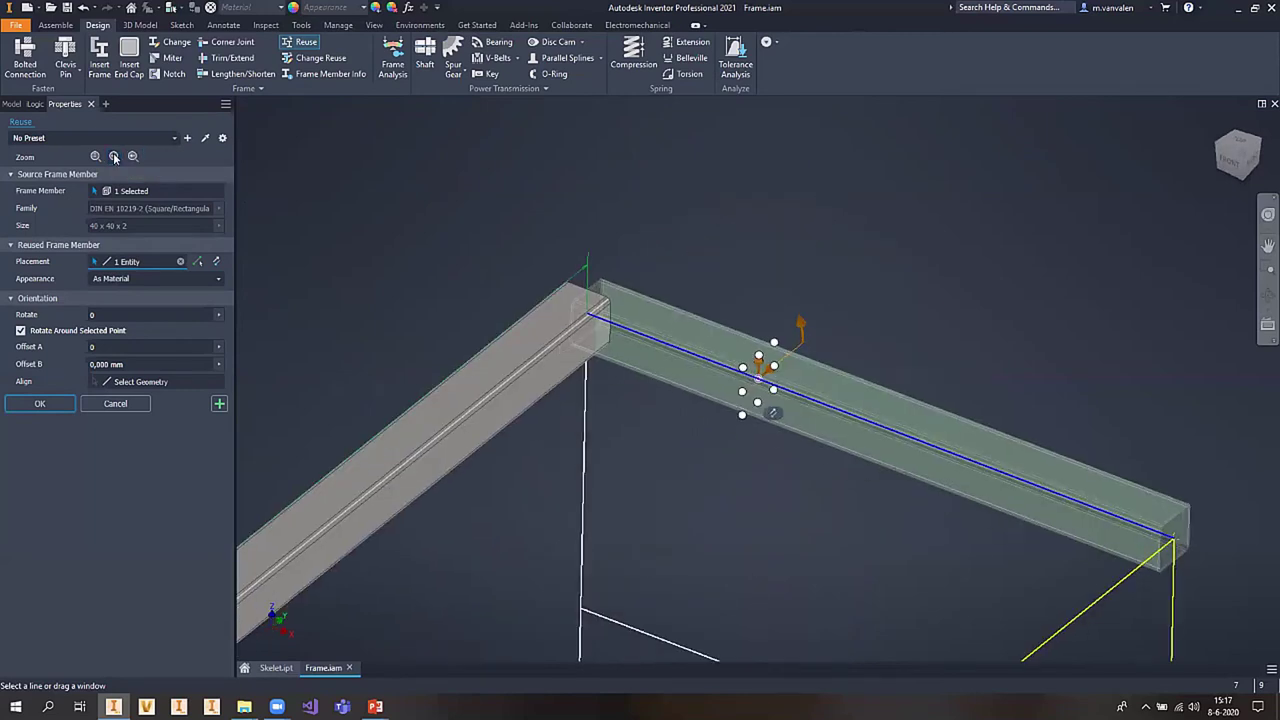
pyautogui.click(95, 157)
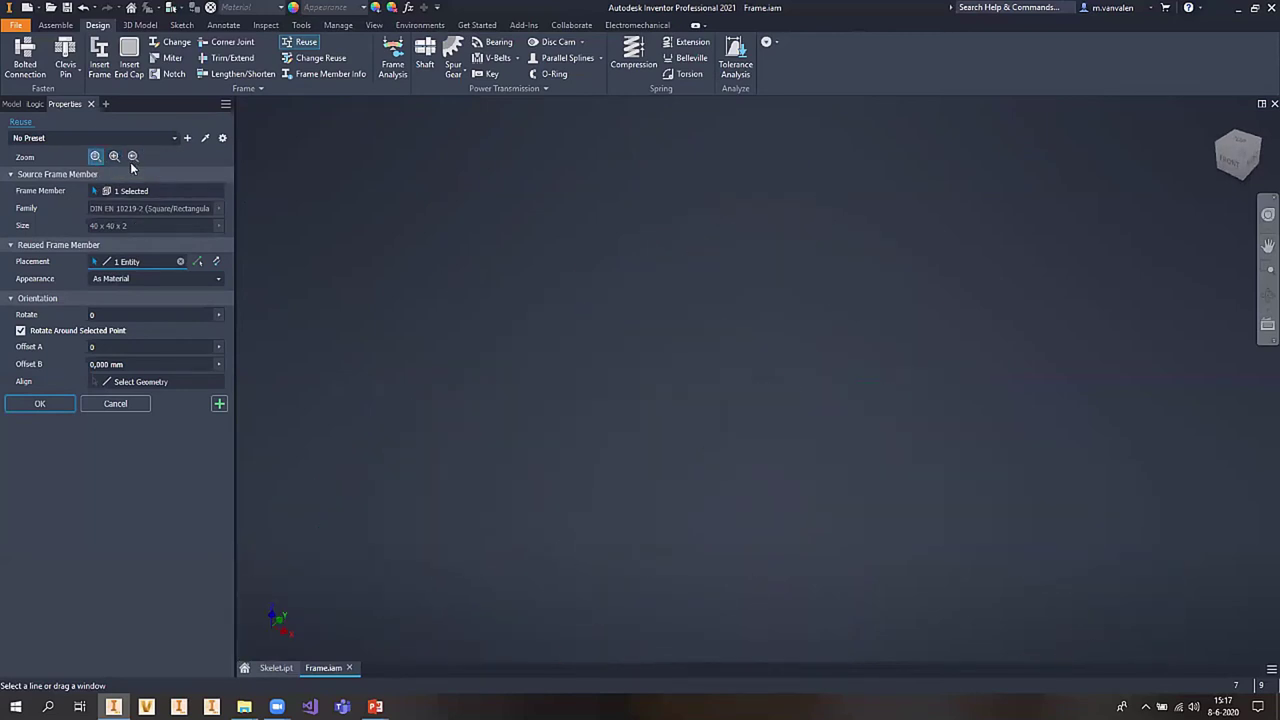
pyautogui.click(133, 157)
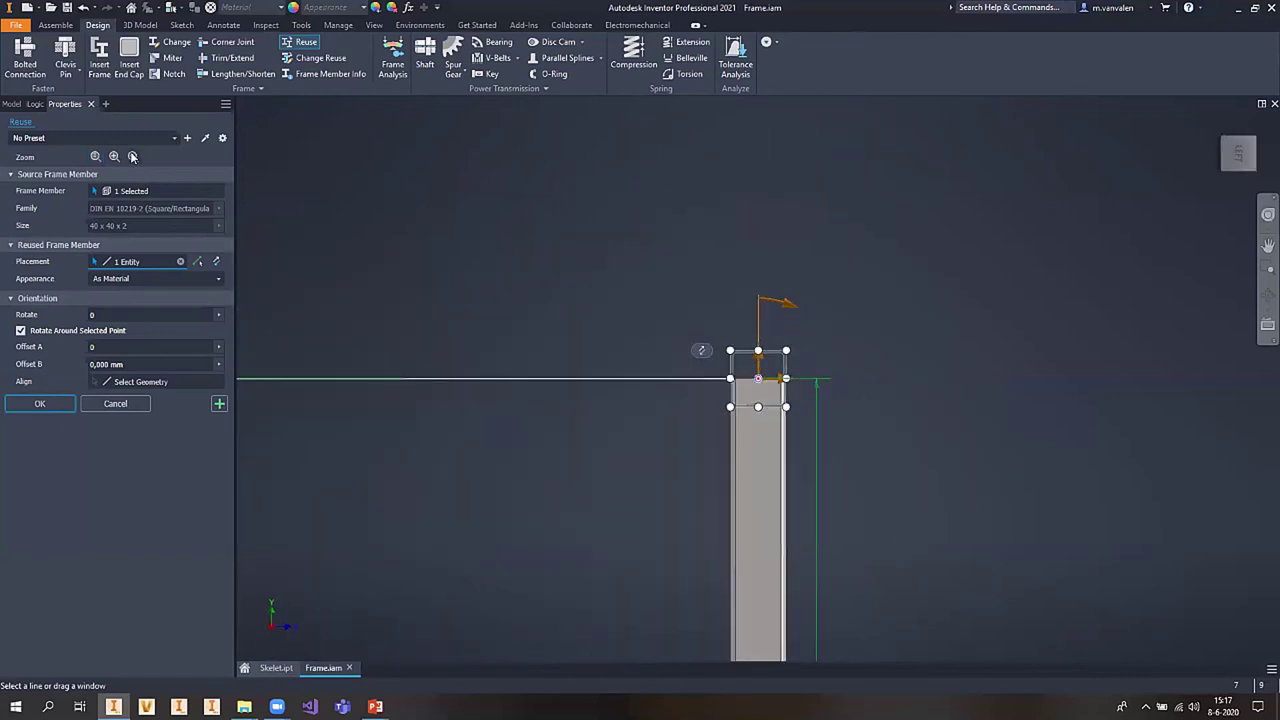
pyautogui.click(133, 157)
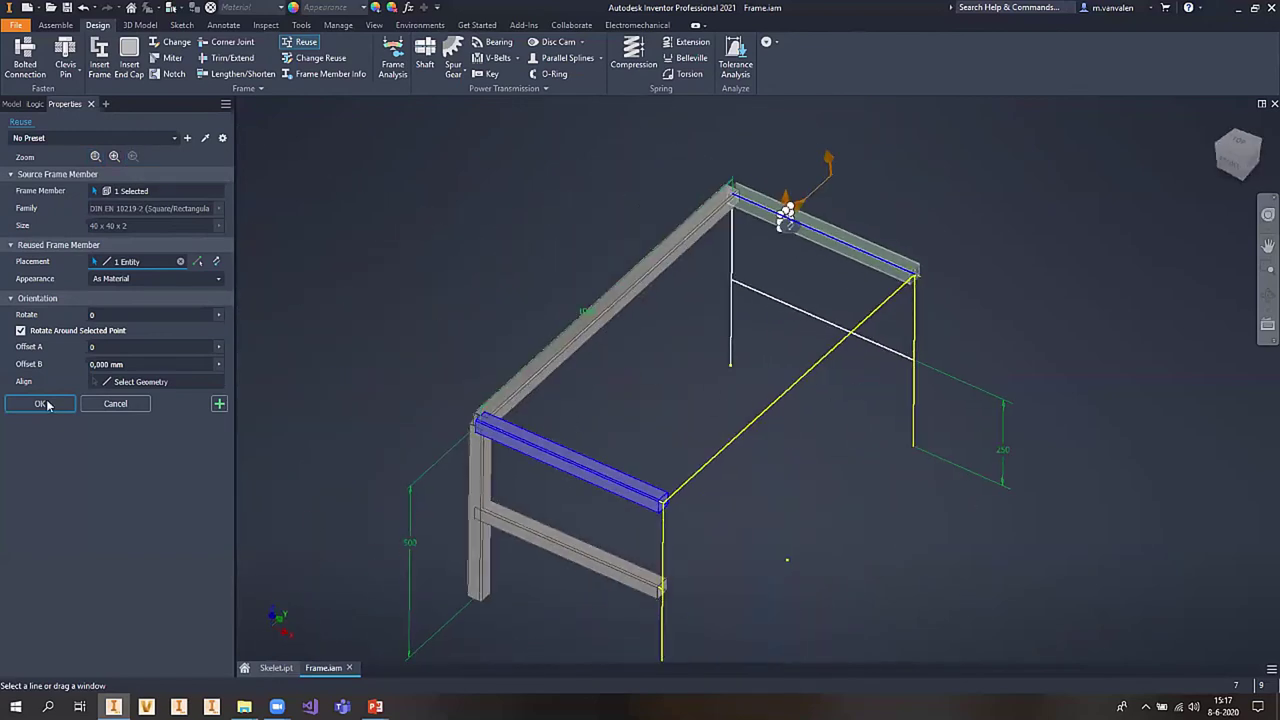
pyautogui.click(219, 404)
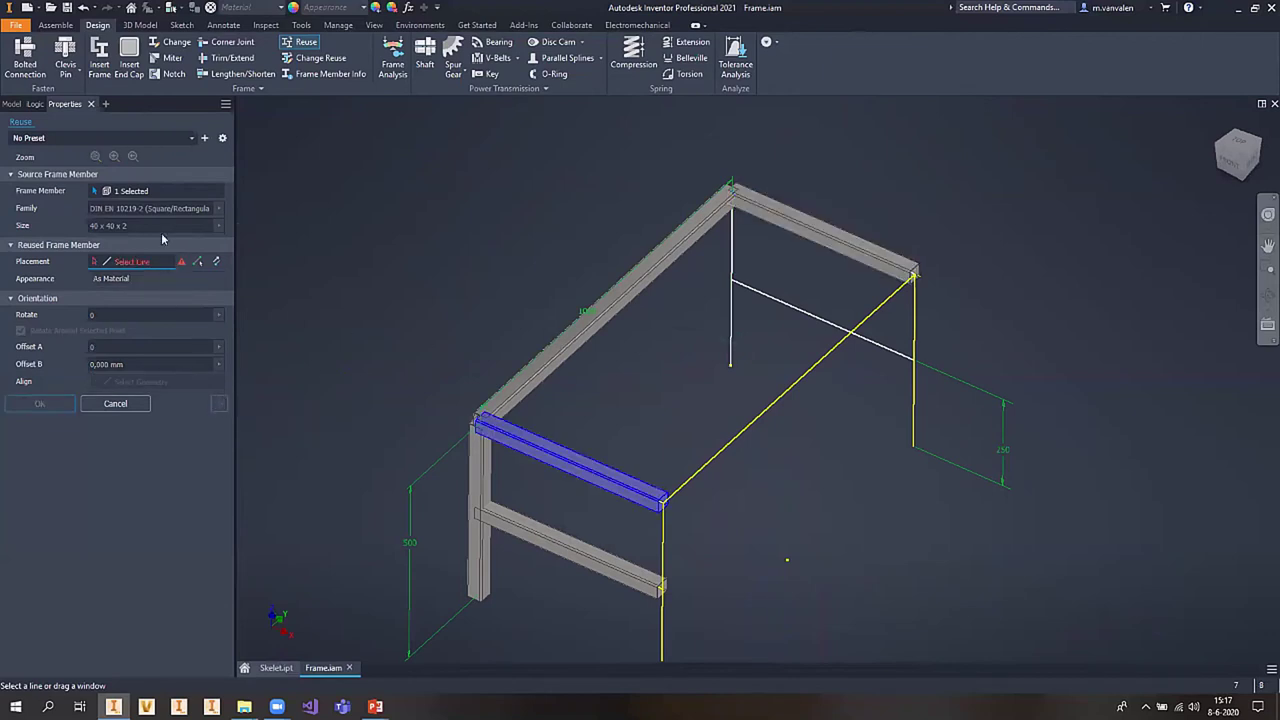
# - Reuse the long top rail along the other long top edge of the frame
pyautogui.click(218, 191)
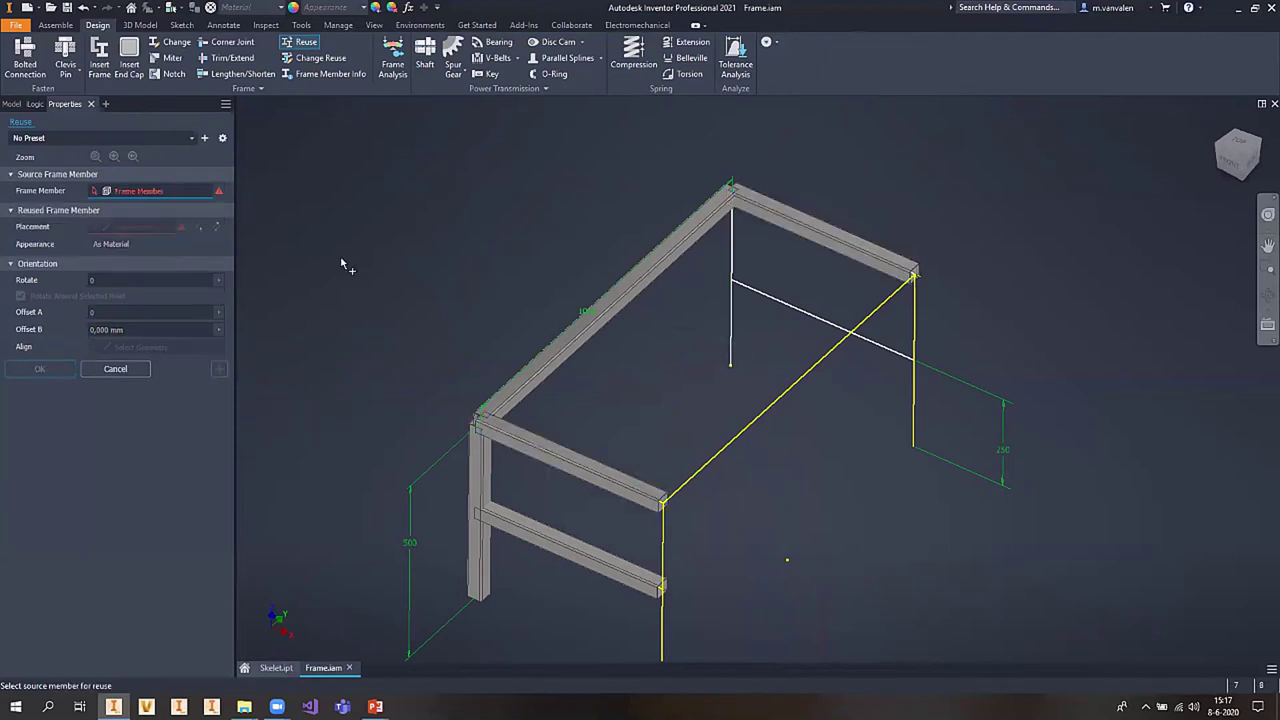
pyautogui.click(533, 378)
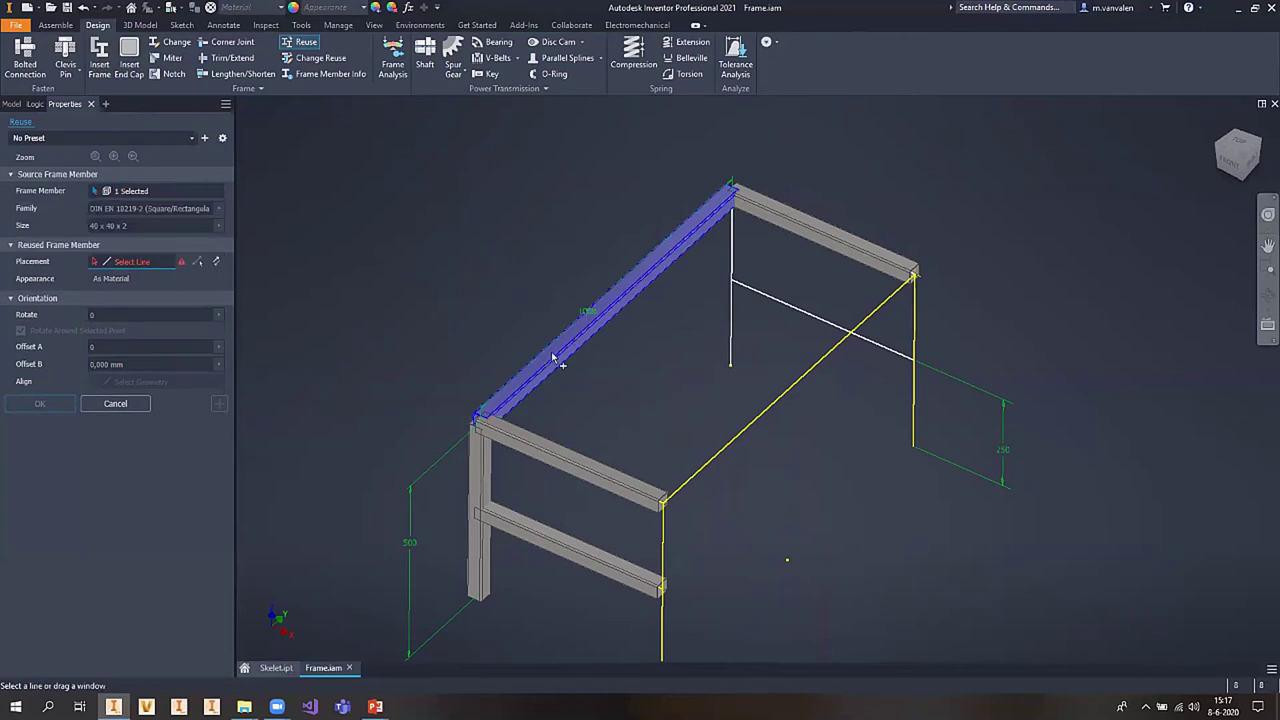
pyautogui.click(746, 431)
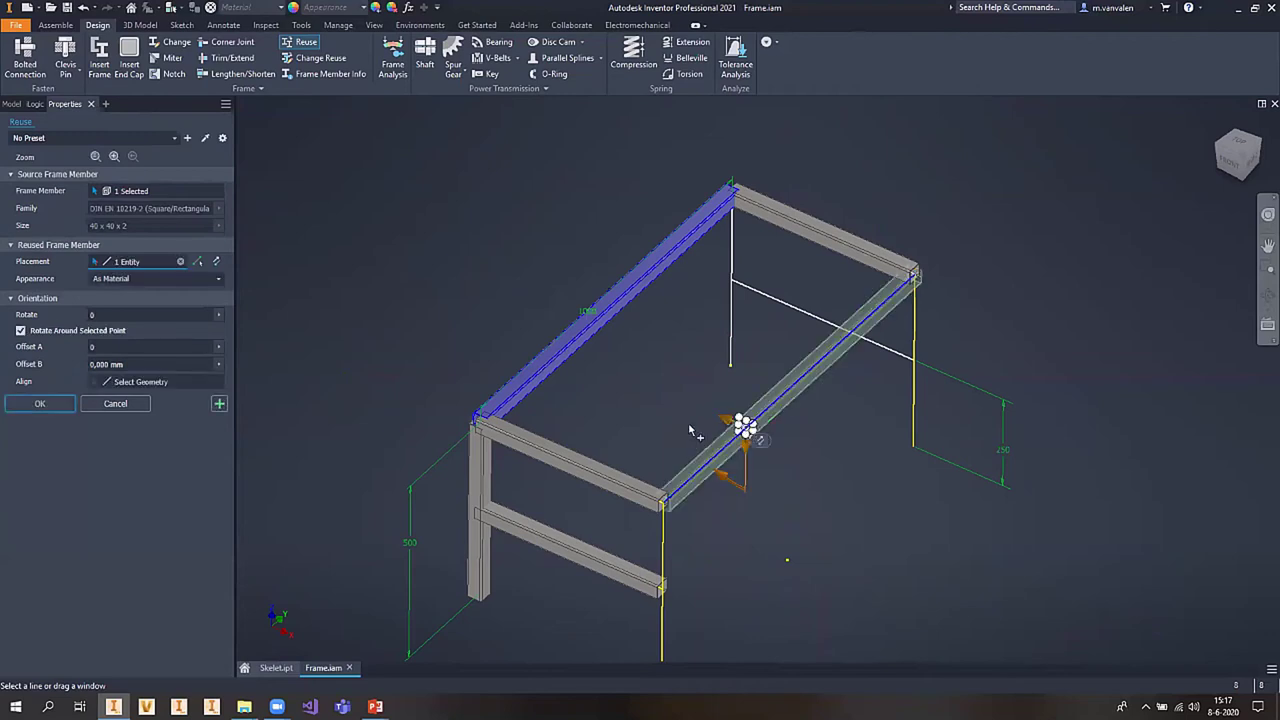
pyautogui.click(220, 403)
# - Reuse the front-left leg on the rear-left, rear-right and front-right vertical lines
pyautogui.click(218, 191)
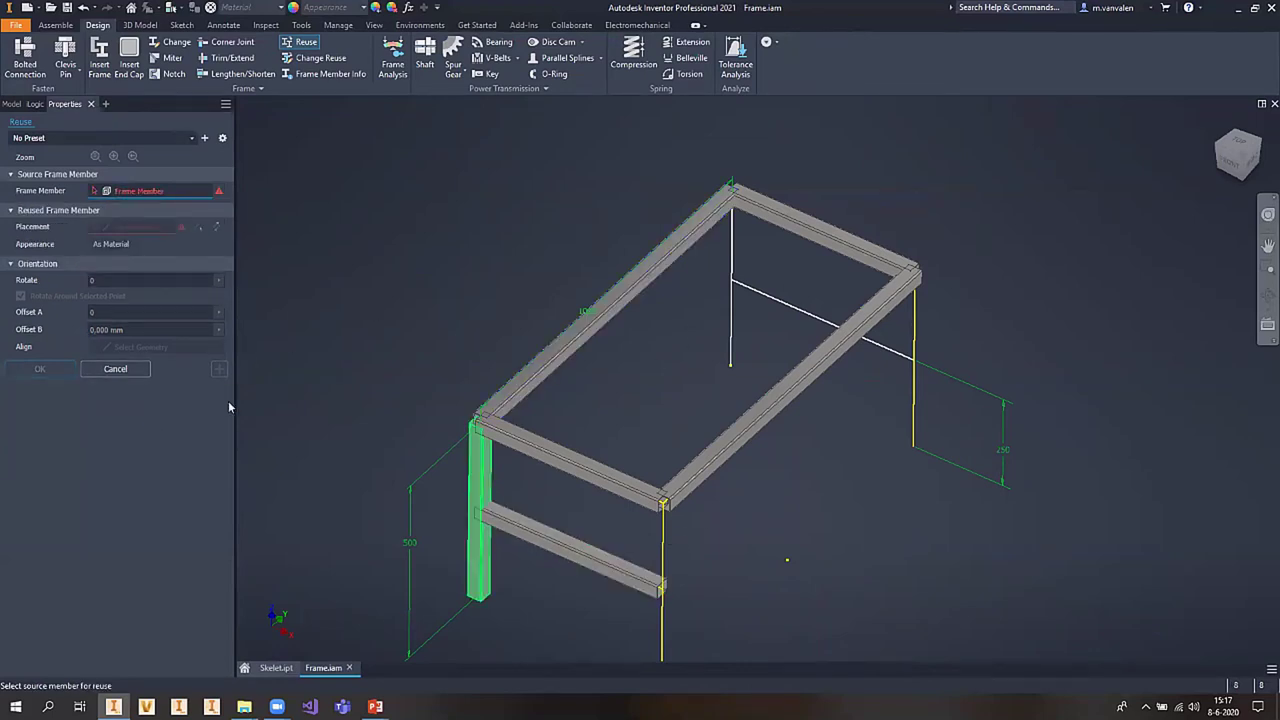
pyautogui.click(481, 500)
pyautogui.click(731, 300)
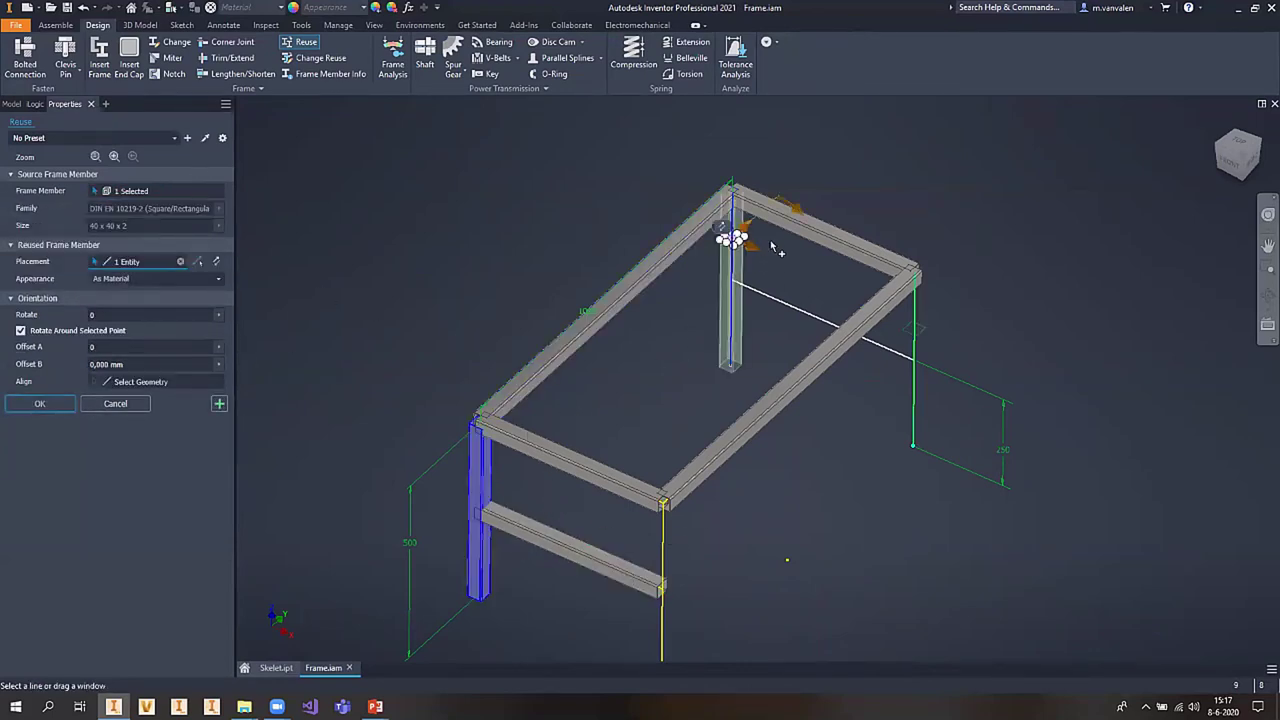
pyautogui.click(913, 330)
pyautogui.click(663, 555)
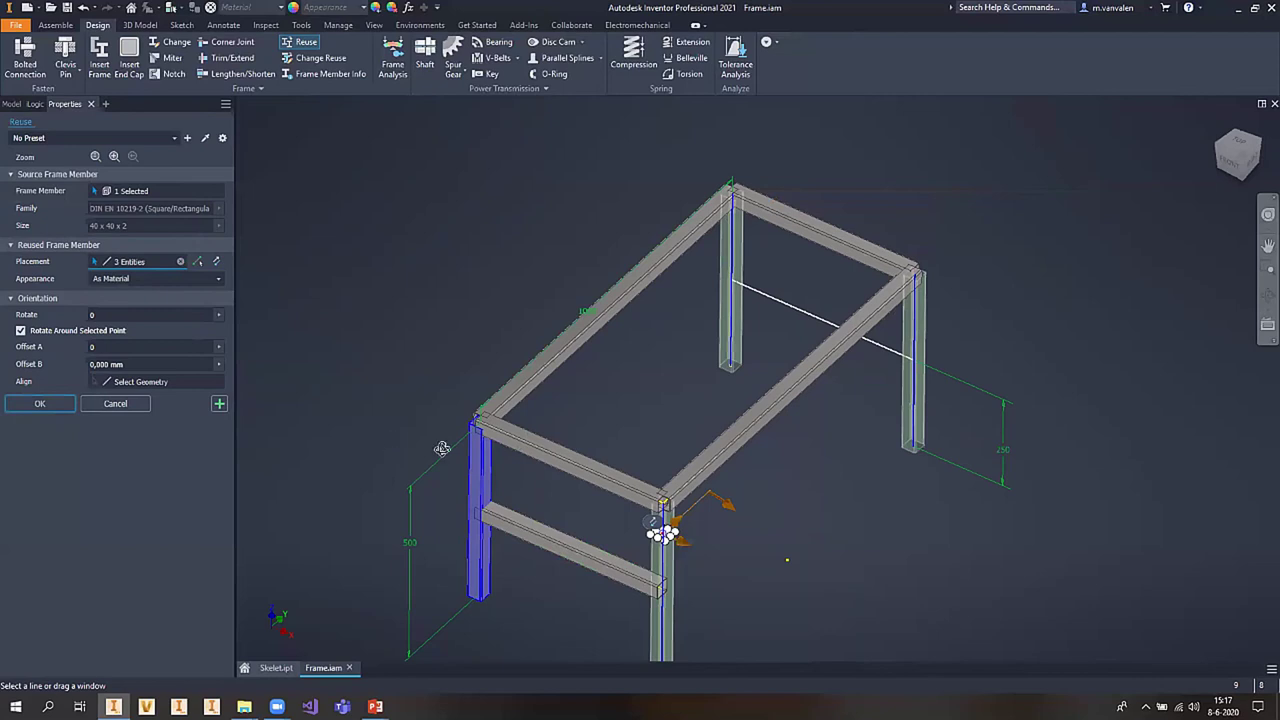
pyautogui.press('Return')
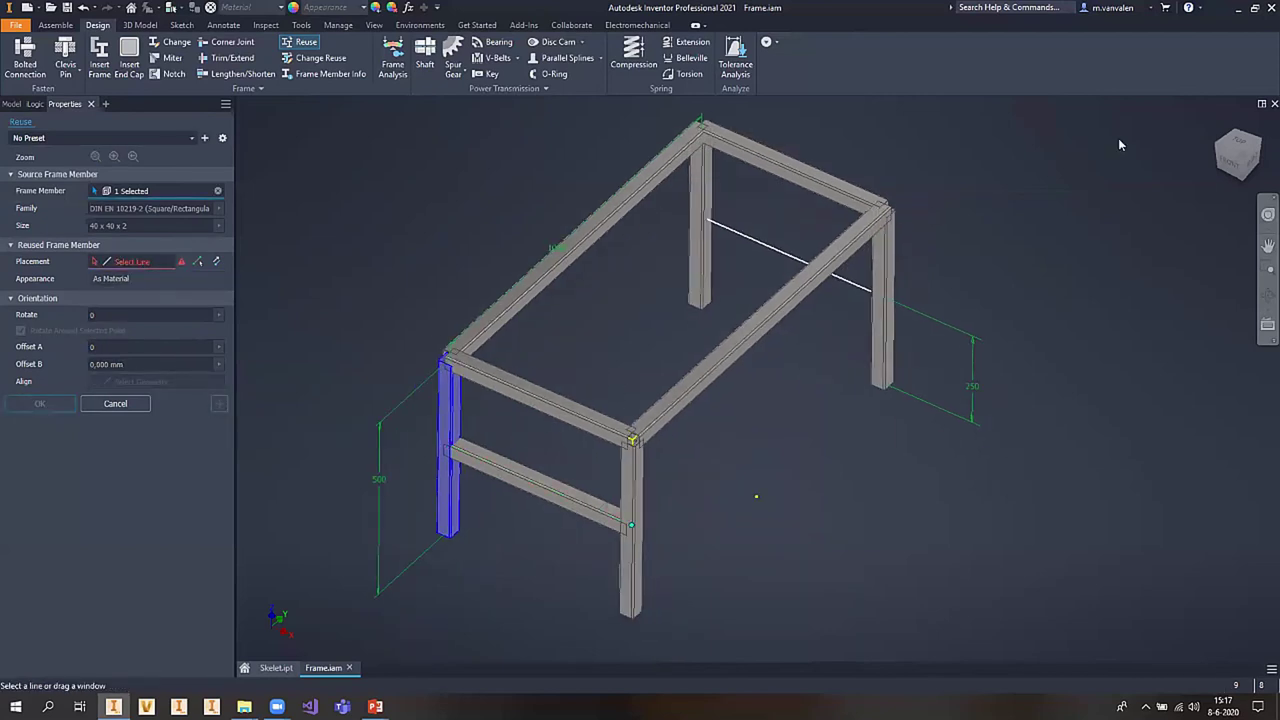
# - Reuse the lower side rail on the far back line as a second 250 mm crossbar
pyautogui.click(535, 485)
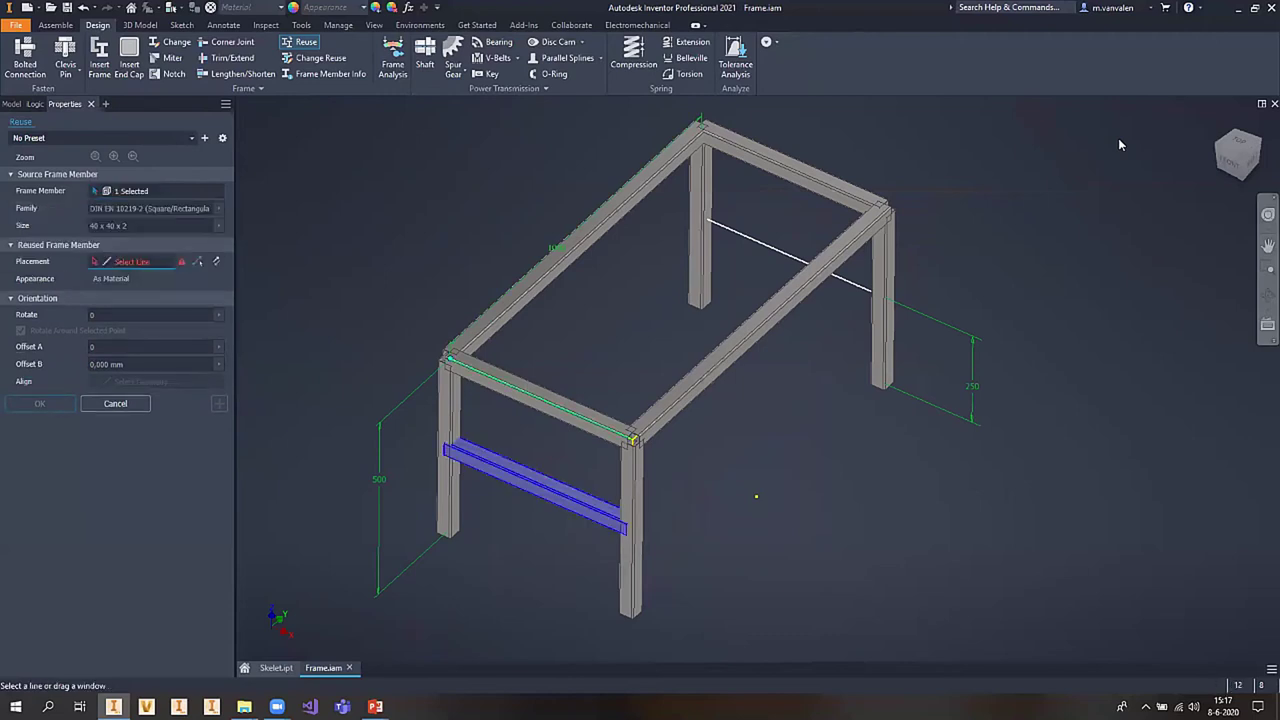
pyautogui.click(790, 256)
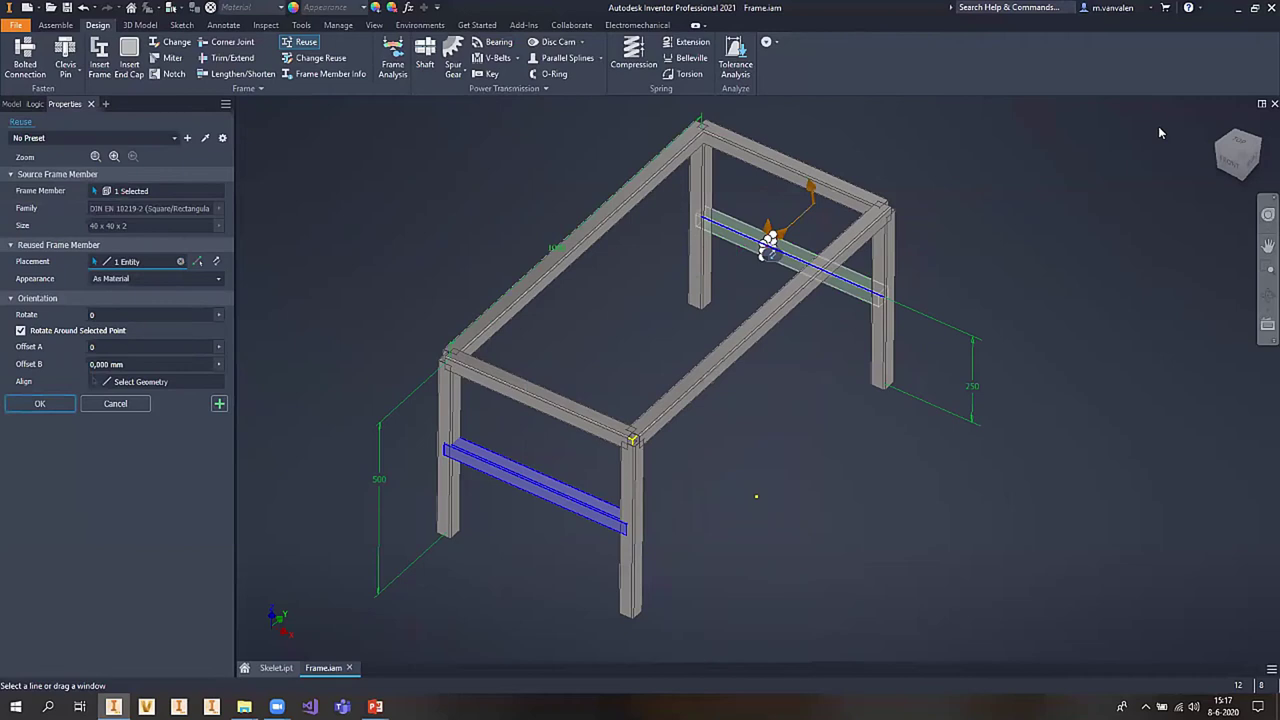
pyautogui.press('Return')
pyautogui.keyDown('shift'); pyautogui.moveTo(1186, 128); pyautogui.dragTo(1198, 139, button='middle'); pyautogui.keyUp('shift')
pyautogui.scroll(-5, 1197, 137)
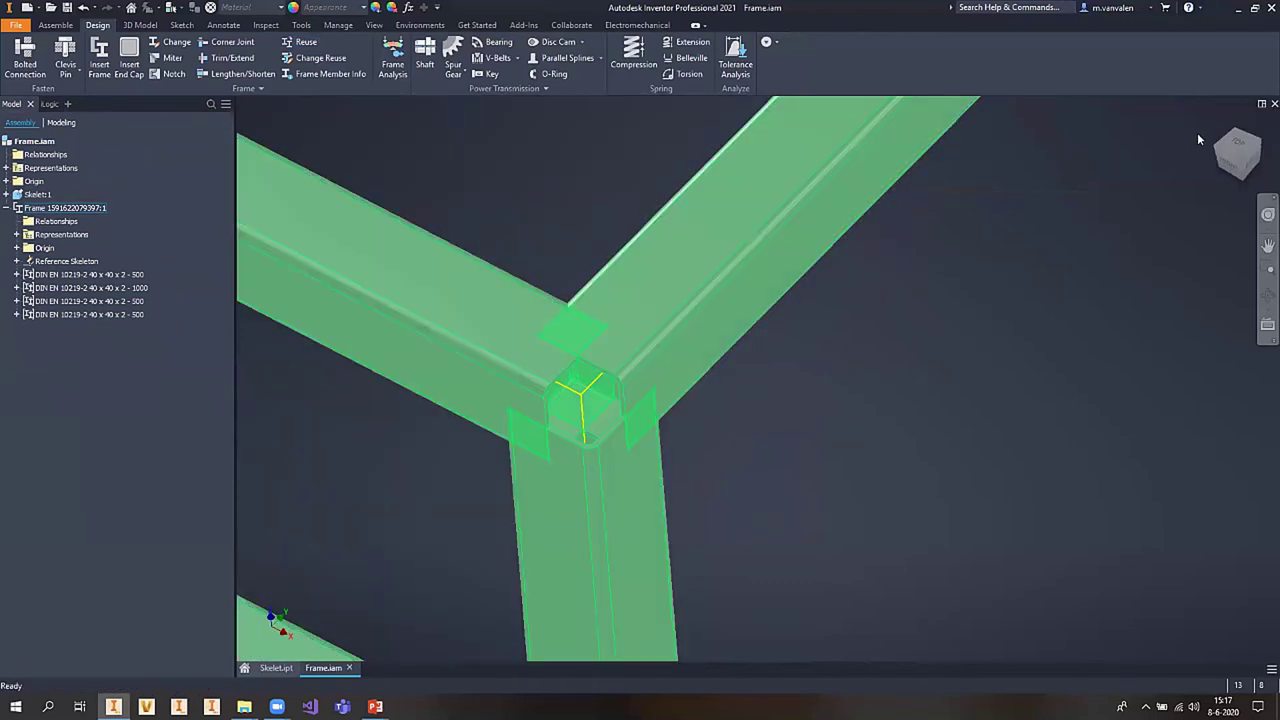
pyautogui.press('Home')
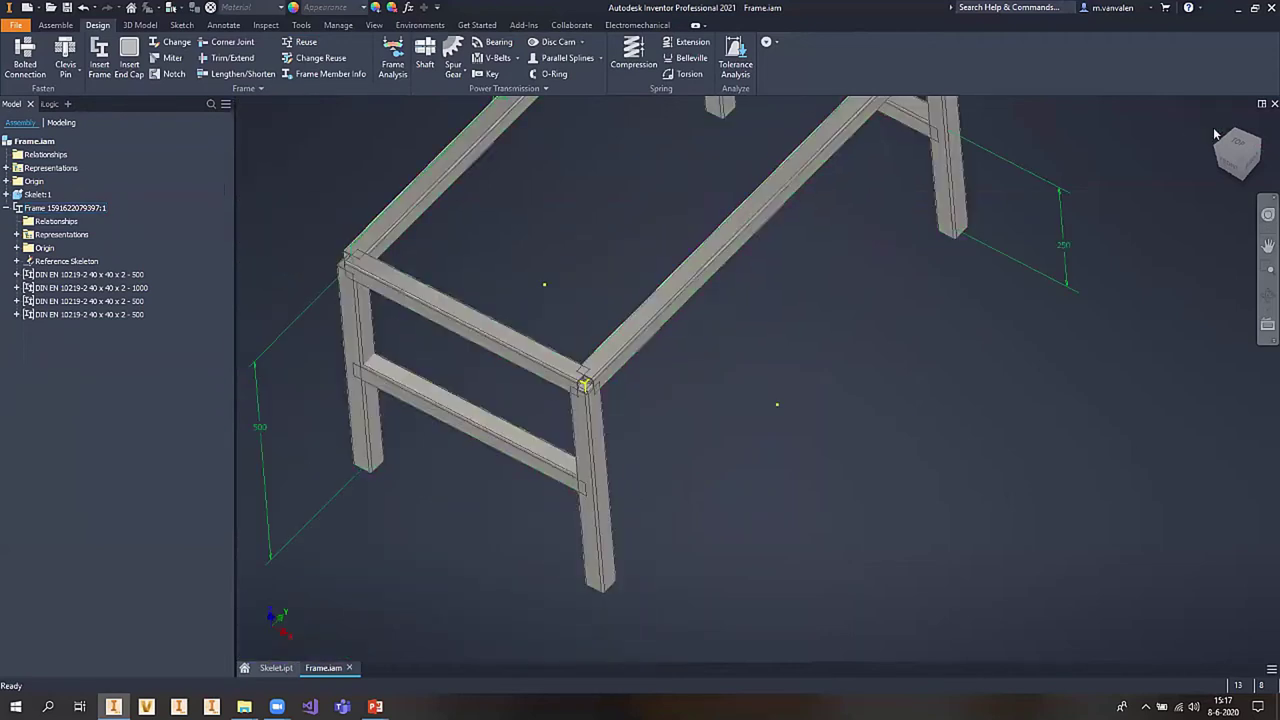
pyautogui.click(1218, 126)
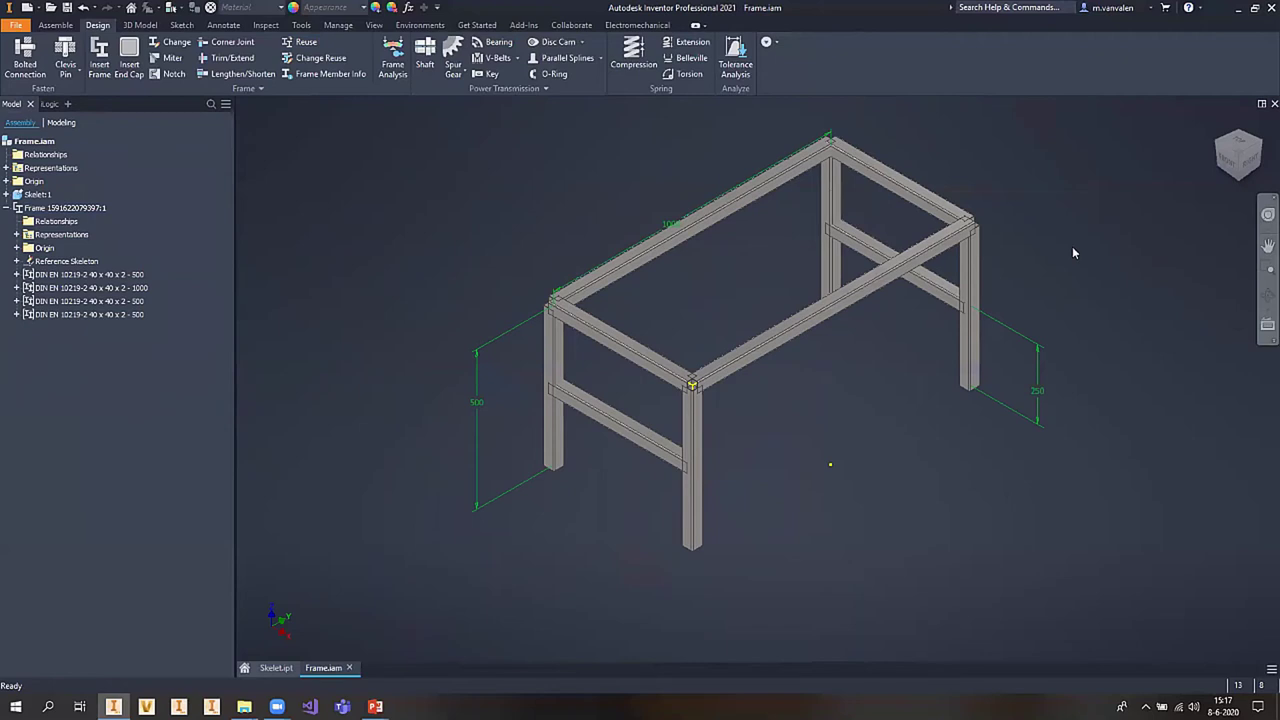
pyautogui.moveTo(1034, 254); pyautogui.dragTo(1010, 278, button='middle')
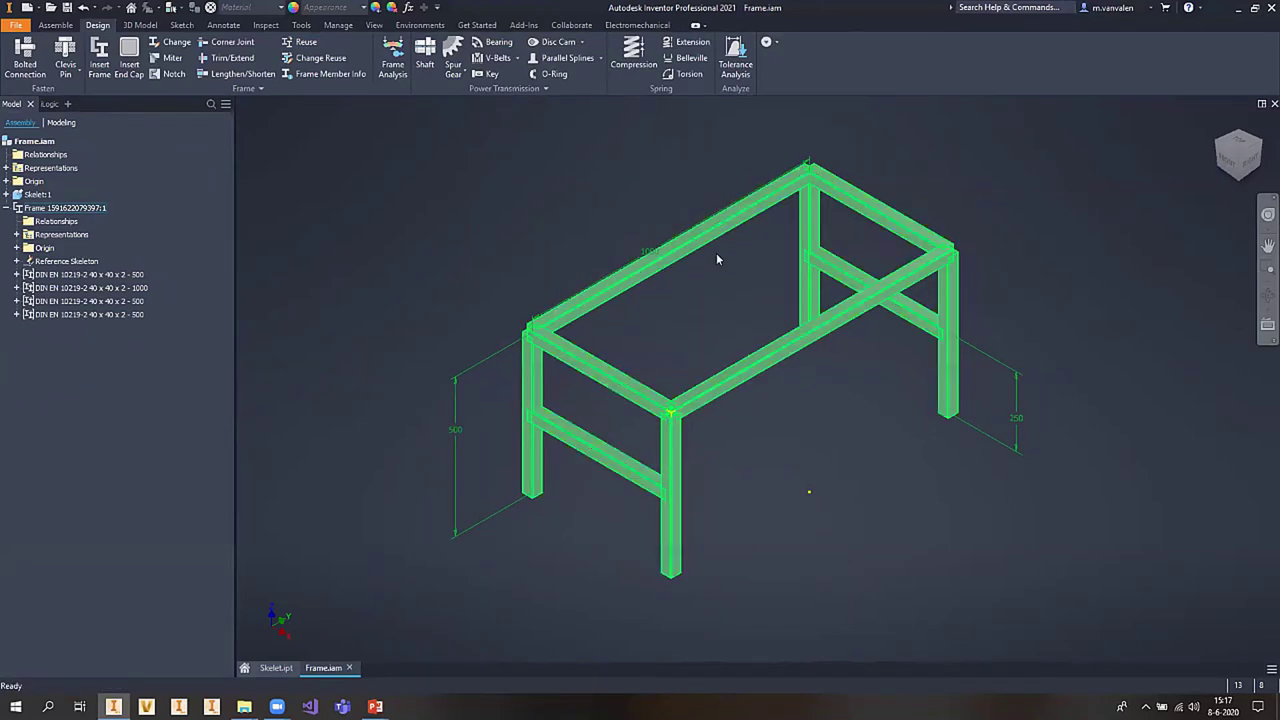
# - Run Analyze Interference with every frame member window-selected as Set 1
pyautogui.click(265, 25)
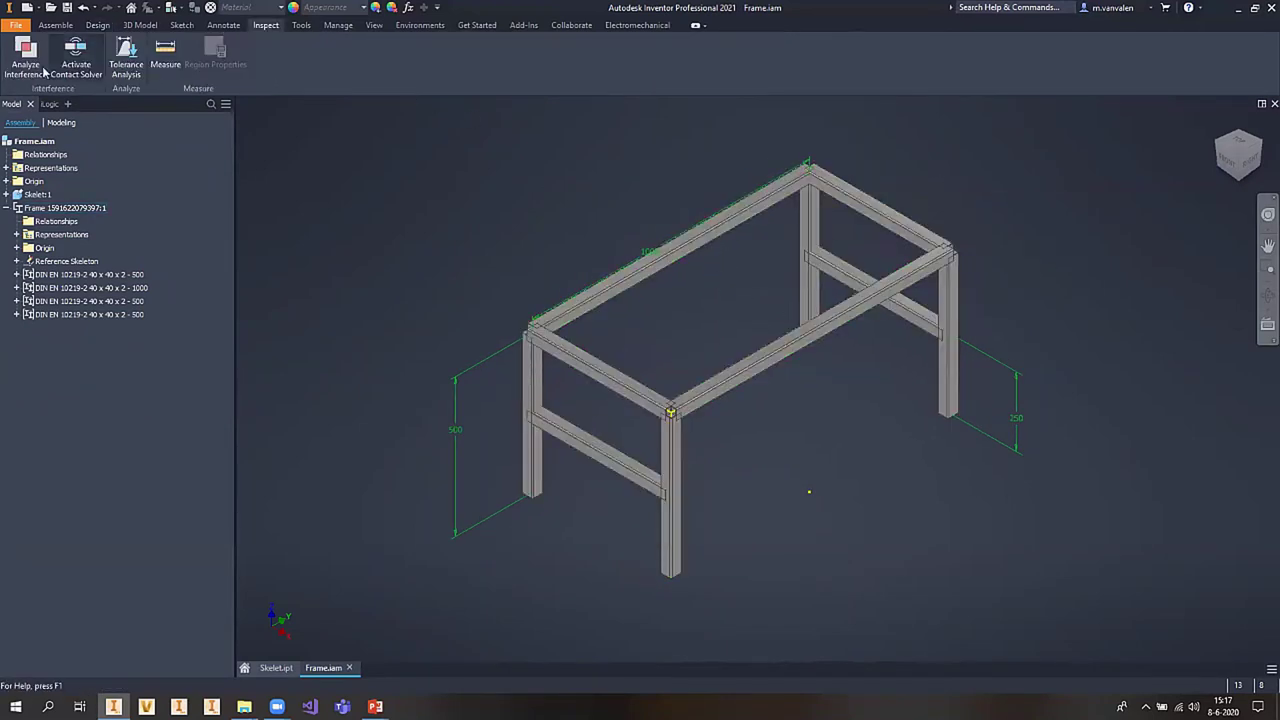
pyautogui.click(20, 55)
pyautogui.moveTo(1130, 641); pyautogui.dragTo(467, 145)
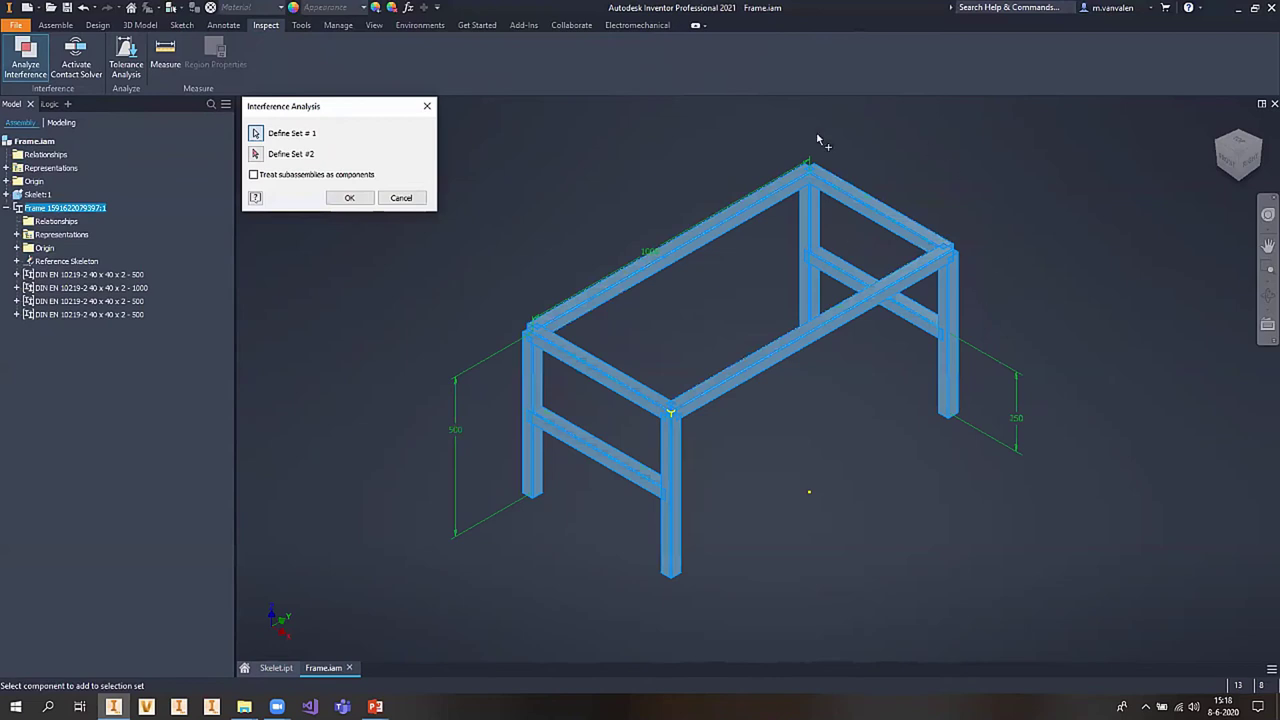
pyautogui.click(349, 197)
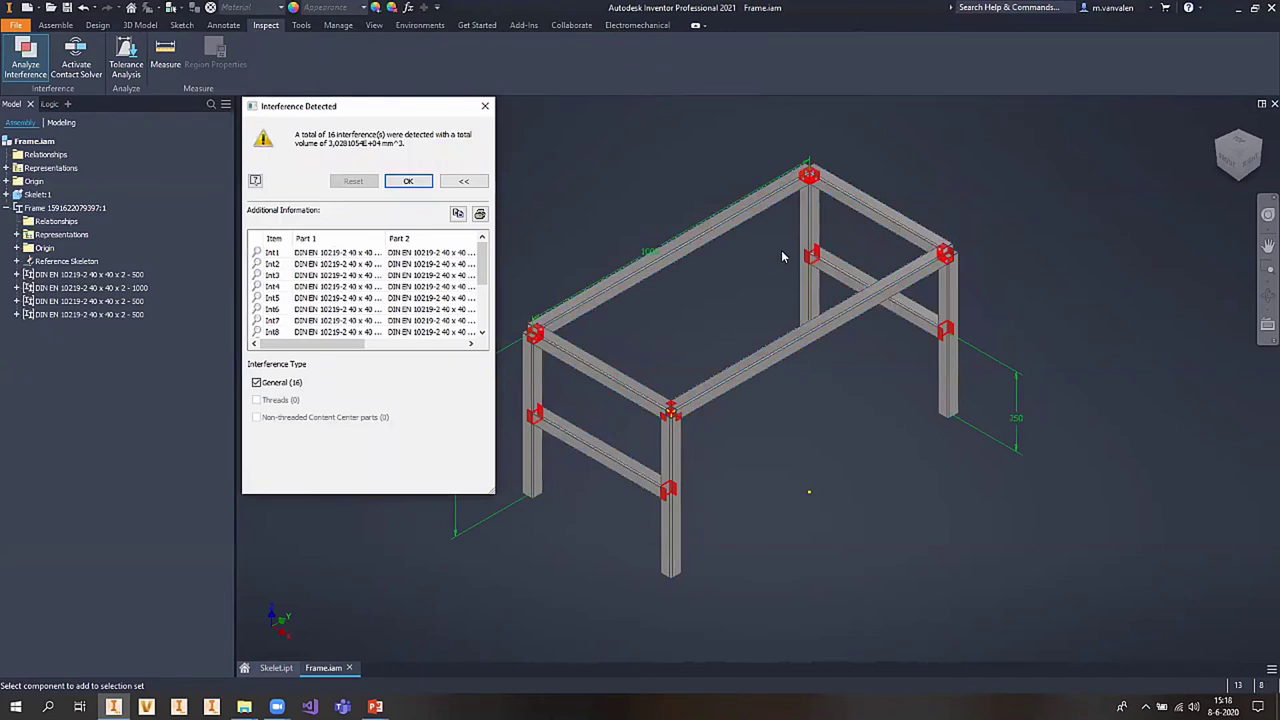
# - Review the 16 joint interferences, about 3.038E+04 mm³ total, then close the report
pyautogui.scroll(5, 558, 452)
pyautogui.scroll(-2, 558, 452)
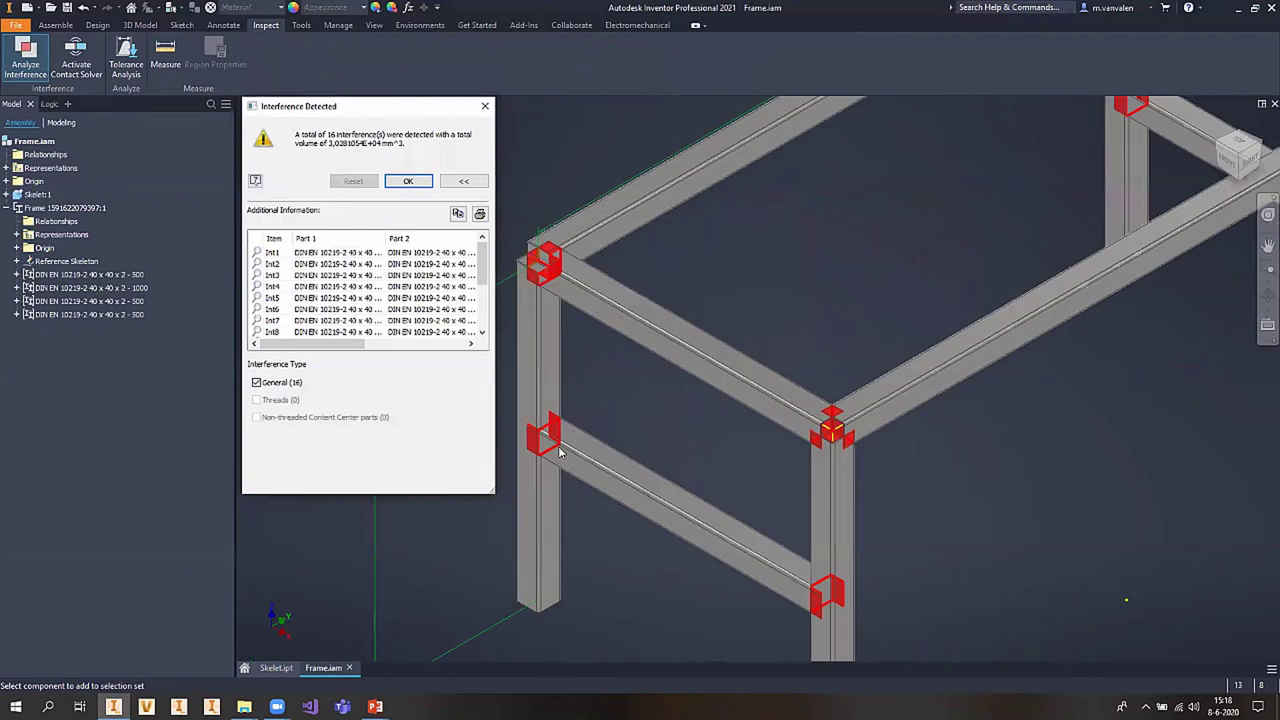
pyautogui.scroll(-3, 560, 452)
pyautogui.moveTo(714, 317); pyautogui.dragTo(710, 290, button='middle')
pyautogui.scroll(3, 720, 261)
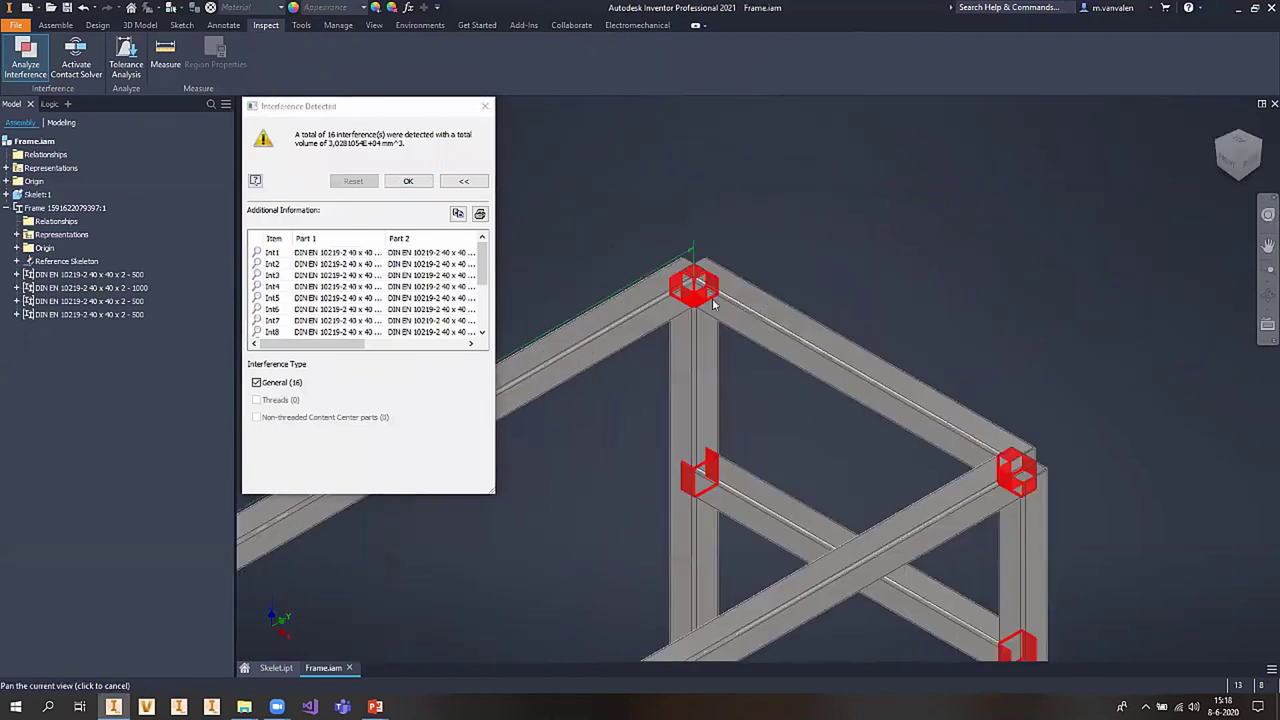
pyautogui.scroll(-3, 714, 304)
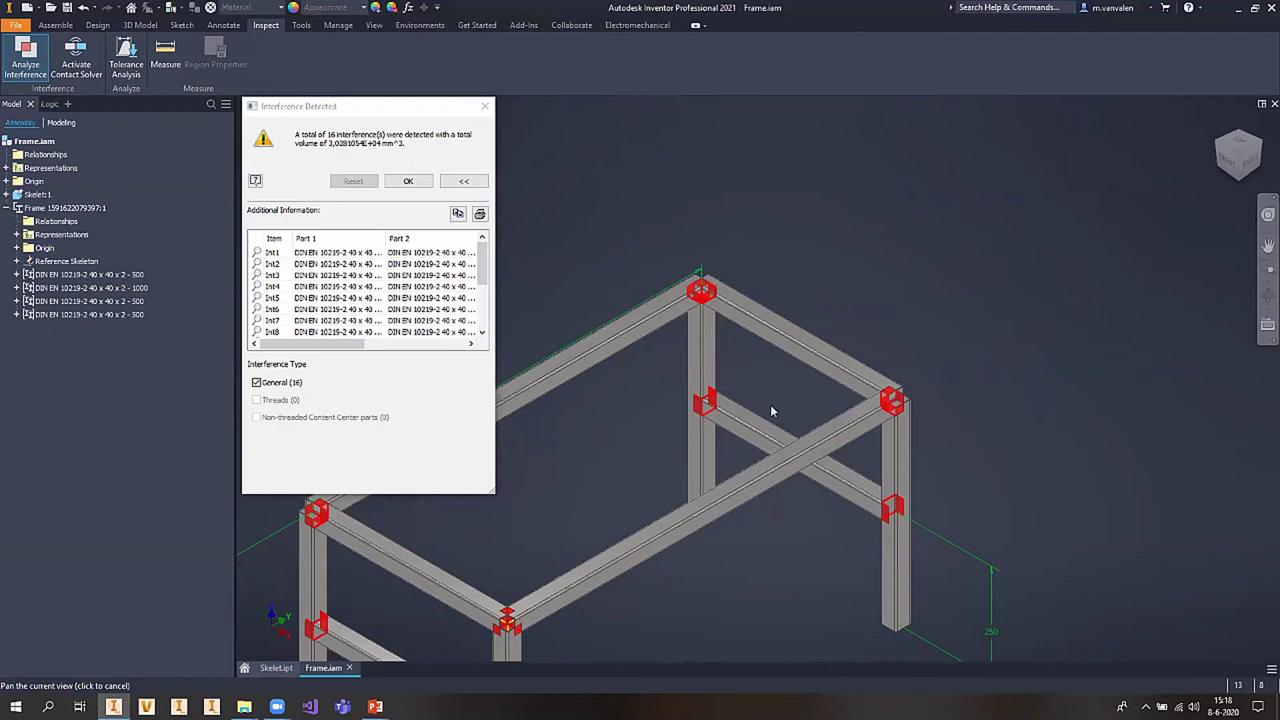
pyautogui.moveTo(770, 410); pyautogui.dragTo(982, 294, button='middle')
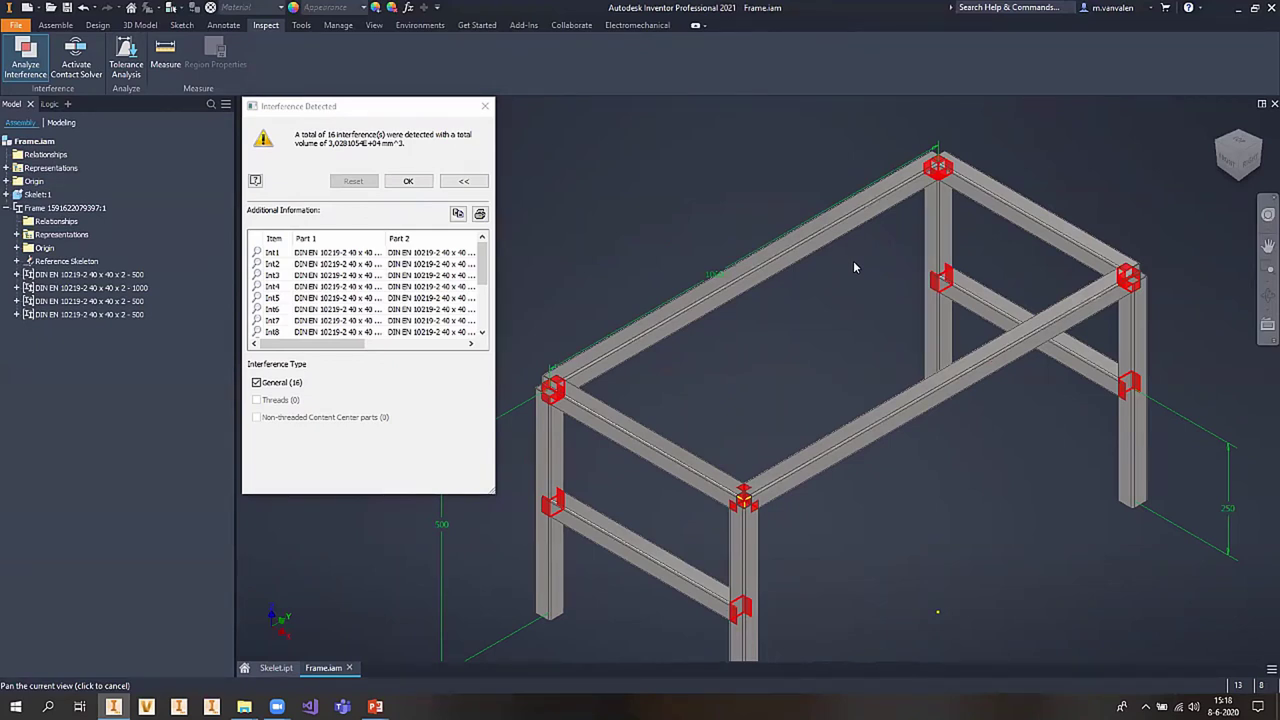
pyautogui.click(485, 106)
# - Zoom in on a frame corner, zoom back out and recenter, then return to Design tools
pyautogui.scroll(-3, 600, 197)
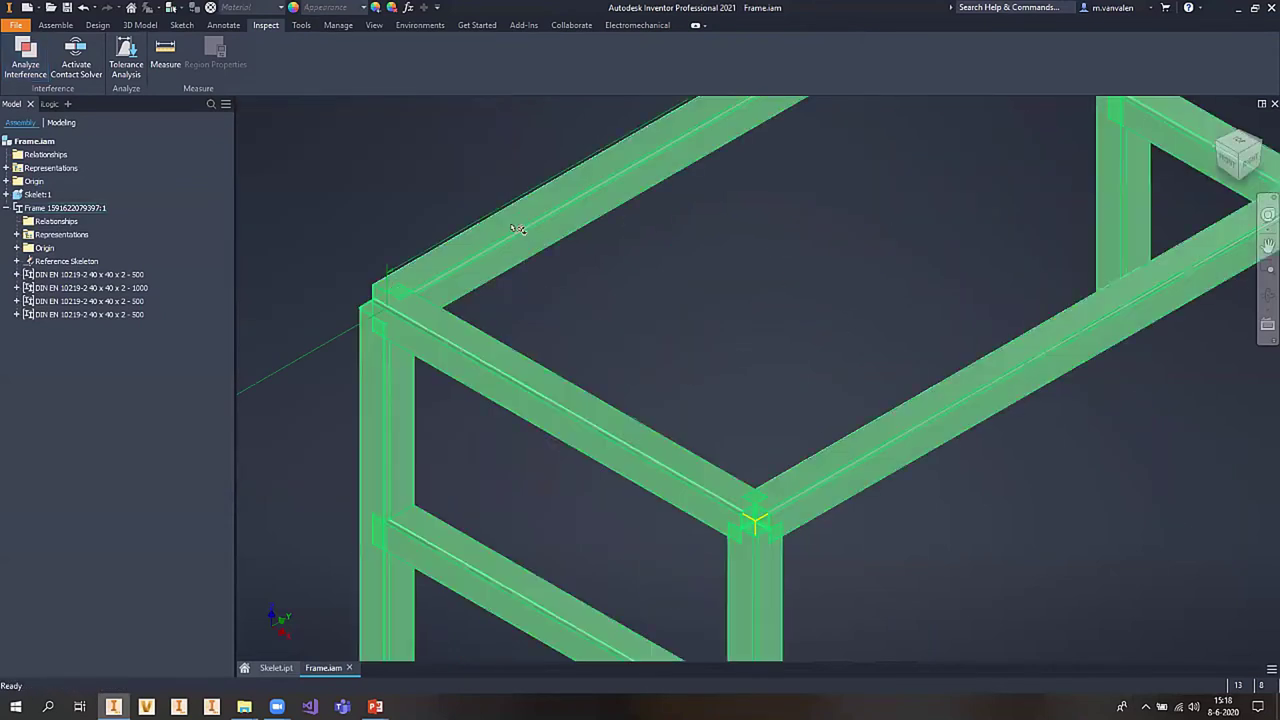
pyautogui.scroll(-3, 442, 390)
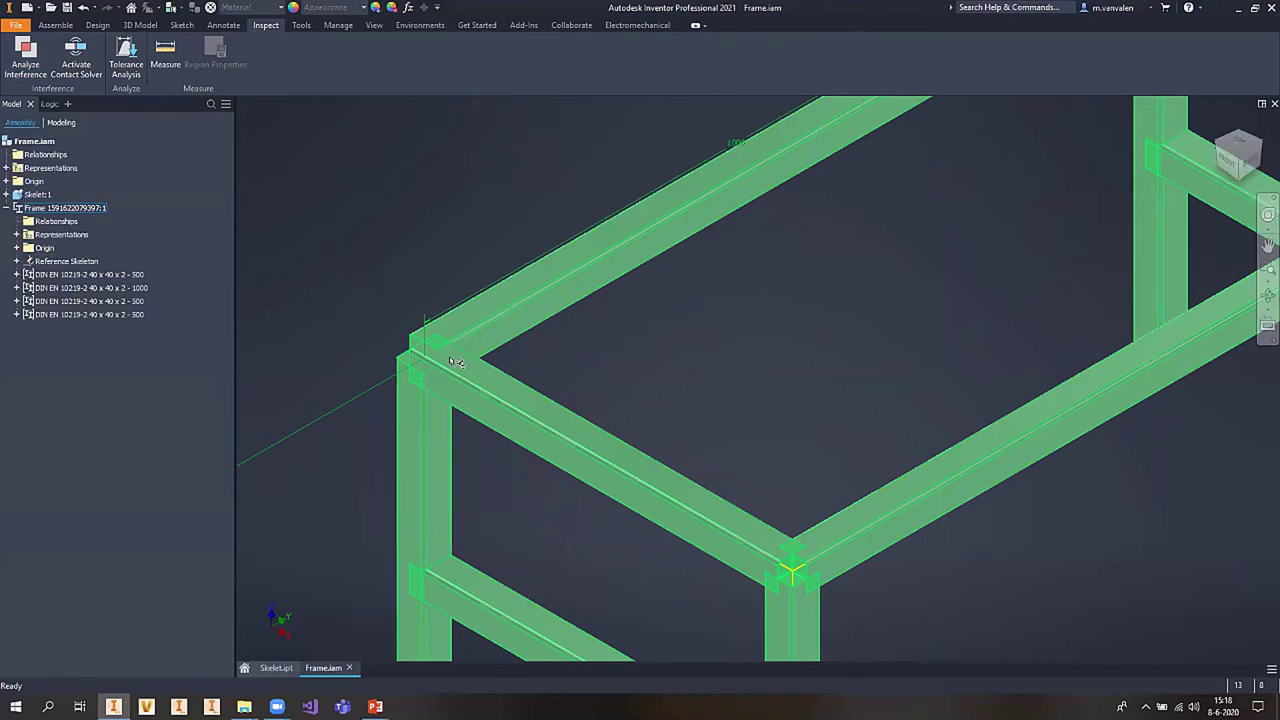
pyautogui.scroll(1, 430, 340)
pyautogui.scroll(2, 354, 183)
pyautogui.scroll(2, 349, 189)
pyautogui.moveTo(328, 250); pyautogui.dragTo(333, 301, button='middle')
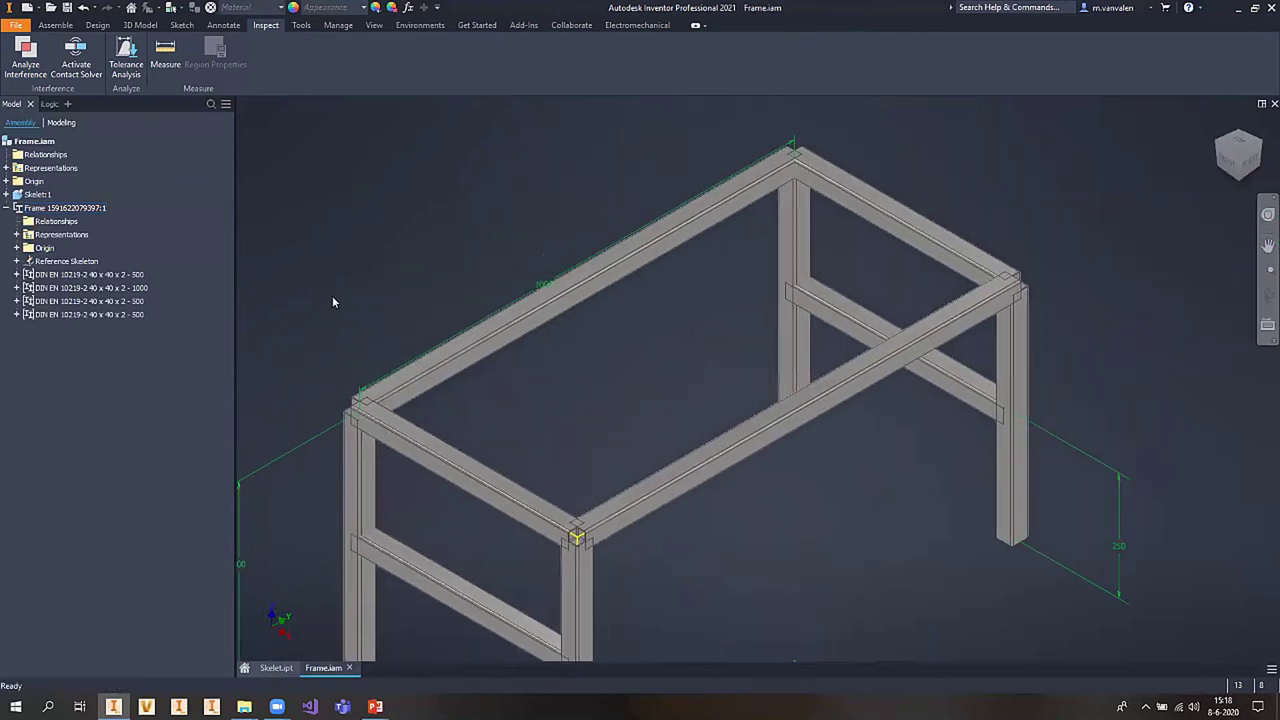
pyautogui.click(98, 26)
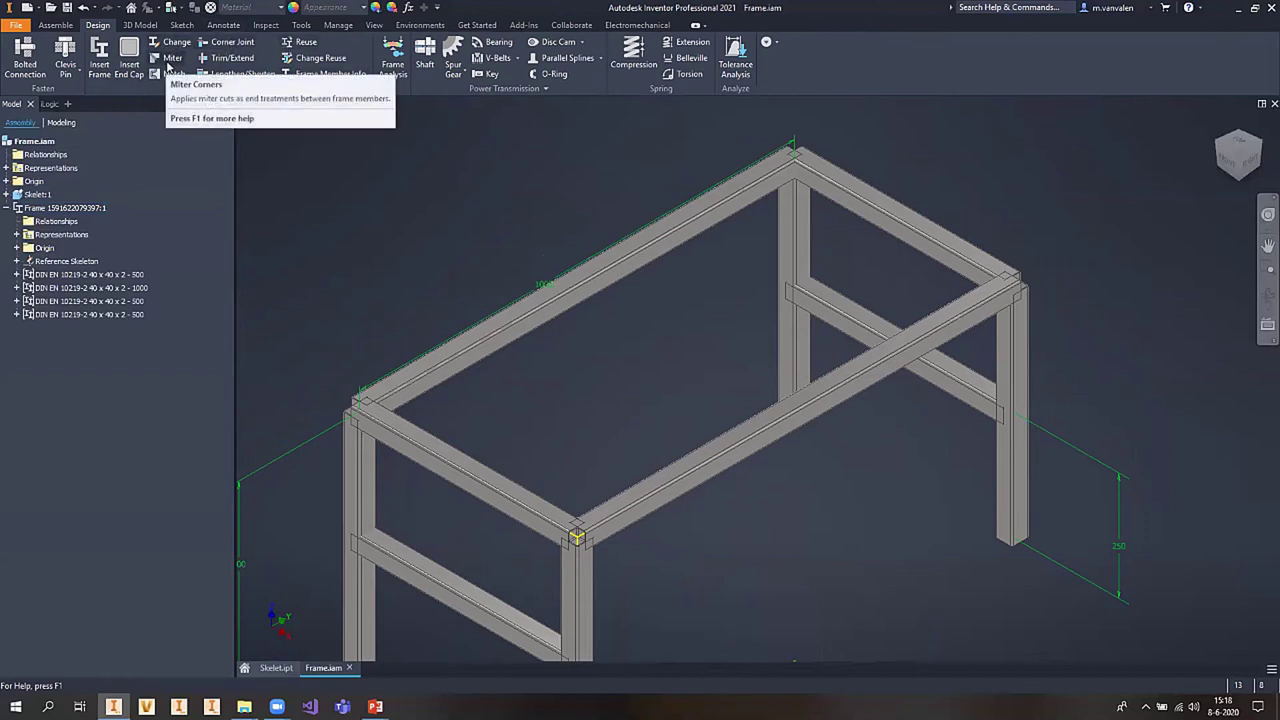
pyautogui.moveTo(168, 58)
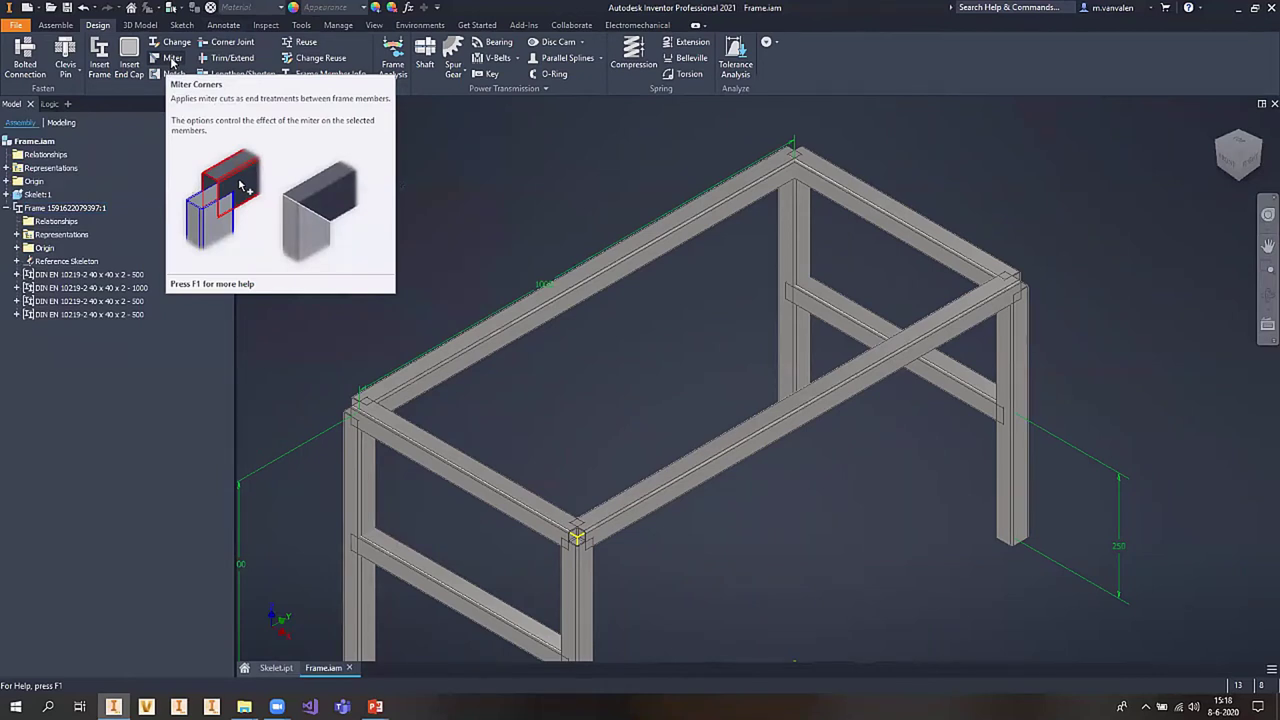
# - Miter the two long and two short top rails at the corners with a 0 mm offset
pyautogui.click(172, 62)
pyautogui.moveTo(363, 233)
pyautogui.mouseDown(button='middle')
pyautogui.moveTo(415, 203)
pyautogui.moveTo(365, 231)
pyautogui.mouseUp(button='middle')
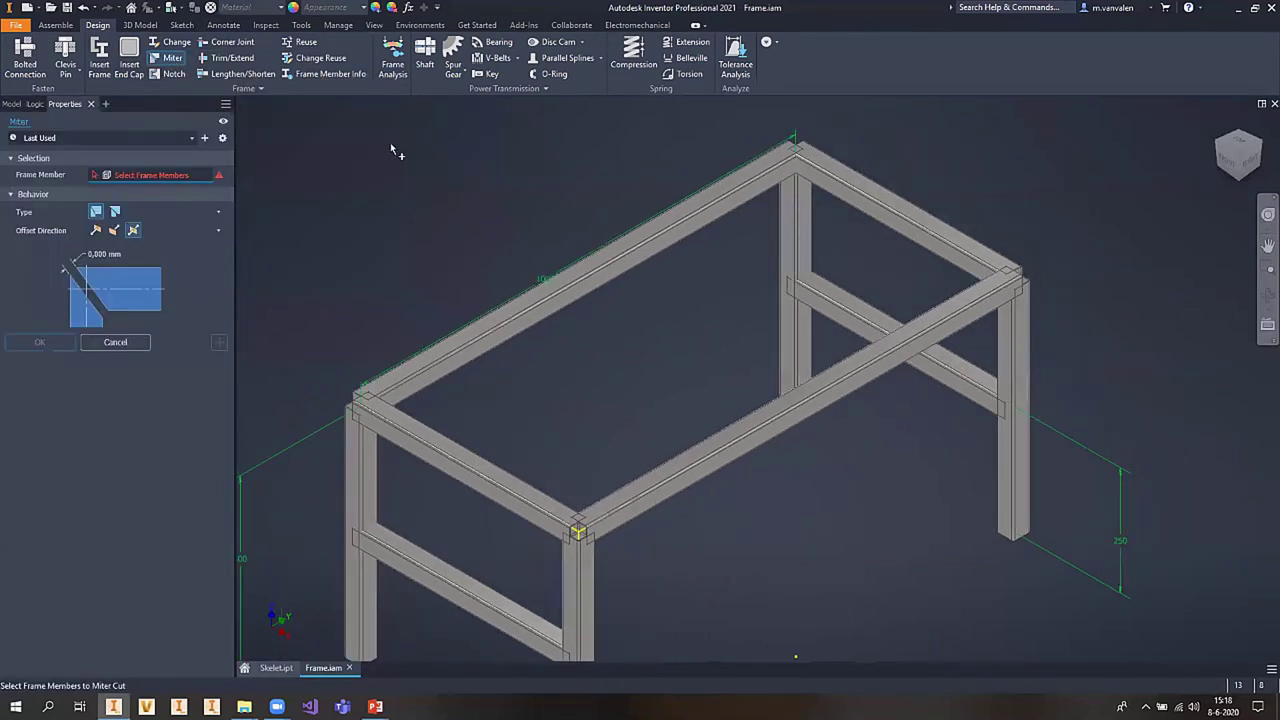
pyautogui.click(463, 341)
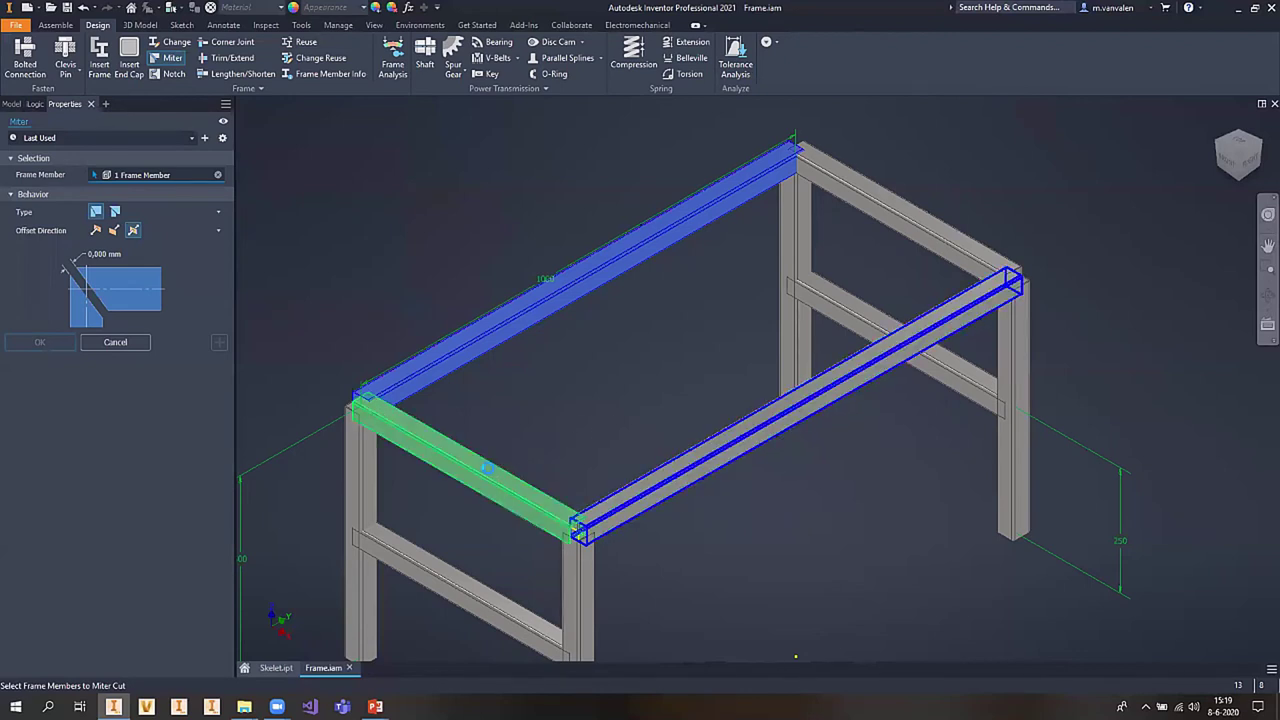
pyautogui.click(494, 476)
pyautogui.click(662, 478)
pyautogui.click(946, 236)
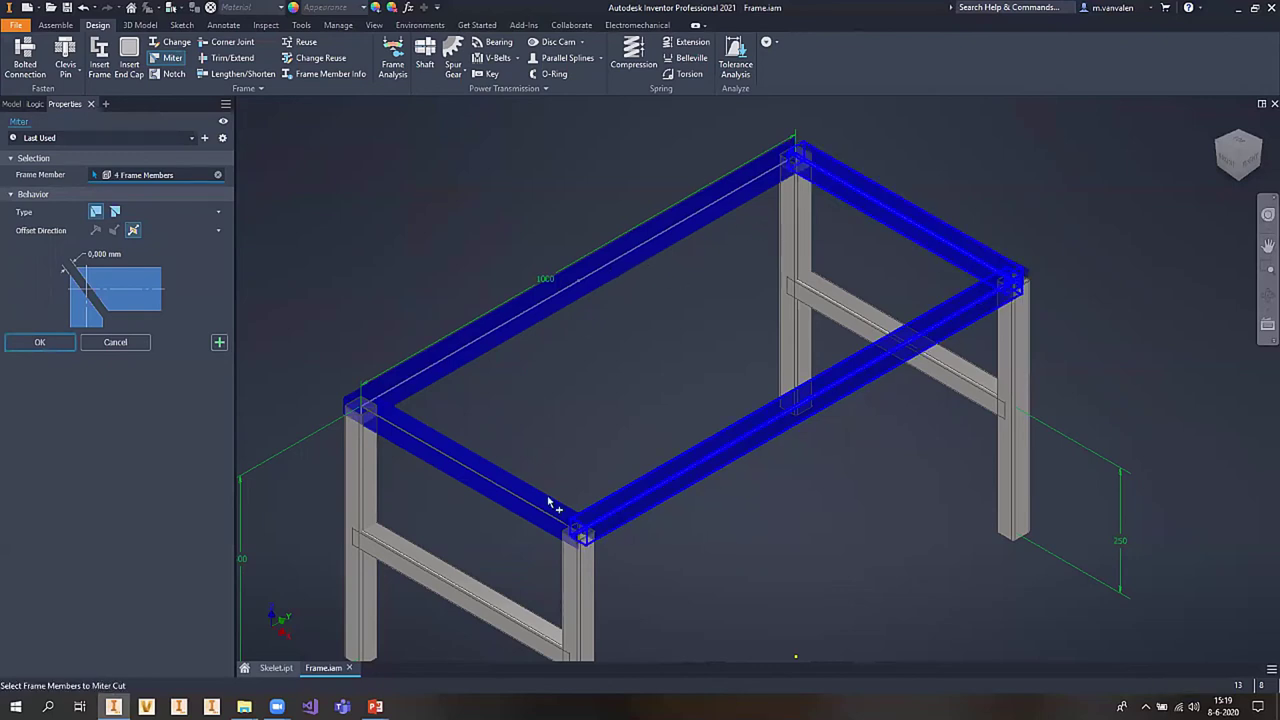
pyautogui.scroll(2, 565, 511)
pyautogui.scroll(3, 580, 520)
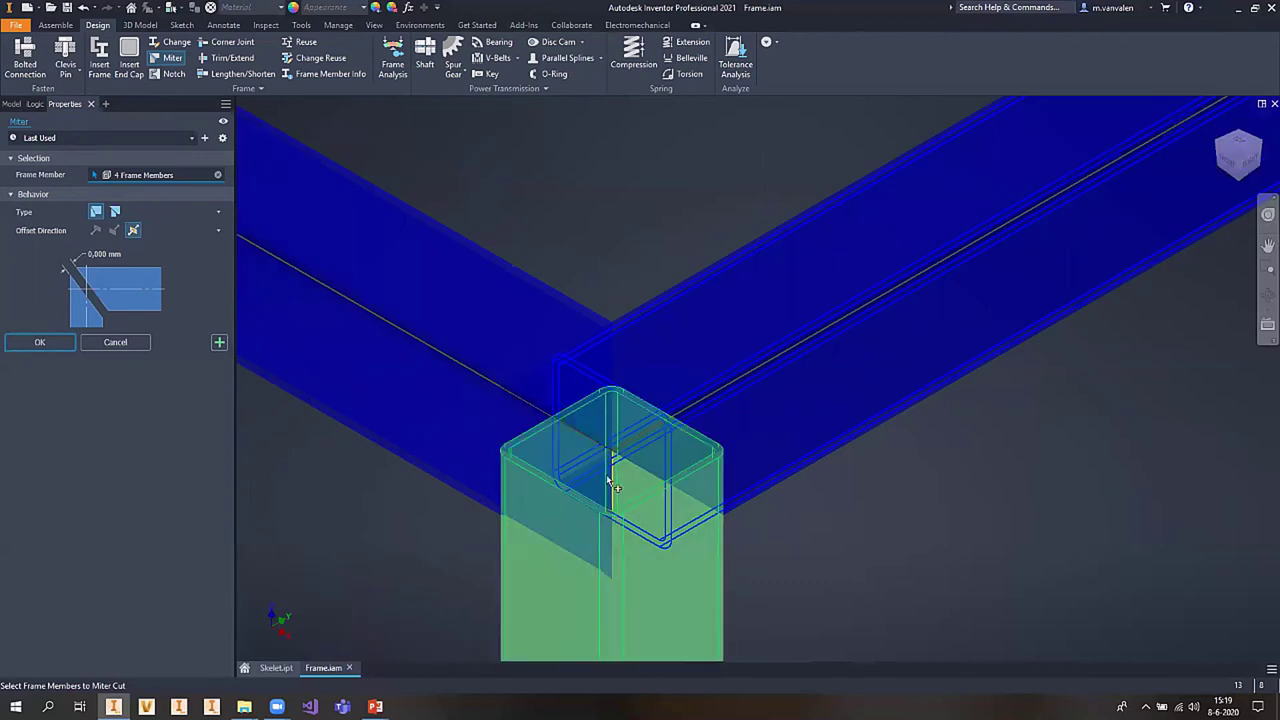
pyautogui.scroll(-4, 606, 474)
pyautogui.scroll(-3, 603, 403)
pyautogui.scroll(-2, 623, 337)
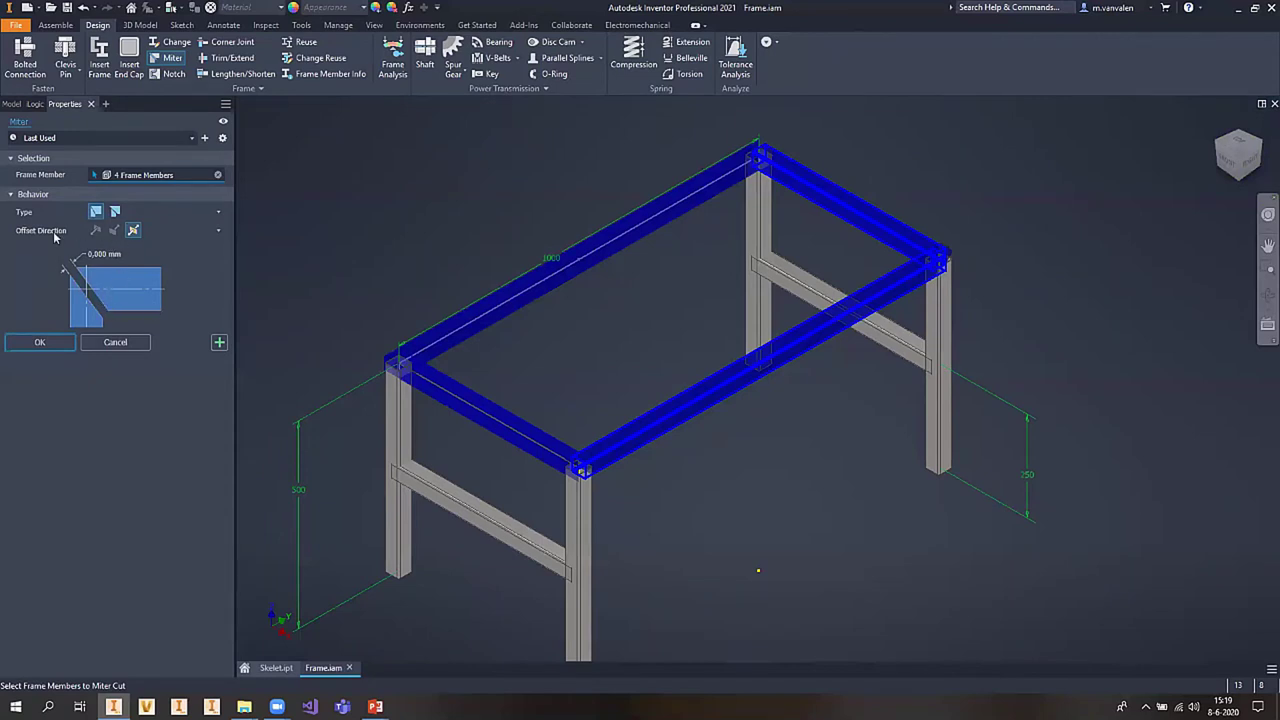
pyautogui.click(40, 343)
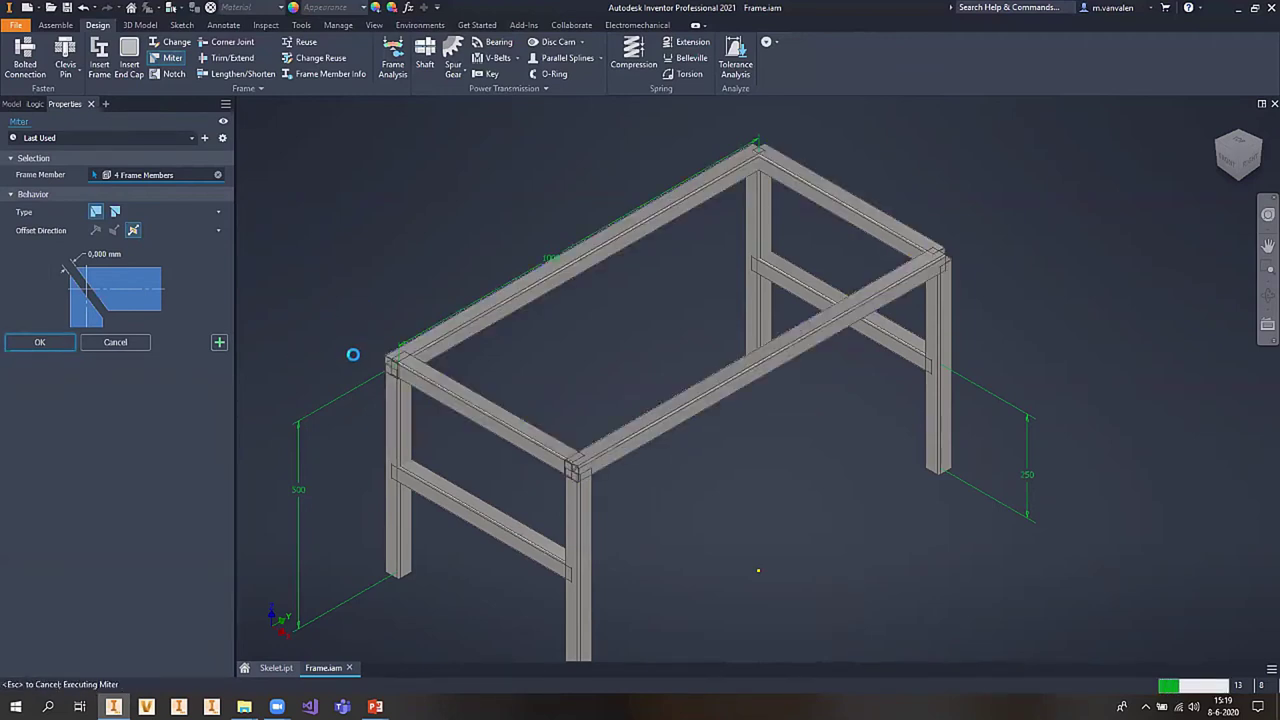
pyautogui.scroll(5, 390, 370)
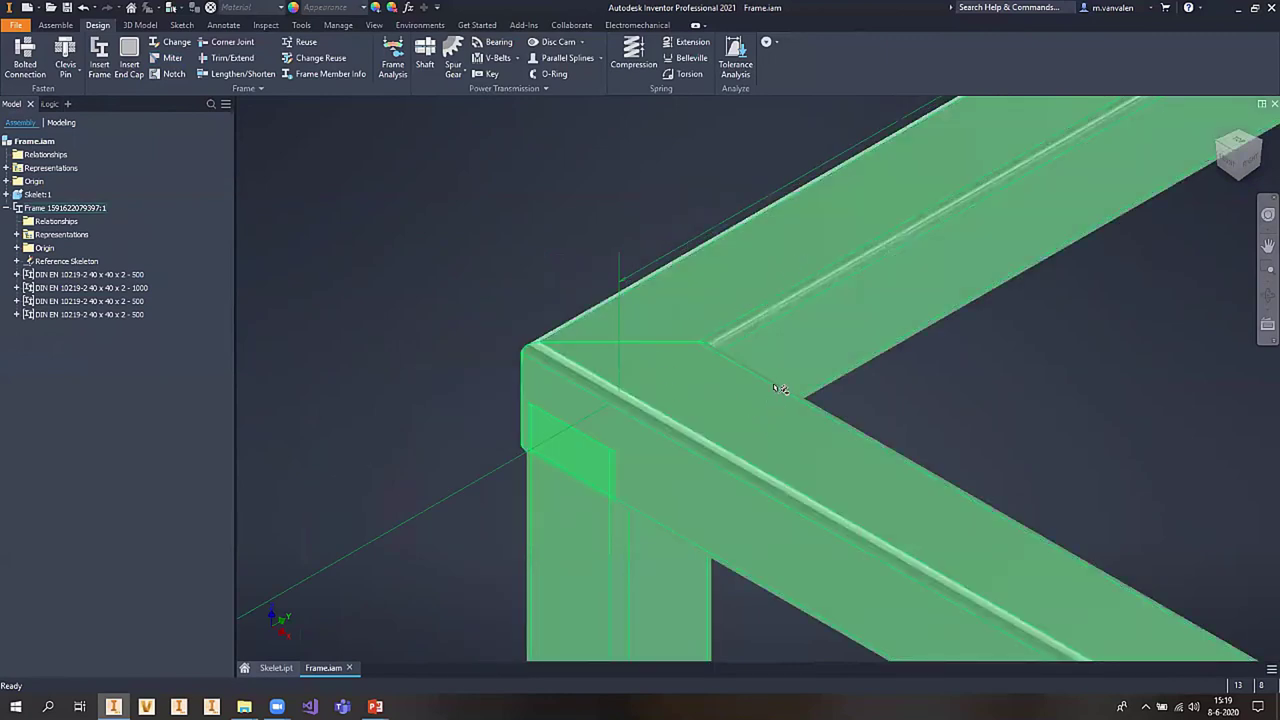
pyautogui.scroll(-5, 814, 343)
pyautogui.moveTo(891, 354); pyautogui.dragTo(592, 446, button='middle')
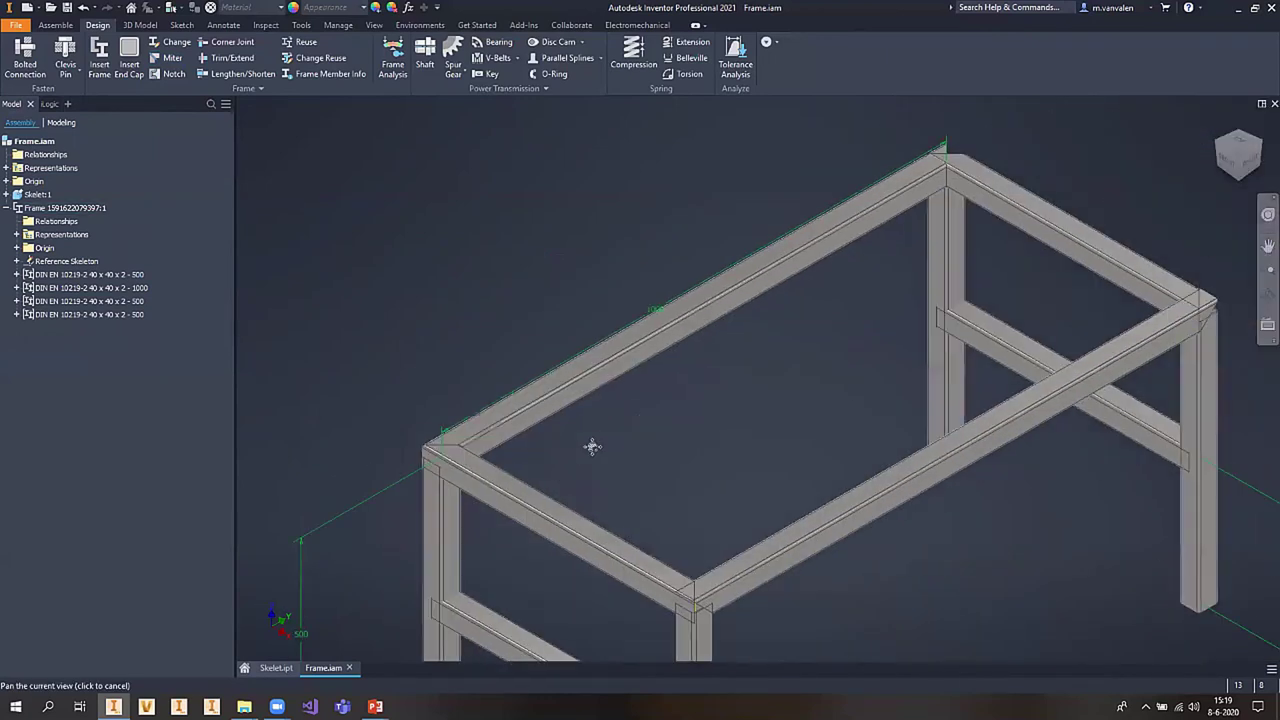
pyautogui.scroll(-3, 590, 430)
pyautogui.moveTo(837, 434)
pyautogui.keyDown('shift'); pyautogui.mouseDown(button='middle')
pyautogui.moveTo(663, 440)
pyautogui.moveTo(655, 250)
pyautogui.mouseUp(button='middle'); pyautogui.keyUp('shift')
pyautogui.scroll(5, 940, 360)
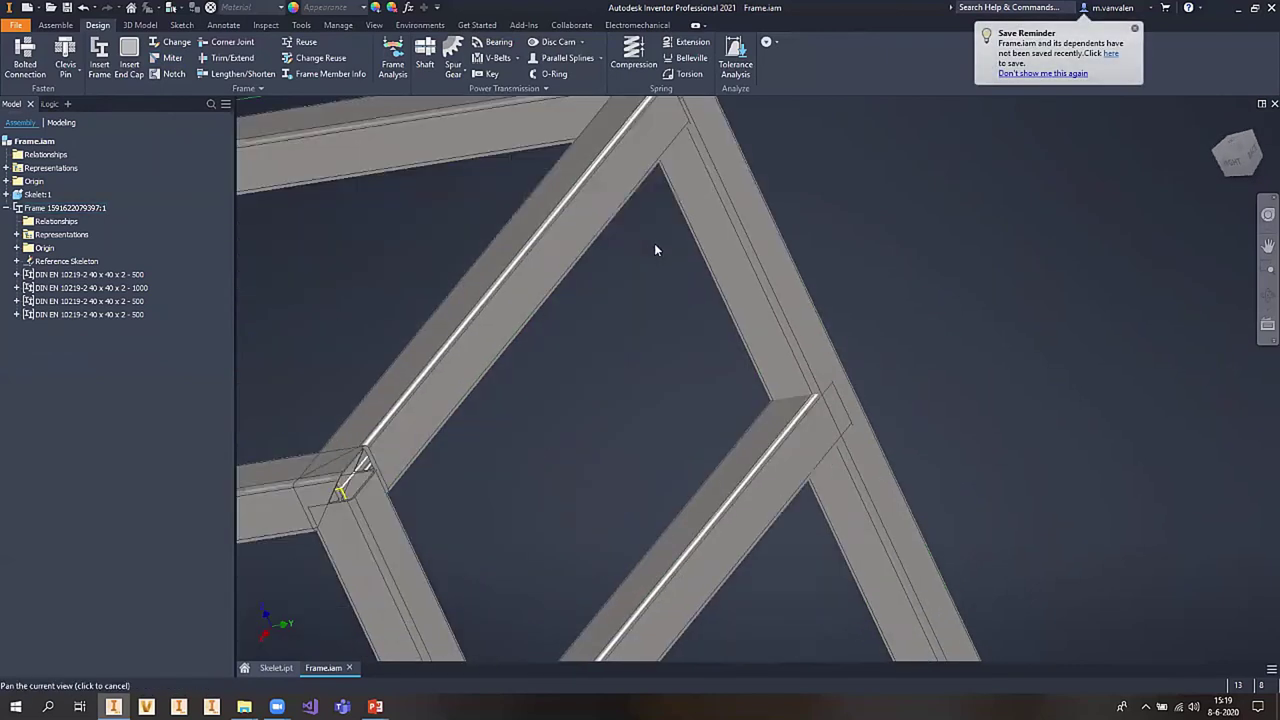
pyautogui.scroll(-5, 655, 250)
pyautogui.click(686, 243)
pyautogui.scroll(5, 655, 320)
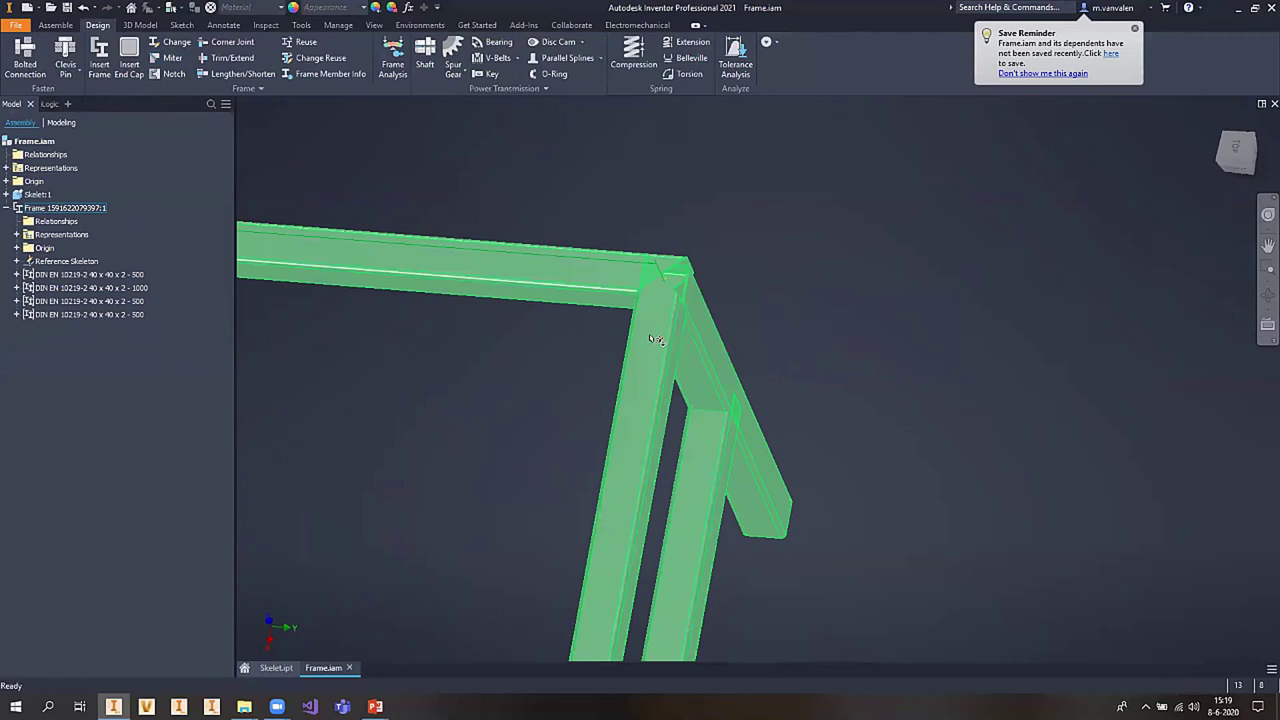
pyautogui.scroll(-2, 641, 396)
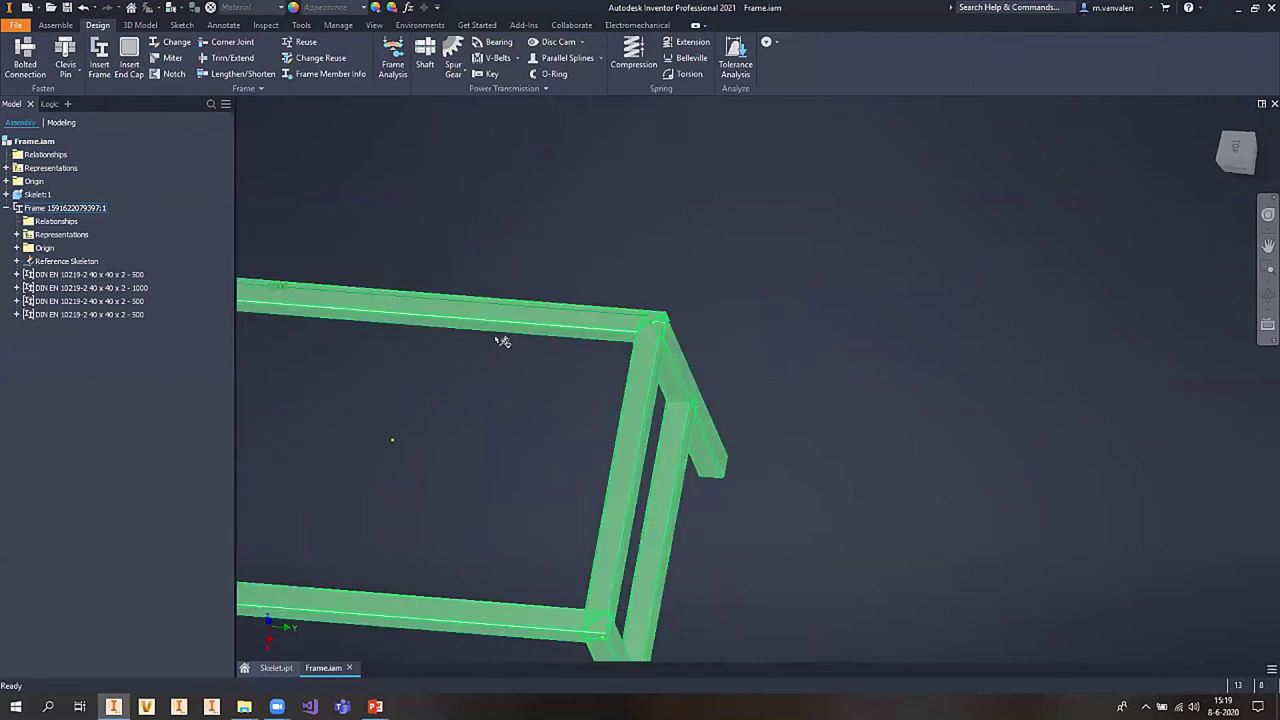
pyautogui.click(577, 440)
pyautogui.keyDown('shift'); pyautogui.moveTo(522, 430); pyautogui.dragTo(520, 394, button='middle'); pyautogui.keyUp('shift')
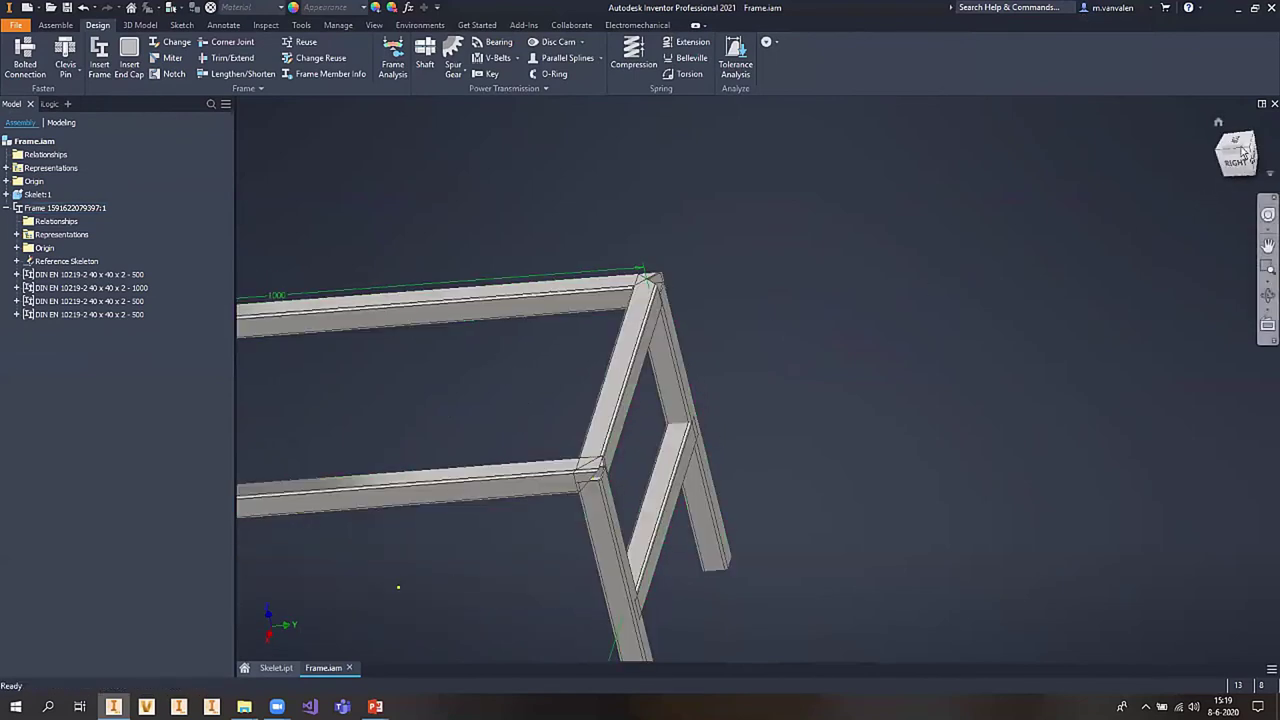
pyautogui.press('F6')
pyautogui.scroll(5, 1026, 350)
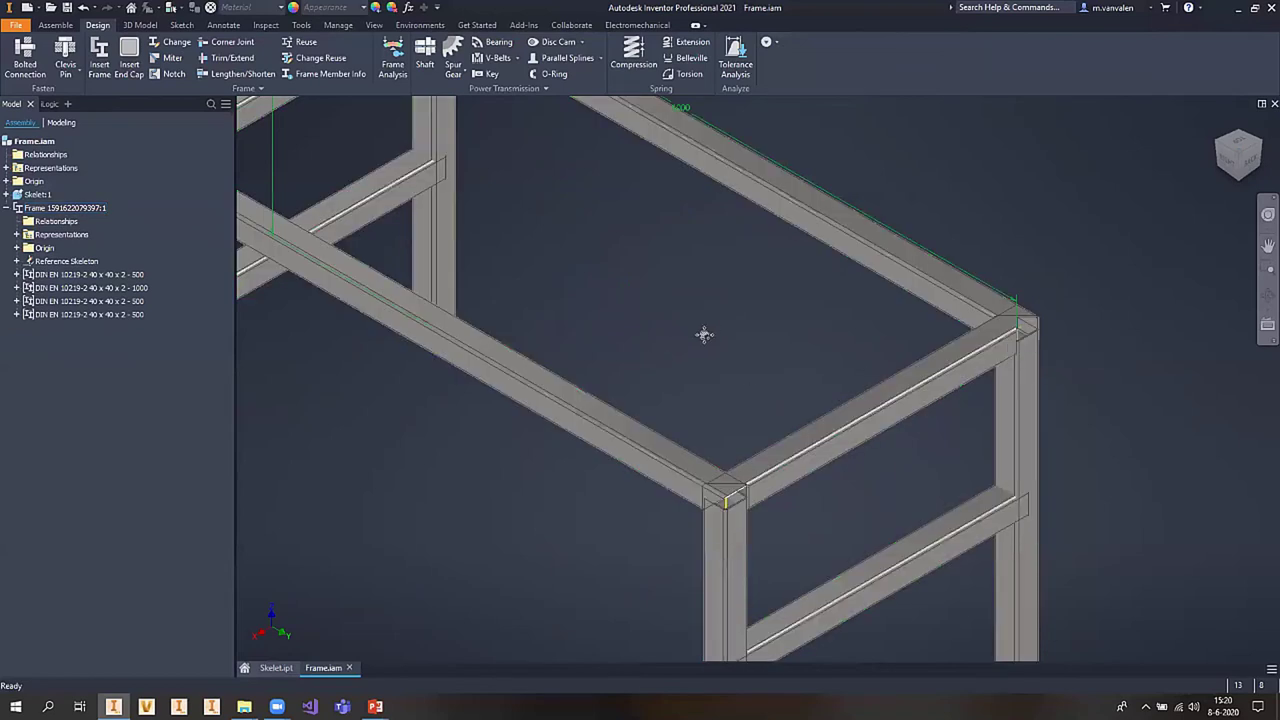
pyautogui.moveTo(706, 334); pyautogui.dragTo(604, 340, button='middle')
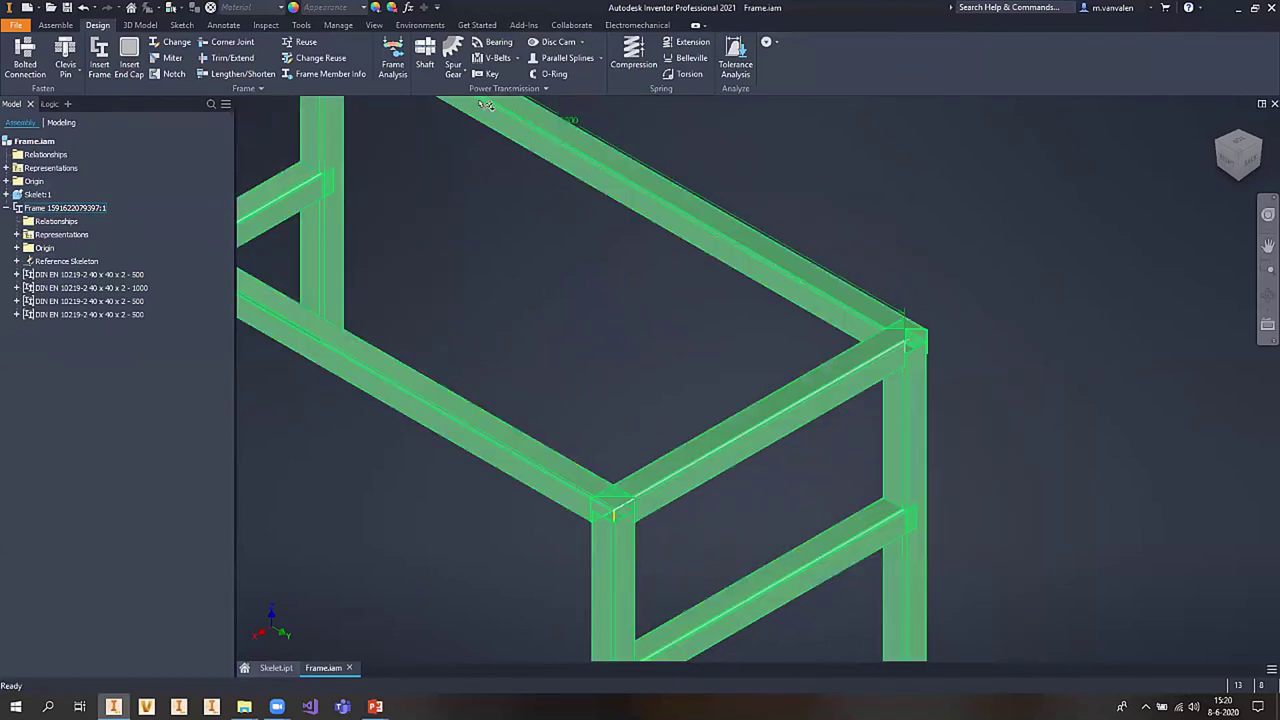
# - Change the reused top rail's Rotate value from 170 deg to 180 deg
pyautogui.click(298, 58)
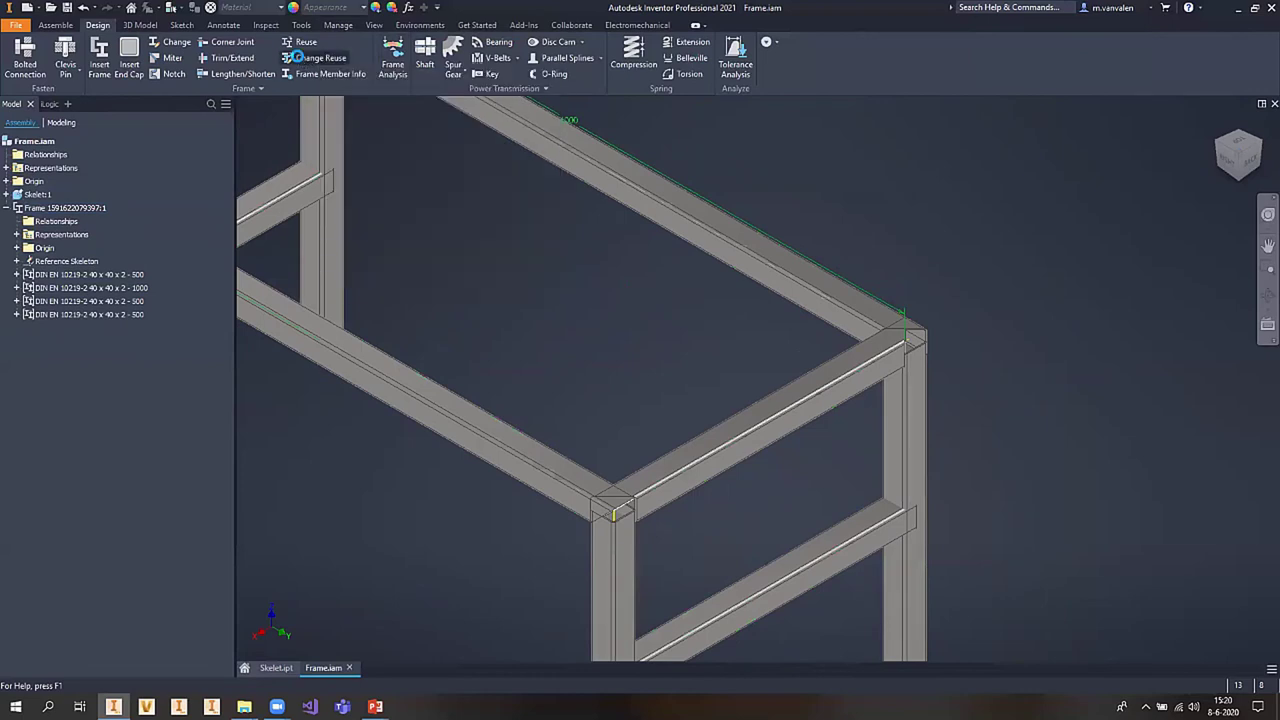
pyautogui.click(758, 410)
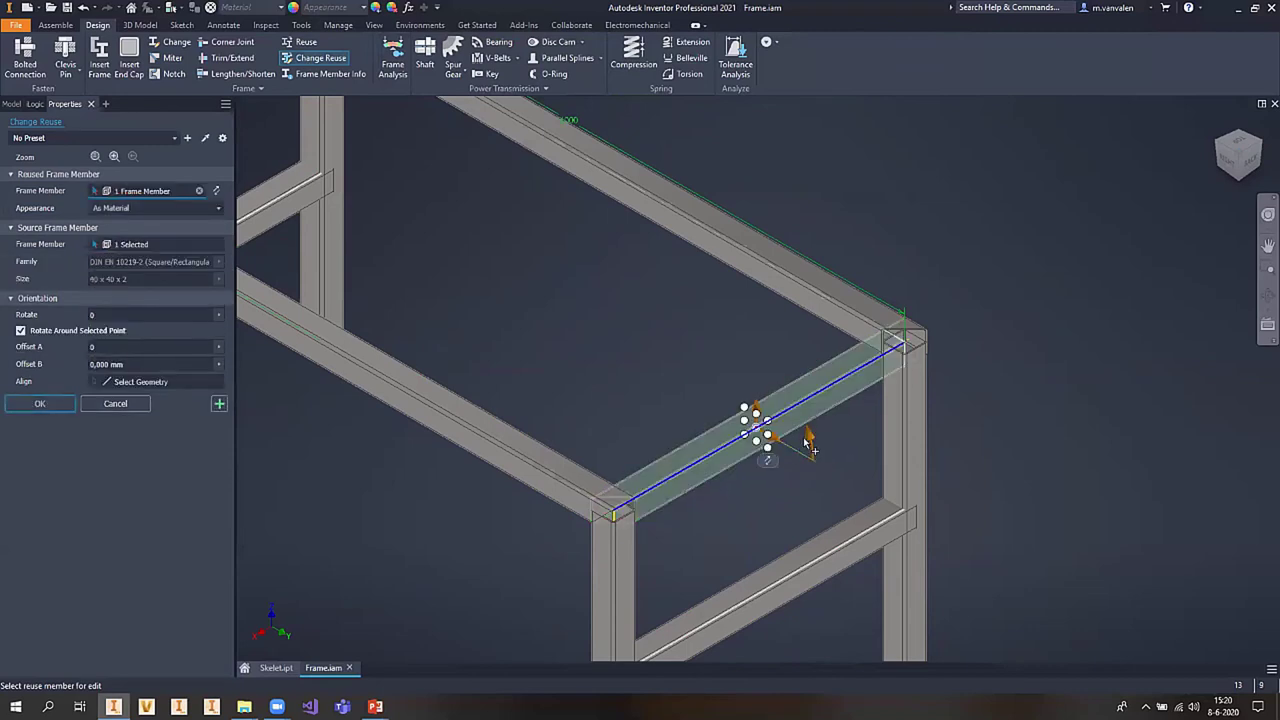
pyautogui.moveTo(810, 442)
pyautogui.mouseDown()
pyautogui.moveTo(676, 366)
pyautogui.moveTo(661, 384)
pyautogui.mouseUp()
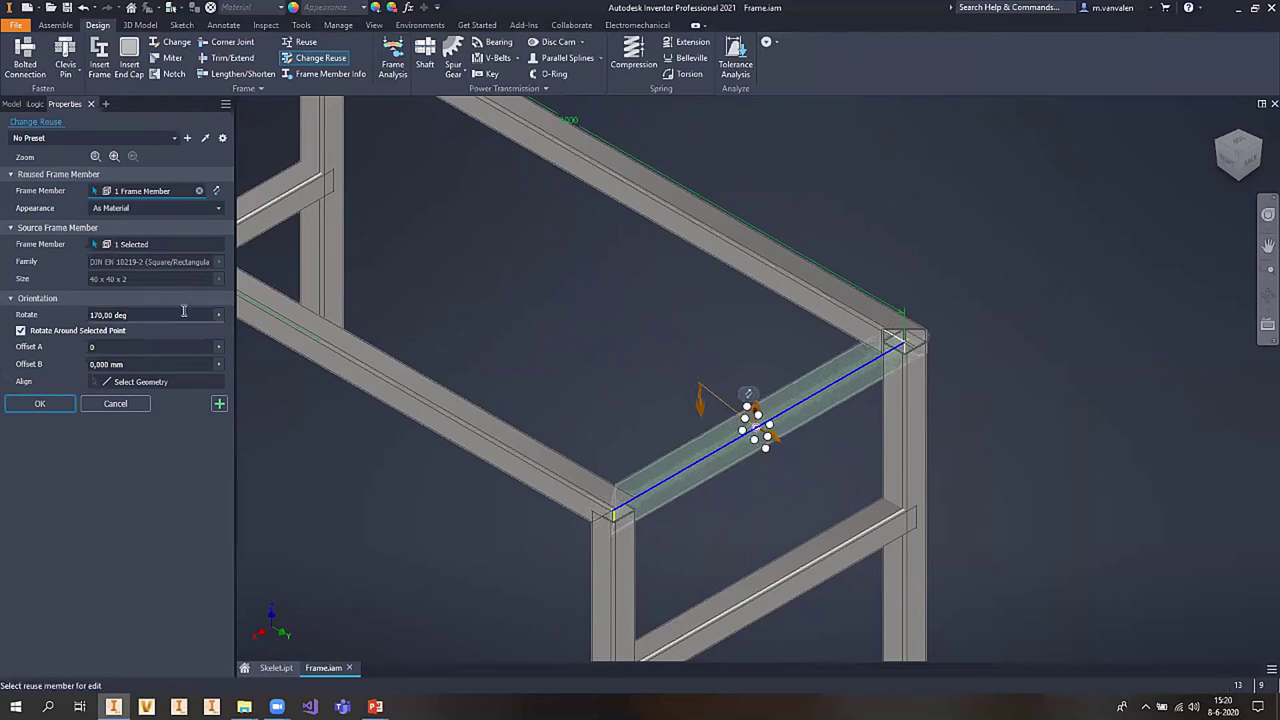
pyautogui.moveTo(165, 314); pyautogui.dragTo(83, 314)
pyautogui.write('180')
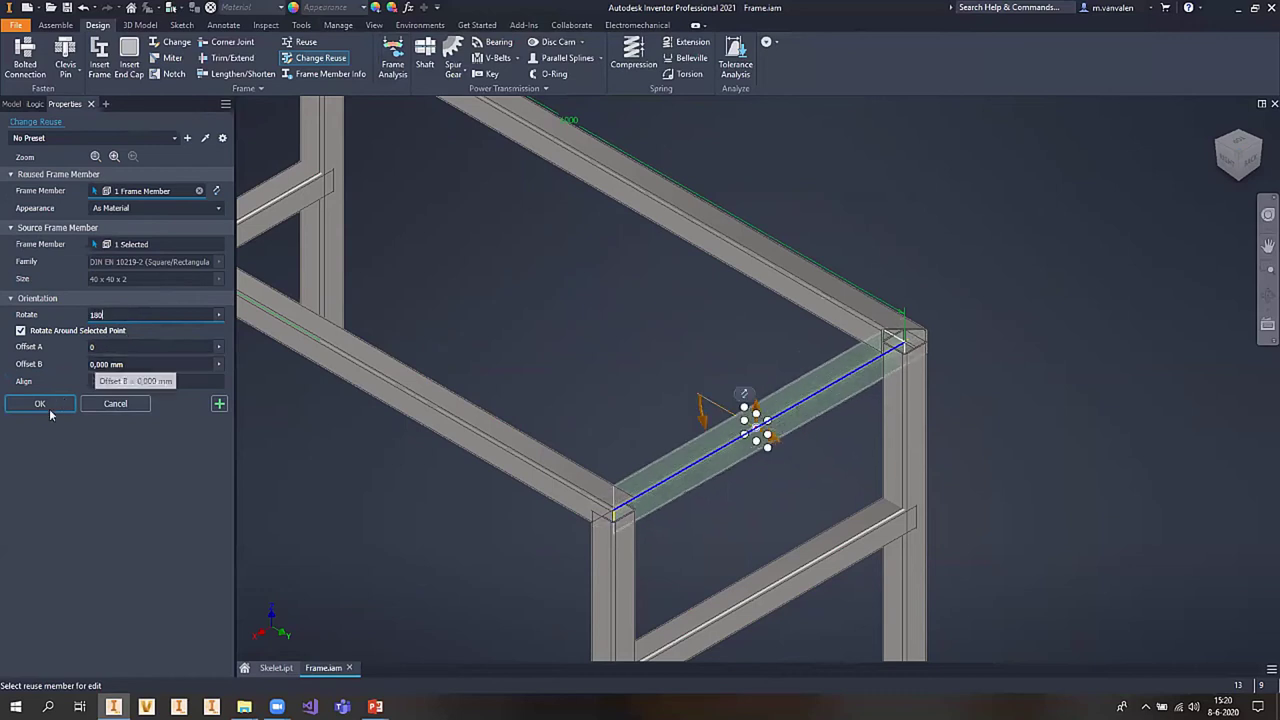
pyautogui.click(44, 406)
pyautogui.scroll(3, 749, 425)
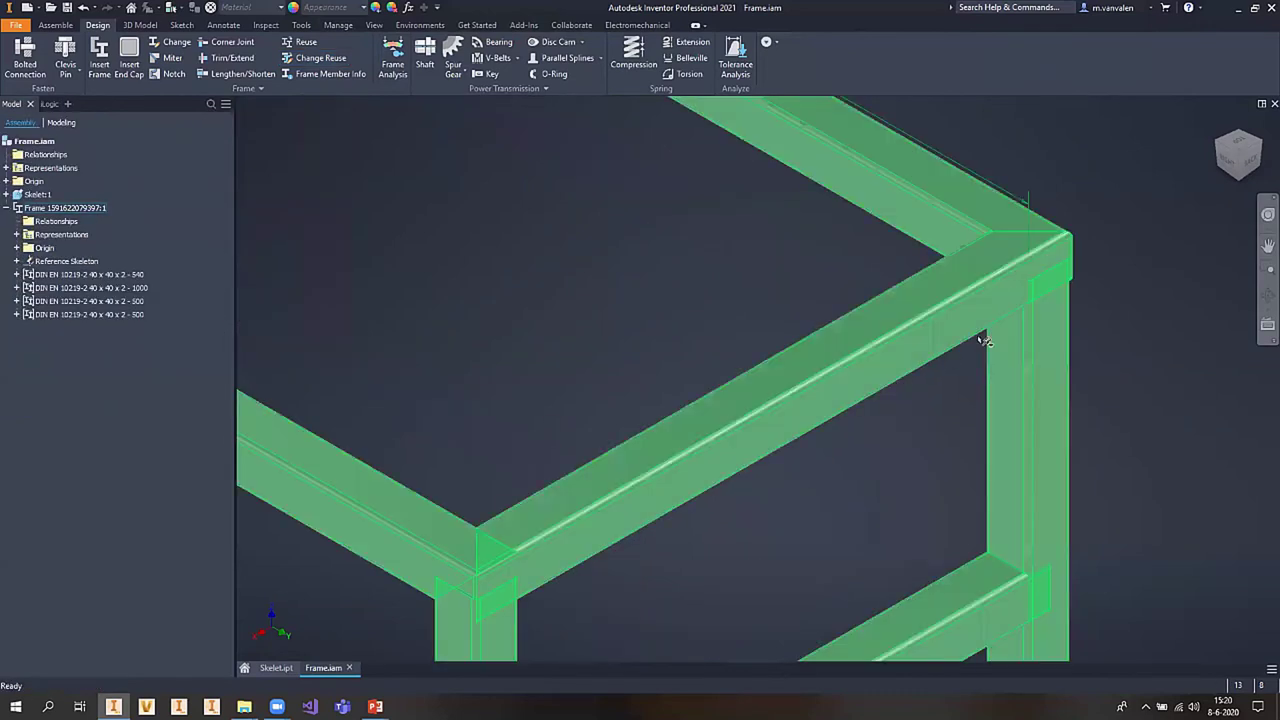
pyautogui.scroll(-3, 695, 413)
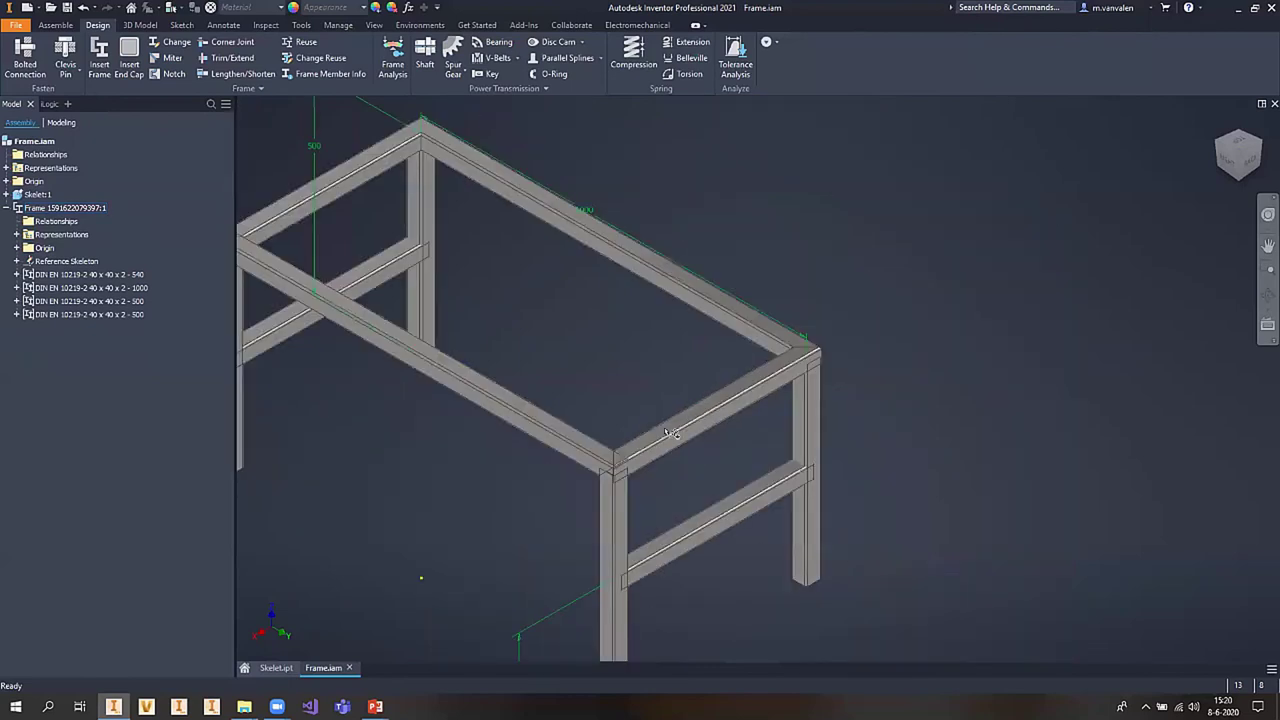
pyautogui.scroll(5, 288, 175)
# - Rotate the reused long top rail's profile to 90 deg with Change Reuse
pyautogui.click(405, 387)
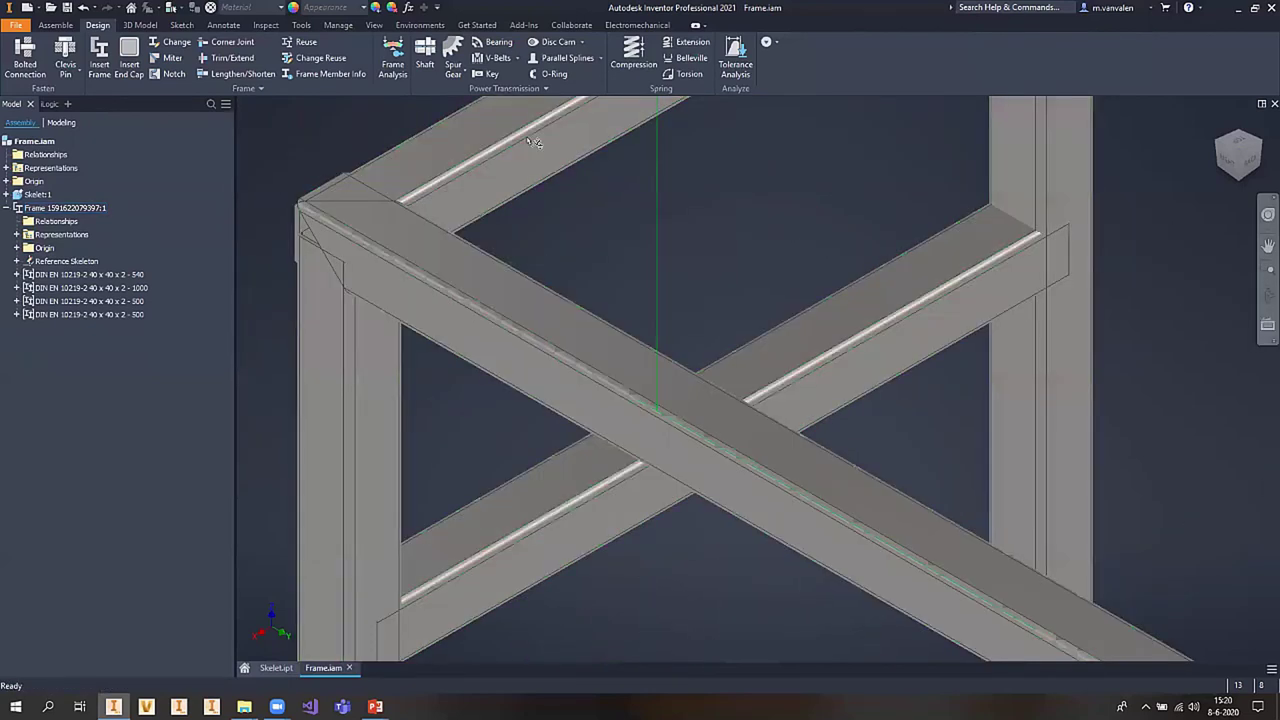
pyautogui.click(320, 57)
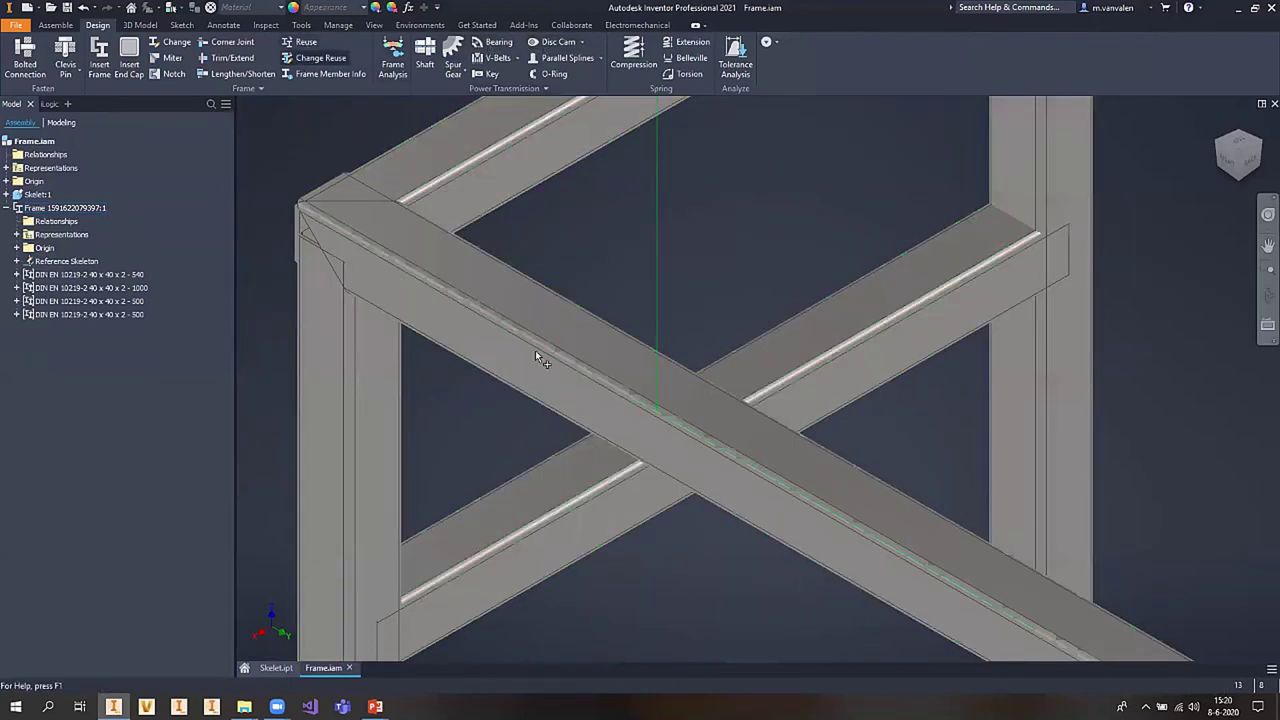
pyautogui.click(420, 340)
pyautogui.moveTo(595, 412)
pyautogui.mouseDown()
pyautogui.moveTo(638, 338)
pyautogui.moveTo(632, 316)
pyautogui.mouseUp()
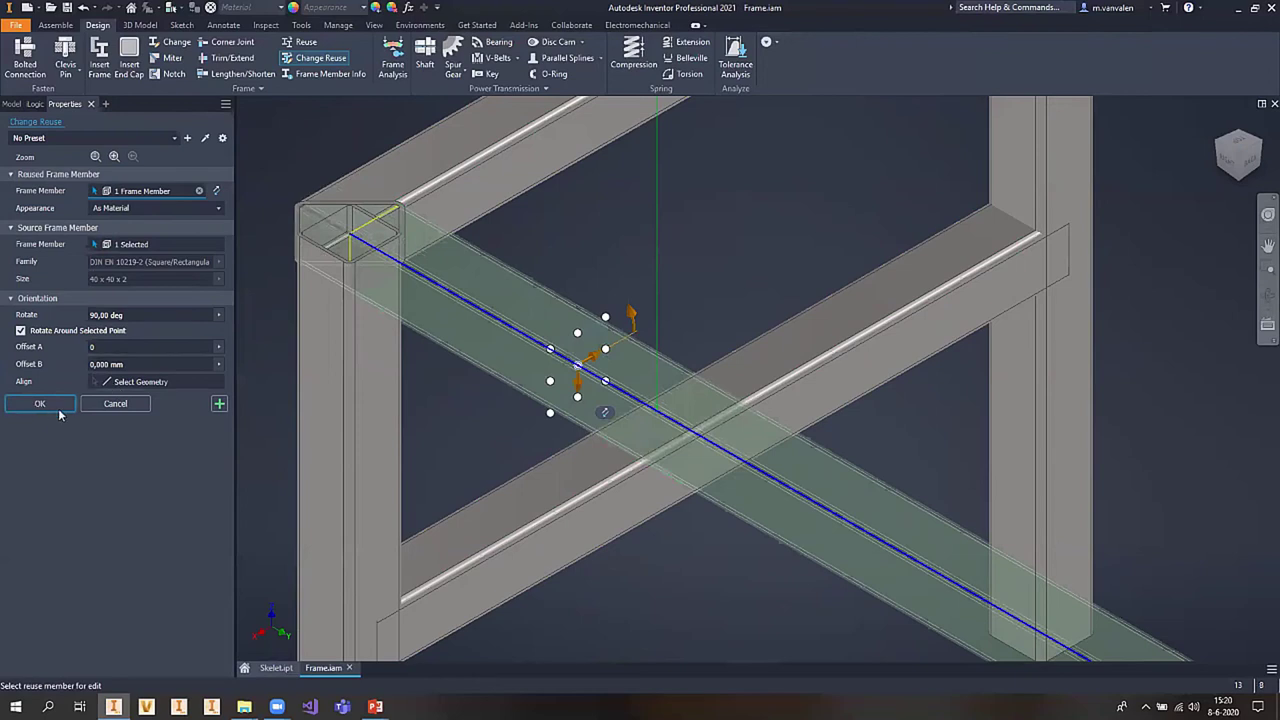
pyautogui.click(40, 403)
# - Orbit, pan and zoom around the frame to inspect the mitered top corner joints
pyautogui.scroll(-5, 520, 444)
pyautogui.scroll(8, 890, 474)
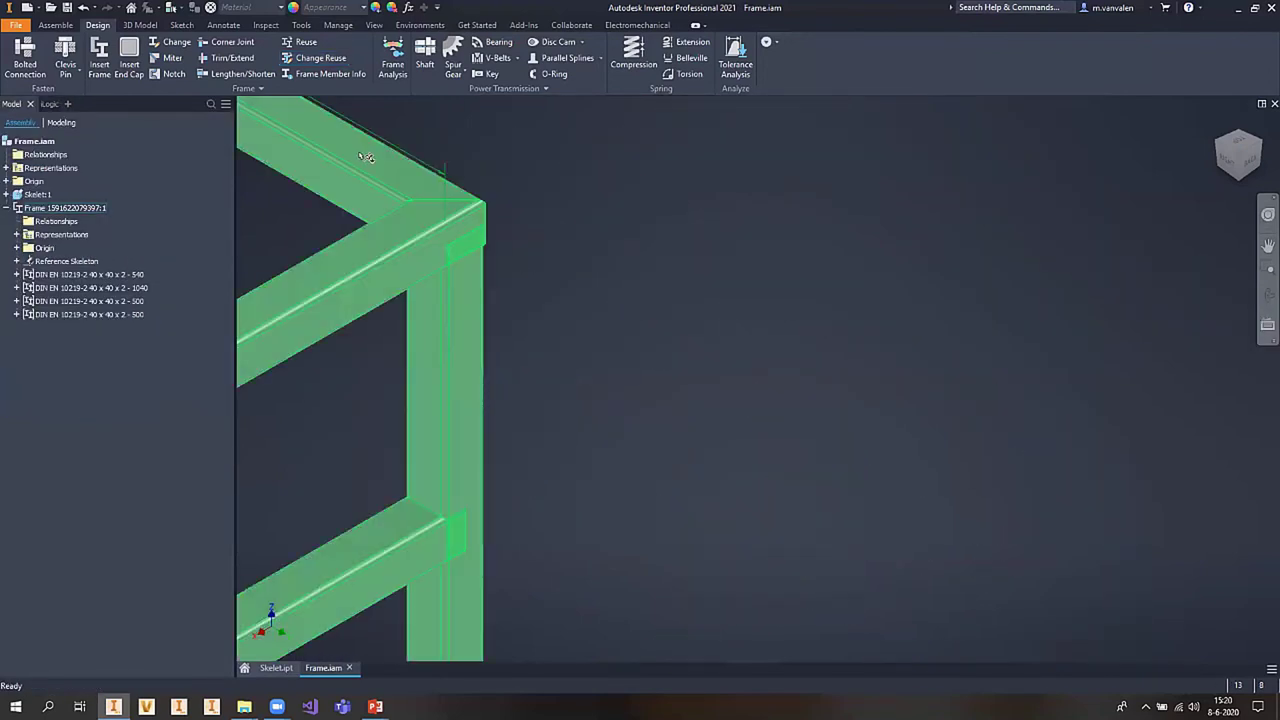
pyautogui.scroll(-1, 366, 158)
pyautogui.moveTo(366, 158); pyautogui.dragTo(580, 369, button='middle')
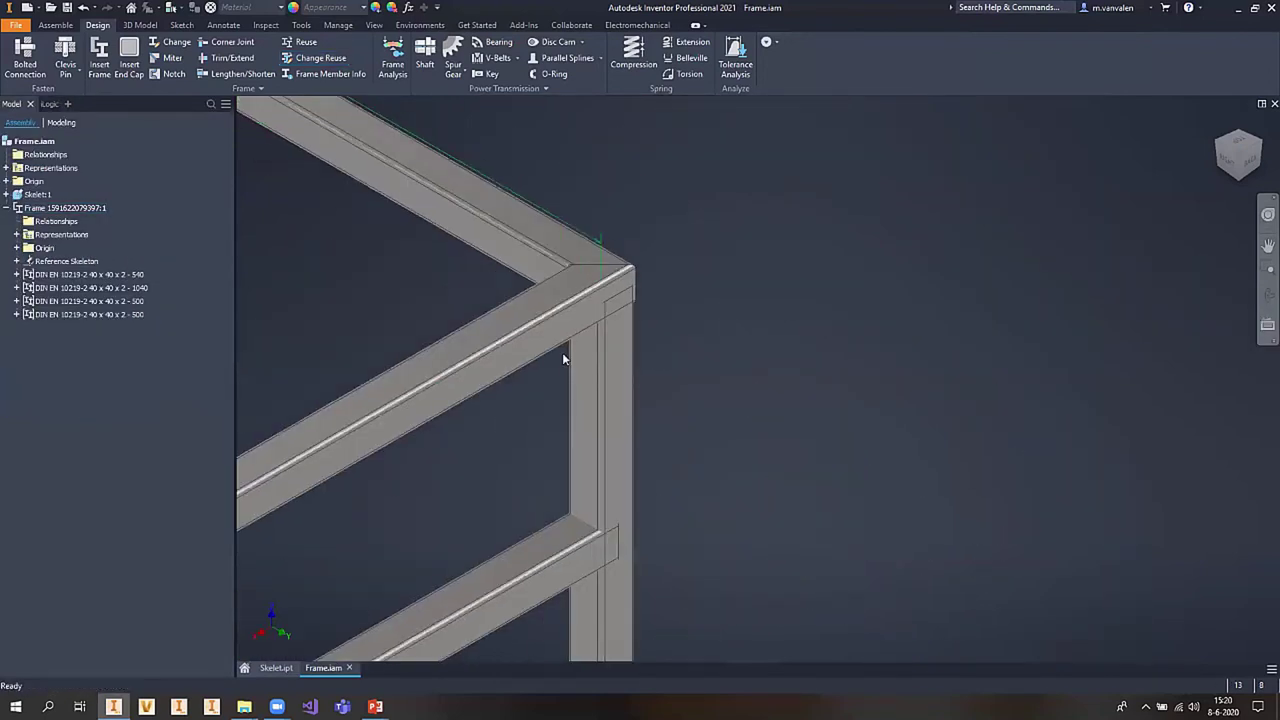
pyautogui.click(584, 298)
pyautogui.scroll(-5, 584, 298)
pyautogui.click(530, 338)
pyautogui.keyDown('shift'); pyautogui.moveTo(589, 436); pyautogui.dragTo(632, 390, button='middle'); pyautogui.keyUp('shift')
pyautogui.scroll(5, 632, 390)
pyautogui.moveTo(690, 300)
pyautogui.mouseDown(button='middle')
pyautogui.moveTo(728, 246)
pyautogui.moveTo(701, 287)
pyautogui.mouseUp(button='middle')
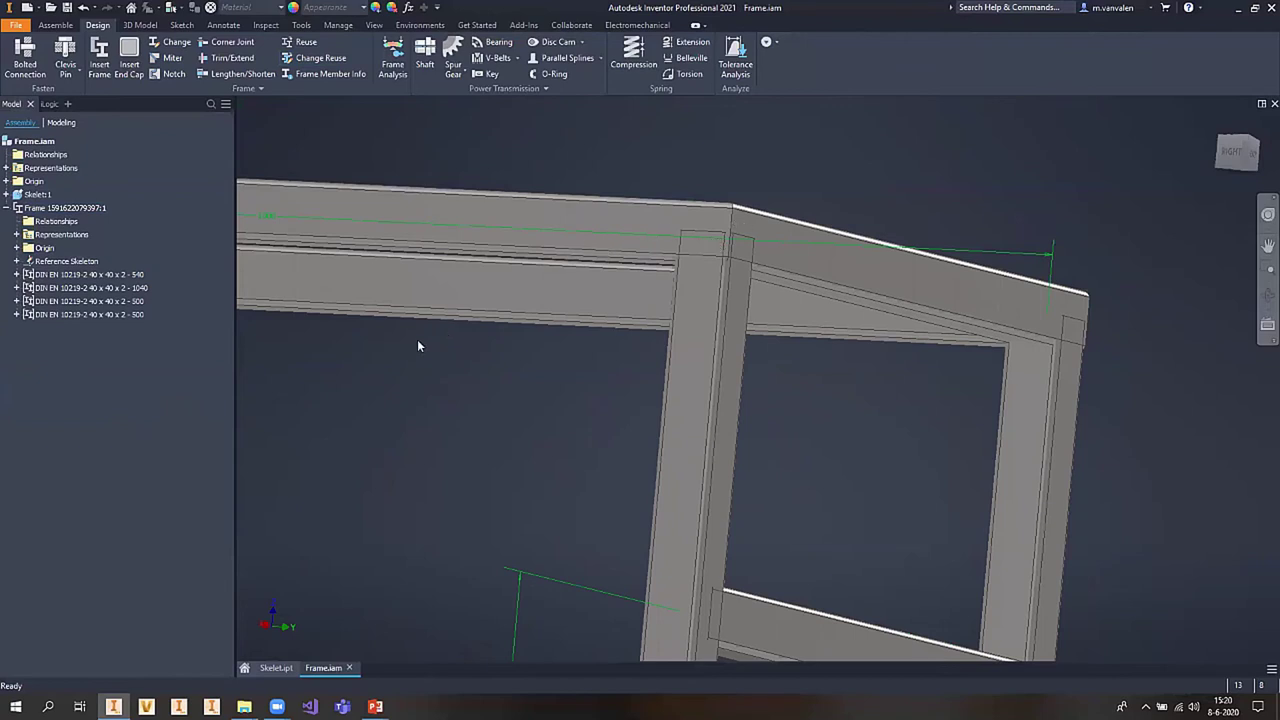
pyautogui.scroll(-3, 406, 372)
pyautogui.scroll(-2, 543, 394)
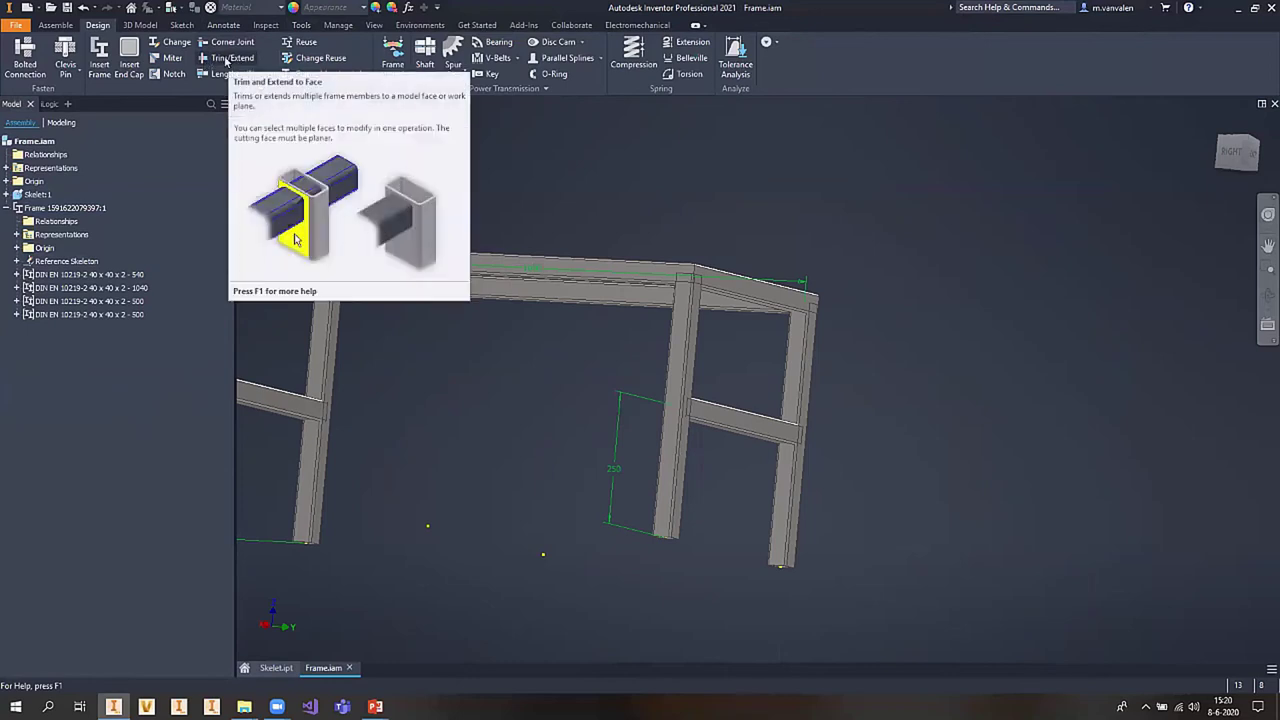
# - Trim the legs to the underside of the top rail
pyautogui.click(230, 58)
pyautogui.moveTo(474, 400)
pyautogui.keyDown('shift'); pyautogui.mouseDown(button='middle')
pyautogui.moveTo(603, 383)
pyautogui.moveTo(557, 360)
pyautogui.mouseUp(button='middle'); pyautogui.keyUp('shift')
pyautogui.scroll(5, 345, 278)
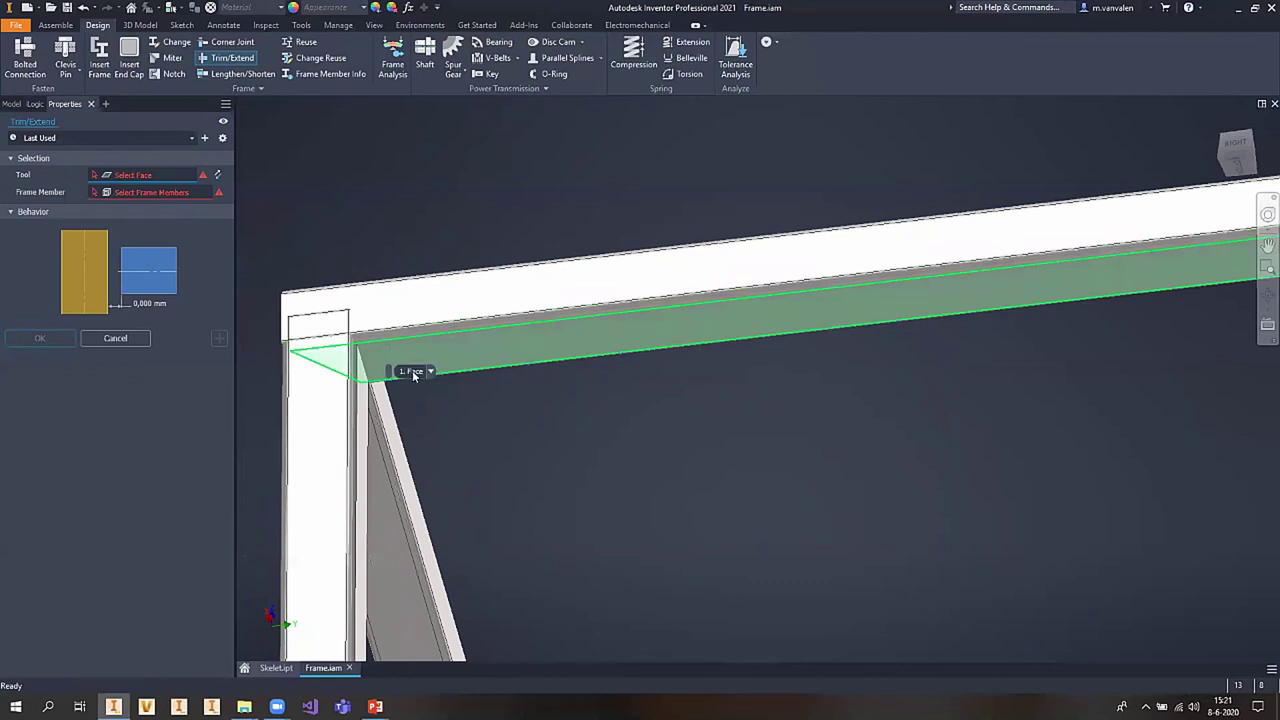
pyautogui.click(479, 351)
pyautogui.press('F5')
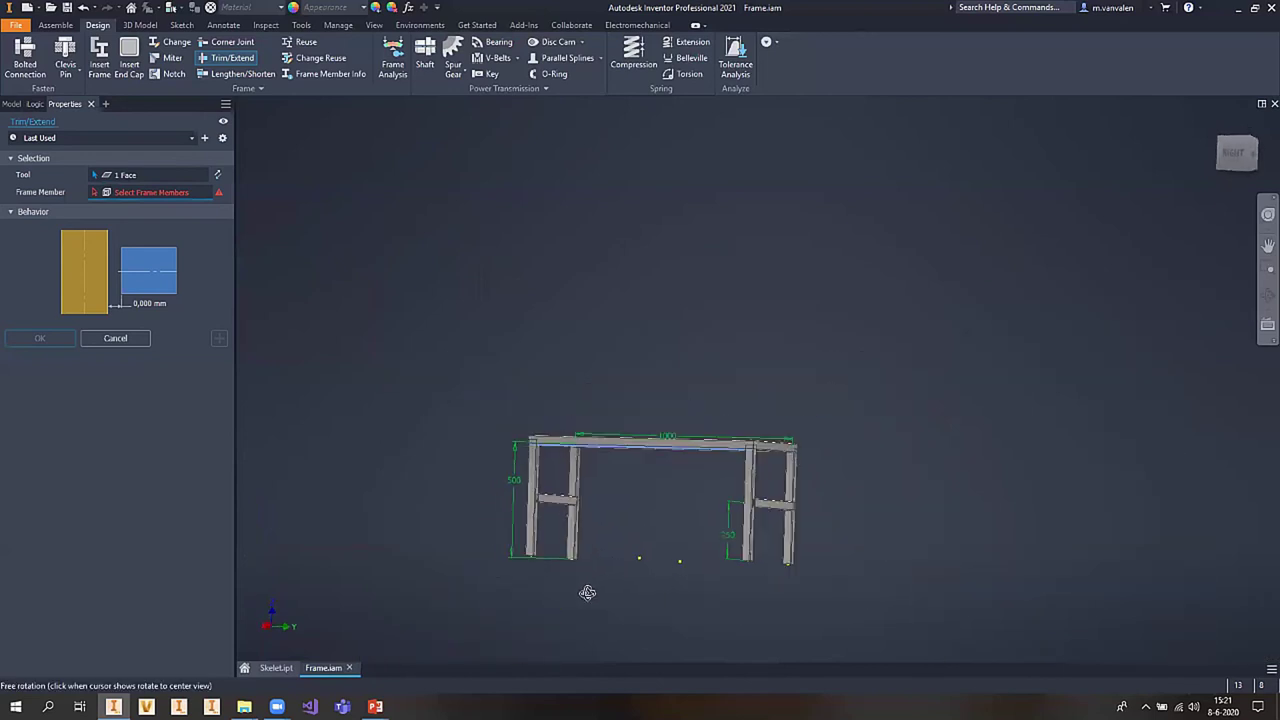
pyautogui.click(576, 462)
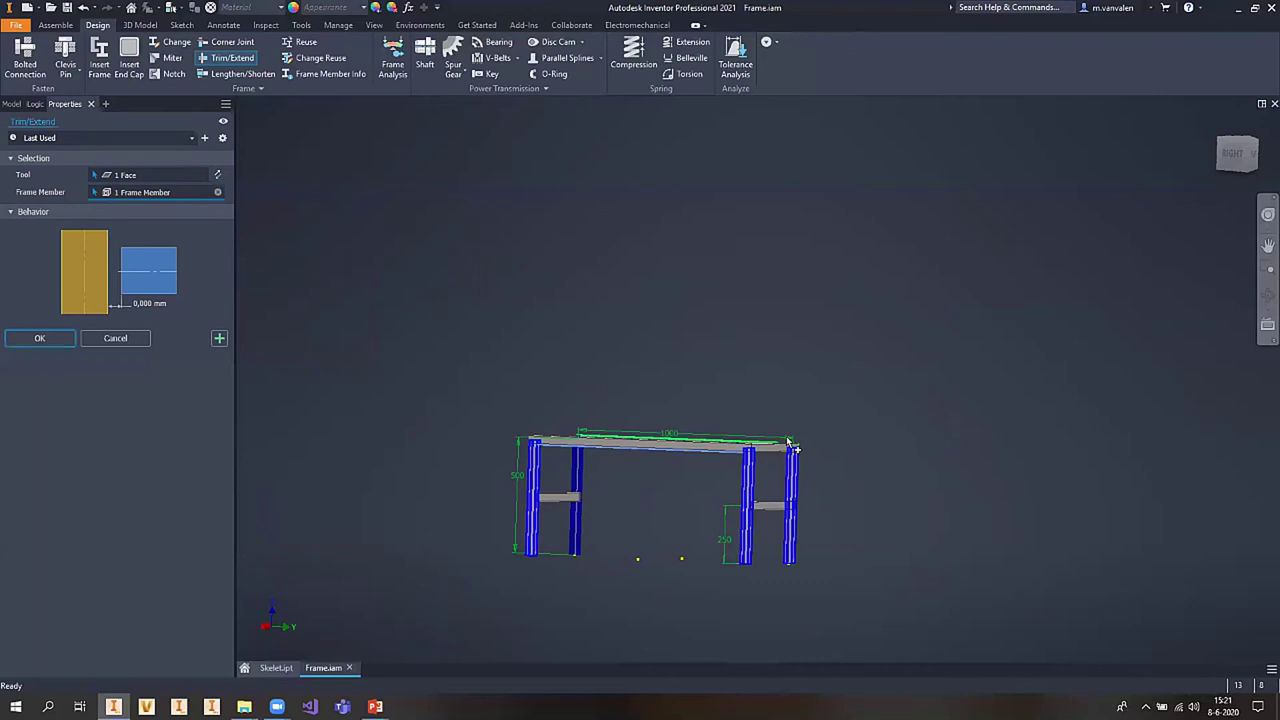
pyautogui.scroll(-2, 785, 480)
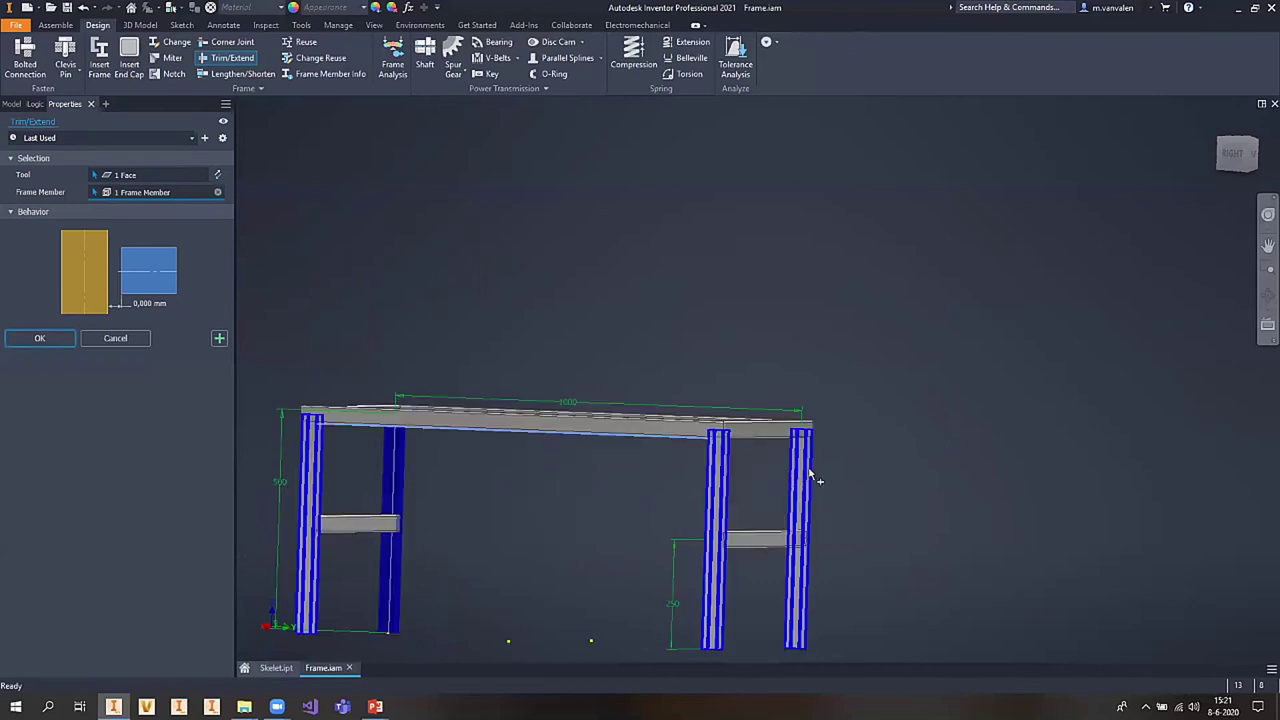
pyautogui.click(31, 343)
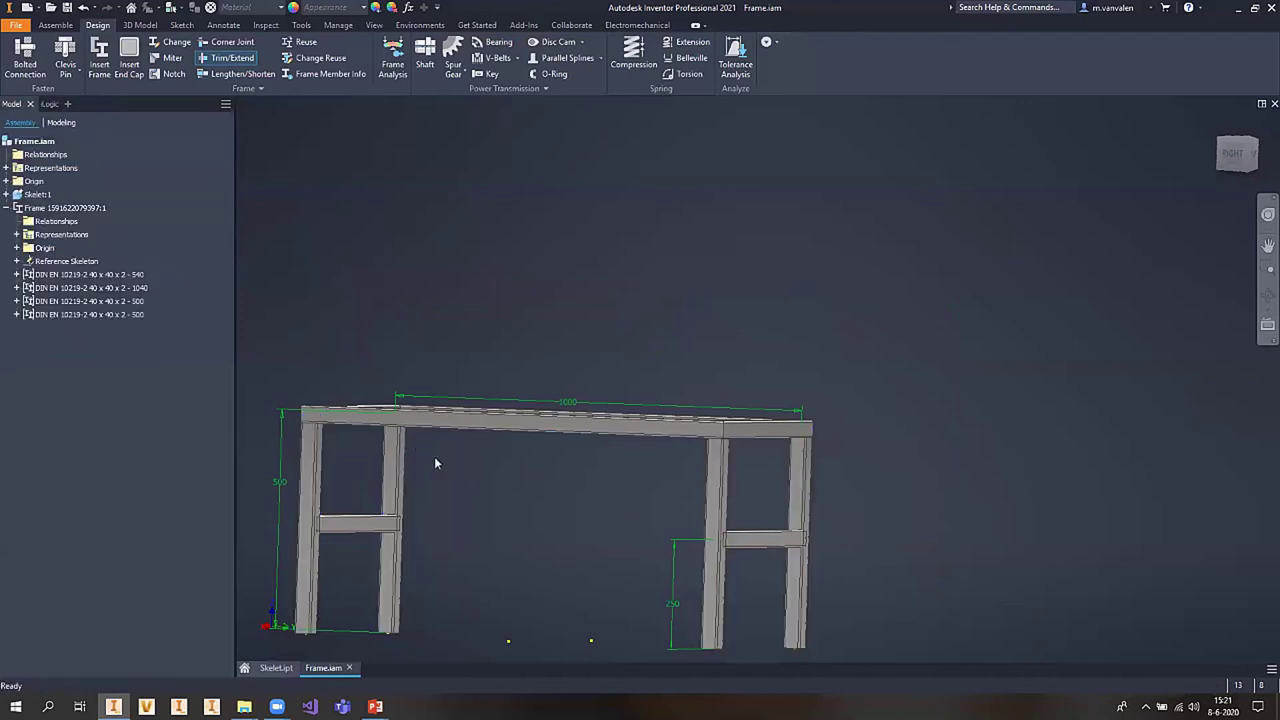
pyautogui.moveTo(510, 502)
pyautogui.mouseDown(button='middle')
pyautogui.moveTo(520, 394)
pyautogui.moveTo(517, 420)
pyautogui.moveTo(611, 429)
pyautogui.moveTo(531, 443)
pyautogui.moveTo(535, 494)
pyautogui.moveTo(417, 491)
pyautogui.moveTo(679, 458)
pyautogui.moveTo(560, 420)
pyautogui.moveTo(502, 375)
pyautogui.mouseUp(button='middle')
pyautogui.scroll(2, 468, 459)
pyautogui.scroll(-3, 502, 376)
# - Trim the cross members to fit against the inner leg face
pyautogui.press('Return')
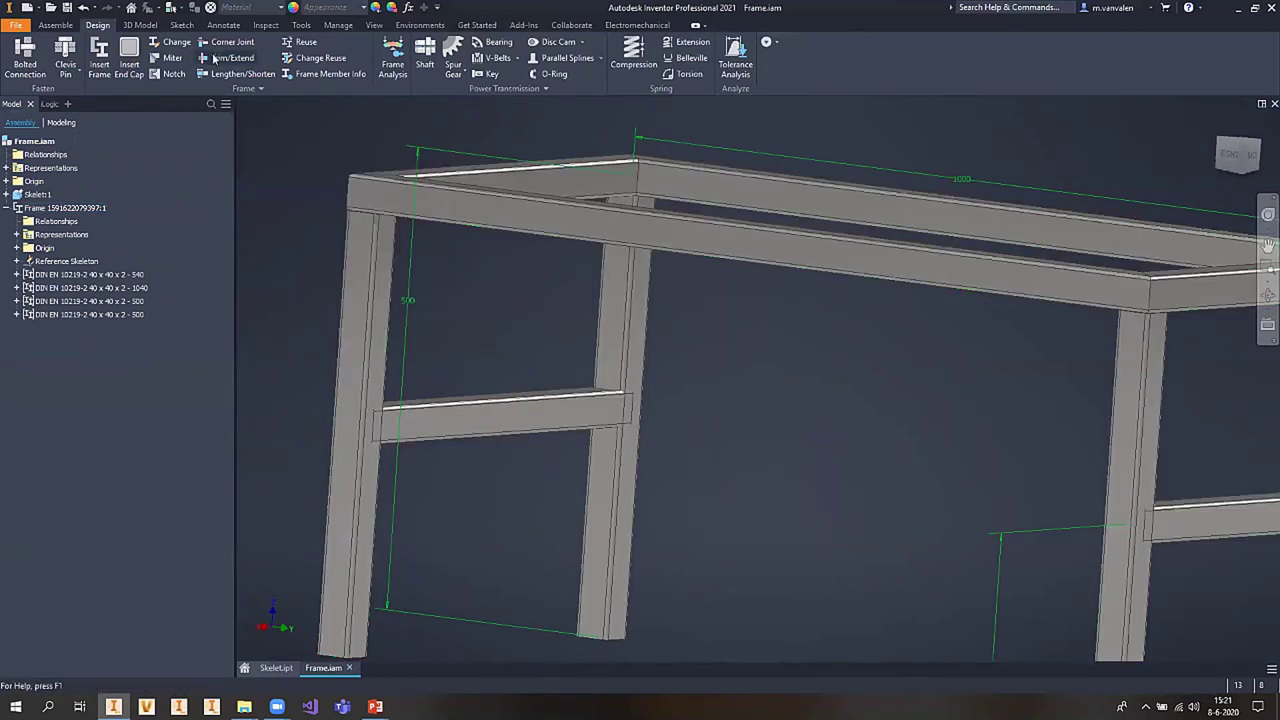
pyautogui.click(541, 404)
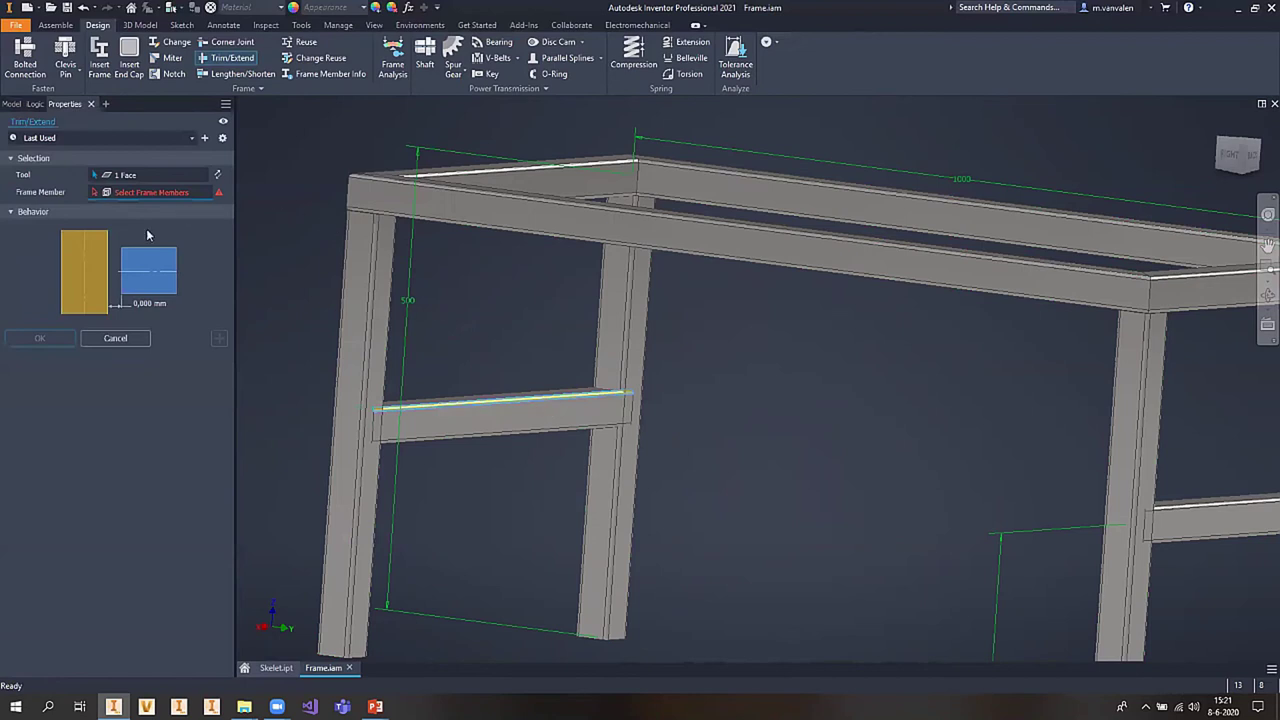
pyautogui.click(201, 176)
pyautogui.click(614, 302)
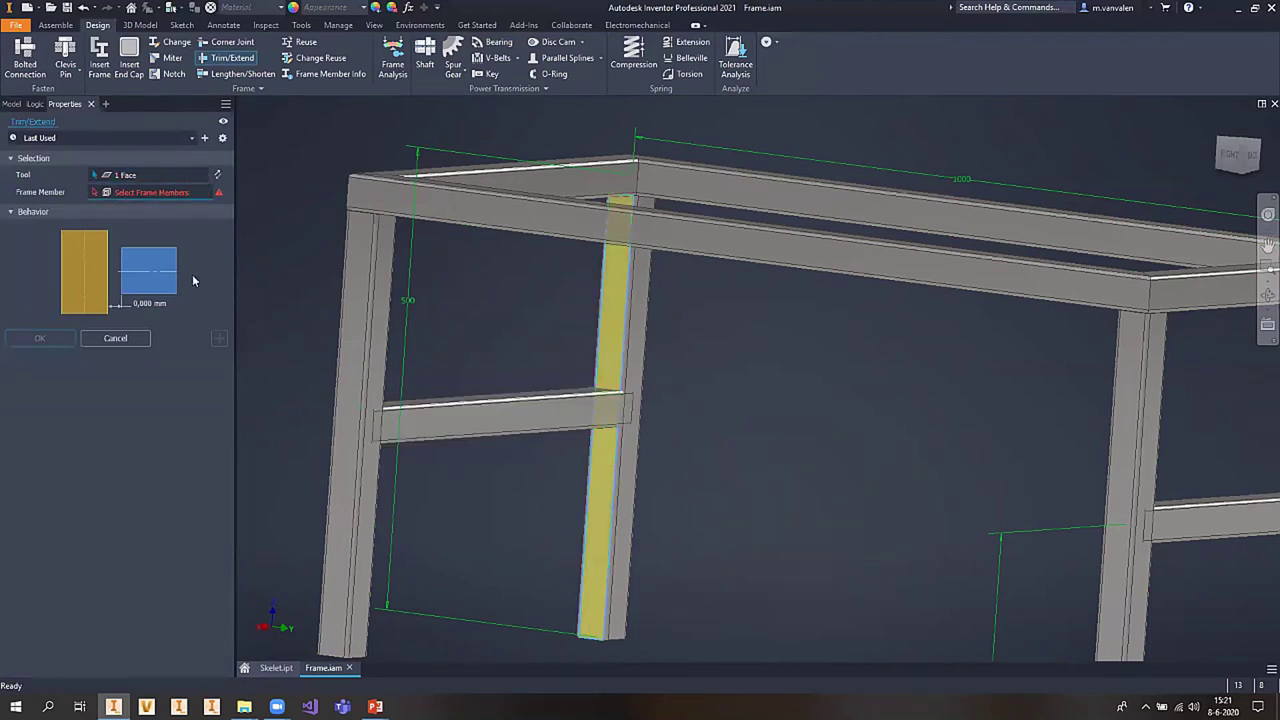
pyautogui.click(528, 423)
pyautogui.scroll(-5, 820, 560)
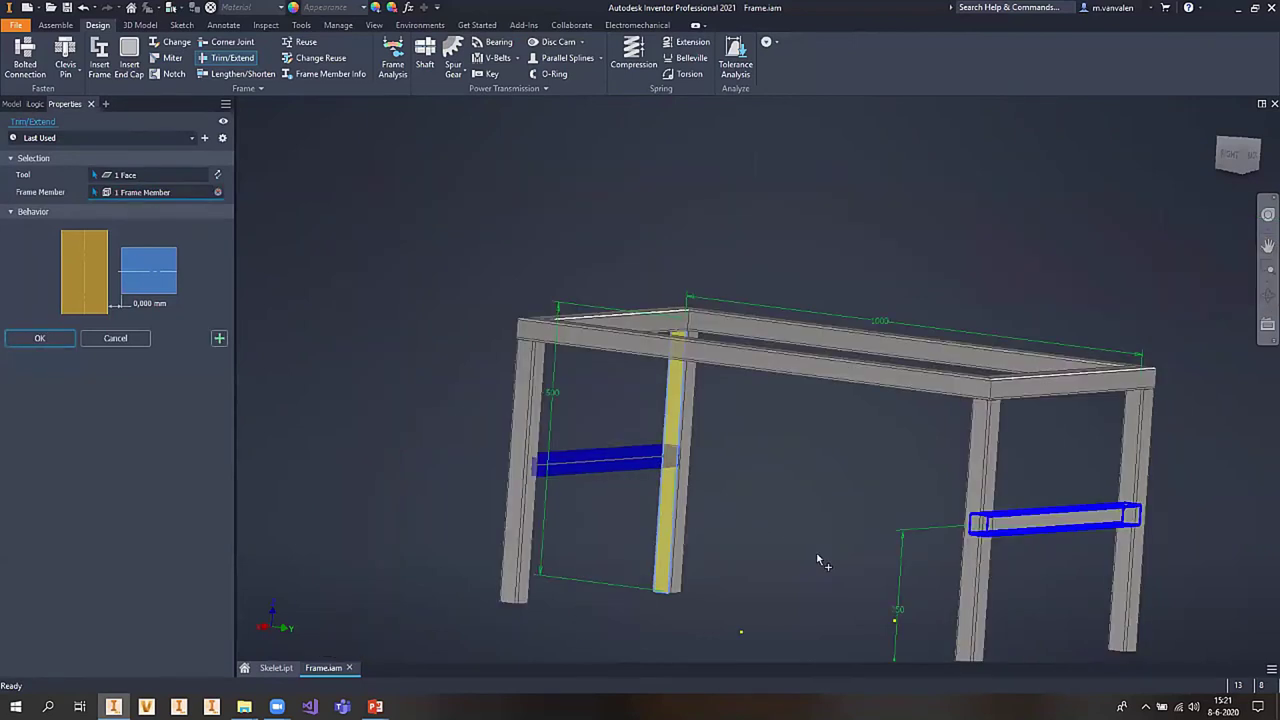
pyautogui.scroll(5, 859, 540)
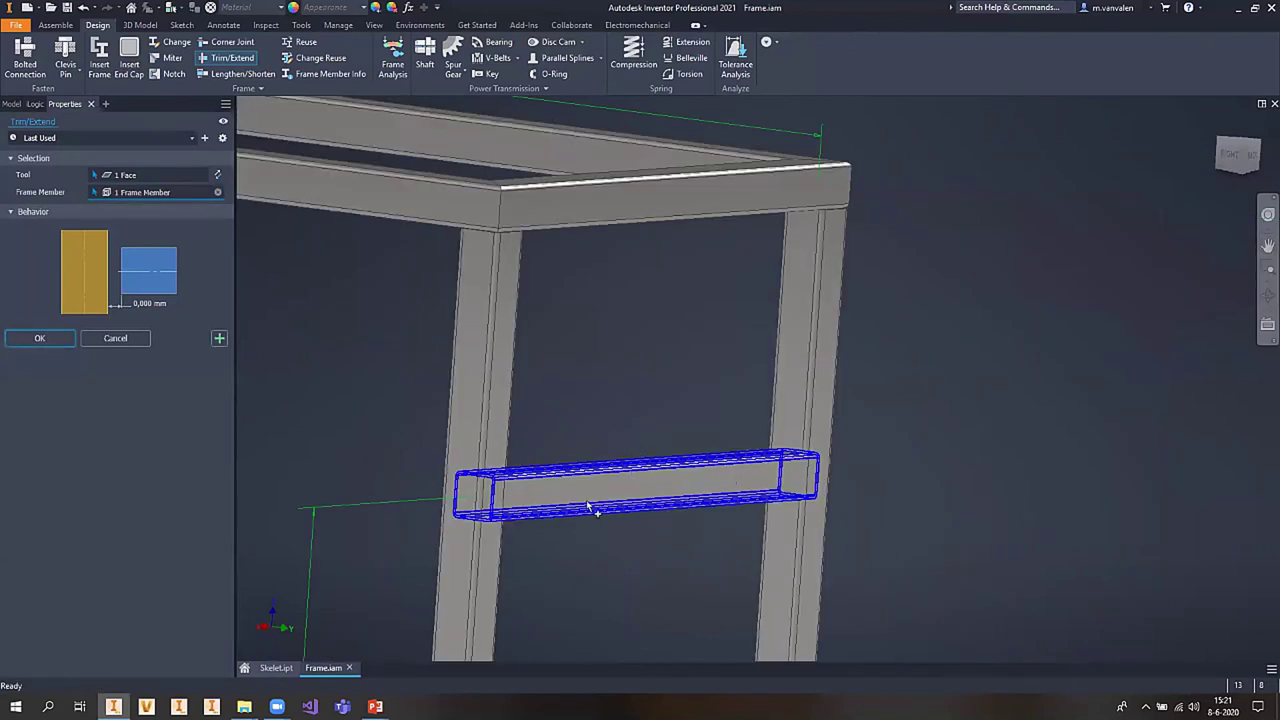
pyautogui.scroll(-3, 590, 508)
pyautogui.click(40, 338)
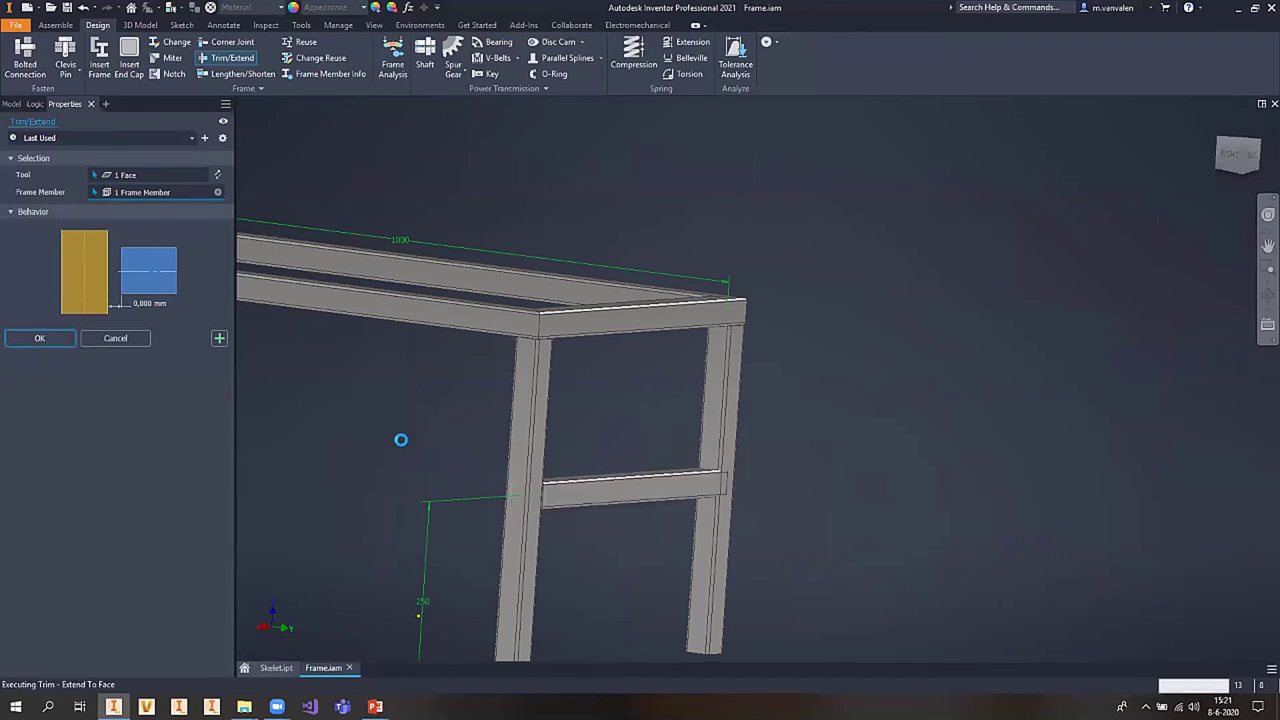
# - Fit the horizontal cross member on the other side against its inner leg face
pyautogui.click(225, 57)
pyautogui.moveTo(650, 360)
pyautogui.keyDown('shift'); pyautogui.mouseDown(button='middle')
pyautogui.moveTo(734, 371)
pyautogui.moveTo(646, 280)
pyautogui.mouseUp(button='middle'); pyautogui.keyUp('shift')
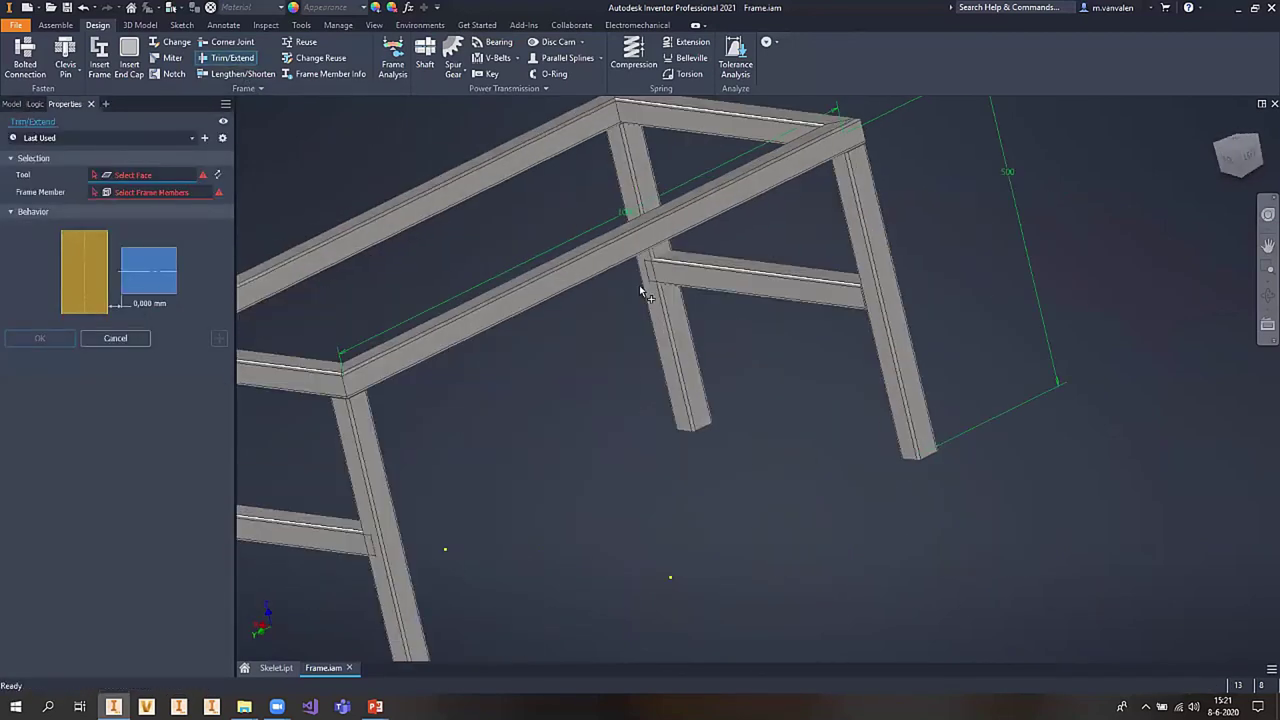
pyautogui.click(690, 342)
pyautogui.click(706, 281)
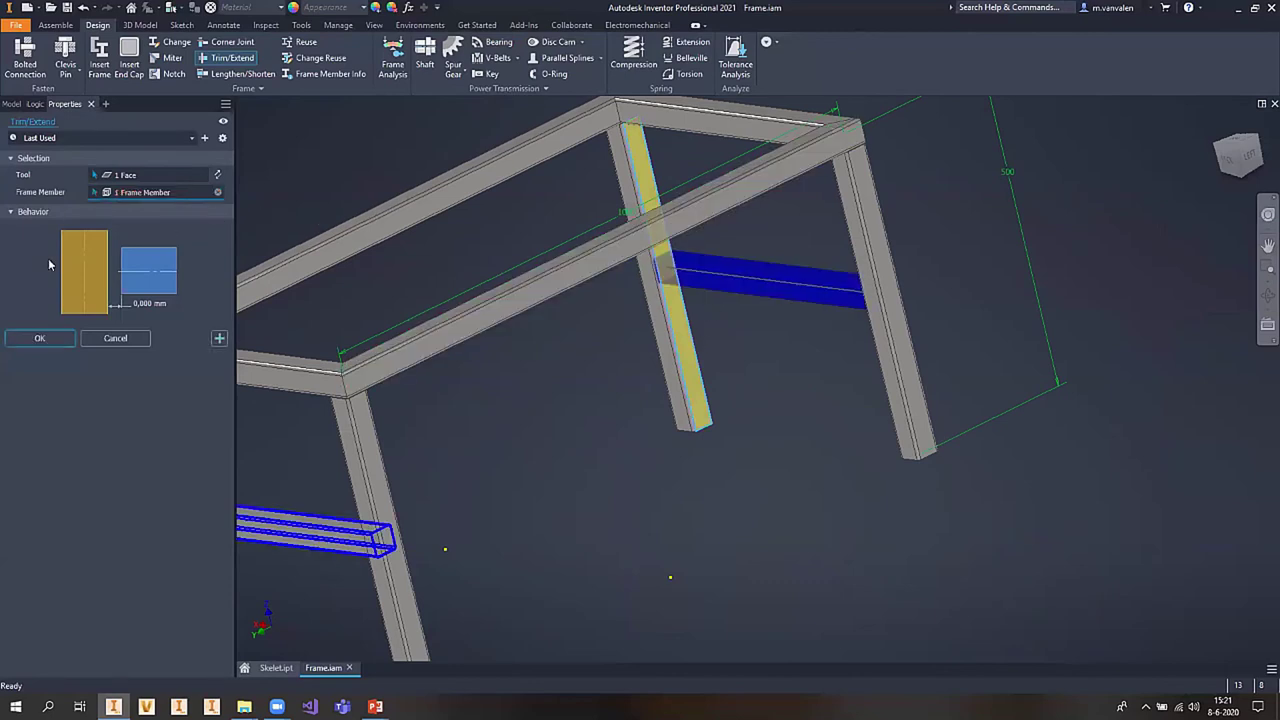
pyautogui.click(40, 338)
# - Window-select the whole frame for an interference check
pyautogui.moveTo(416, 414)
pyautogui.keyDown('shift'); pyautogui.mouseDown(button='middle')
pyautogui.moveTo(474, 454)
pyautogui.moveTo(542, 435)
pyautogui.mouseUp(button='middle'); pyautogui.keyUp('shift')
pyautogui.scroll(-2, 542, 435)
pyautogui.moveTo(877, 586); pyautogui.dragTo(331, 249)
pyautogui.click(265, 25)
# - Run Analyze Interference on the selected frame and dismiss the no-interference message
pyautogui.click(18, 64)
pyautogui.click(330, 183)
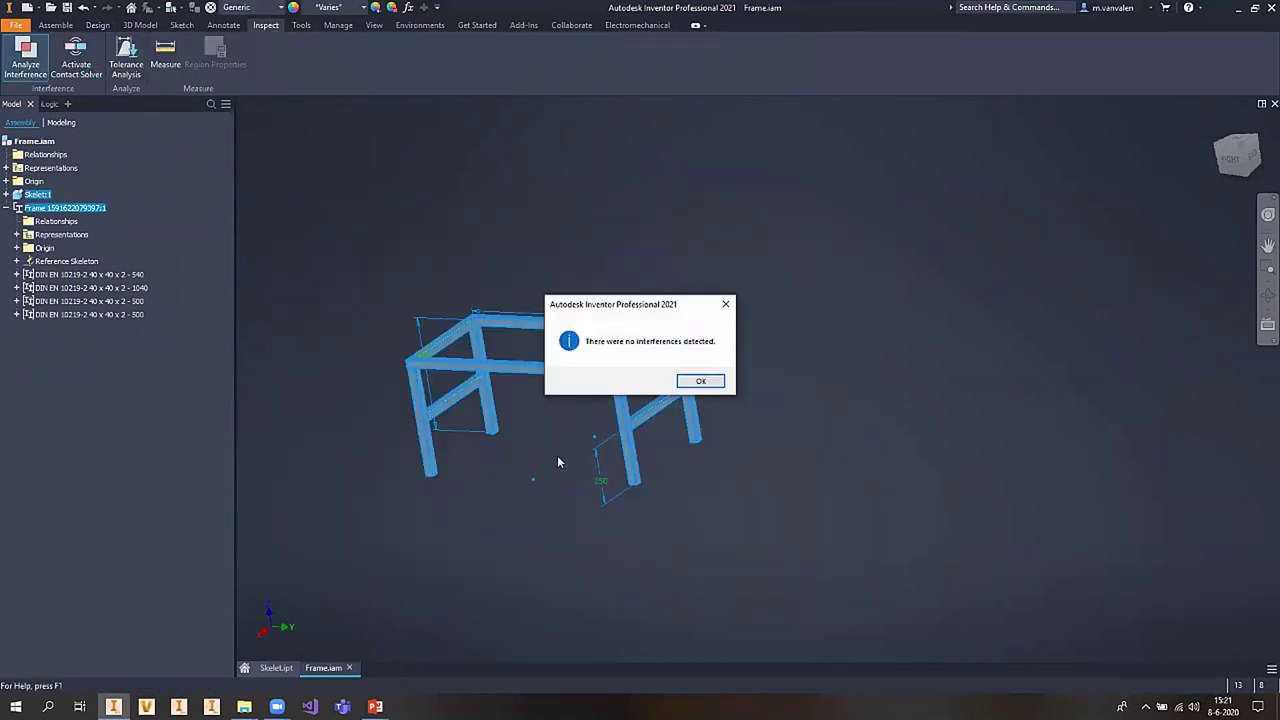
pyautogui.click(705, 383)
# - Clear the selection, inspect the leg ends, and return to the Design tab
pyautogui.click(597, 500)
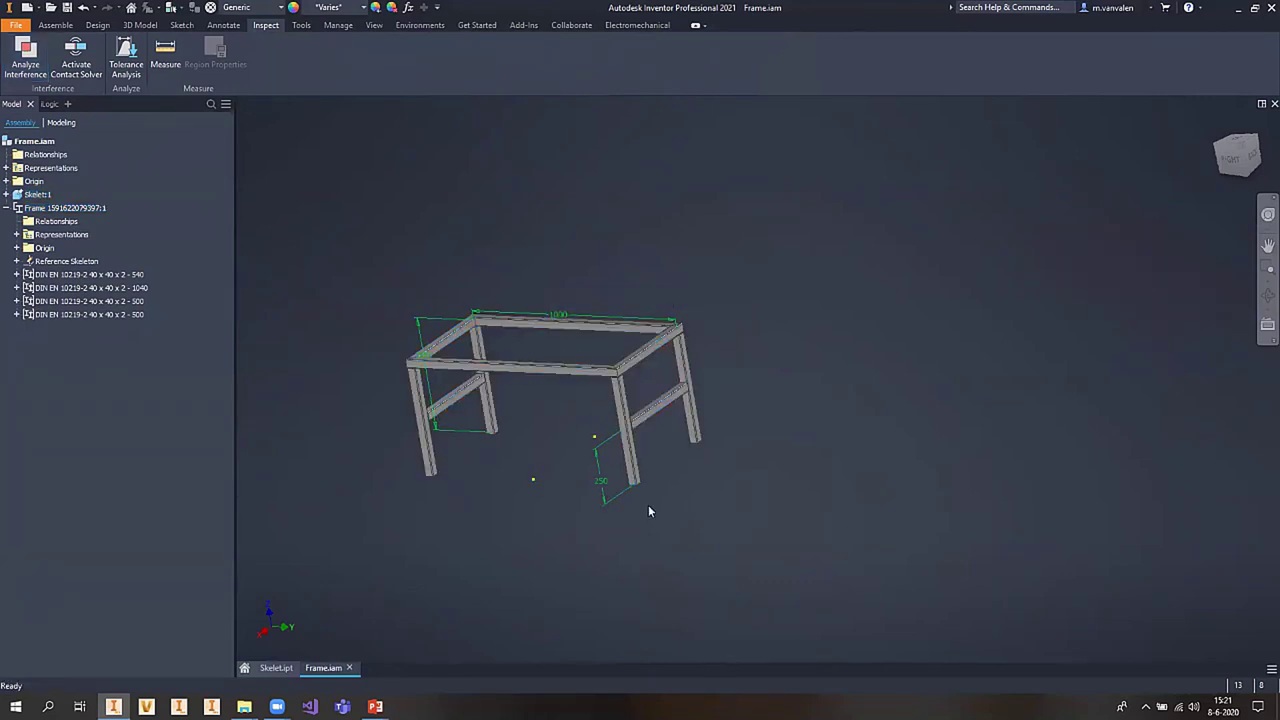
pyautogui.keyDown('shift'); pyautogui.moveTo(648, 504); pyautogui.dragTo(656, 447, button='middle'); pyautogui.keyUp('shift')
pyautogui.scroll(5, 625, 433)
pyautogui.scroll(4, 625, 433)
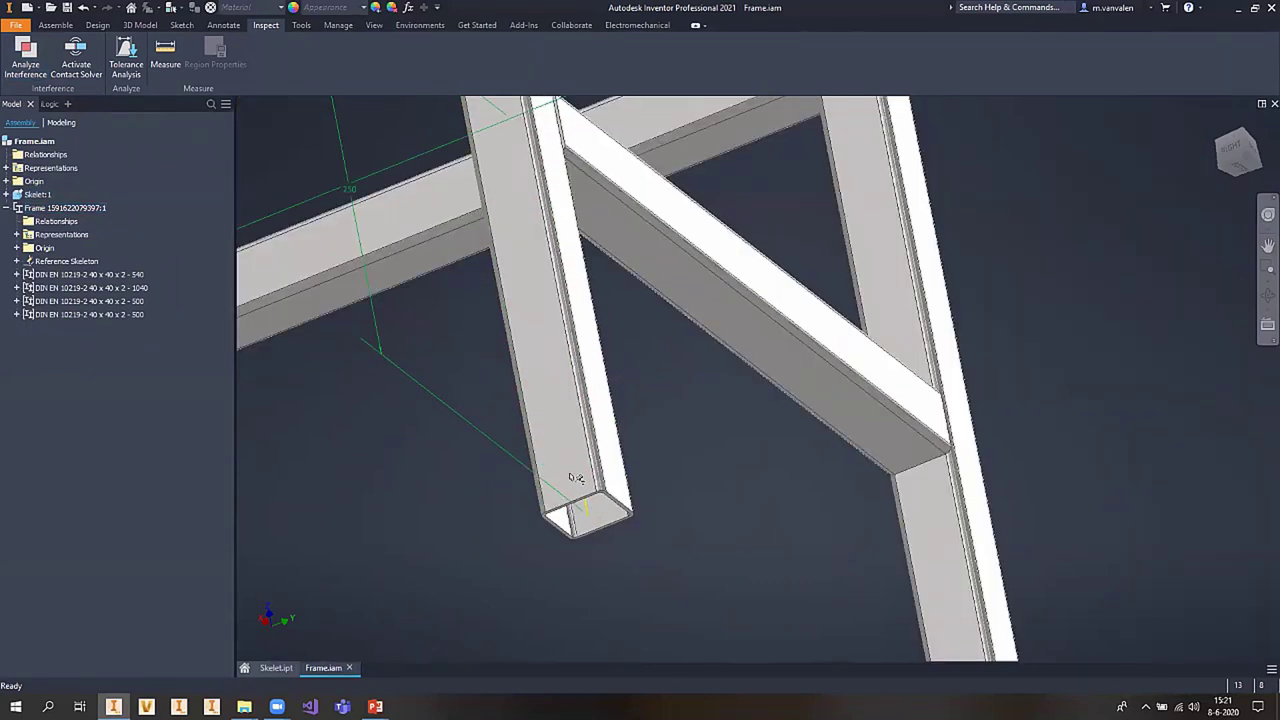
pyautogui.scroll(-3, 590, 505)
pyautogui.scroll(-2, 565, 475)
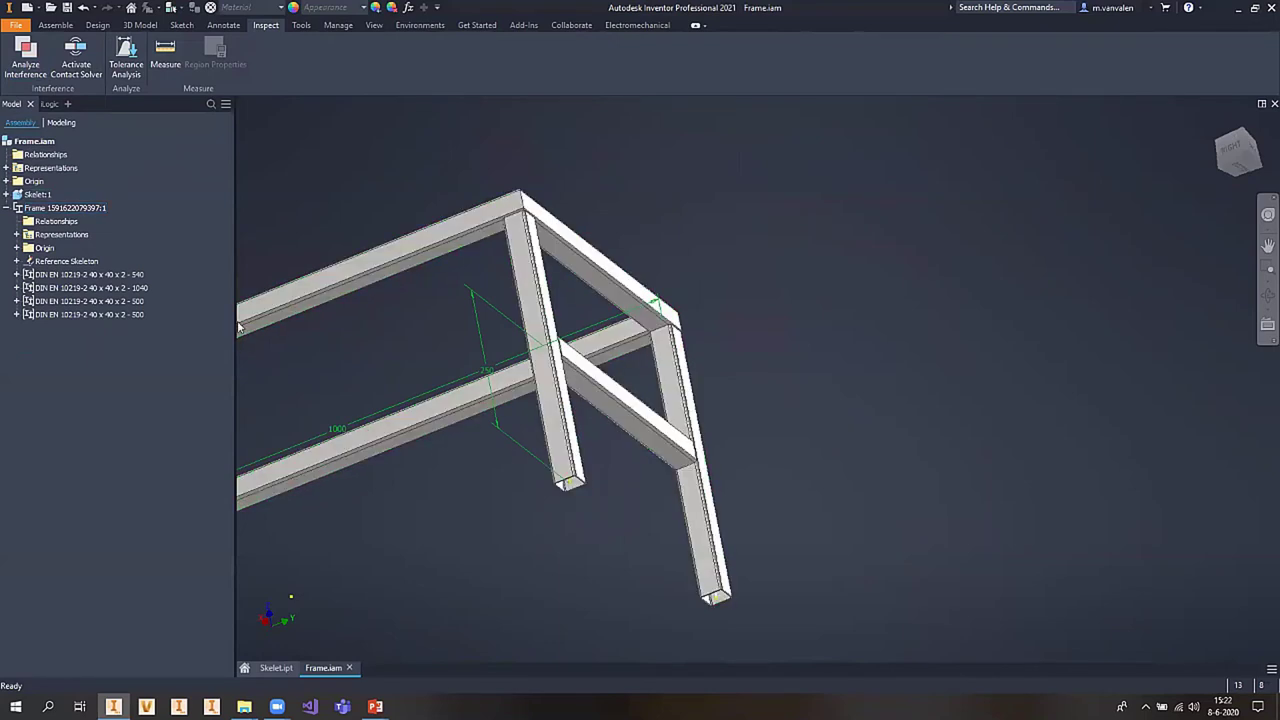
pyautogui.click(102, 26)
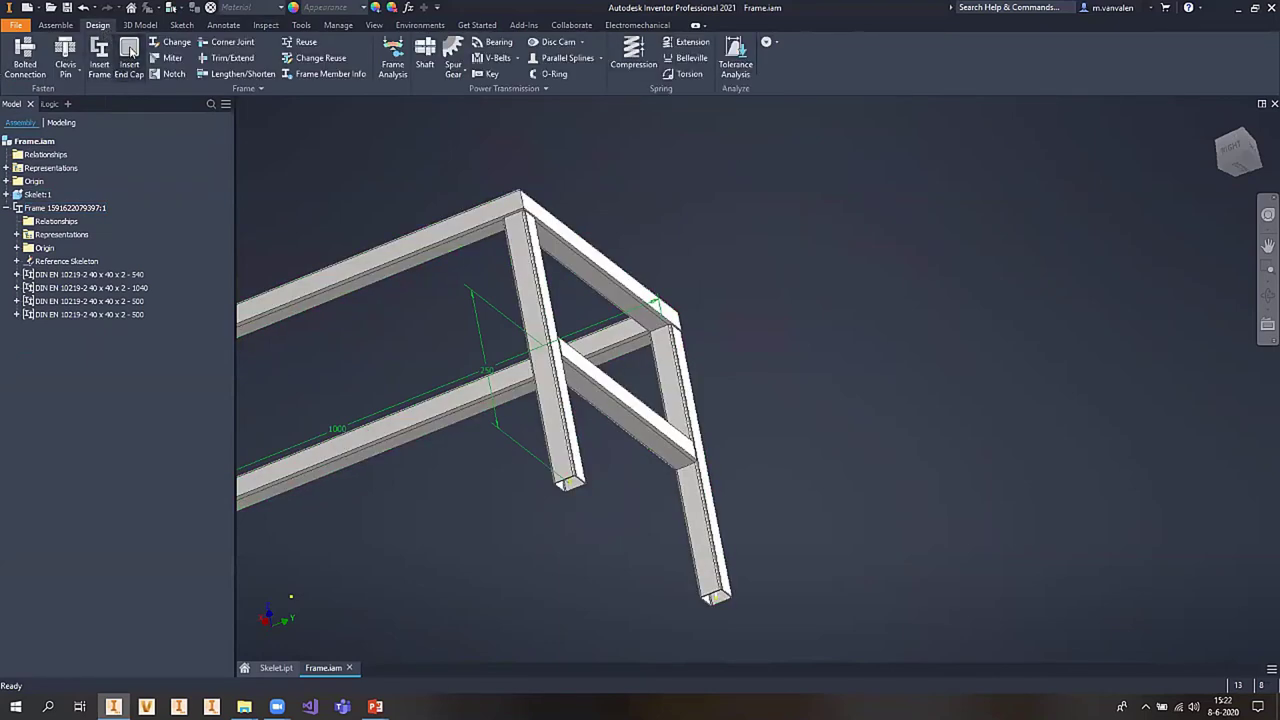
# - Start Insert End Cap and select the first leg's bottom end face
pyautogui.click(130, 50)
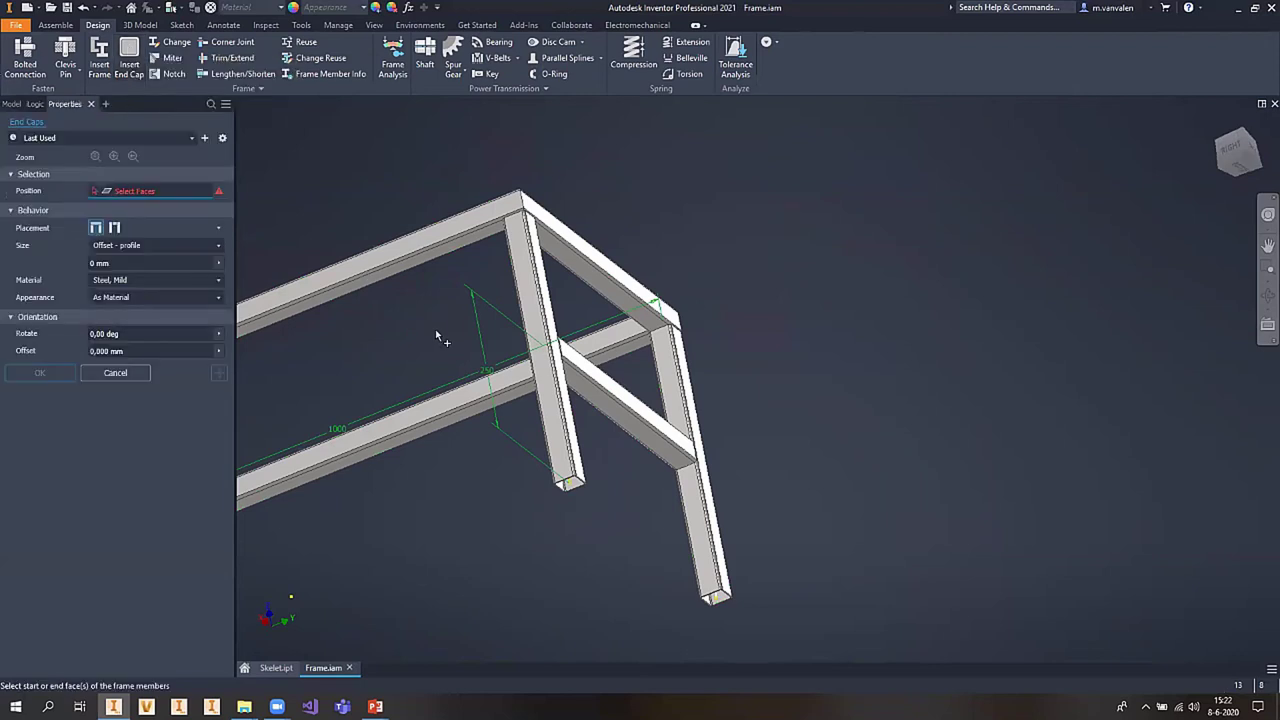
pyautogui.moveTo(435, 329); pyautogui.dragTo(786, 228, button='middle')
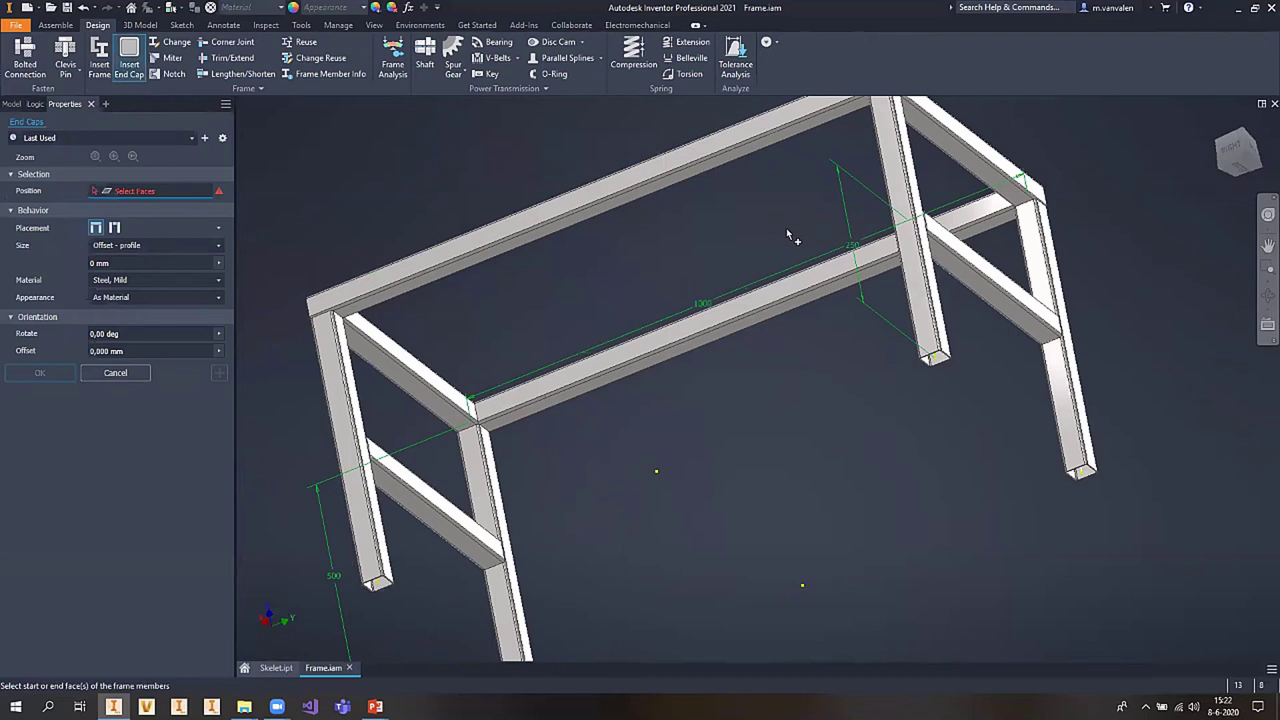
pyautogui.moveTo(647, 505); pyautogui.dragTo(577, 366, button='middle')
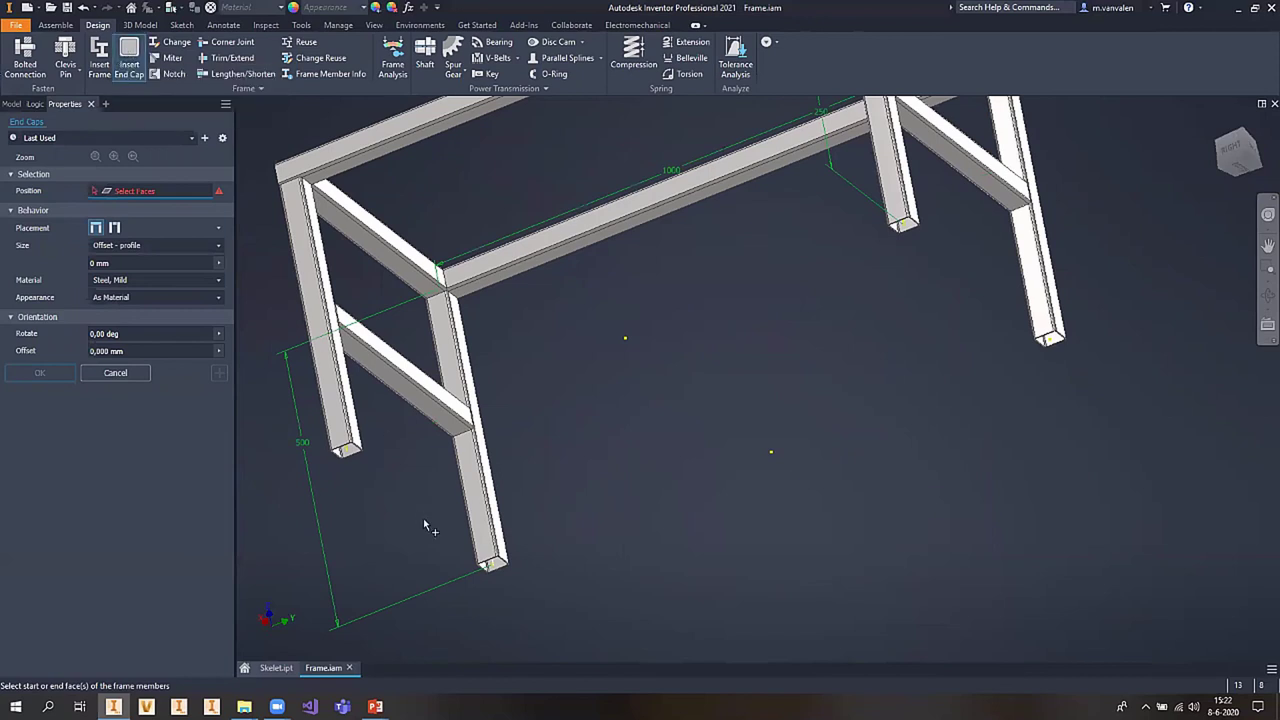
pyautogui.scroll(5, 480, 560)
pyautogui.scroll(5, 854, 302)
pyautogui.scroll(-2, 854, 302)
pyautogui.scroll(-2, 778, 385)
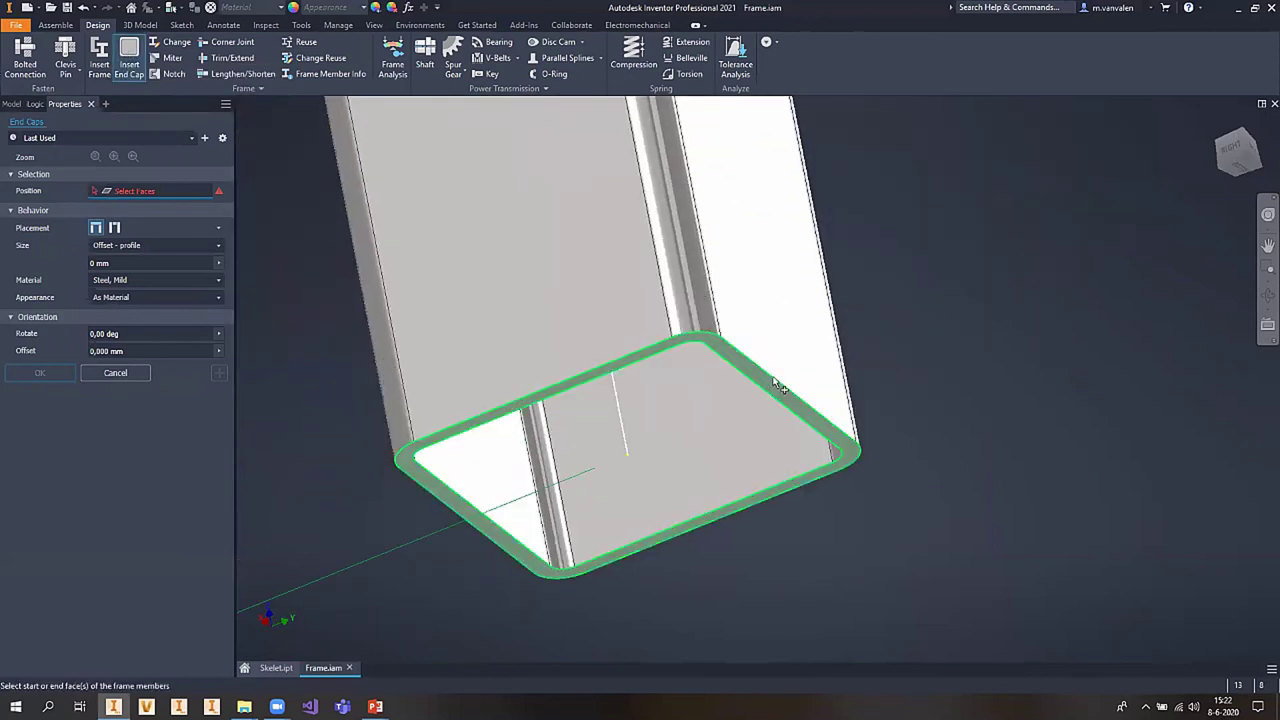
pyautogui.click(772, 388)
pyautogui.scroll(-2, 772, 388)
pyautogui.scroll(-2, 772, 388)
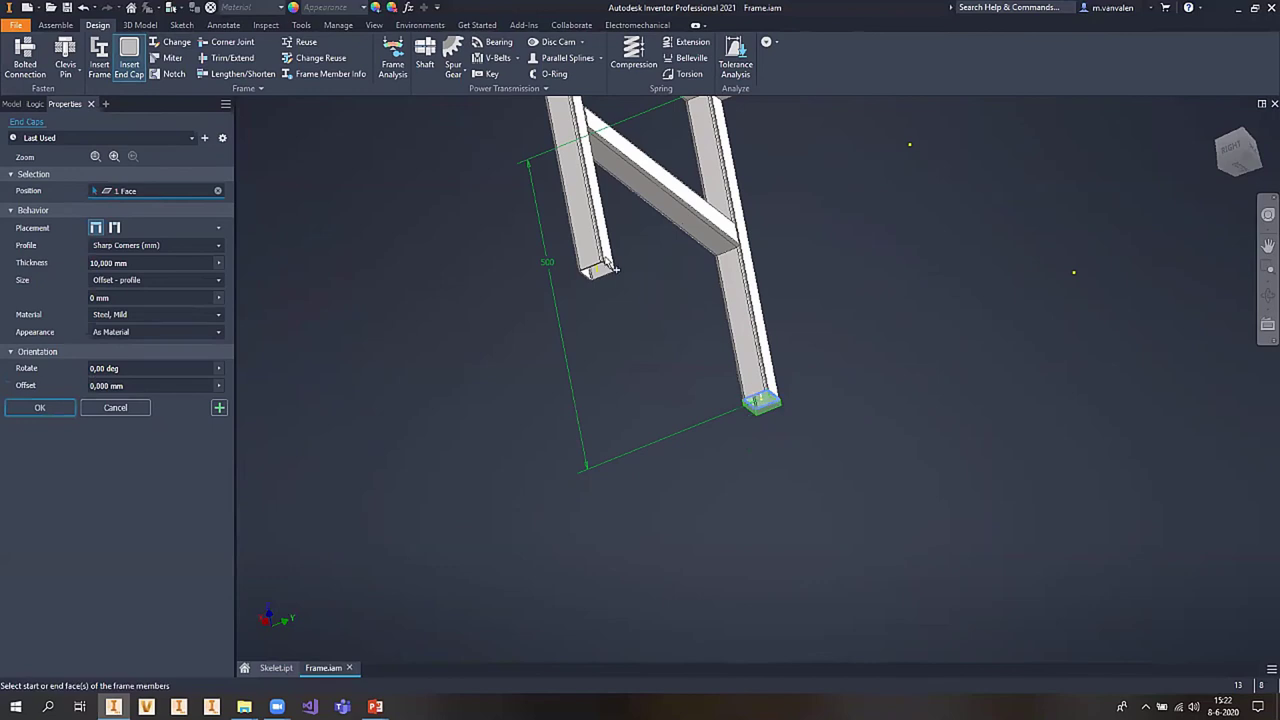
pyautogui.scroll(4, 648, 352)
pyautogui.scroll(-3, 814, 383)
pyautogui.scroll(-2, 283, 451)
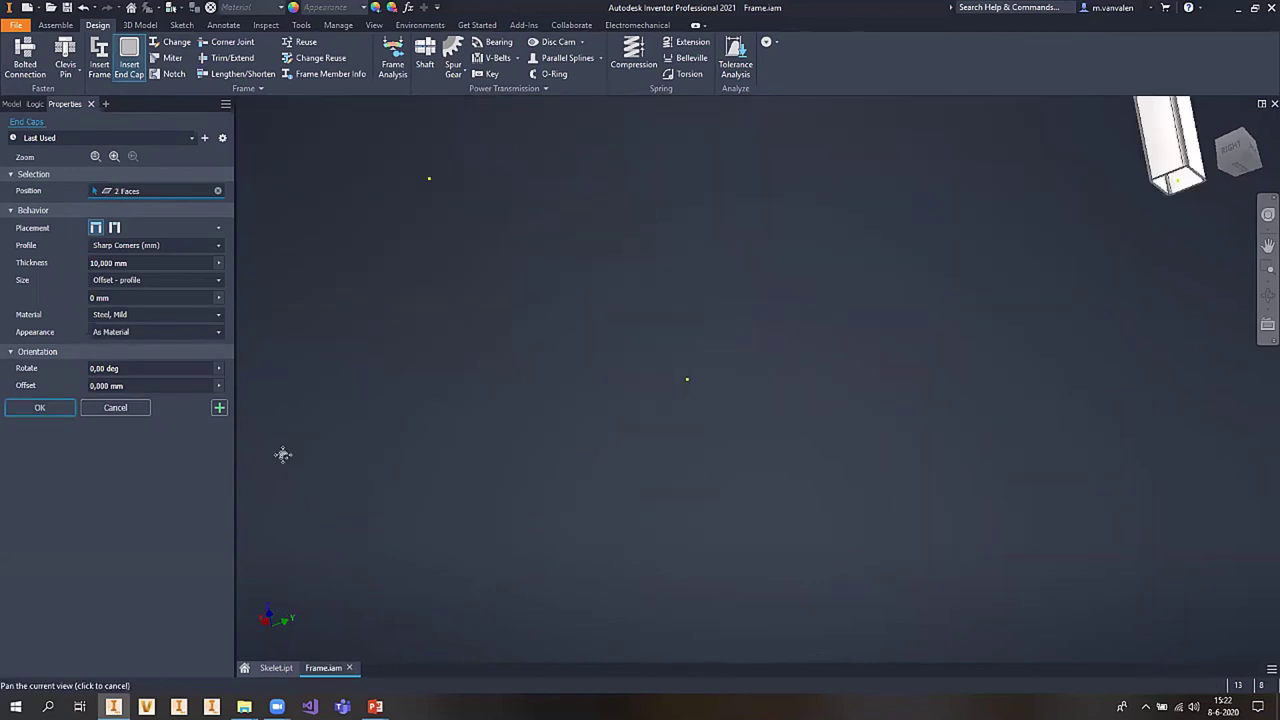
pyautogui.scroll(2, 897, 288)
# - Add the bottom end faces of the other three legs so Position shows 4 Faces
pyautogui.click(897, 288)
pyautogui.scroll(3, 1128, 458)
pyautogui.scroll(2, 1108, 486)
pyautogui.click(1095, 490)
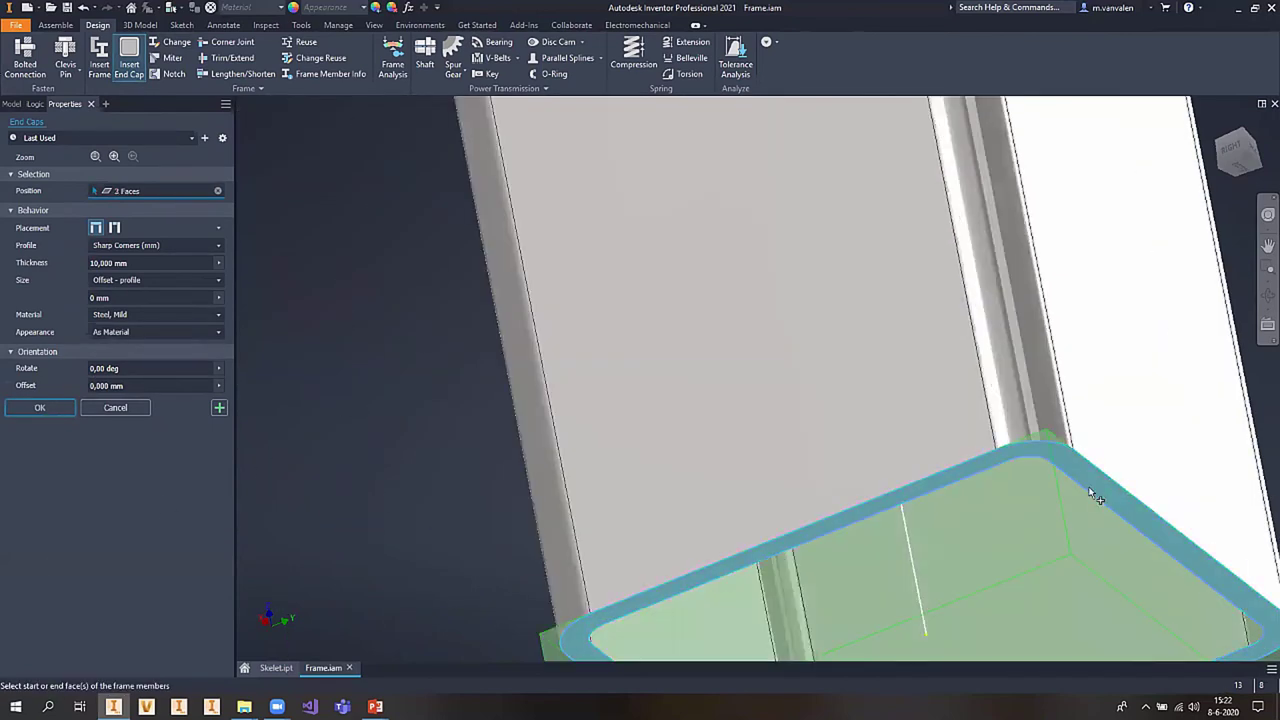
pyautogui.scroll(-3, 1091, 491)
pyautogui.scroll(3, 640, 147)
pyautogui.click(689, 180)
pyautogui.scroll(-3, 689, 180)
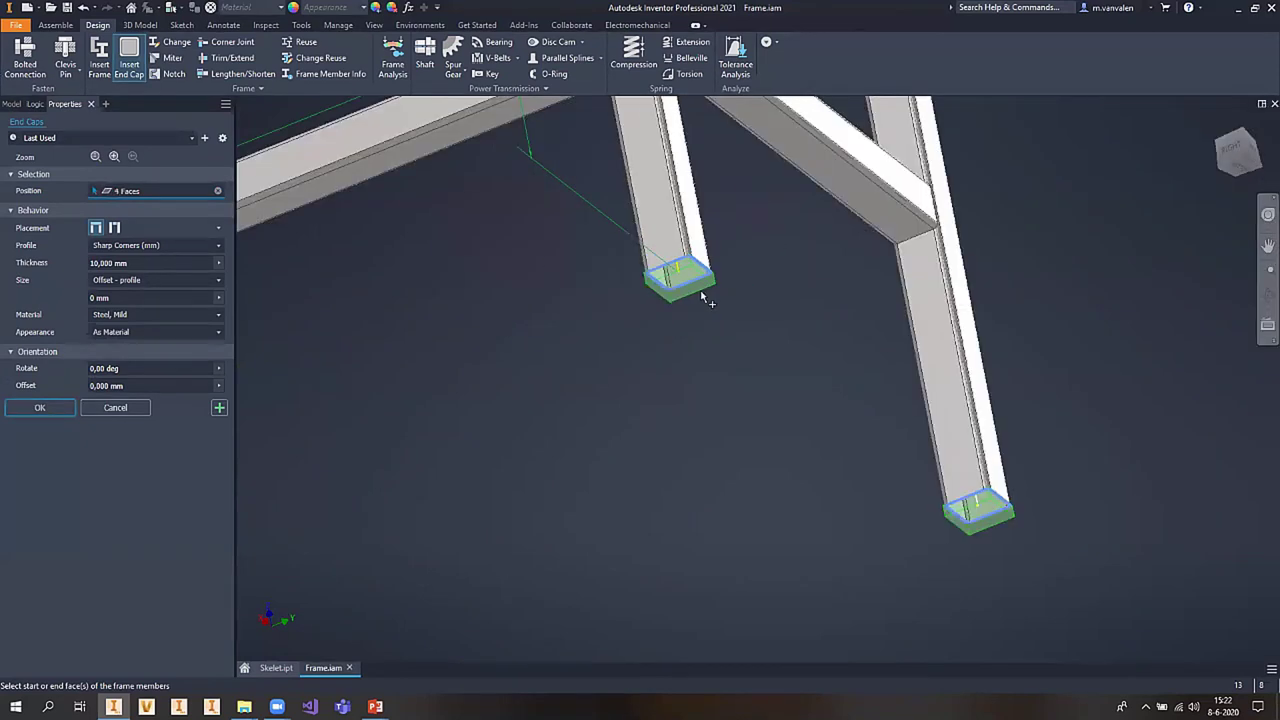
pyautogui.scroll(-2, 593, 361)
pyautogui.moveTo(593, 361)
pyautogui.mouseDown(button='middle')
pyautogui.moveTo(628, 302)
pyautogui.moveTo(594, 289)
pyautogui.mouseUp(button='middle')
pyautogui.scroll(-3, 612, 293)
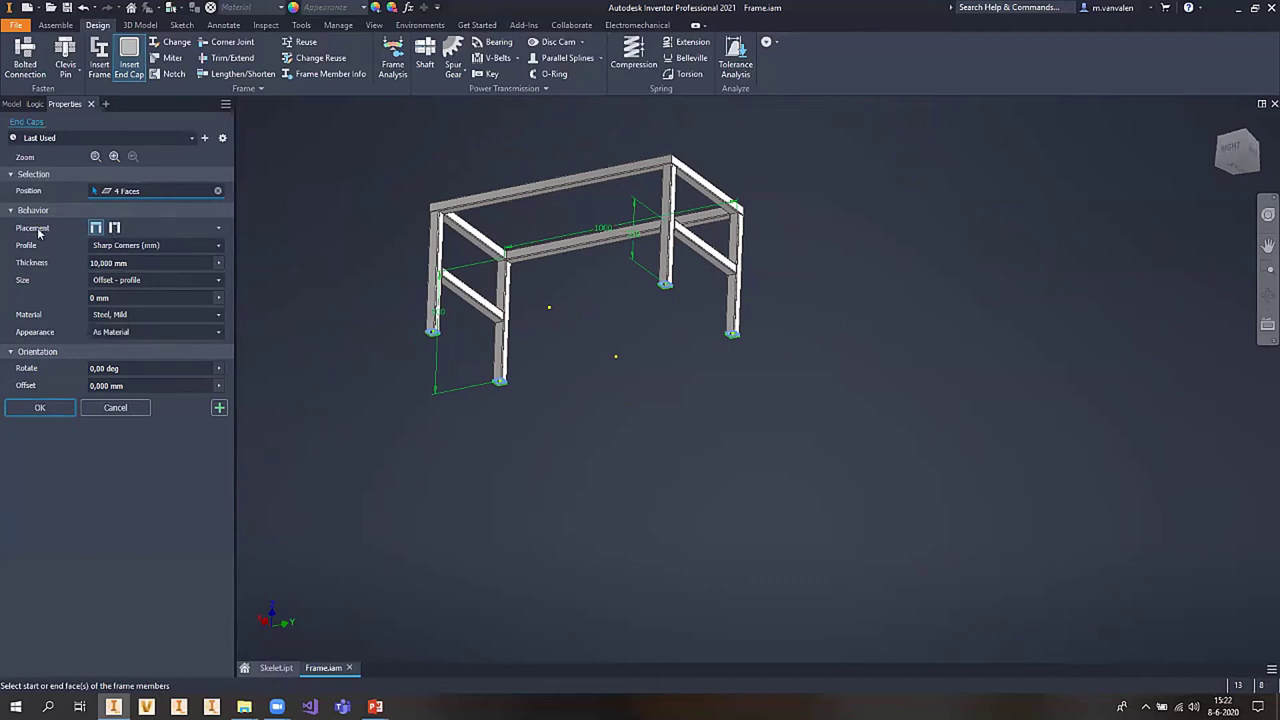
pyautogui.scroll(3, 396, 302)
pyautogui.scroll(2, 383, 290)
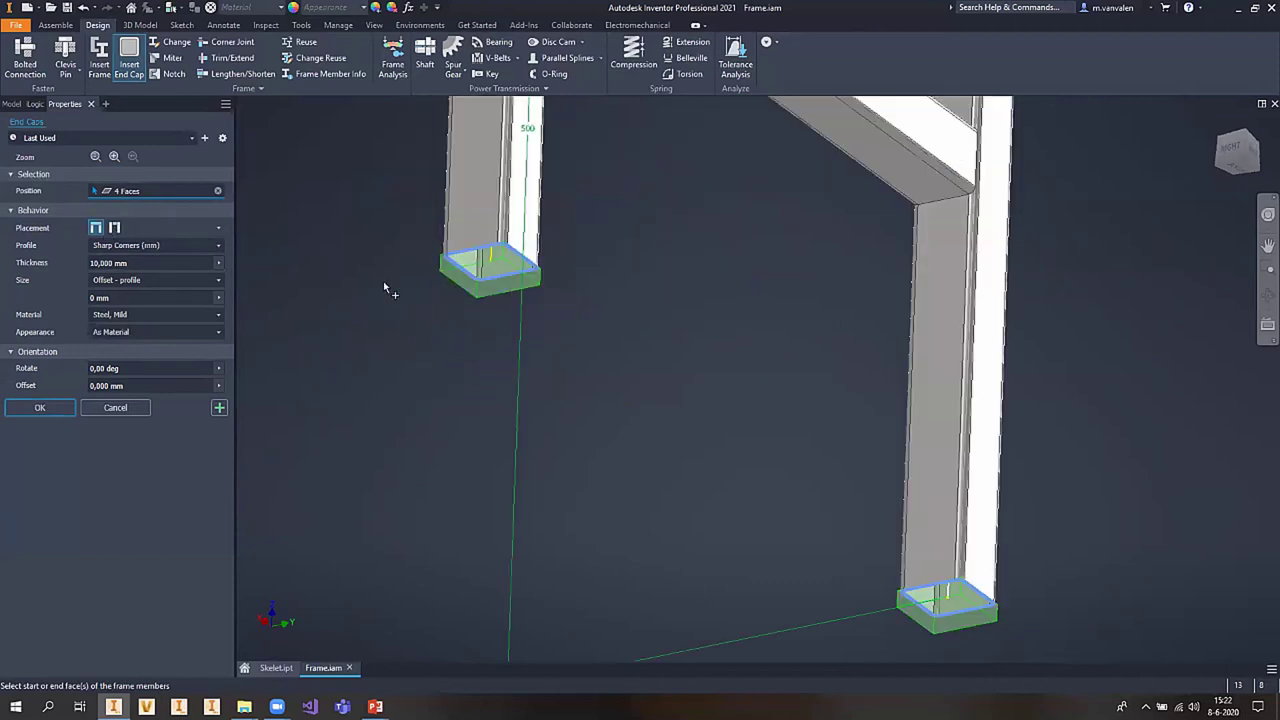
# - Set the end-cap placement so the caps extend outward below the legs
pyautogui.click(113, 228)
pyautogui.scroll(5, 447, 251)
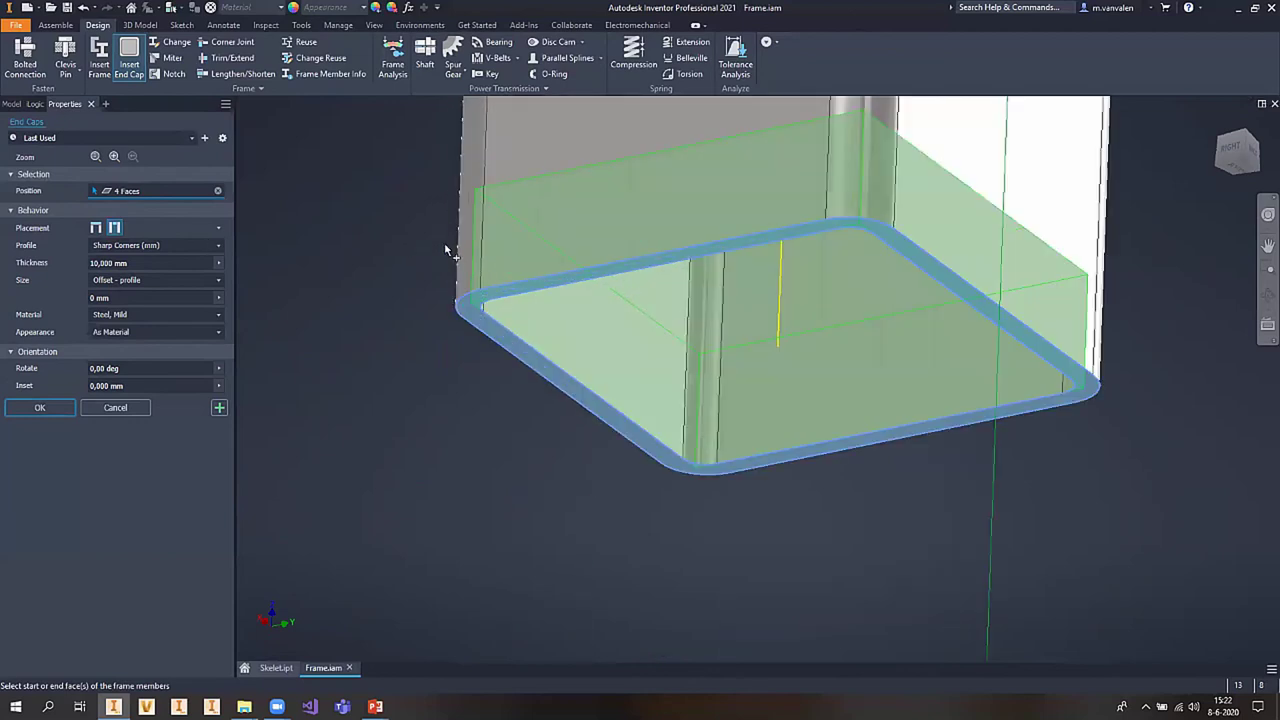
pyautogui.scroll(-3, 447, 251)
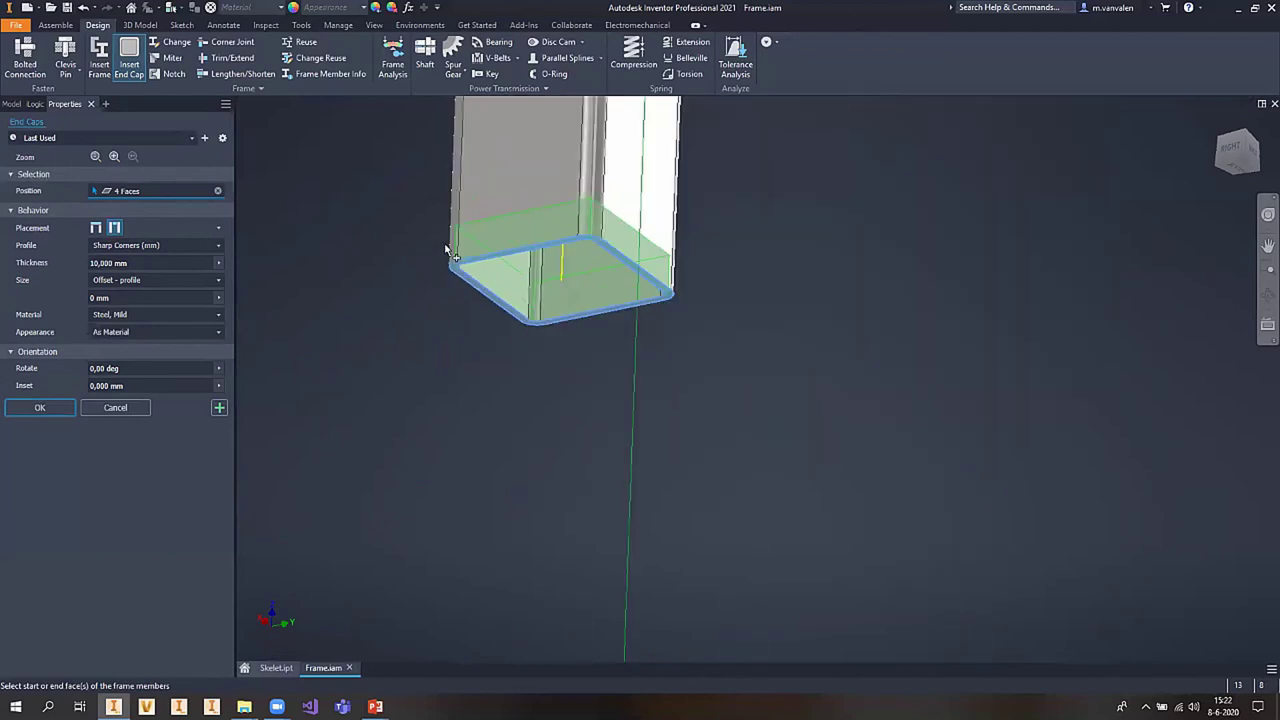
pyautogui.click(96, 228)
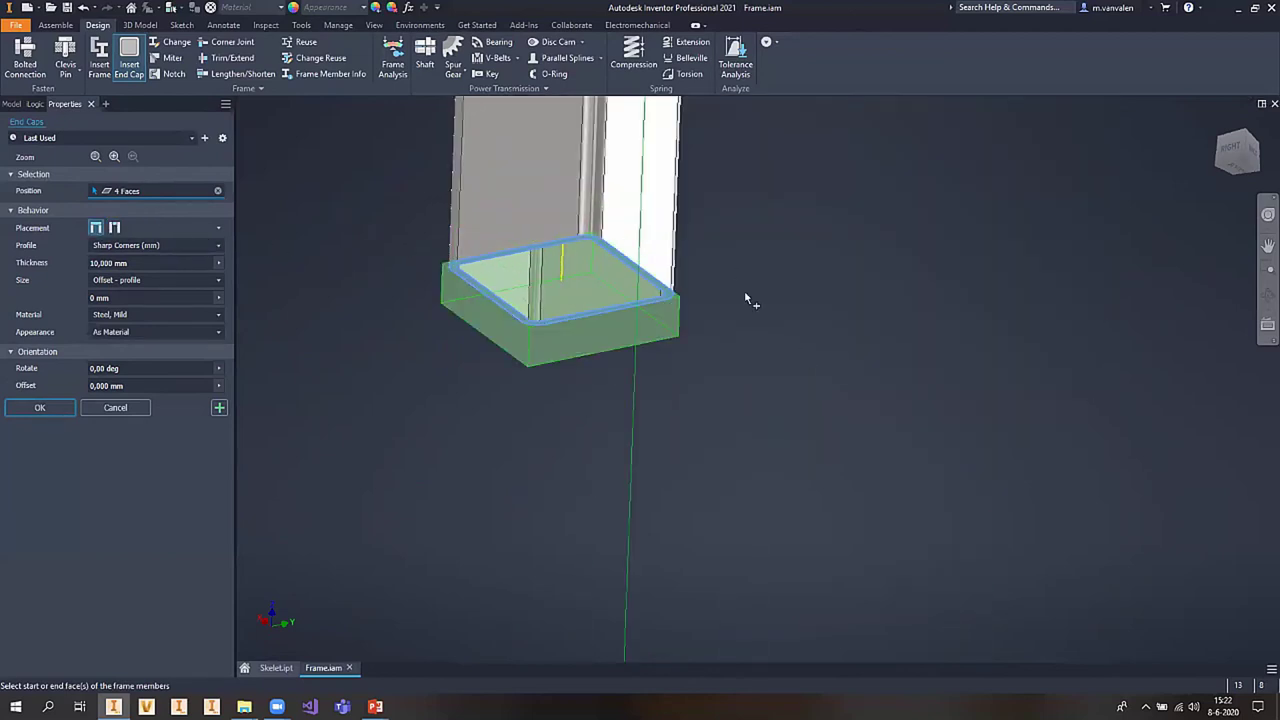
# - Give the end caps a Filleted Corners (mm) profile with fillet 4 and thickness 6
pyautogui.click(204, 247)
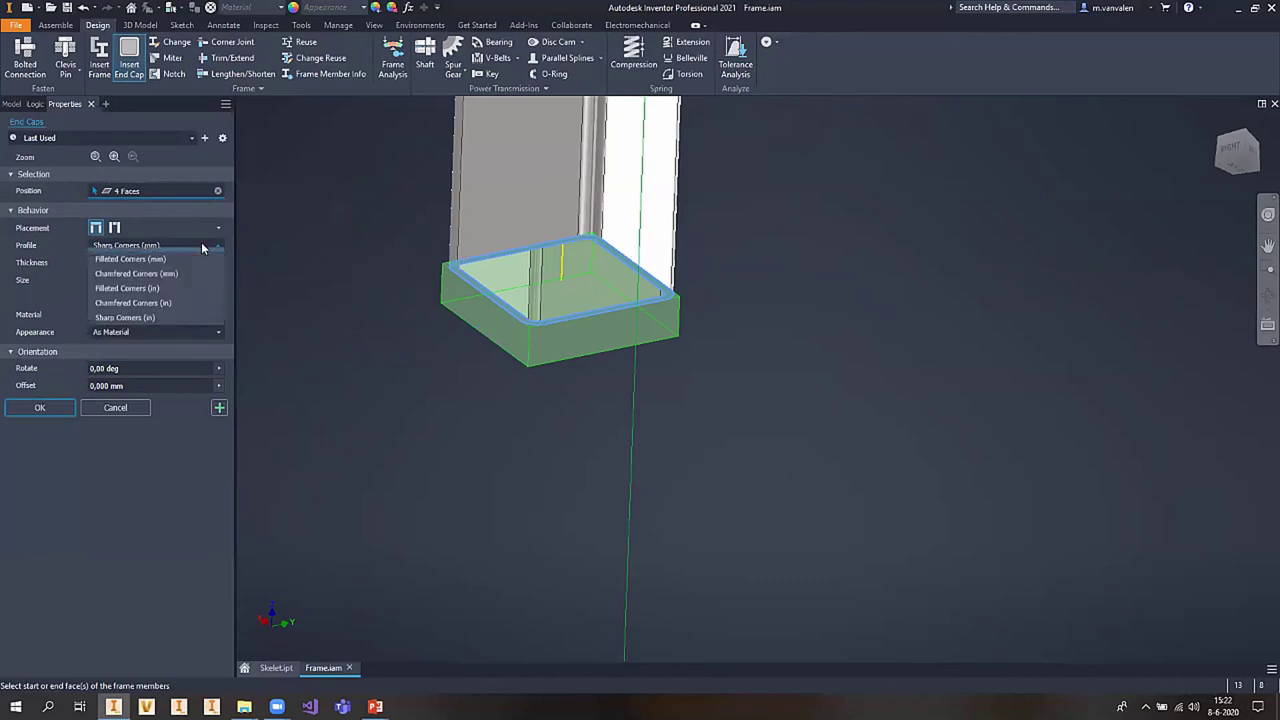
pyautogui.click(188, 272)
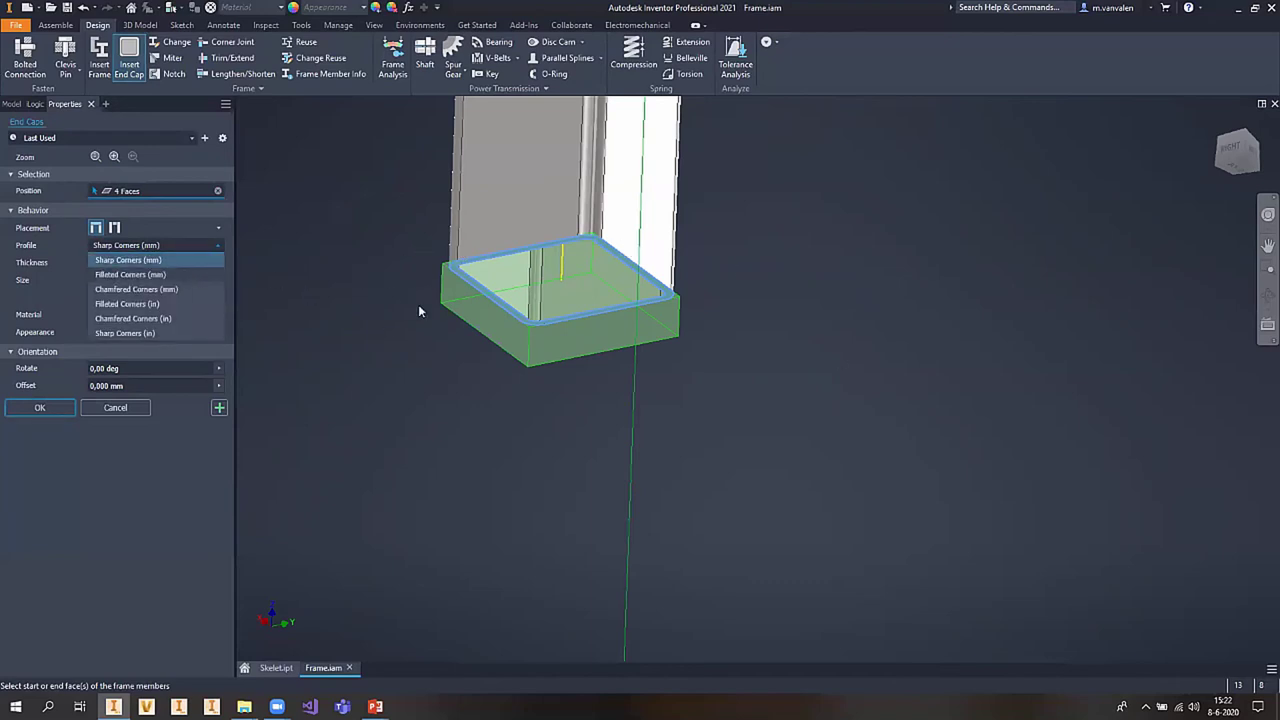
pyautogui.click(145, 263)
pyautogui.write('4')
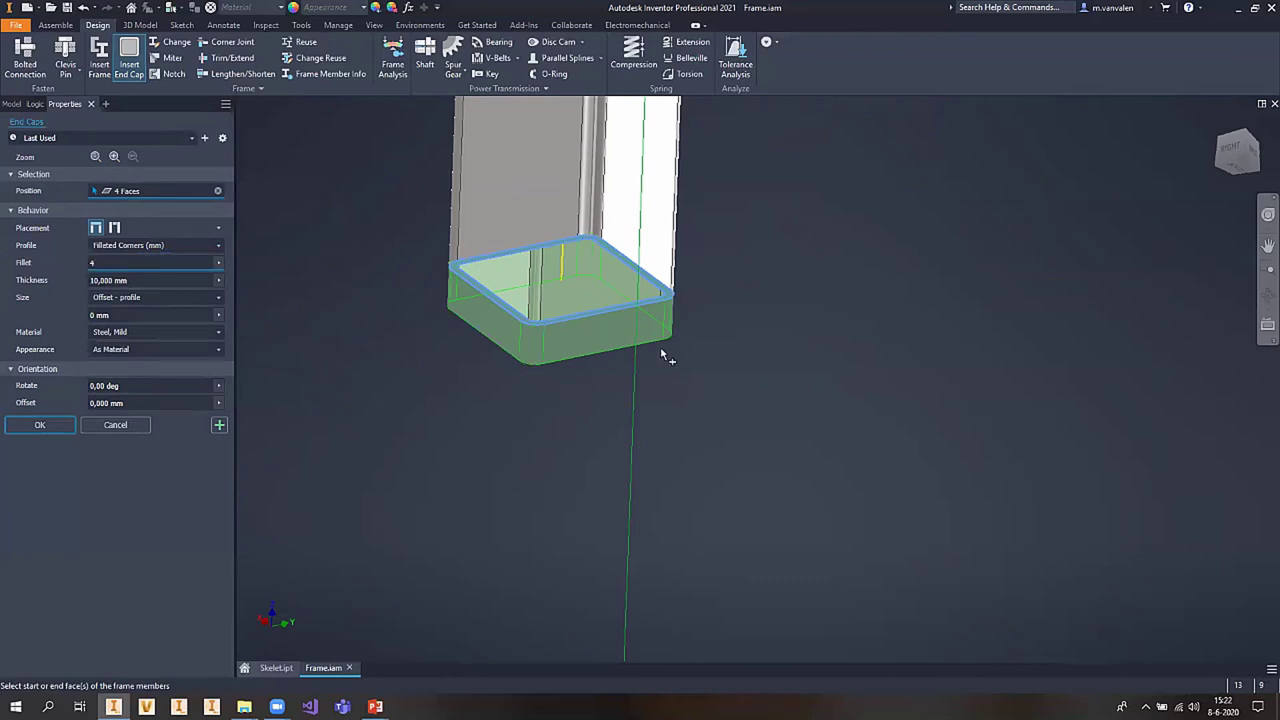
pyautogui.scroll(3, 660, 353)
pyautogui.scroll(2, 650, 406)
pyautogui.scroll(-5, 650, 406)
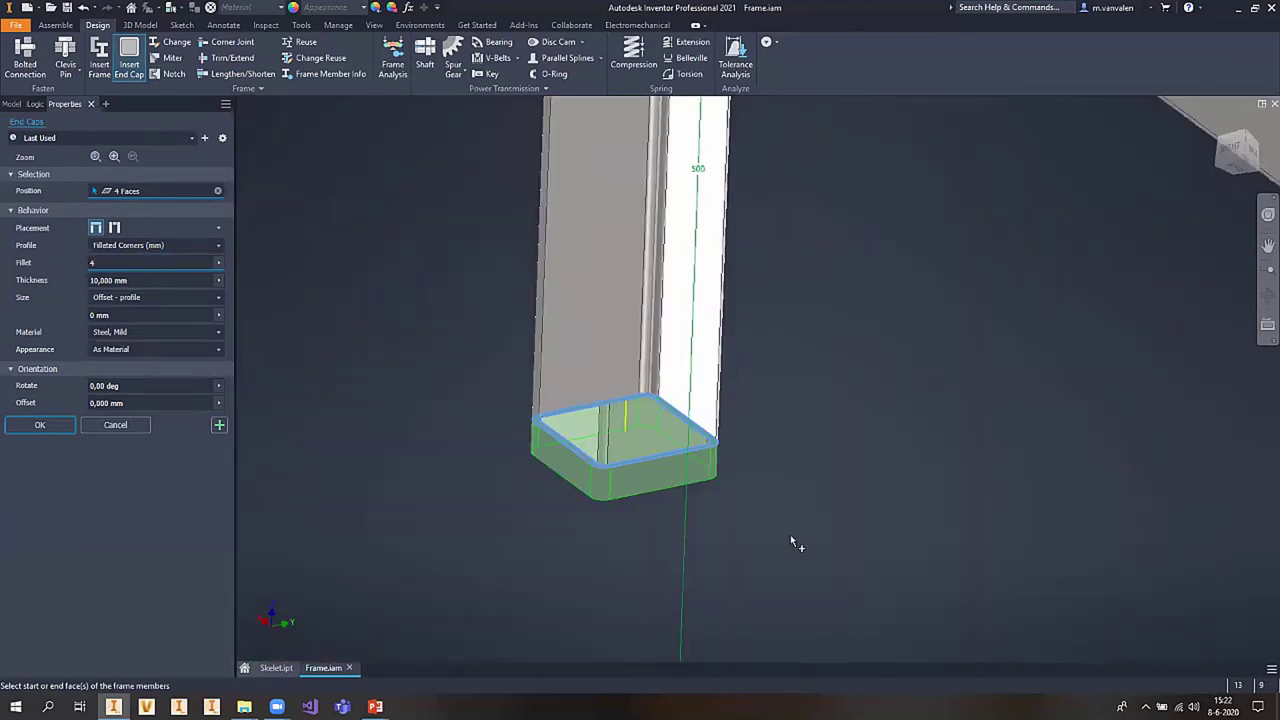
pyautogui.scroll(-2, 795, 541)
pyautogui.scroll(-2, 906, 503)
pyautogui.scroll(-2, 623, 471)
pyautogui.scroll(-1, 494, 423)
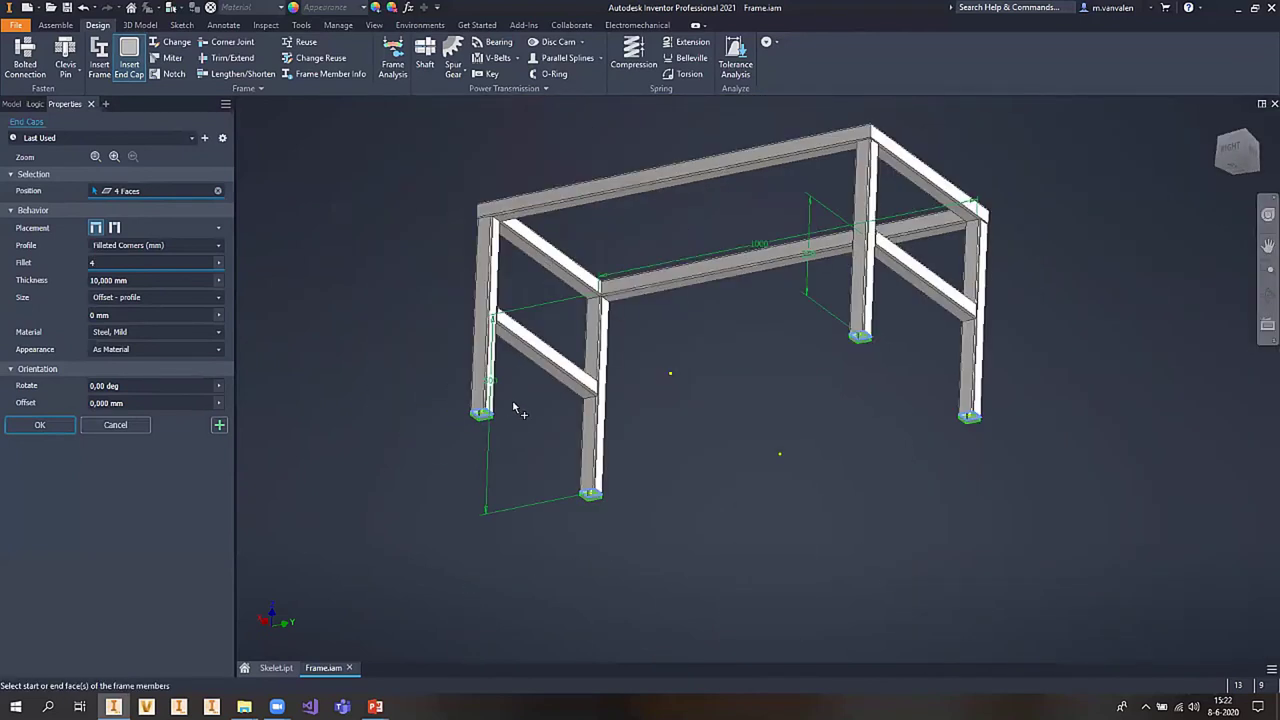
pyautogui.press('Tab')
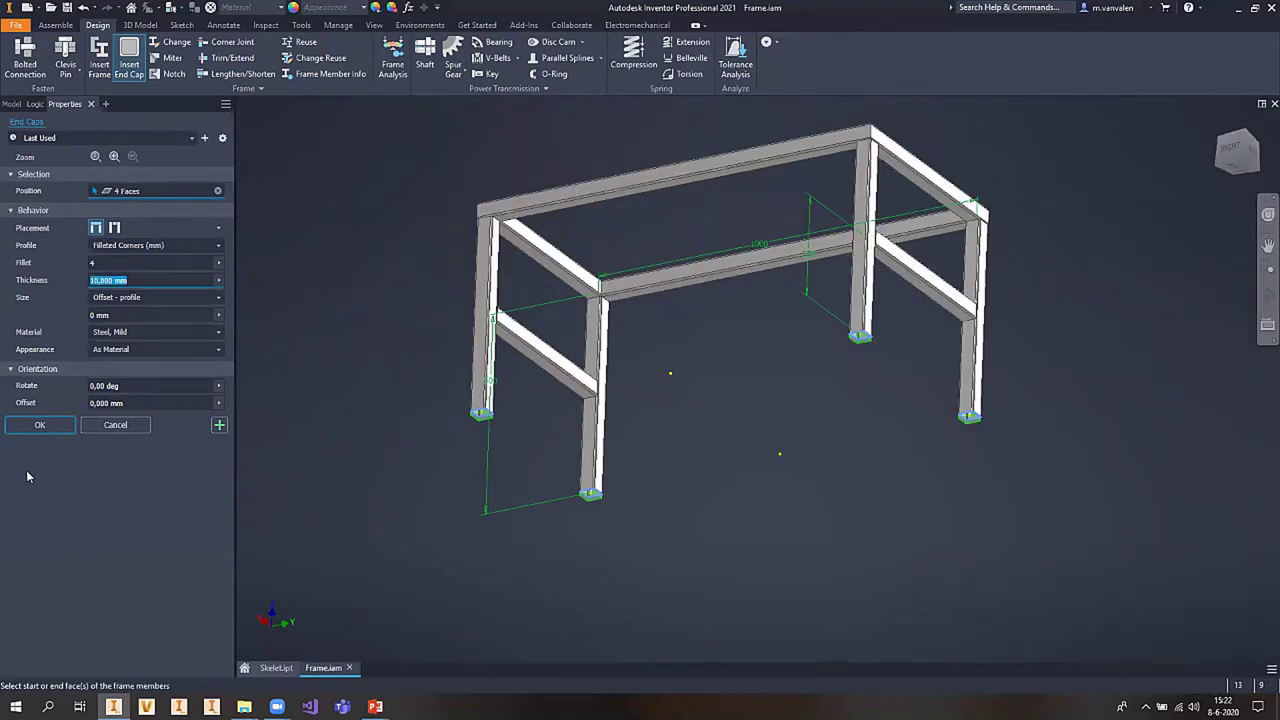
pyautogui.write('6')
pyautogui.scroll(3, 450, 400)
pyautogui.scroll(2, 380, 371)
pyautogui.scroll(2, 380, 371)
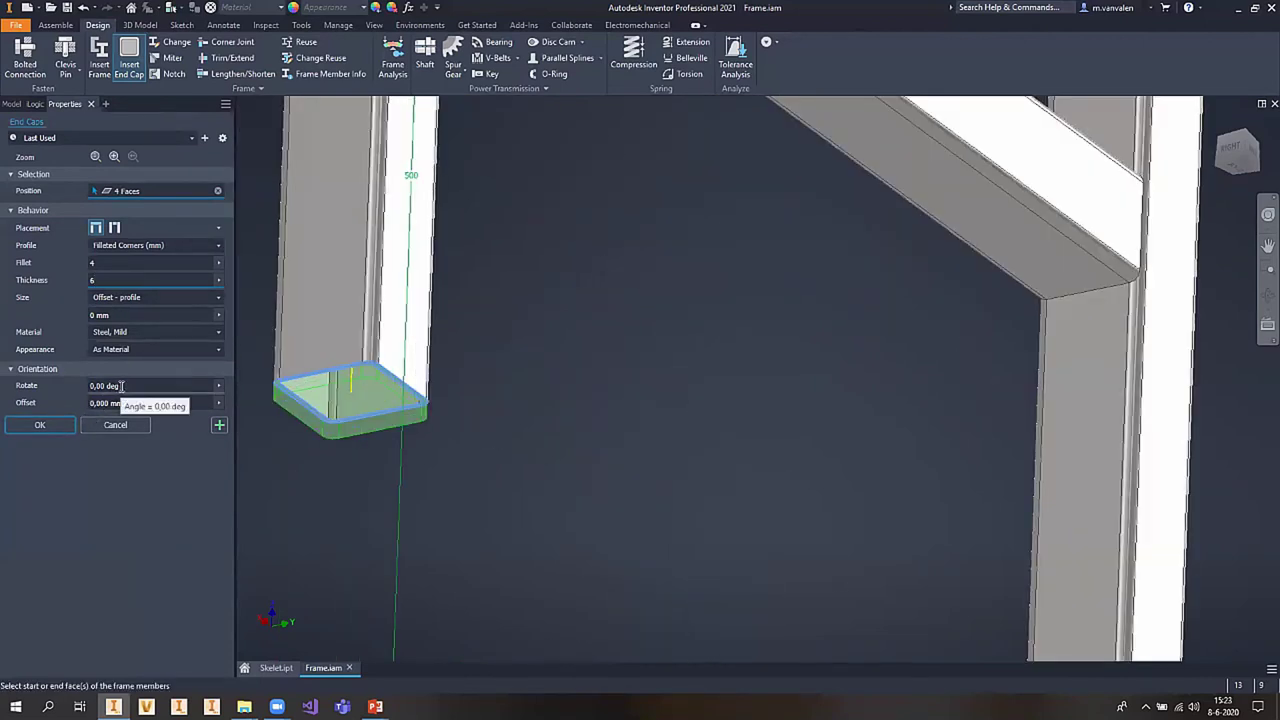
# - Apply the end caps and save the 6 x 40 x 40 end-cap part file
pyautogui.click(40, 425)
pyautogui.doubleClick(450, 147)
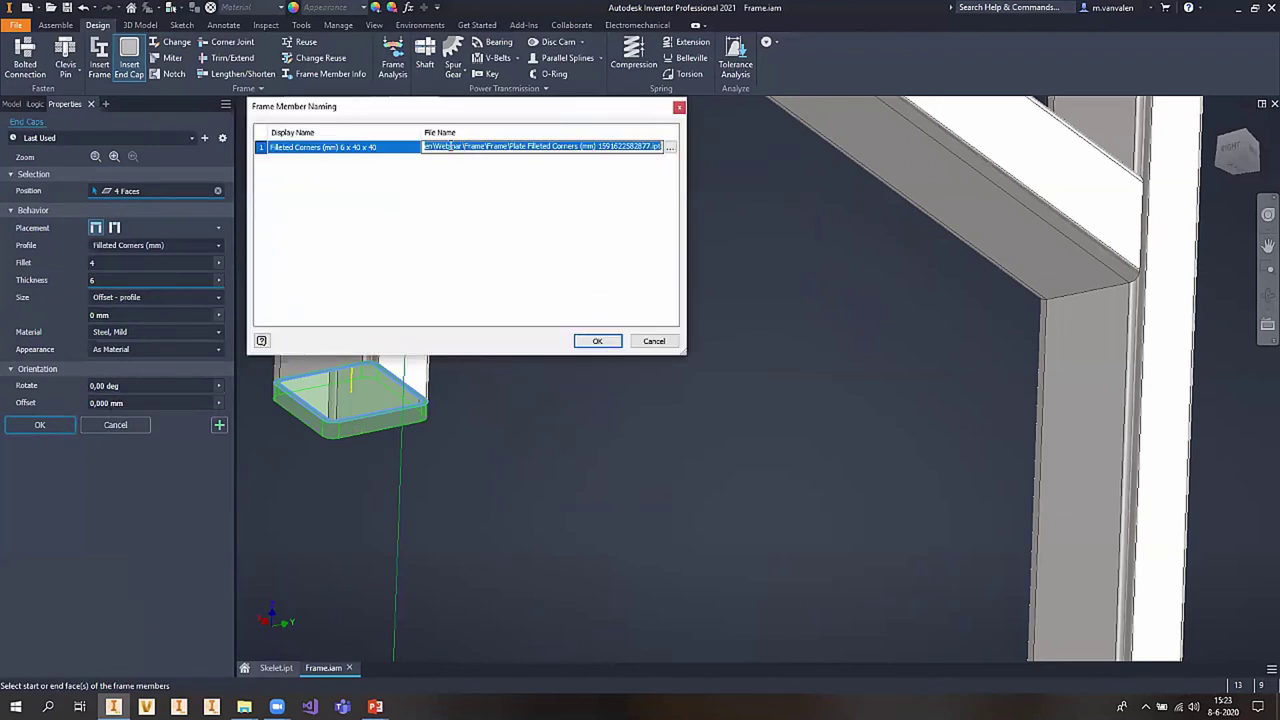
pyautogui.click(671, 147)
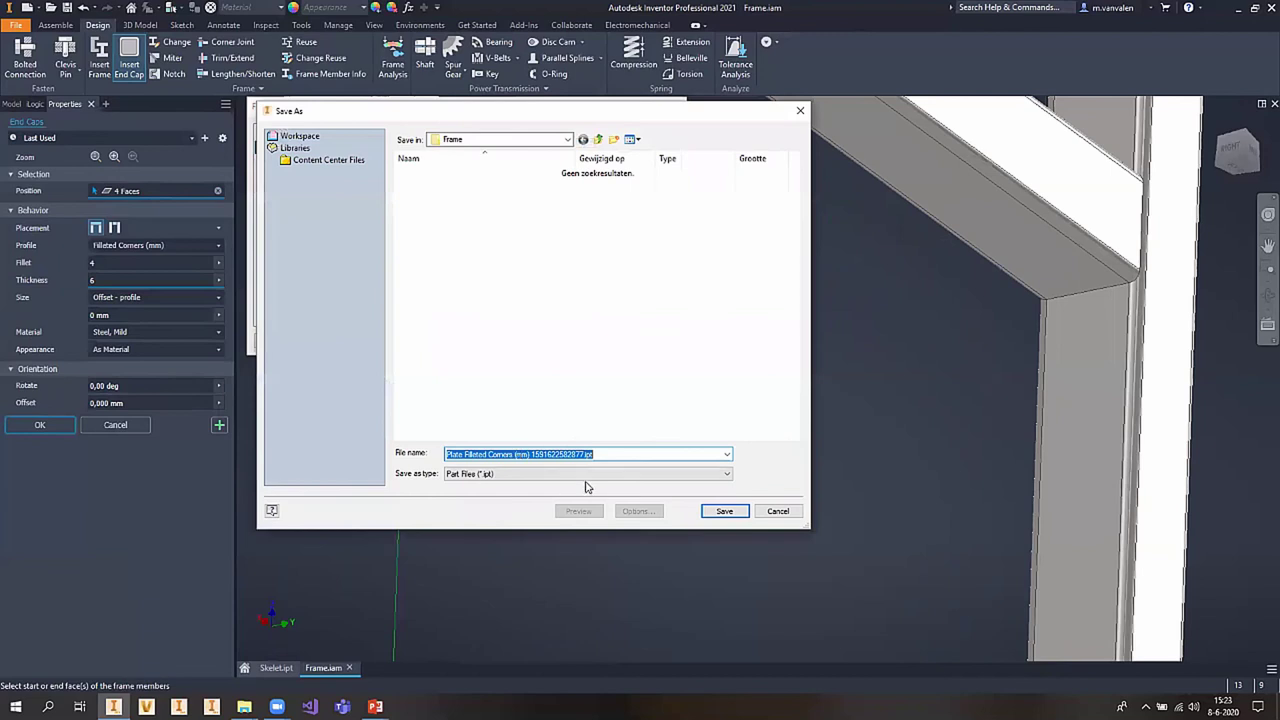
pyautogui.click(724, 511)
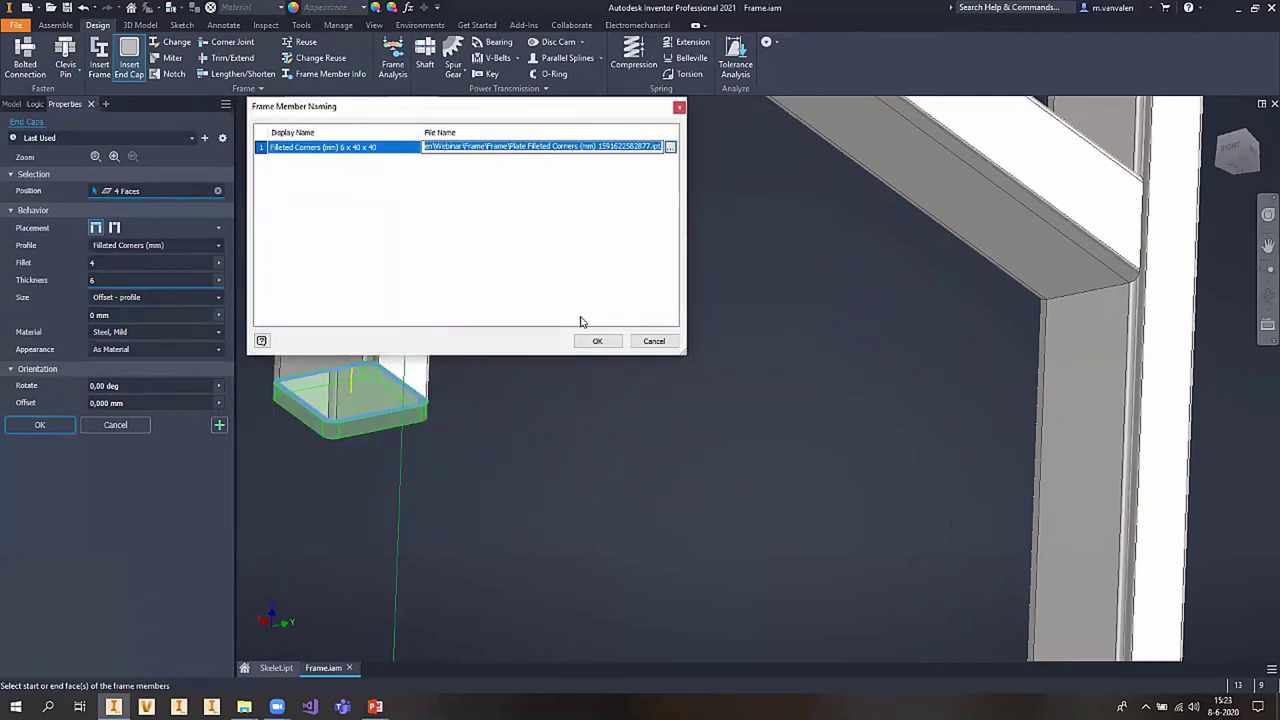
pyautogui.click(597, 341)
# - Orbit around the table frame and collapse the model browser tree
pyautogui.scroll(2, 621, 383)
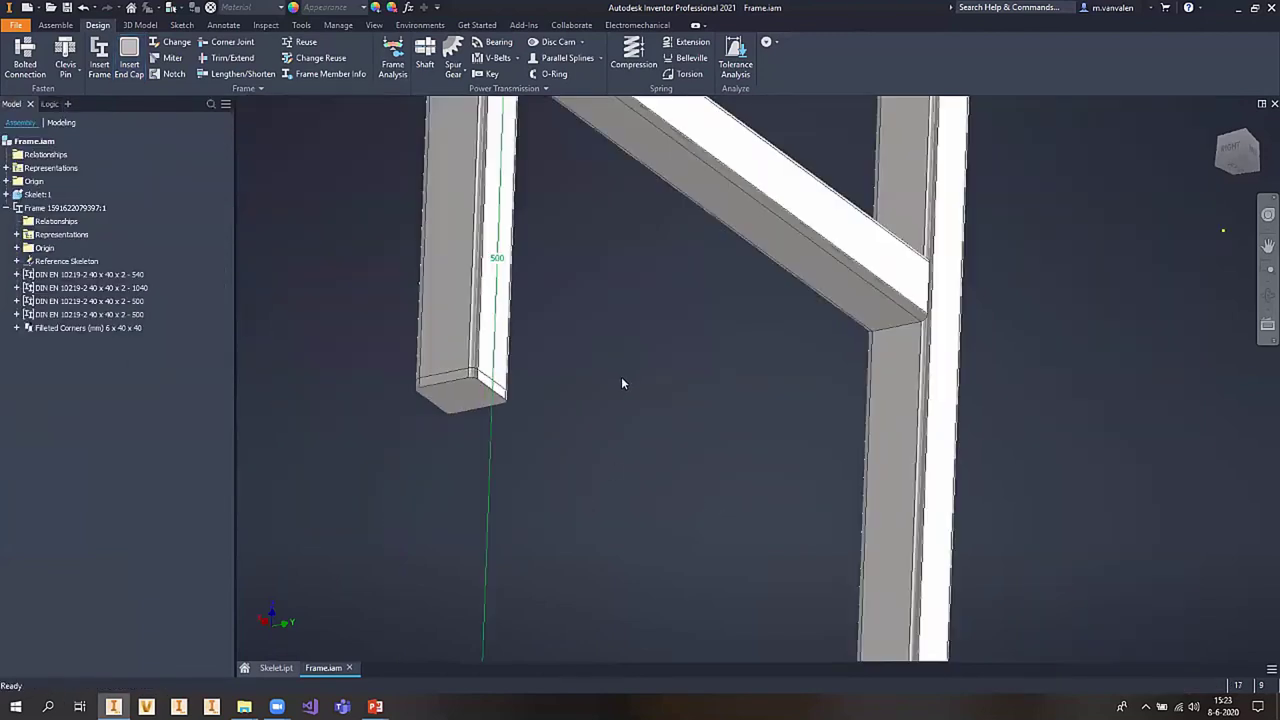
pyautogui.scroll(3, 621, 383)
pyautogui.moveTo(869, 362)
pyautogui.keyDown('shift'); pyautogui.mouseDown(button='middle')
pyautogui.moveTo(862, 394)
pyautogui.moveTo(1094, 414)
pyautogui.moveTo(829, 371)
pyautogui.moveTo(771, 380)
pyautogui.moveTo(875, 373)
pyautogui.moveTo(366, 423)
pyautogui.mouseUp(button='middle'); pyautogui.keyUp('shift')
pyautogui.rightClick(138, 378)
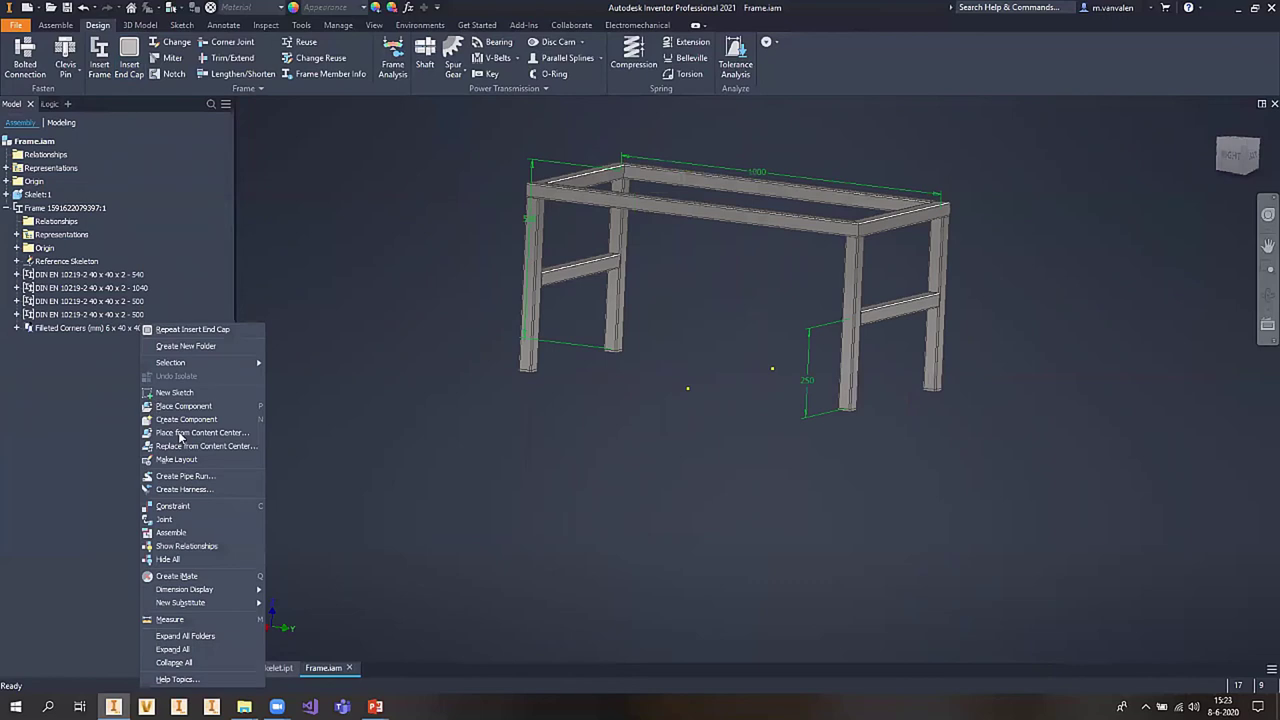
pyautogui.click(185, 664)
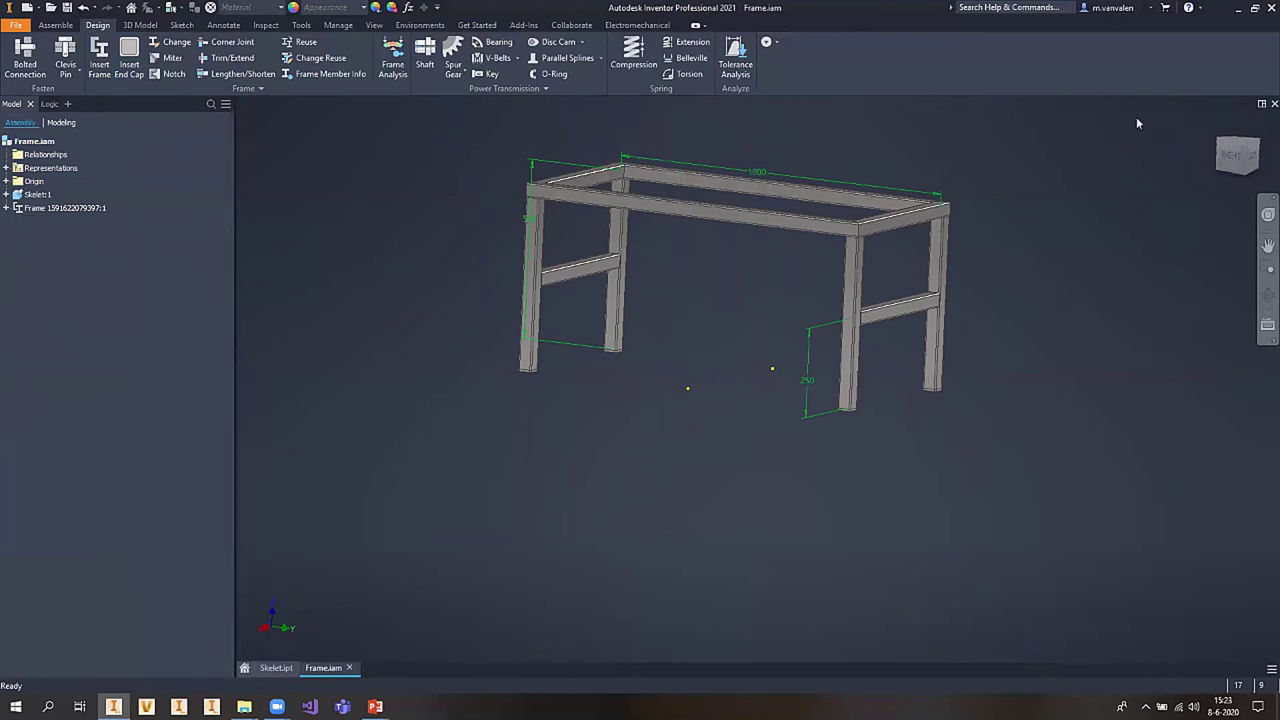
pyautogui.click(1244, 128)
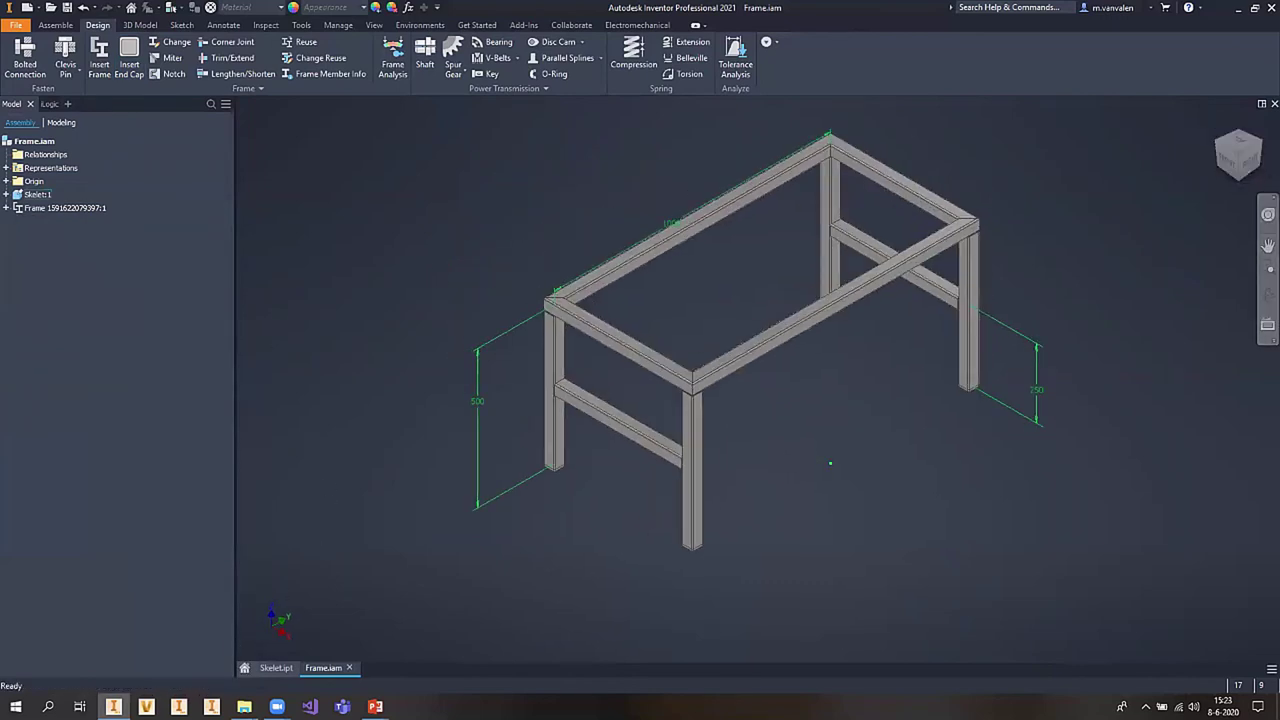
pyautogui.click(6, 208)
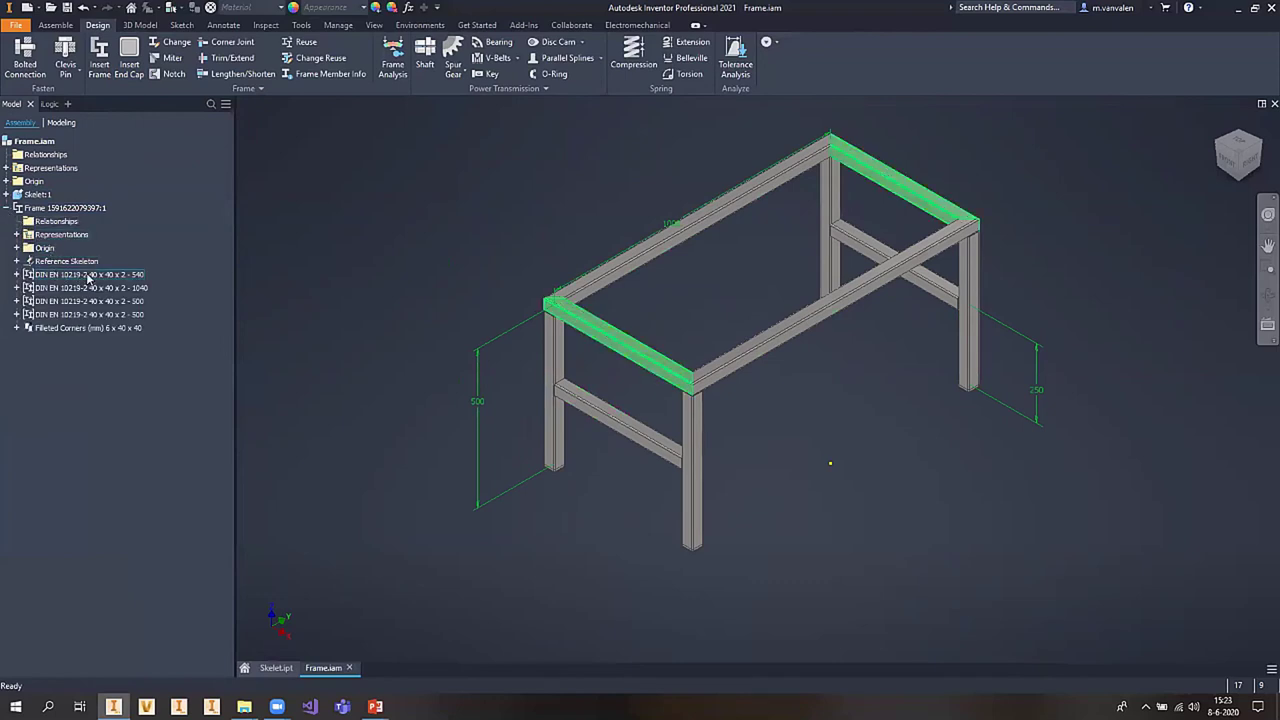
pyautogui.click(17, 275)
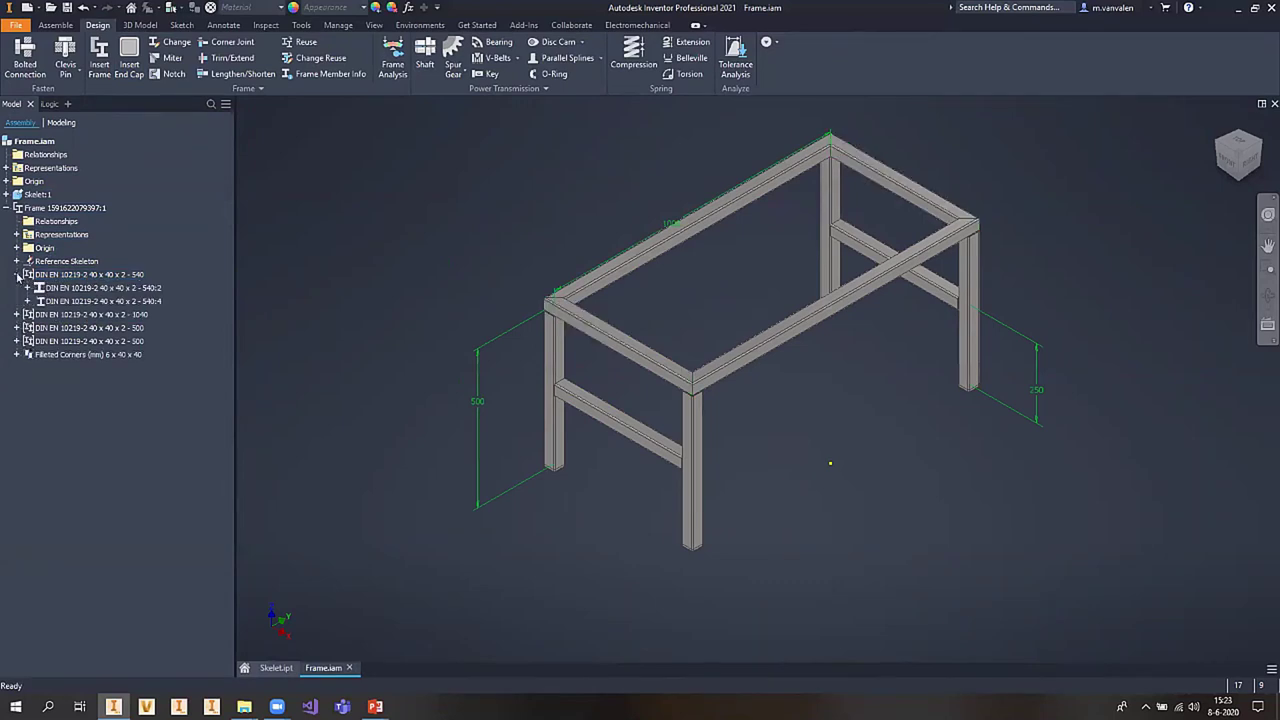
pyautogui.rightClick(68, 288)
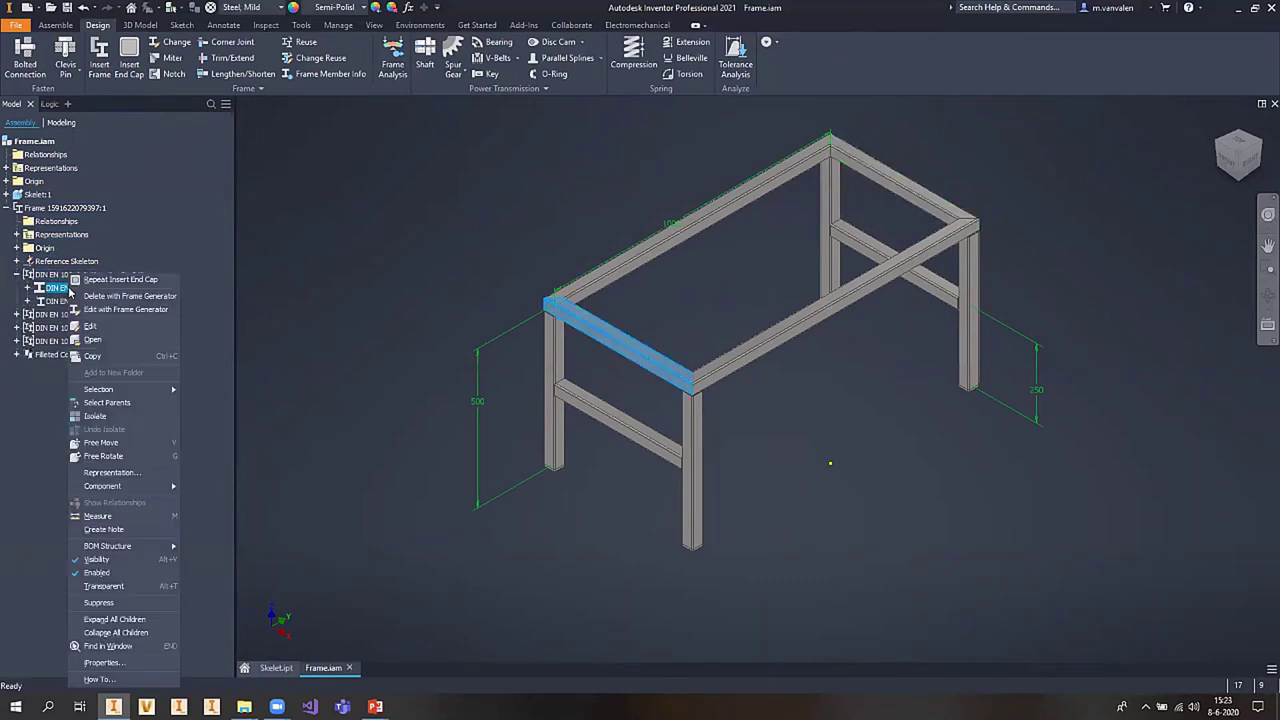
pyautogui.click(125, 312)
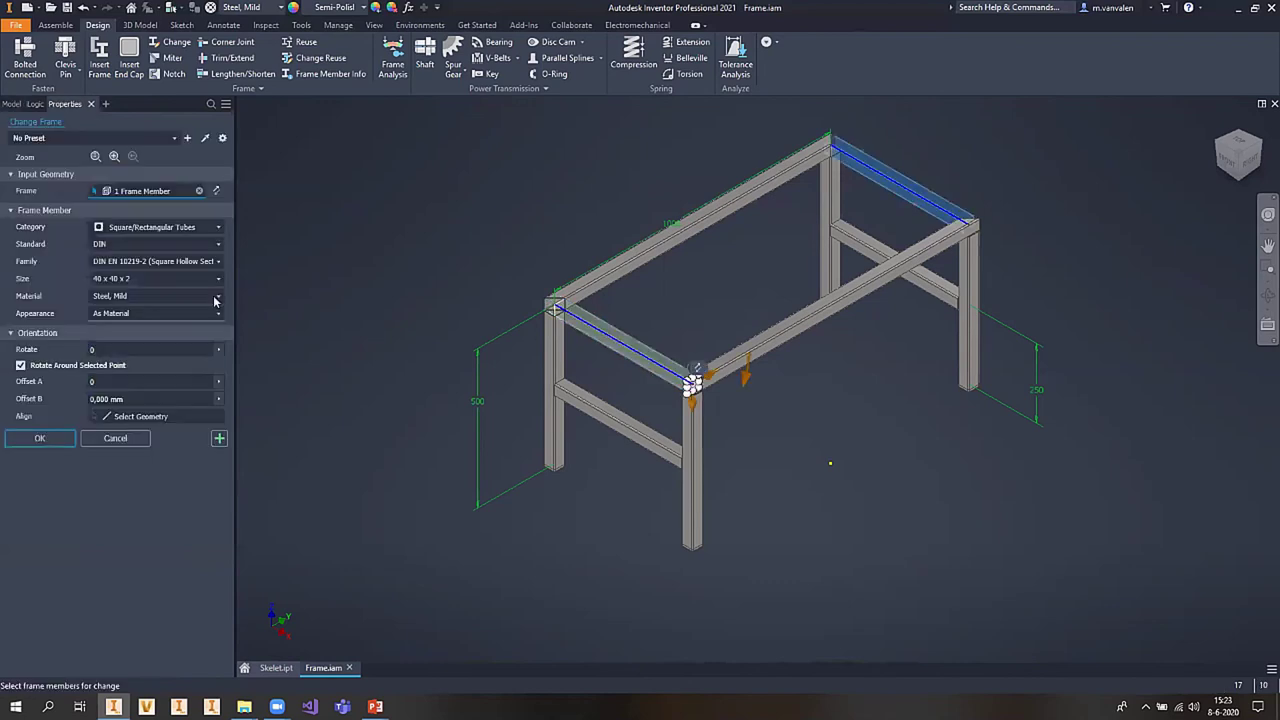
pyautogui.click(166, 279)
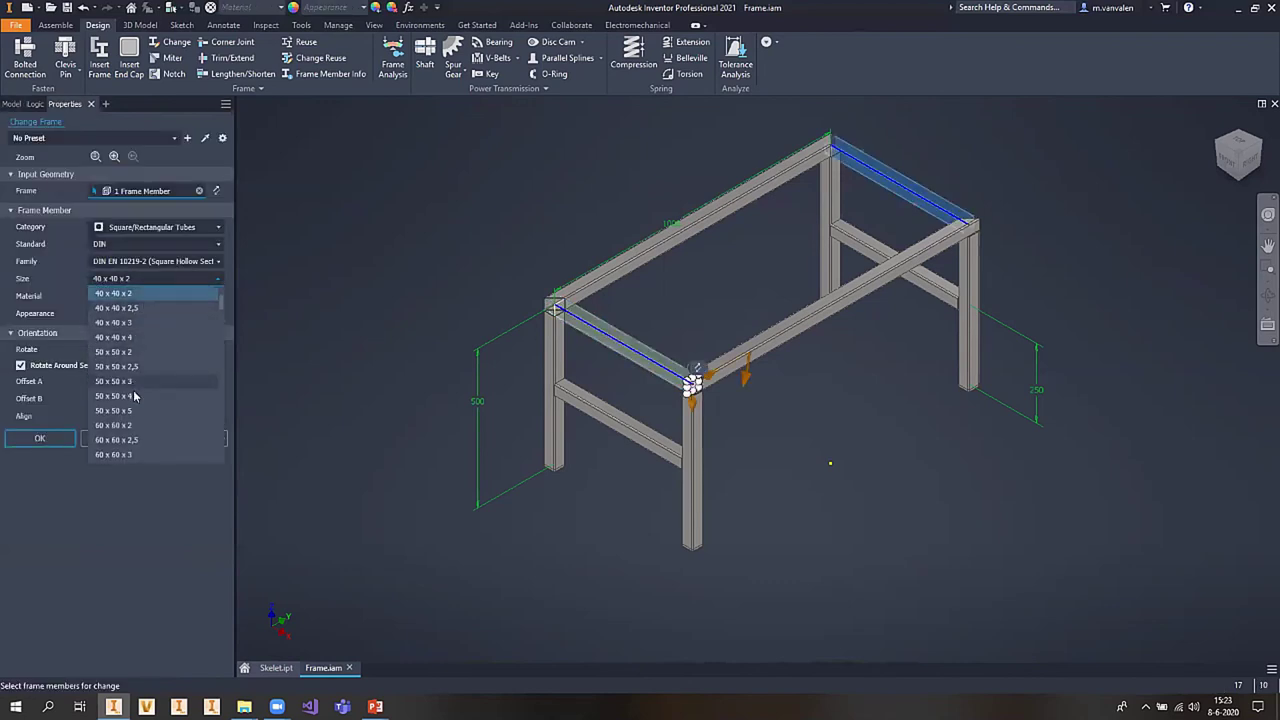
pyautogui.click(332, 331)
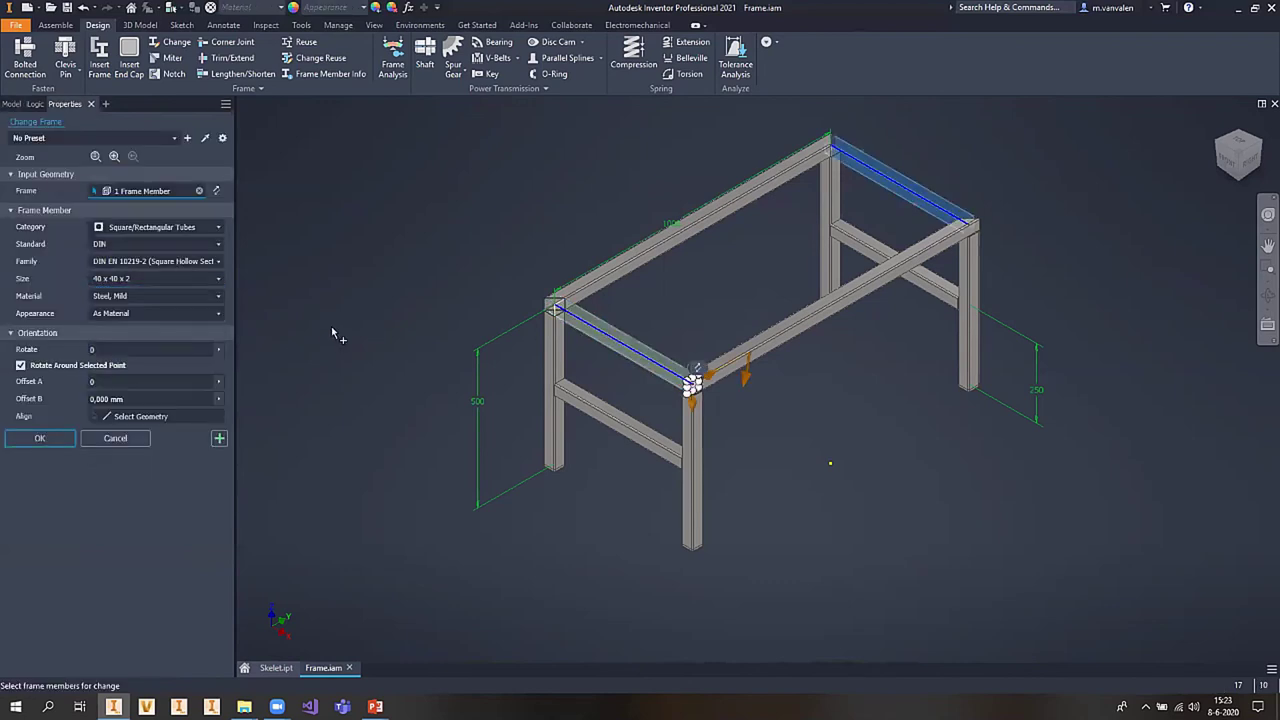
pyautogui.press('Return')
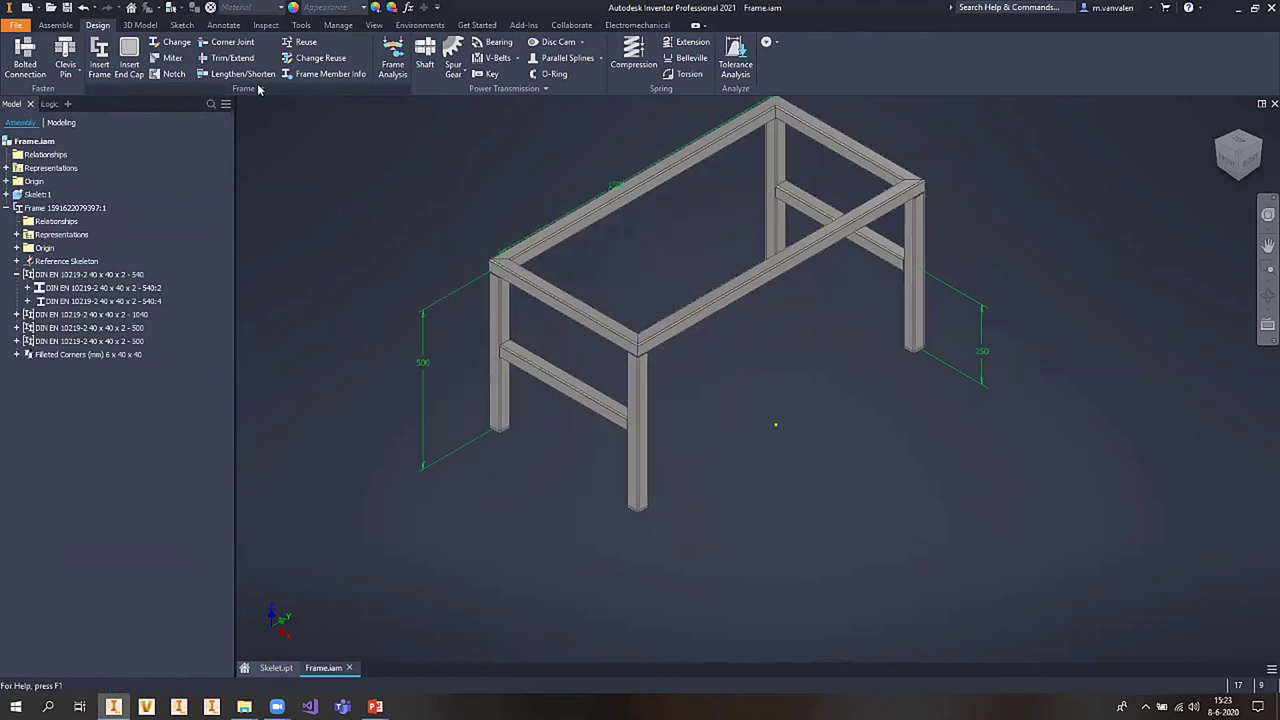
# - Check Frame Member Info for the 540 mm top end rail, then start saving Frame.iam
pyautogui.click(258, 88)
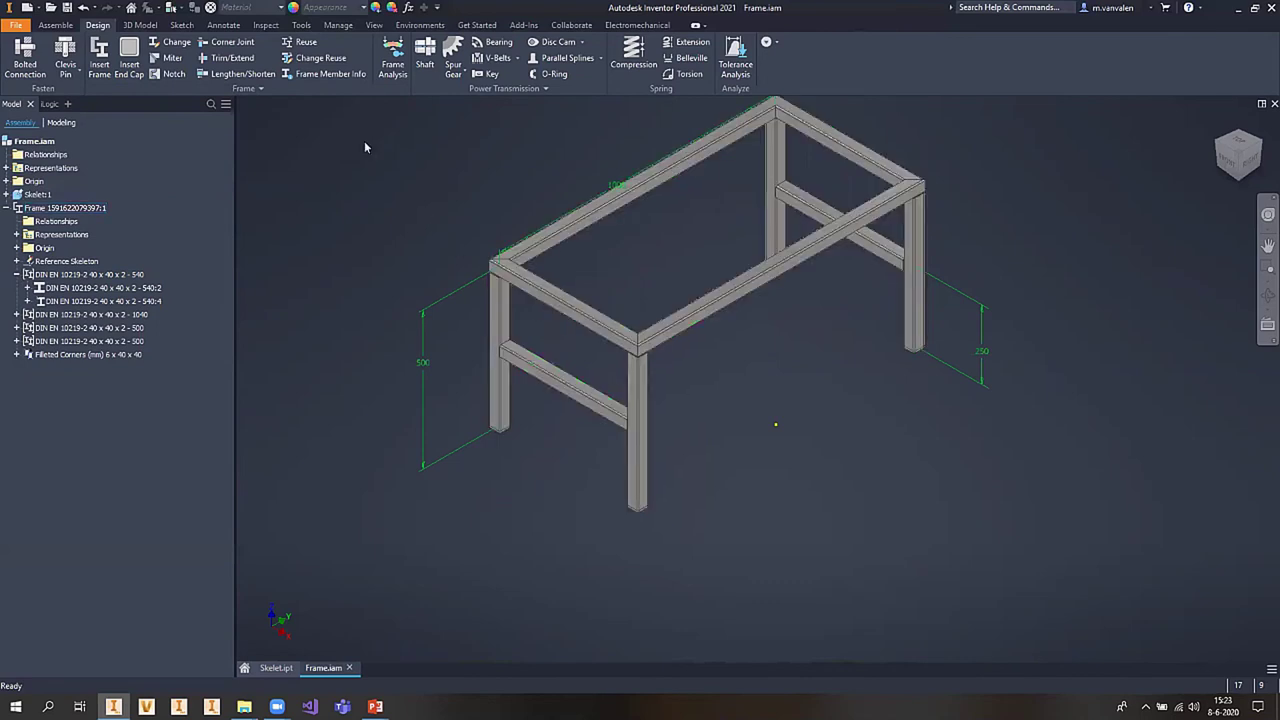
pyautogui.click(311, 76)
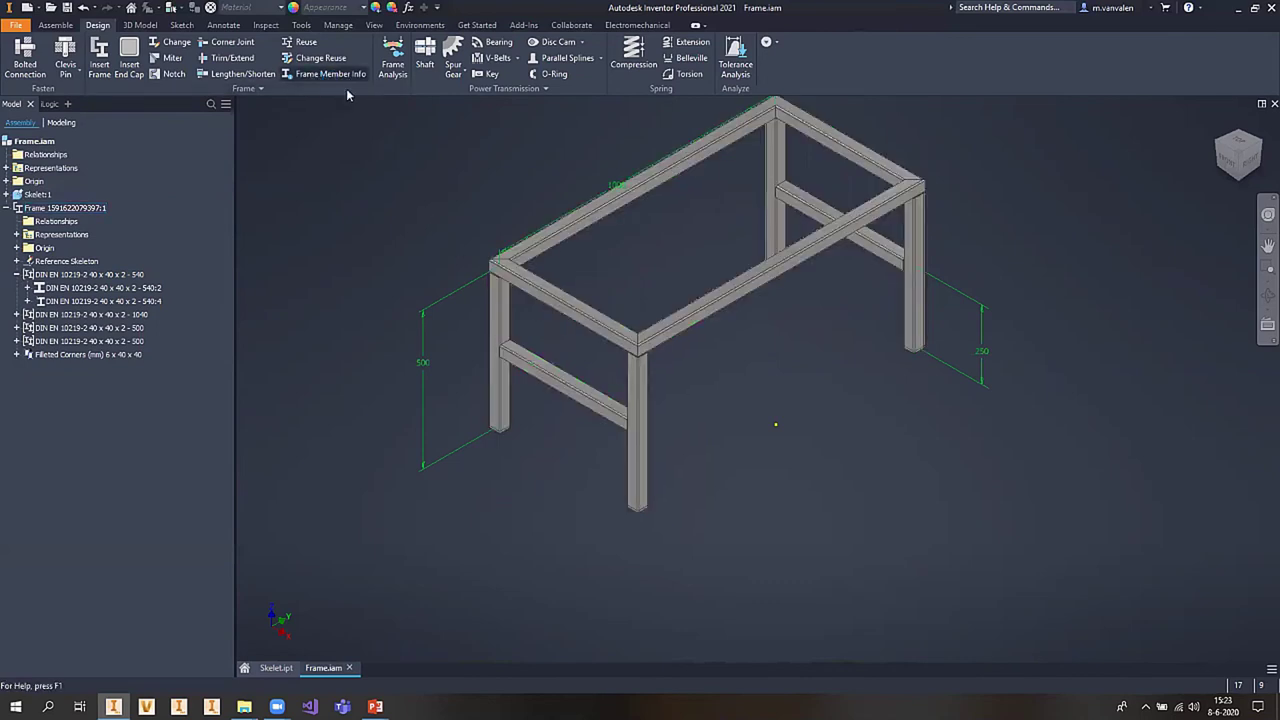
pyautogui.click(591, 323)
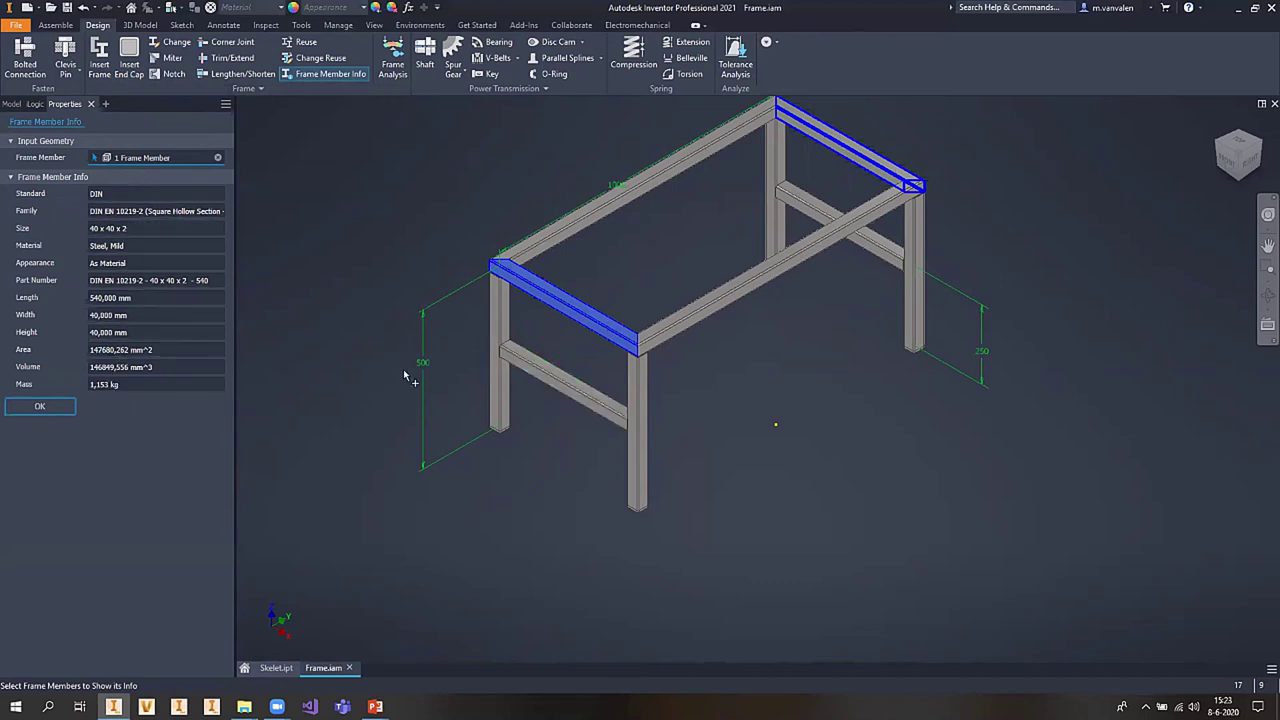
pyautogui.press('Escape')
pyautogui.hotkey('ctrl', 's')
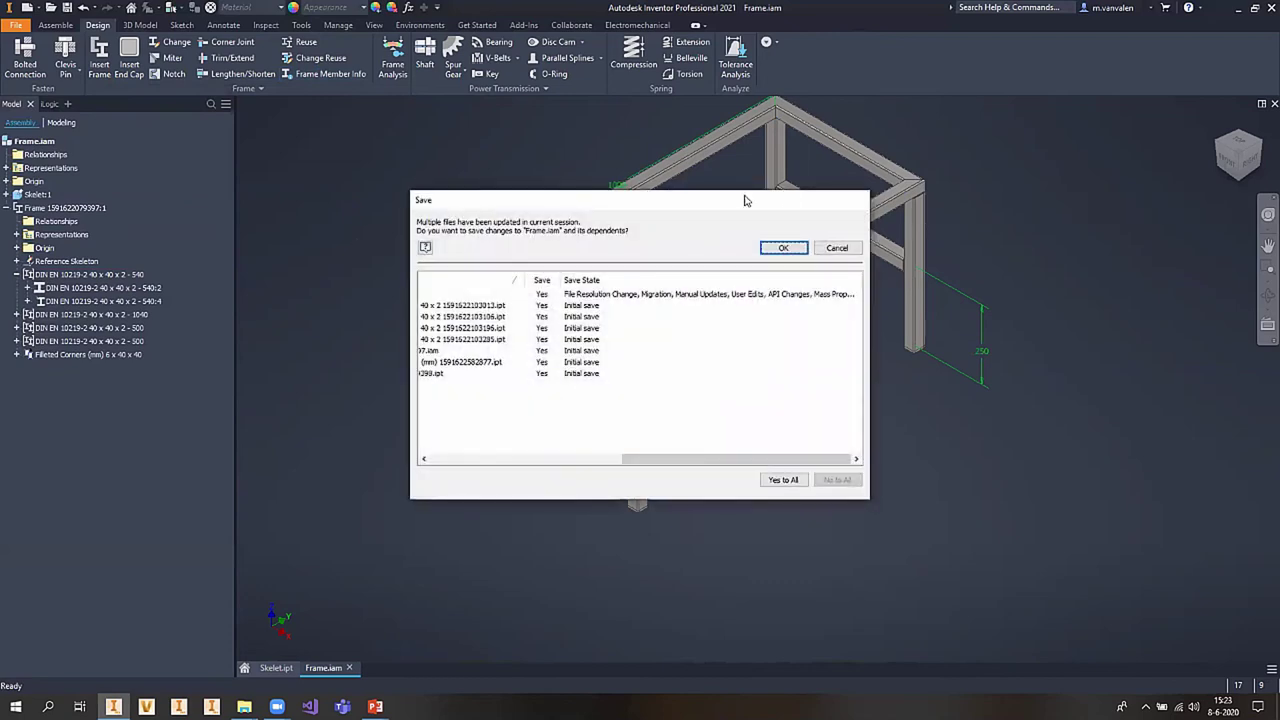
# - Save Frame.iam with its parts and create Drawing4 from the Cadix.idw template
pyautogui.press('Return')
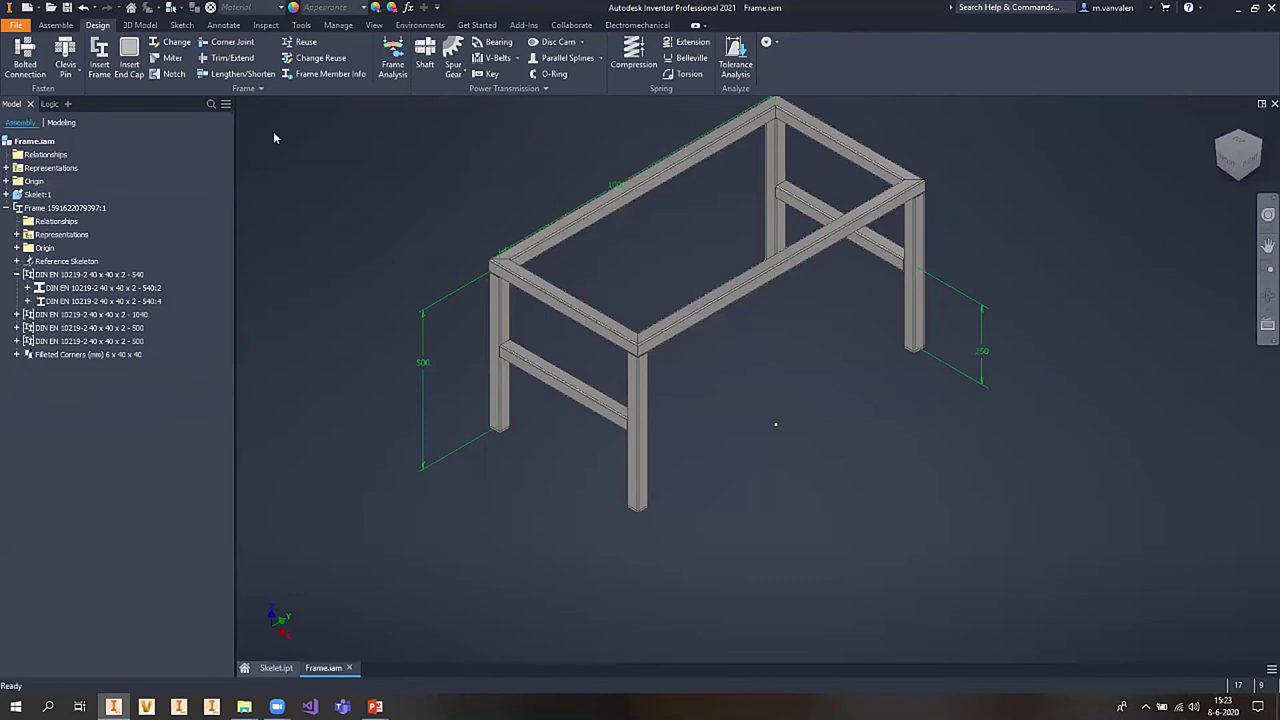
pyautogui.click(26, 8)
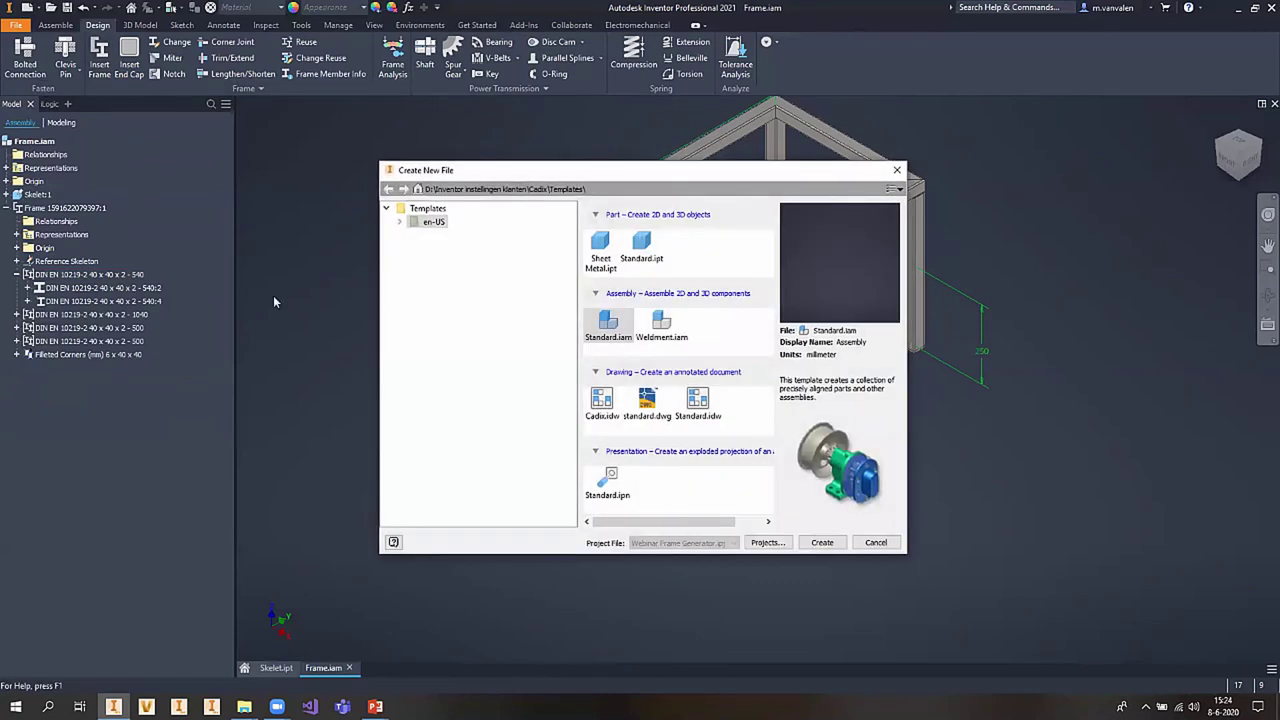
pyautogui.doubleClick(604, 402)
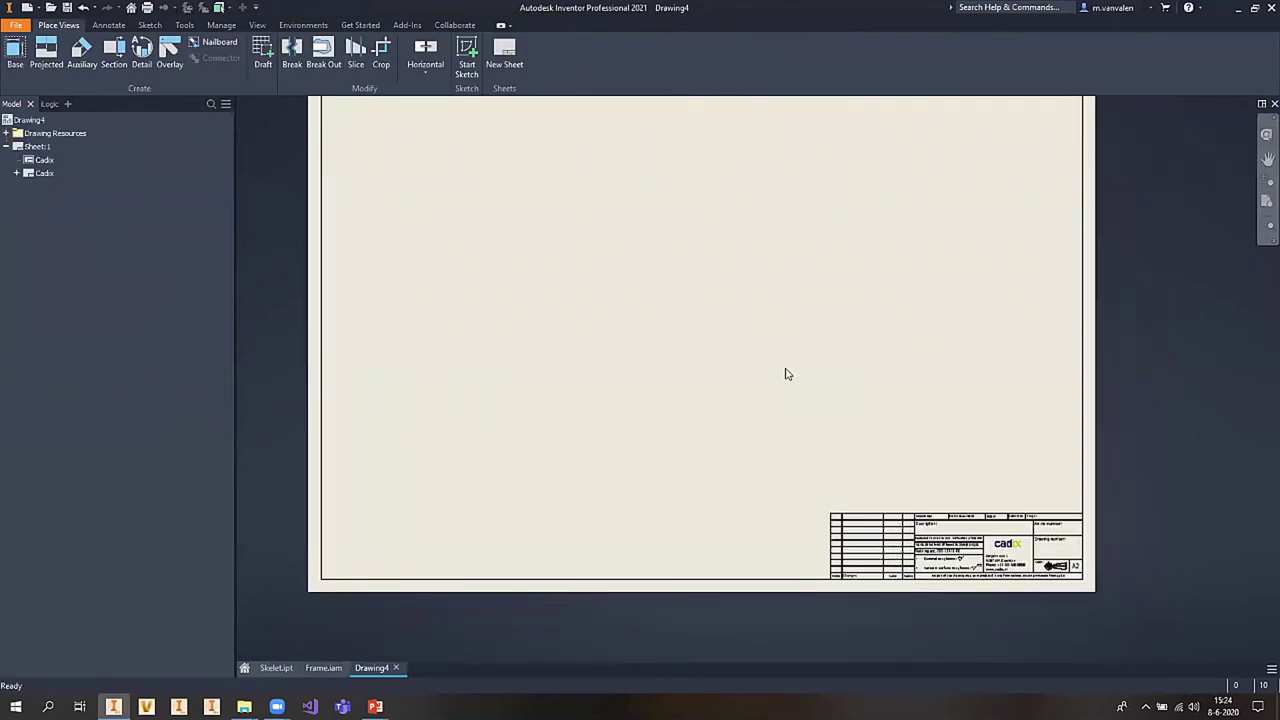
# - Place VIEW1, a shaded isometric base view of Frame.iam at 1:5 scale
pyautogui.click(15, 50)
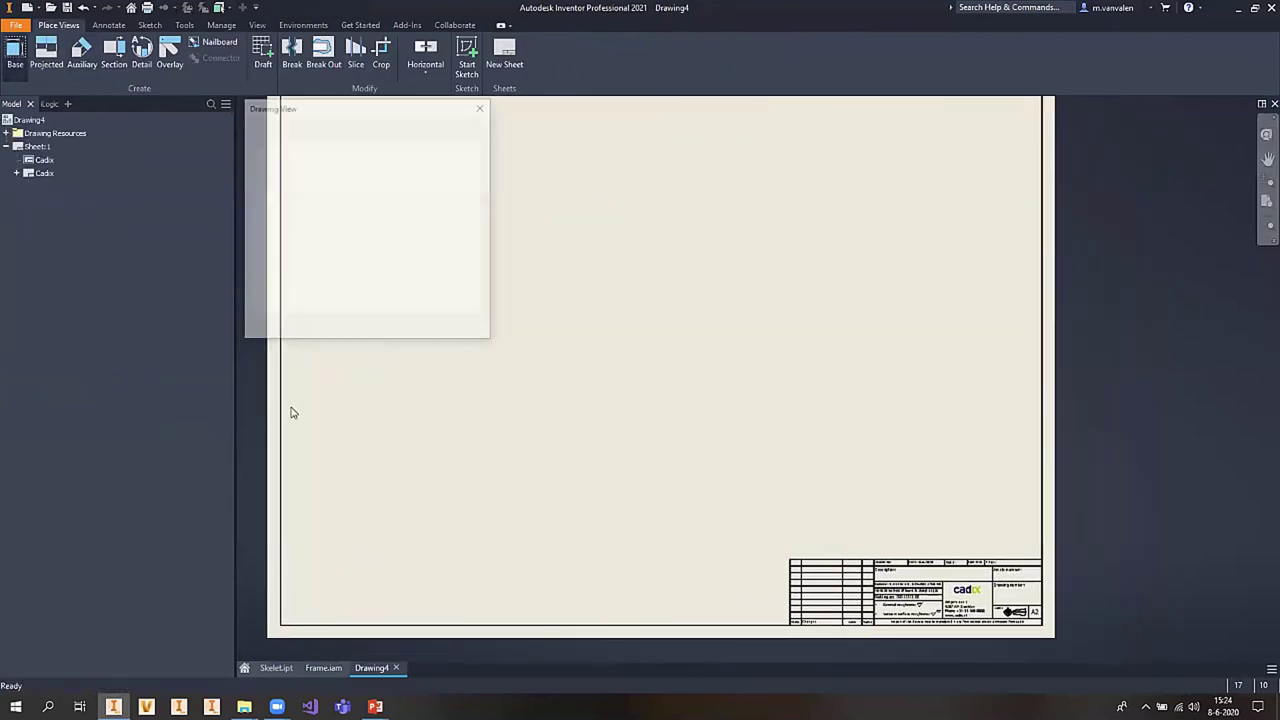
pyautogui.click(778, 196)
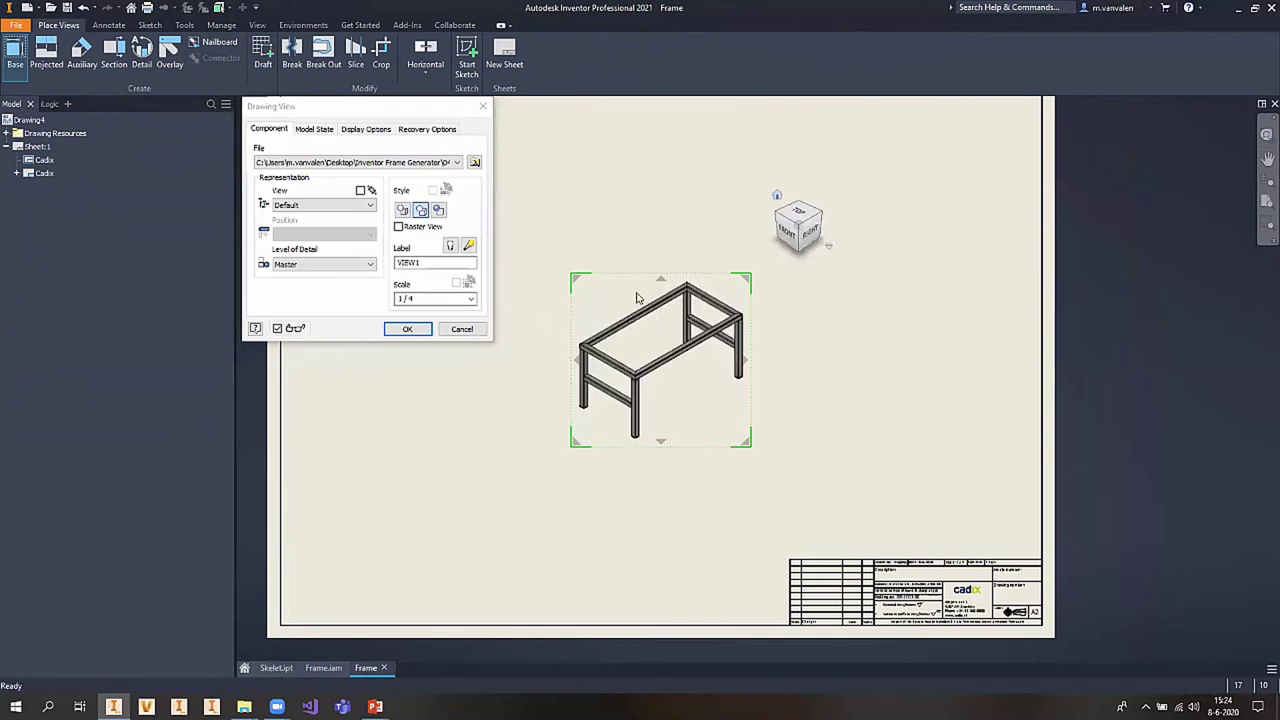
pyautogui.click(458, 298)
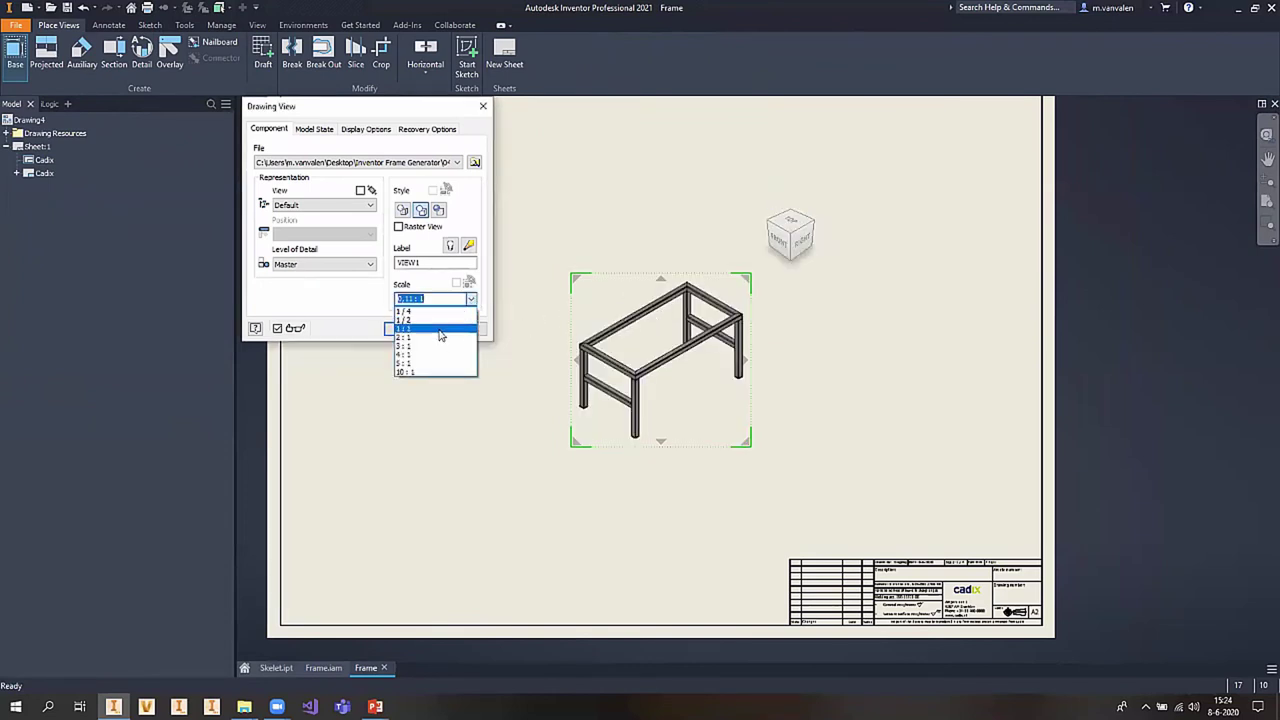
pyautogui.press('Return')
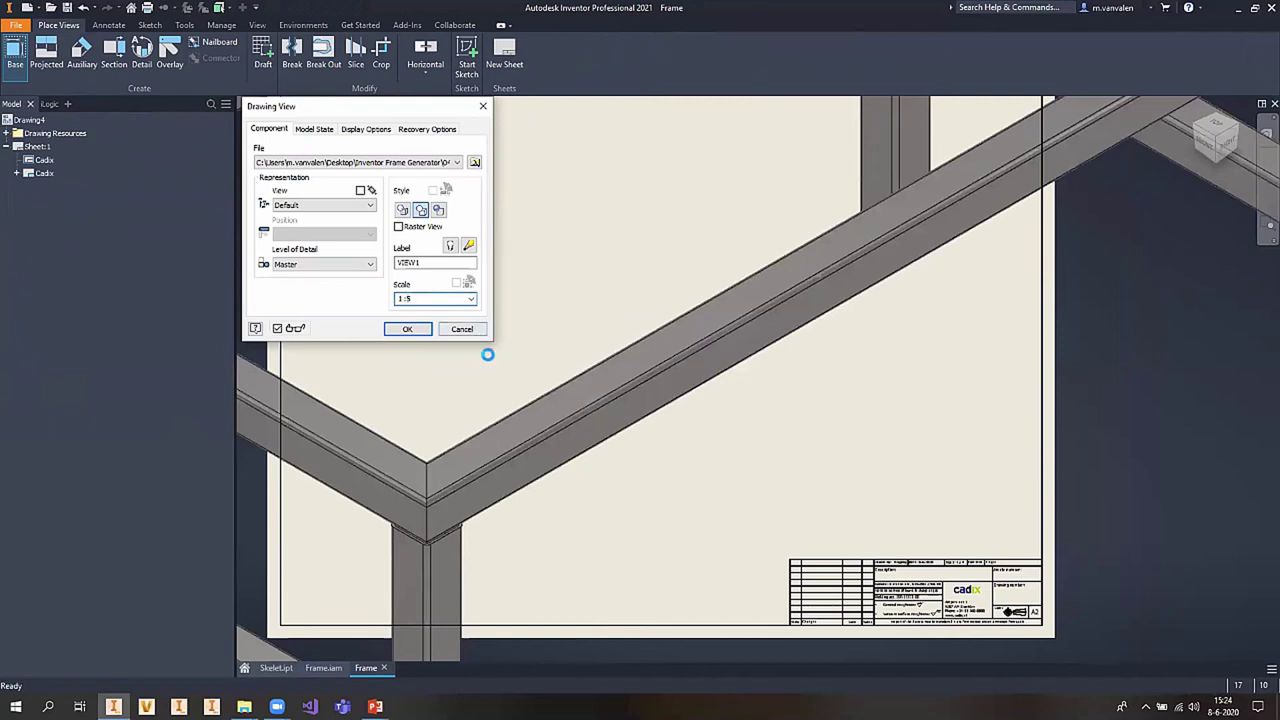
pyautogui.press('Return')
pyautogui.click(407, 329)
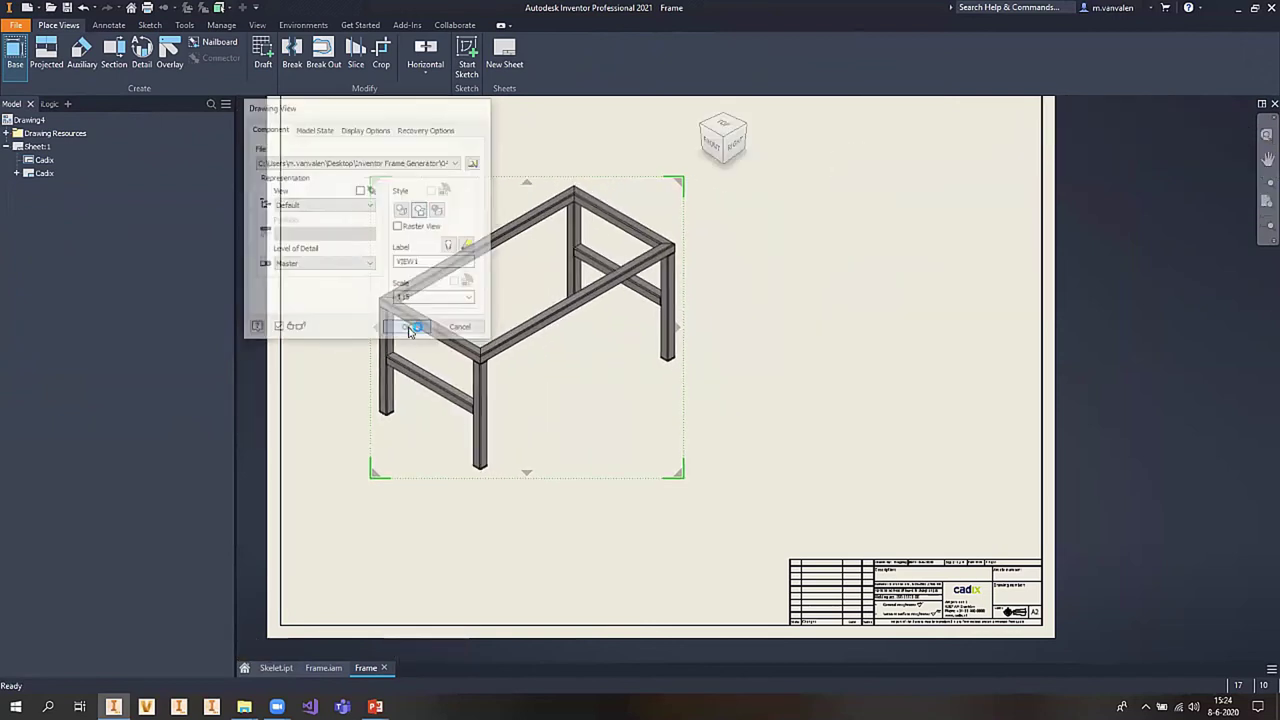
pyautogui.doubleClick(615, 372)
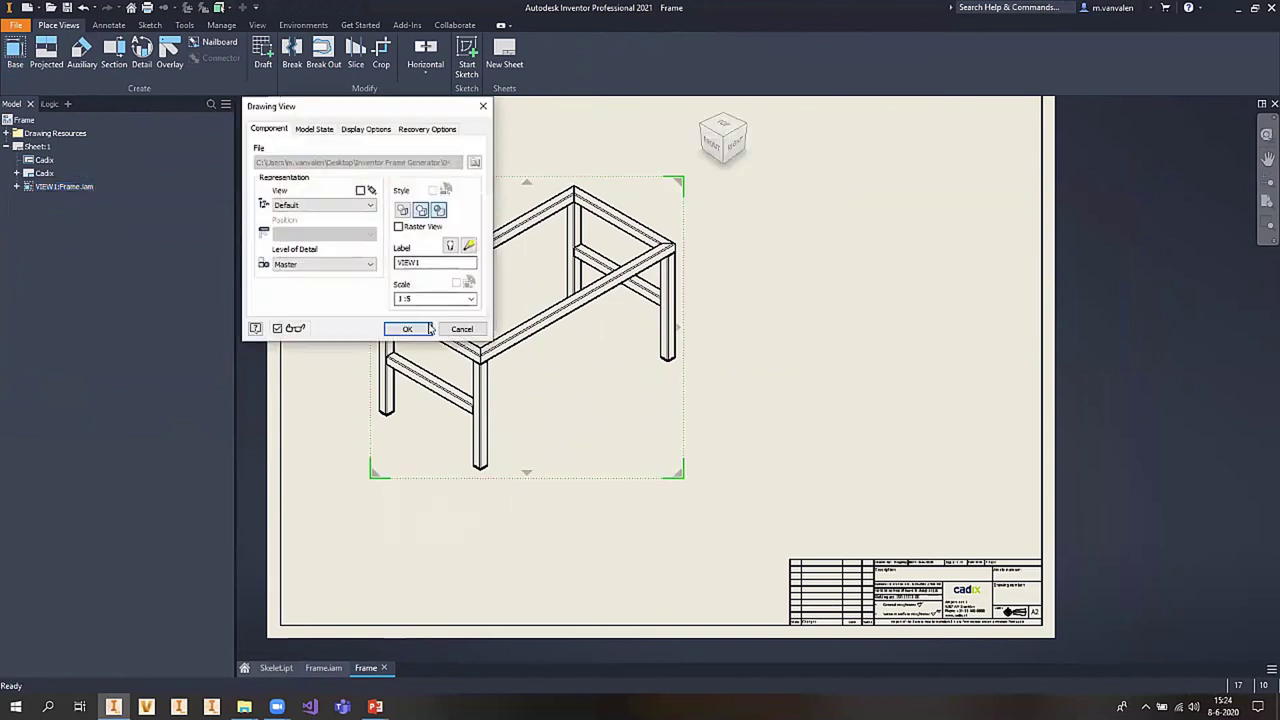
pyautogui.press('Return')
pyautogui.scroll(-3, 677, 423)
pyautogui.scroll(3, 640, 427)
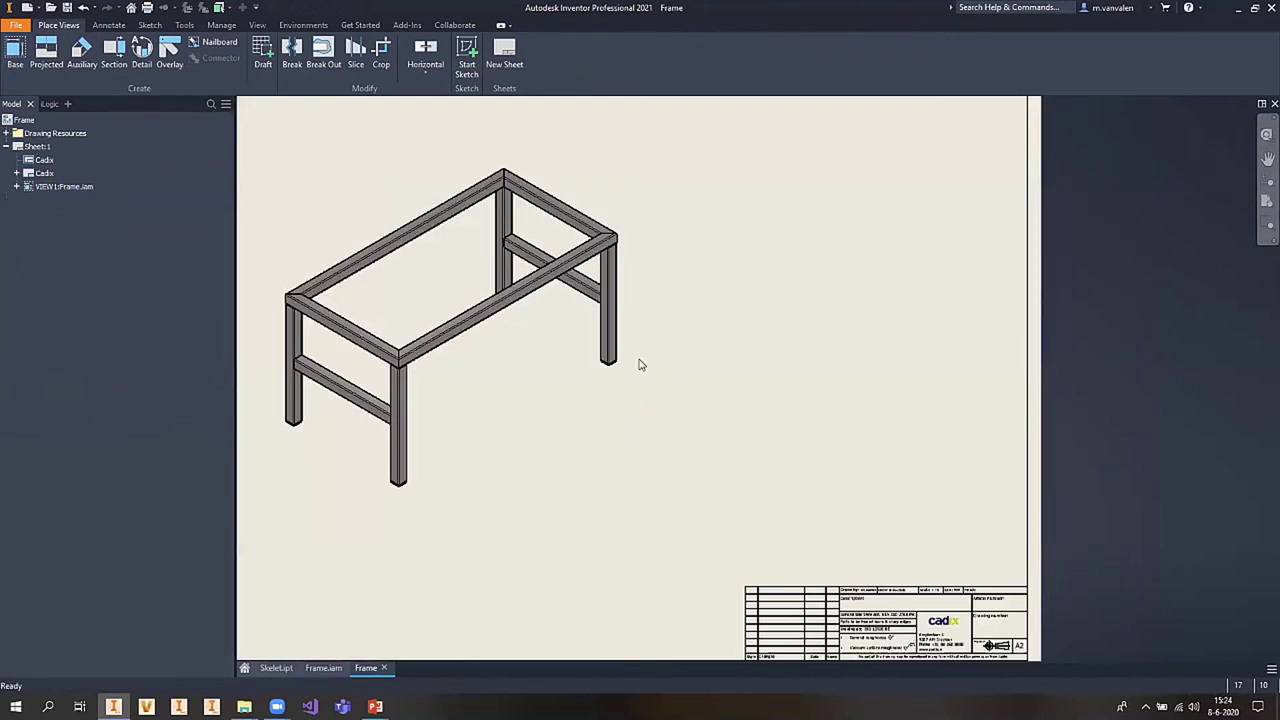
# - Insert the six-item Frame.iam parts list with structured BOM enabled above the Cadix title block
pyautogui.click(108, 25)
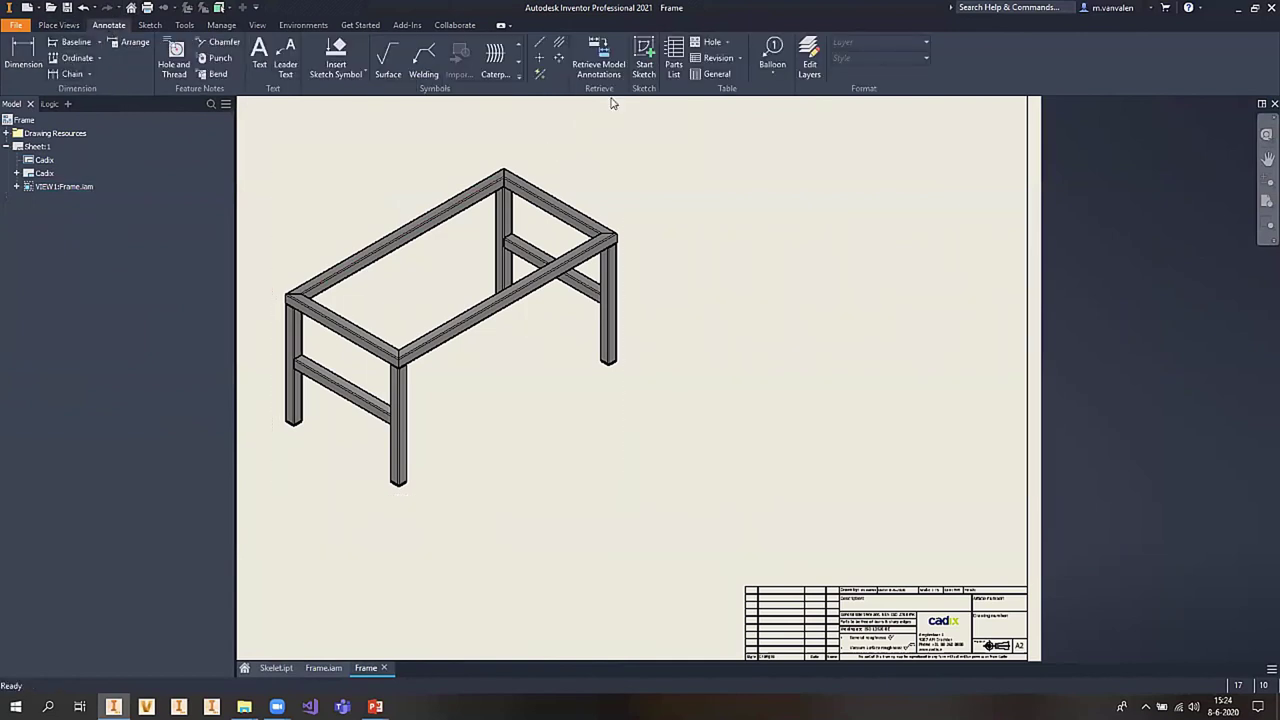
pyautogui.click(674, 60)
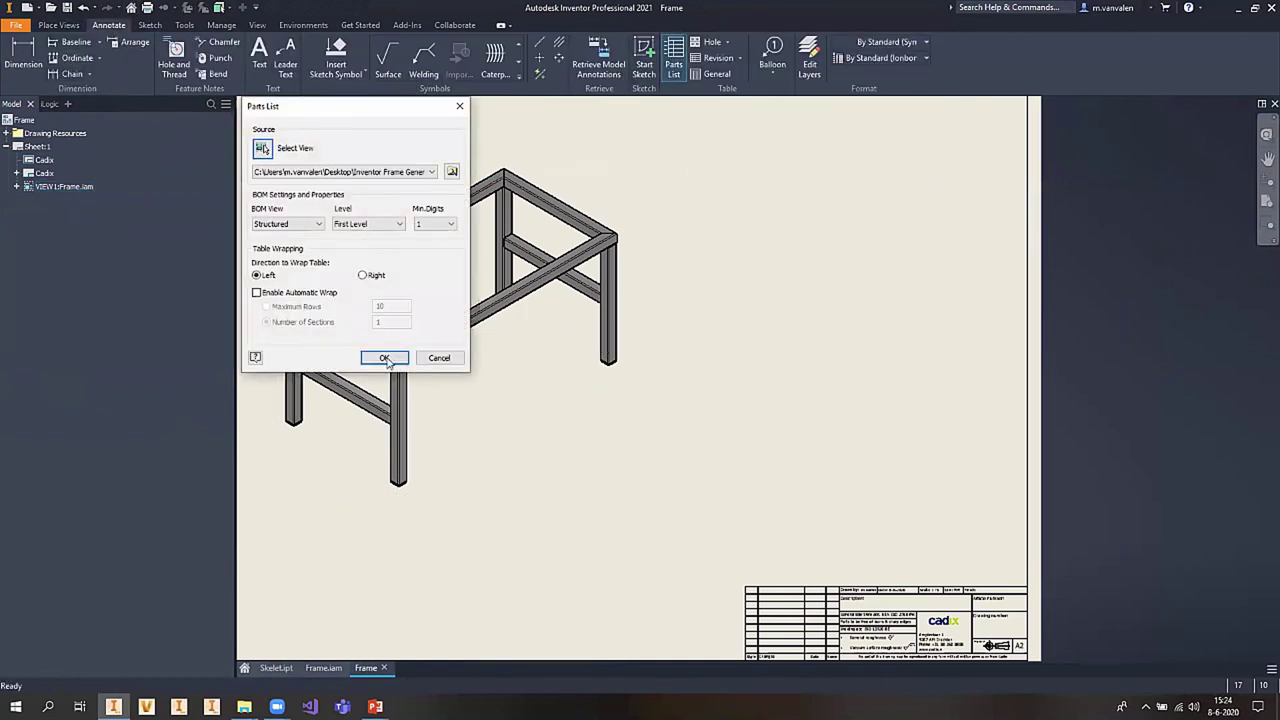
pyautogui.click(384, 357)
pyautogui.click(385, 286)
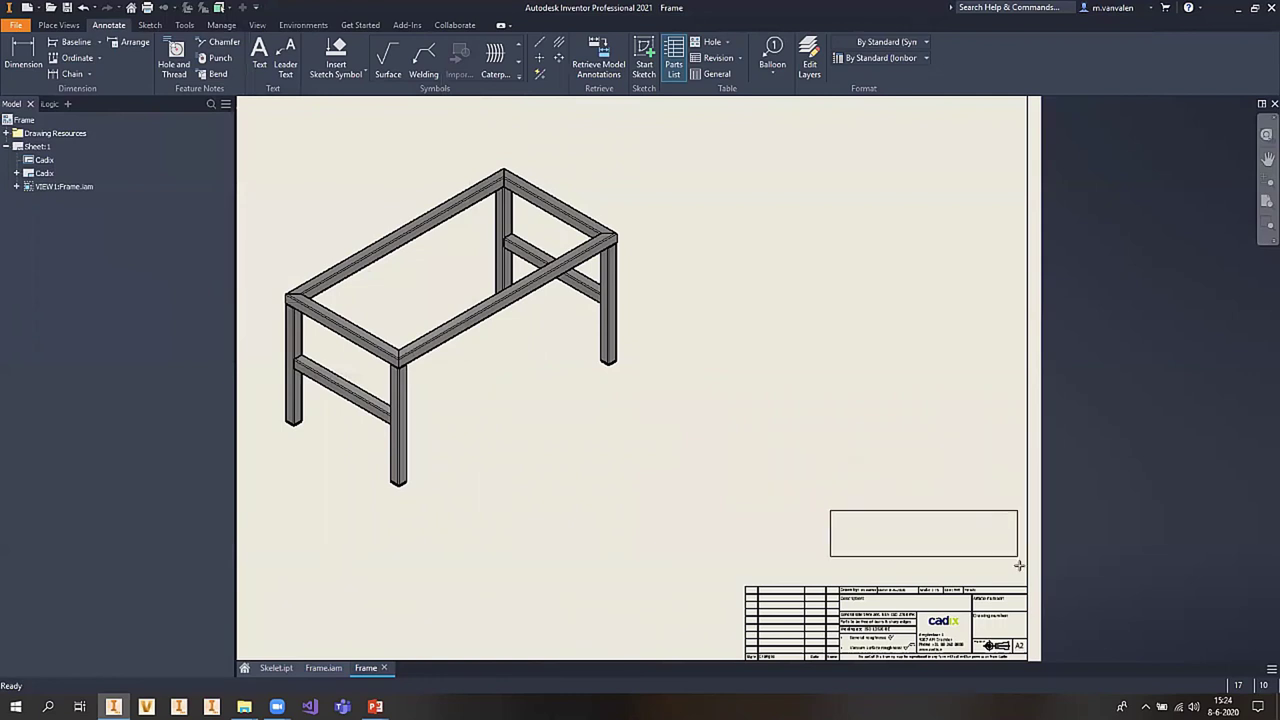
pyautogui.click(1008, 614)
pyautogui.scroll(2, 1008, 614)
pyautogui.scroll(-1, 1008, 614)
pyautogui.scroll(3, 1008, 614)
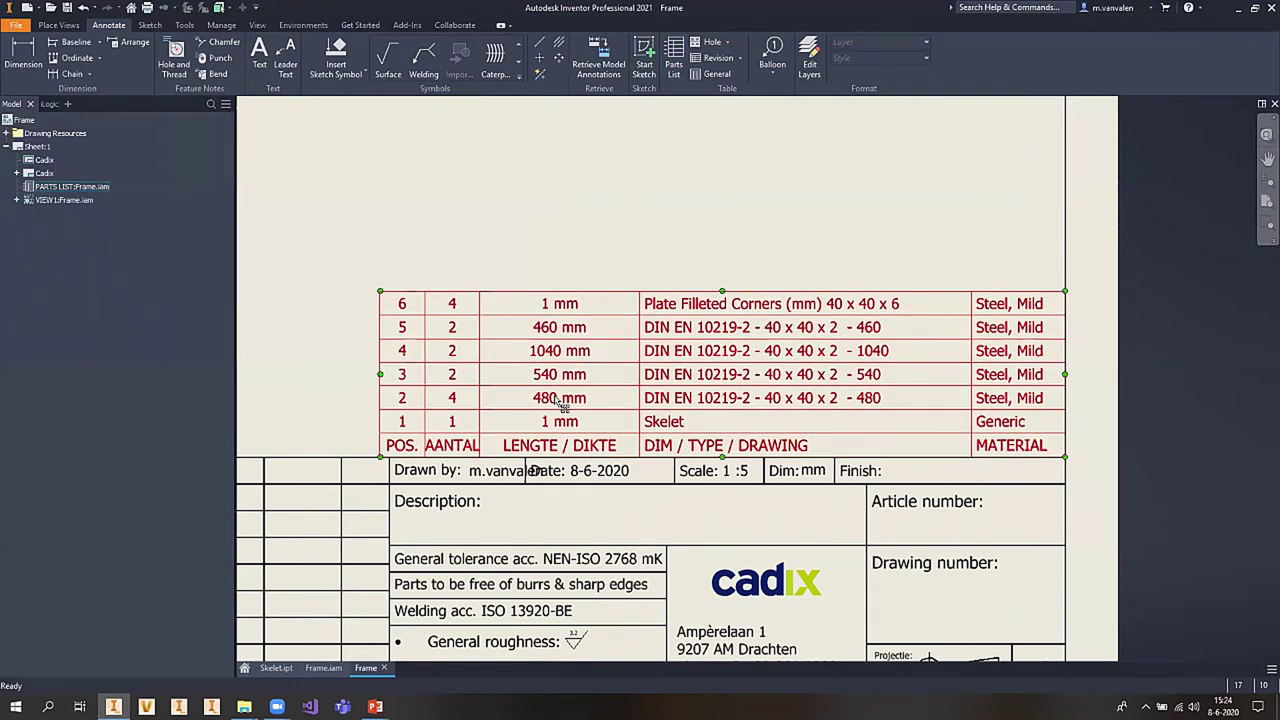
pyautogui.press('Home')
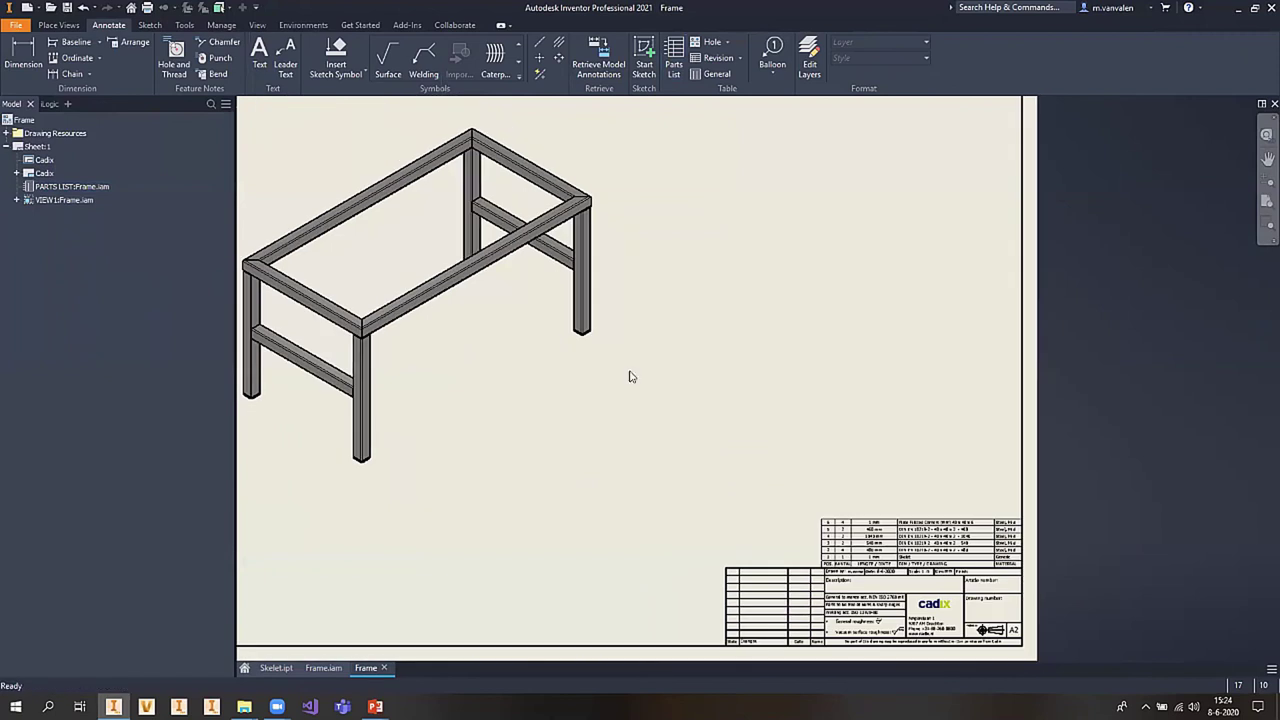
# - Add balloon 2 with a bent leader pointing to a frame leg
pyautogui.click(772, 55)
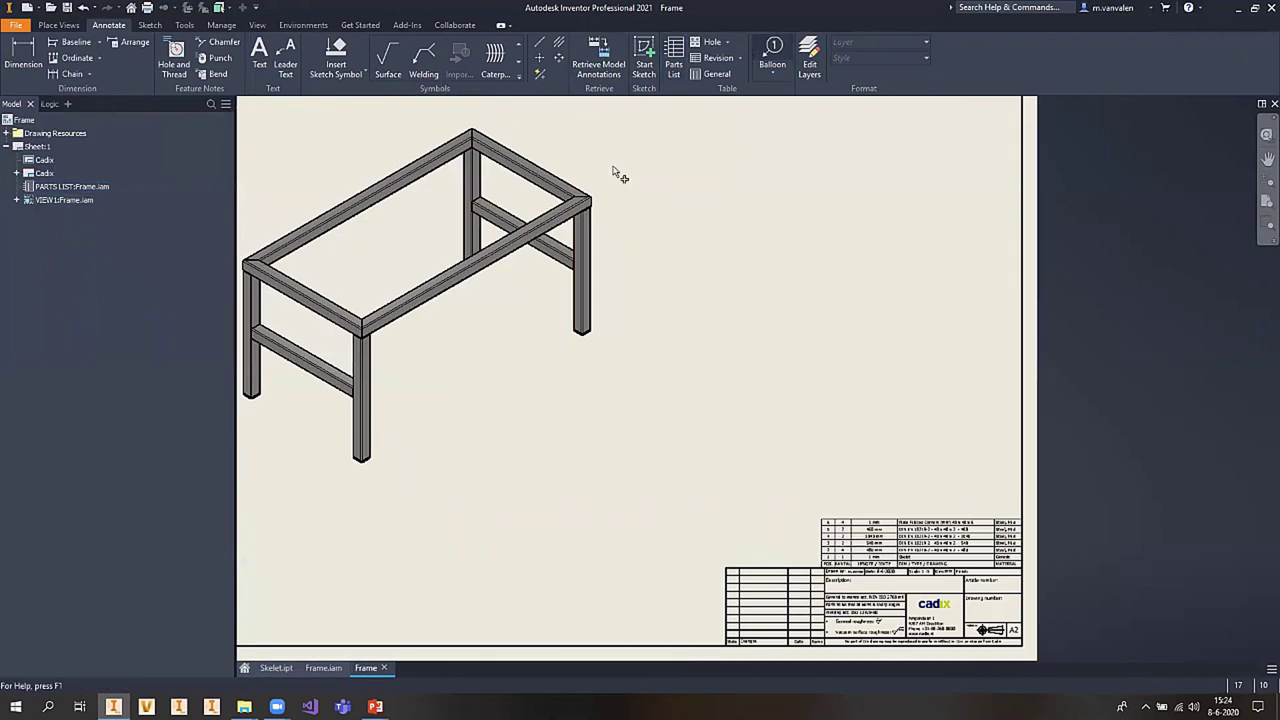
pyautogui.click(589, 243)
pyautogui.click(622, 212)
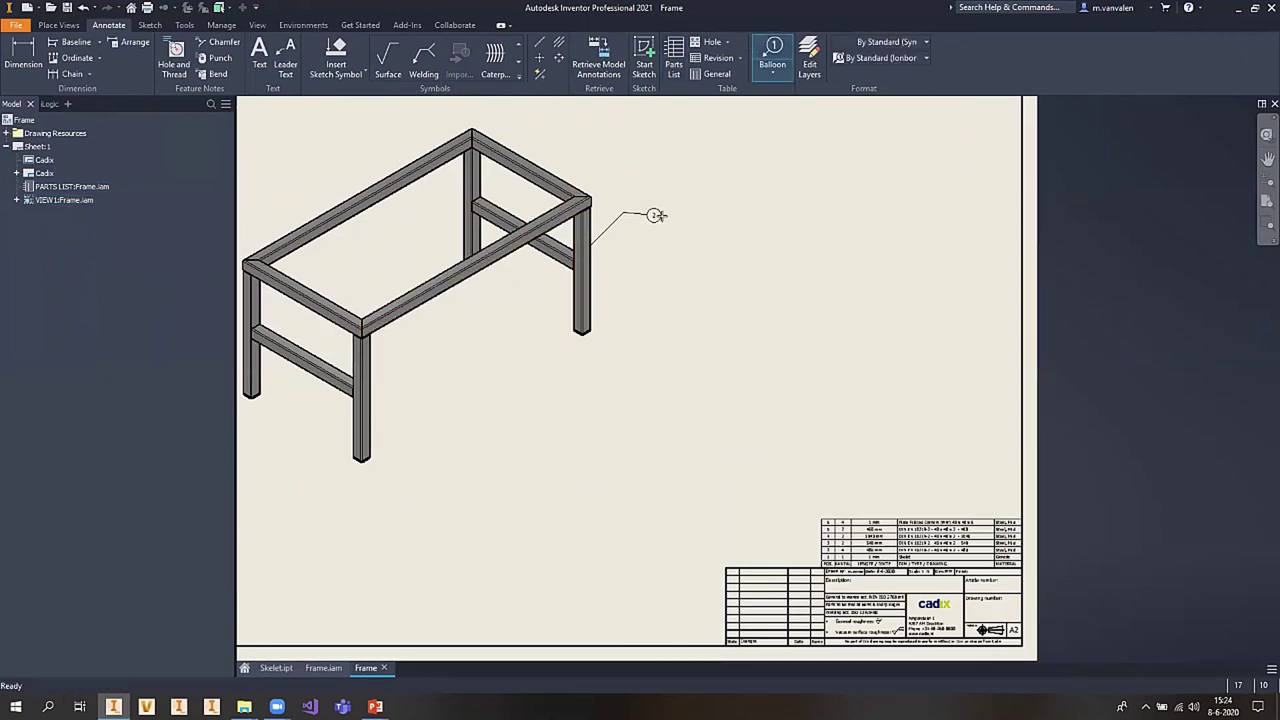
pyautogui.click(671, 212)
# - Add balloon 3 above the top rail and finish ballooning
pyautogui.click(557, 175)
pyautogui.rightClick(598, 143)
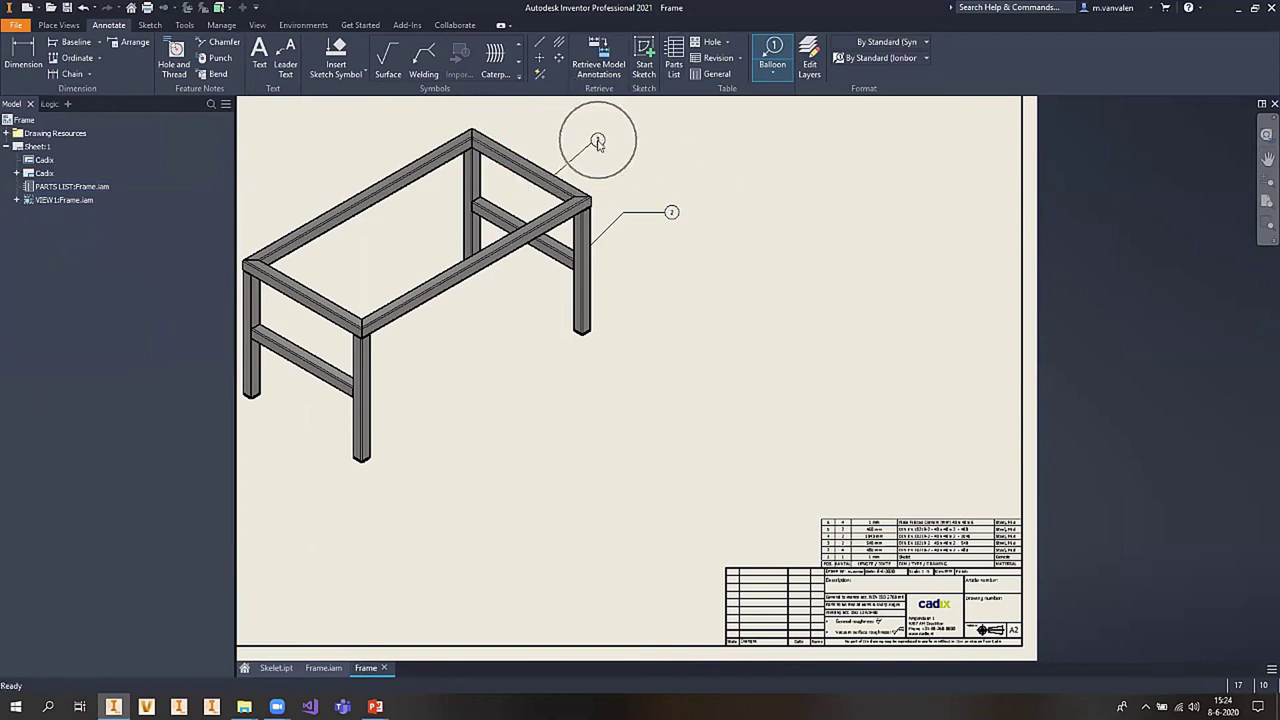
pyautogui.click(556, 141)
pyautogui.click(555, 172)
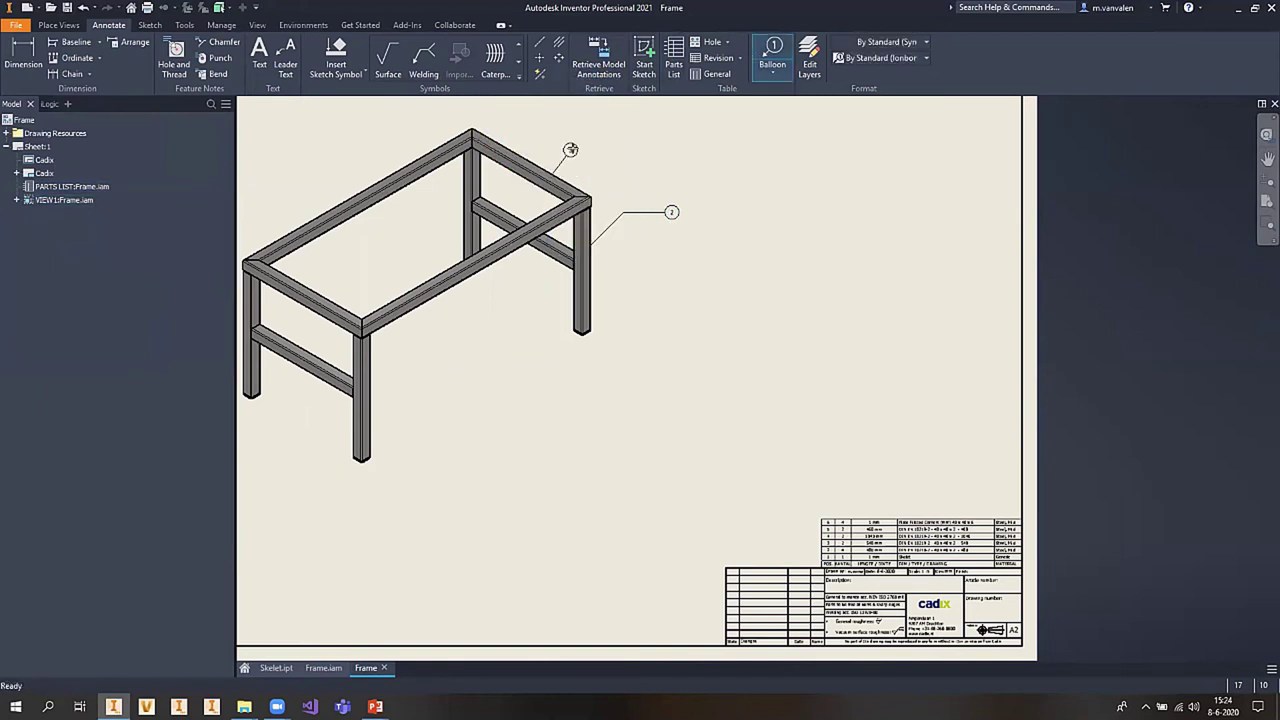
pyautogui.click(614, 140)
pyautogui.rightClick(705, 180)
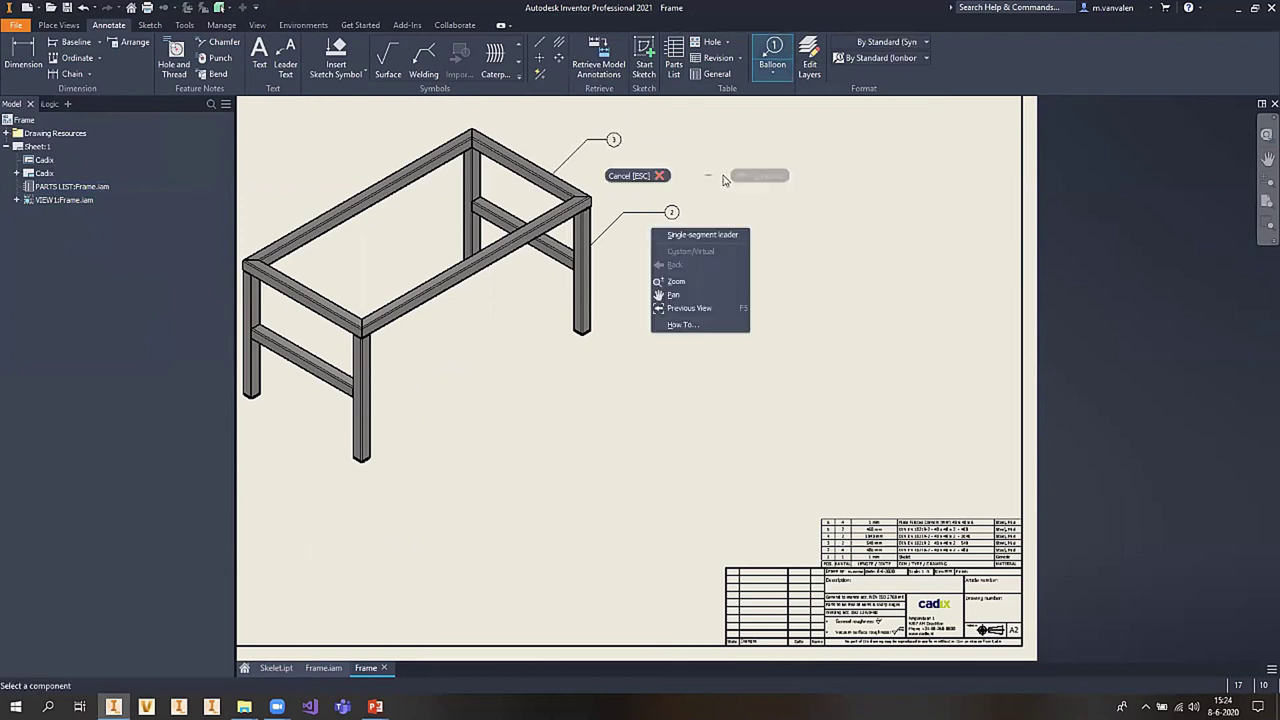
pyautogui.scroll(3, 640, 165)
pyautogui.moveTo(1100, 700)
pyautogui.mouseDown(button='middle')
pyautogui.moveTo(737, 343)
pyautogui.moveTo(648, 389)
pyautogui.mouseUp(button='middle')
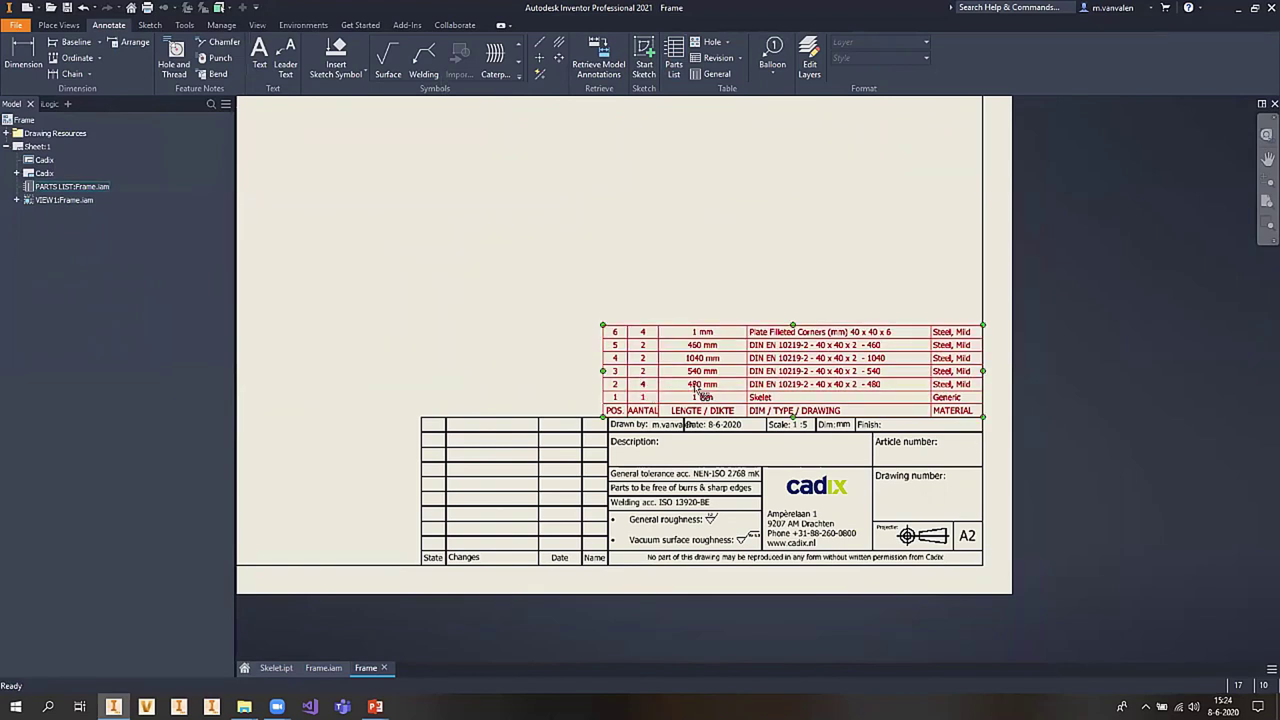
pyautogui.moveTo(554, 287); pyautogui.dragTo(780, 577, button='middle')
pyautogui.scroll(-2, 734, 509)
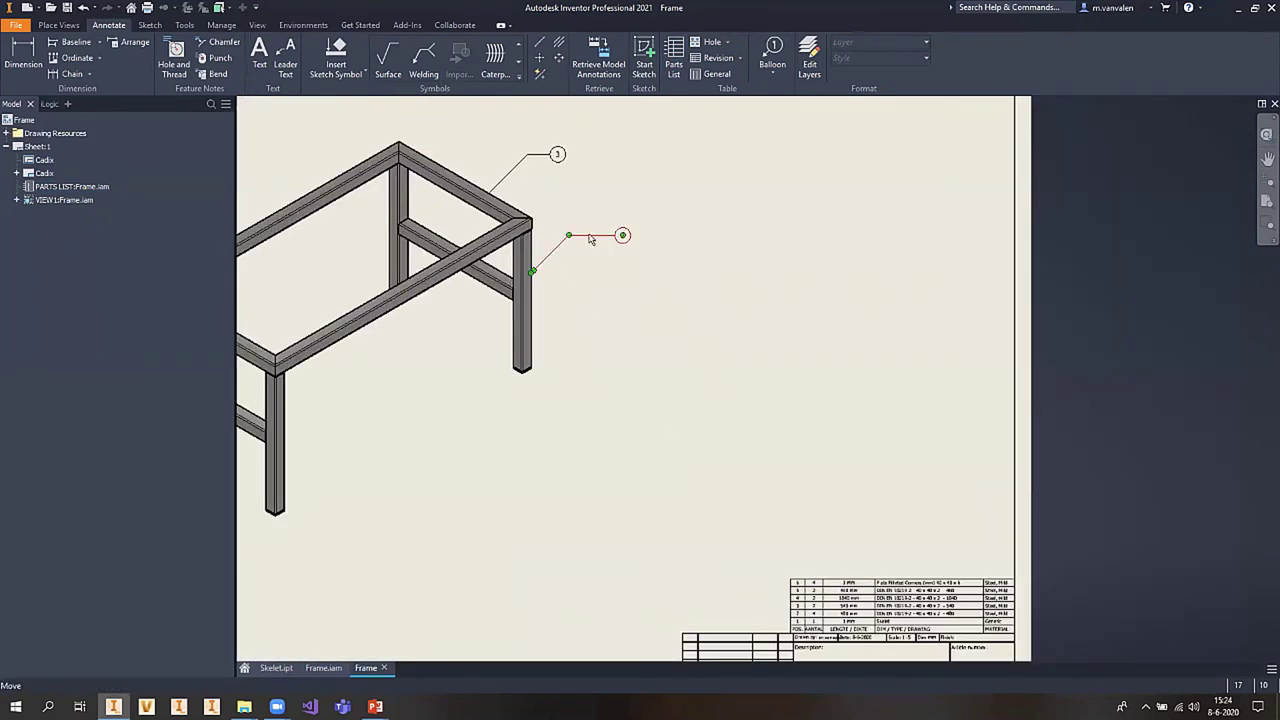
pyautogui.moveTo(745, 390); pyautogui.dragTo(595, 141, button='middle')
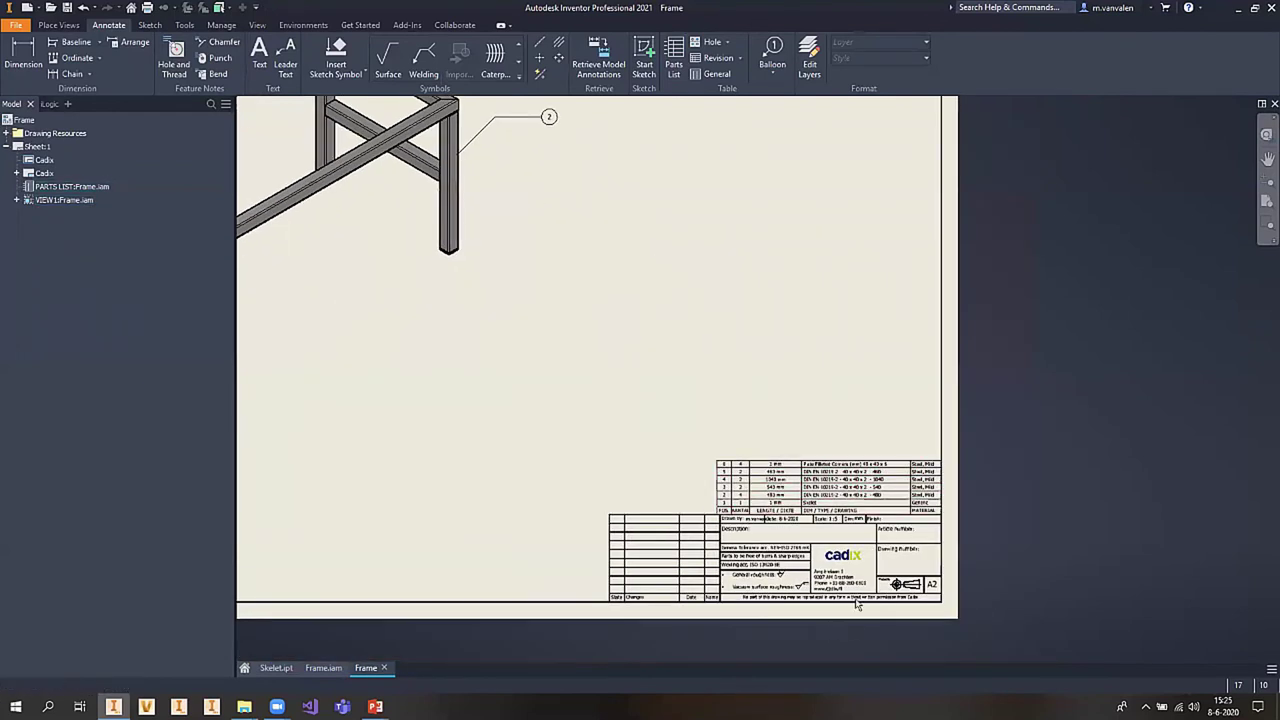
pyautogui.scroll(3, 851, 600)
pyautogui.scroll(2, 783, 422)
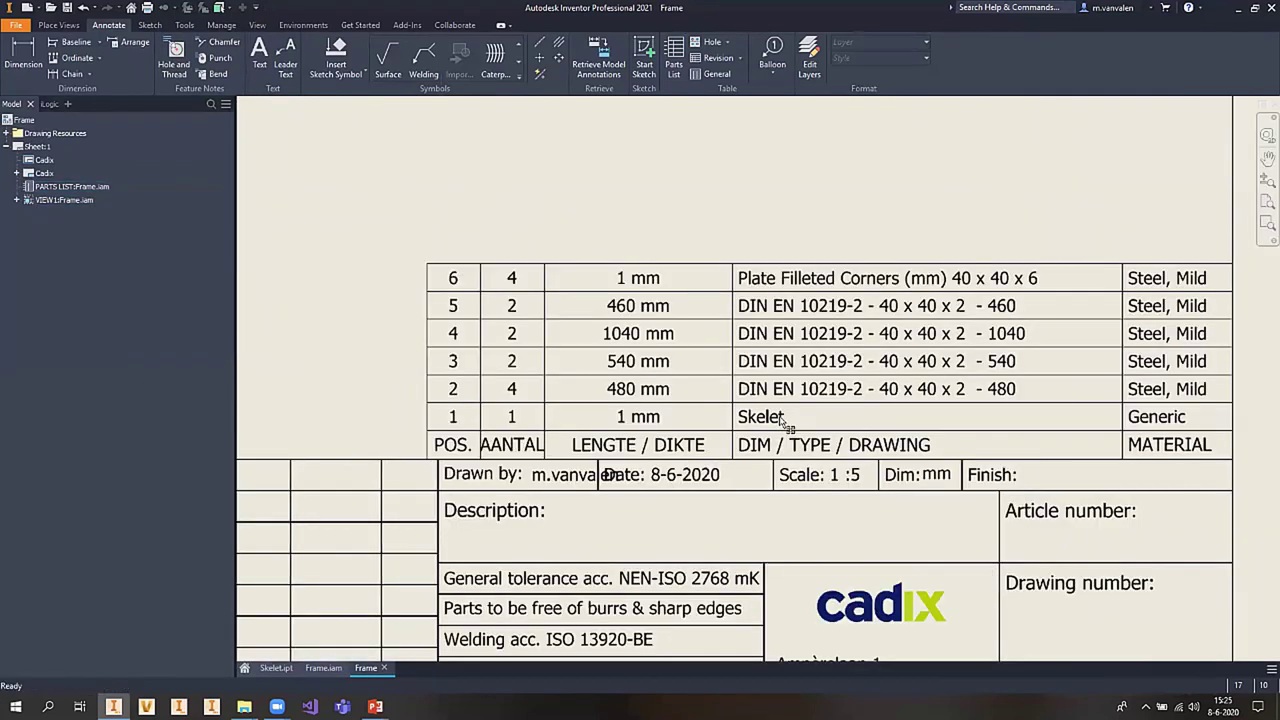
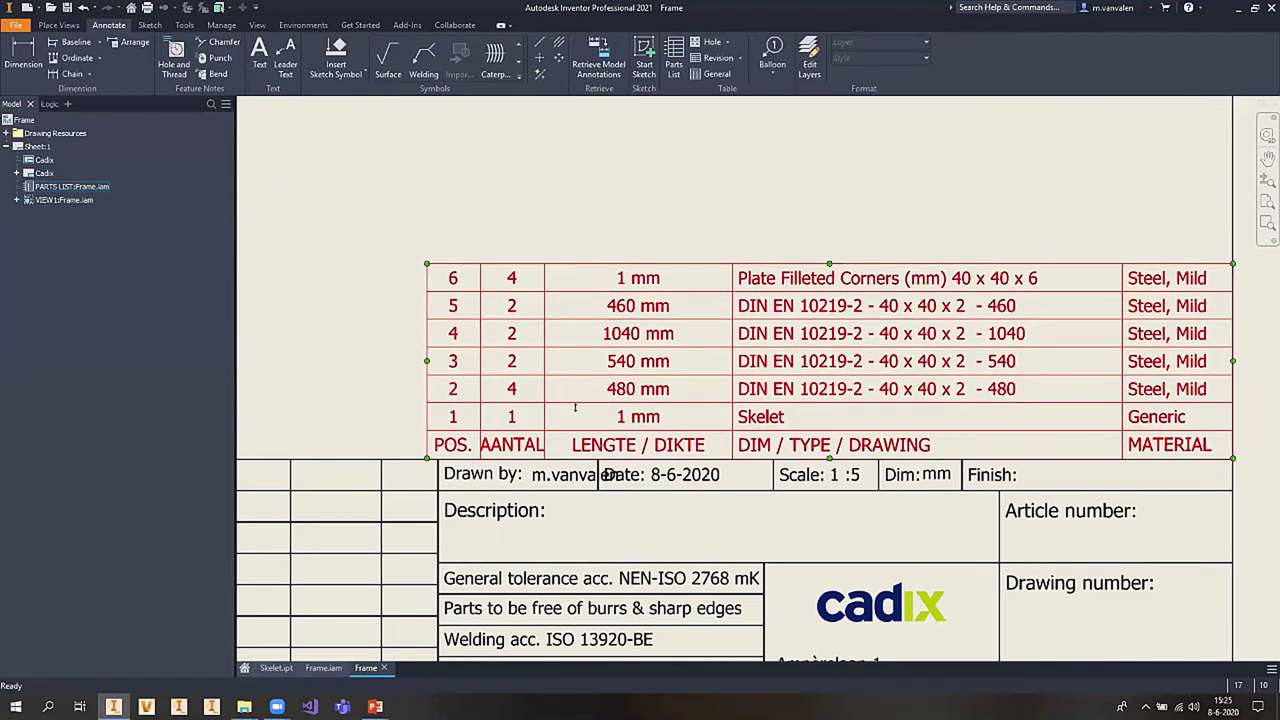
# - In the parts list editor, hide the Skelet row and renumber the remaining items 1–5
pyautogui.doubleClick(802, 310)
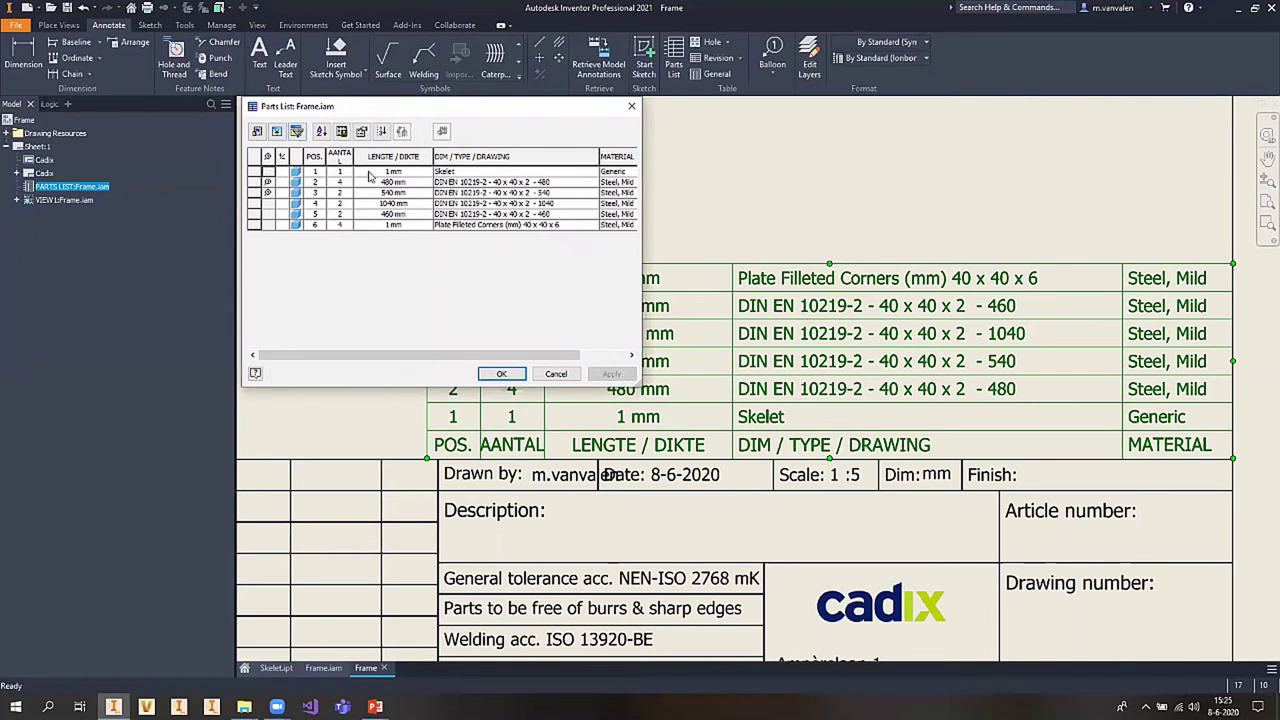
pyautogui.rightClick(254, 171)
pyautogui.click(273, 194)
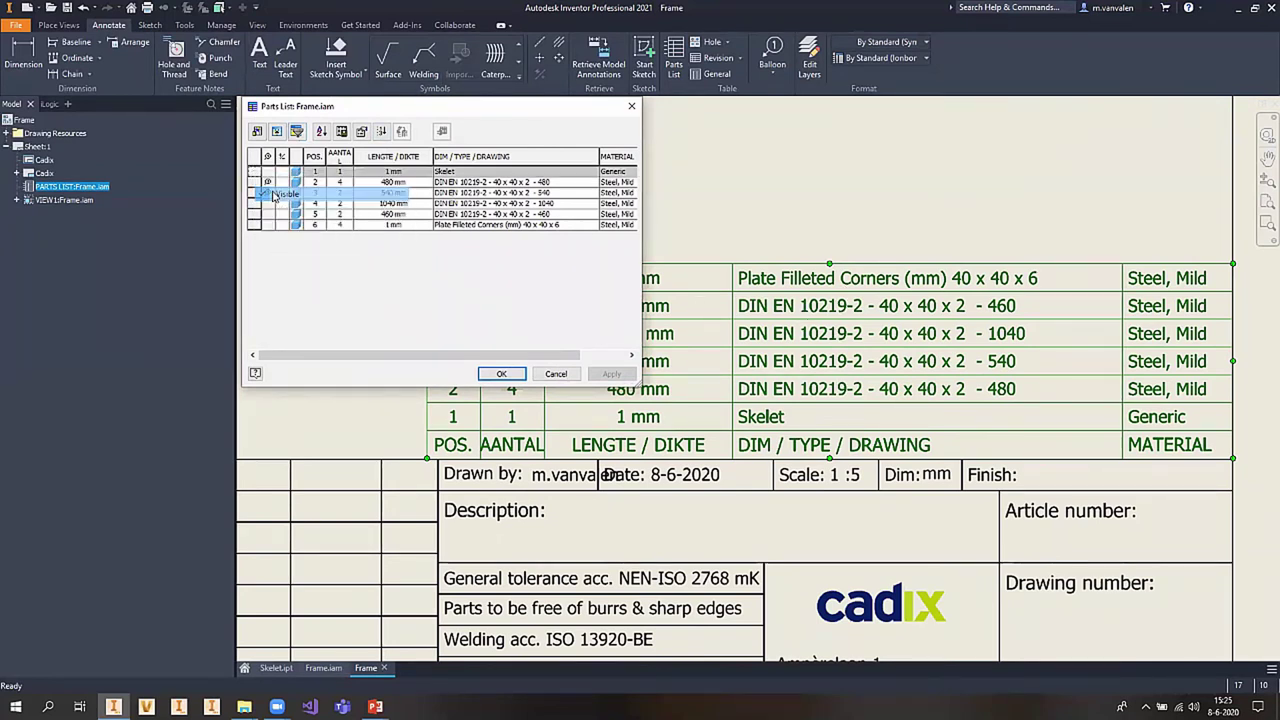
pyautogui.click(381, 132)
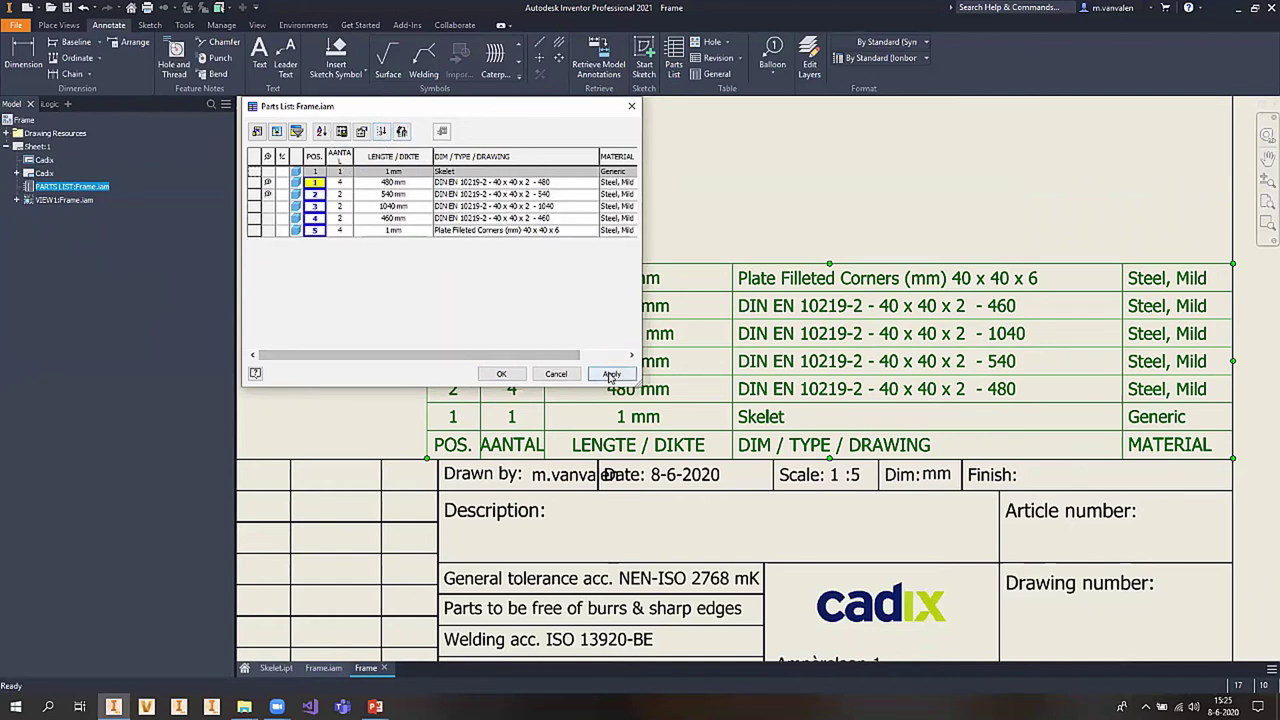
pyautogui.click(607, 376)
pyautogui.click(502, 374)
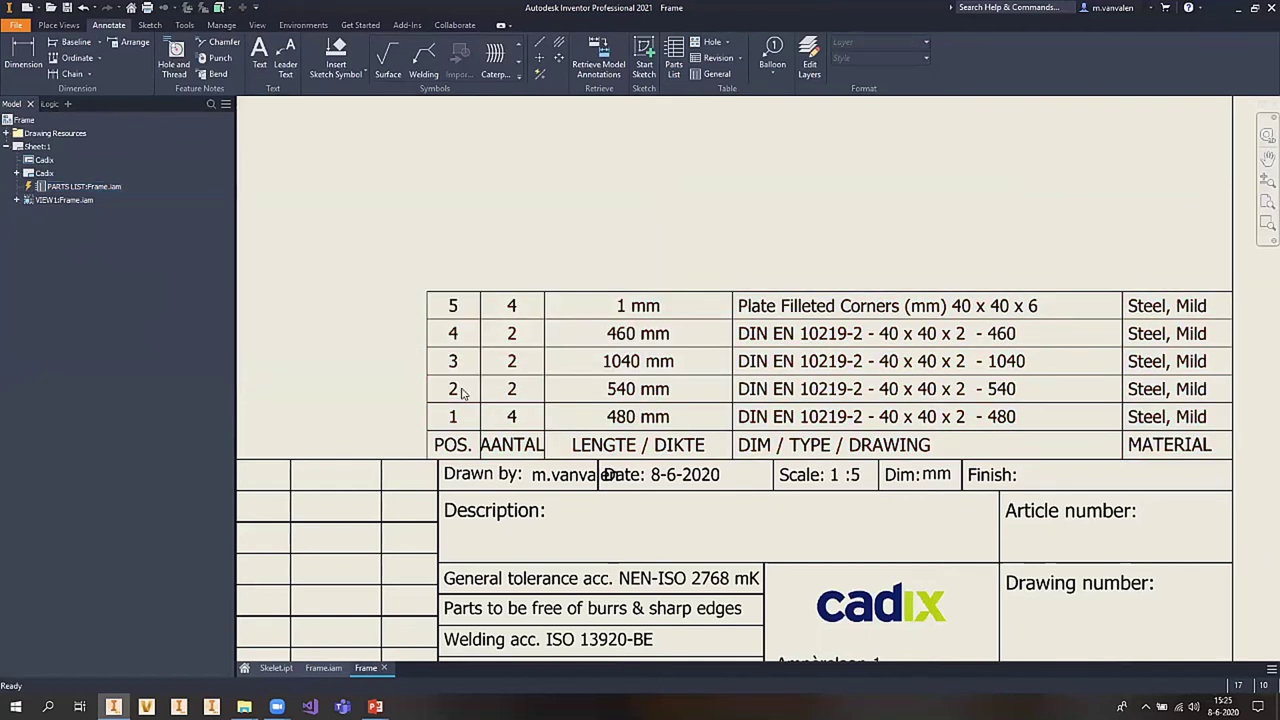
# - Bring up the context menu of the five-row parts list table on the sheet
pyautogui.scroll(3, 524, 426)
pyautogui.scroll(-2, 524, 426)
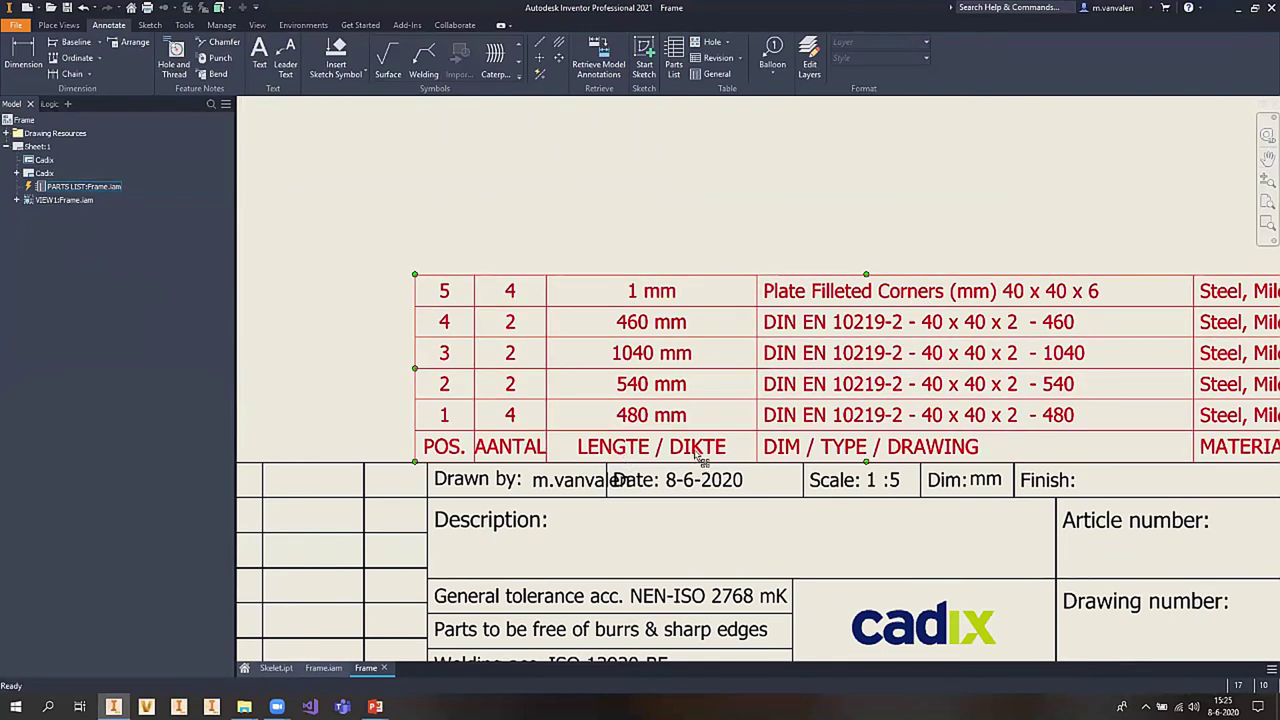
pyautogui.rightClick(900, 297)
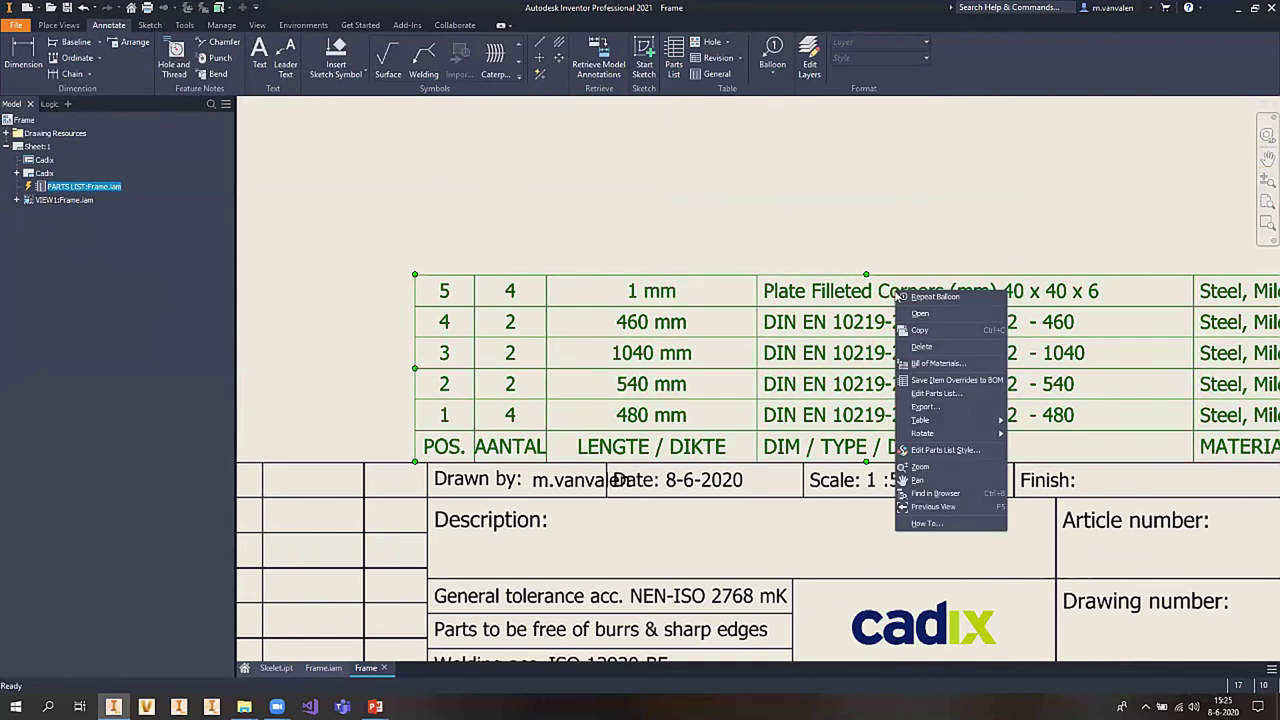
# - In the Bill of Materials, expand the frame, drop the Description column and add Base QTY
pyautogui.click(946, 366)
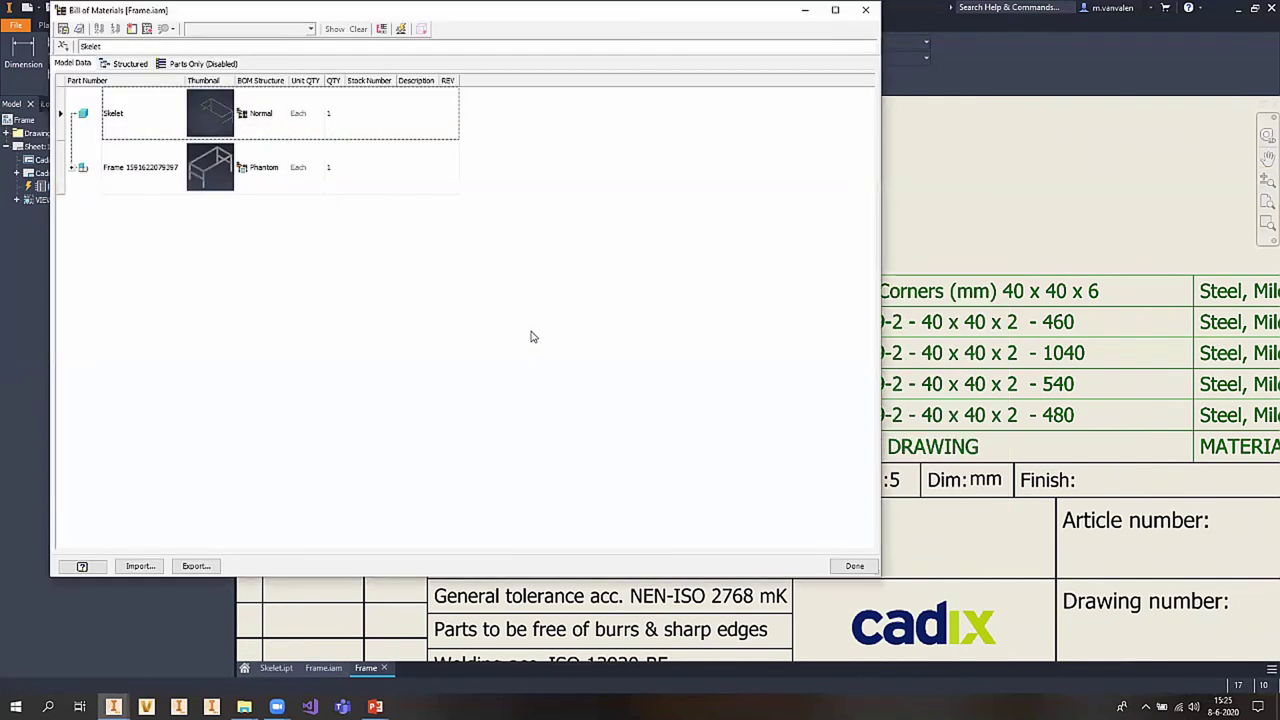
pyautogui.click(72, 167)
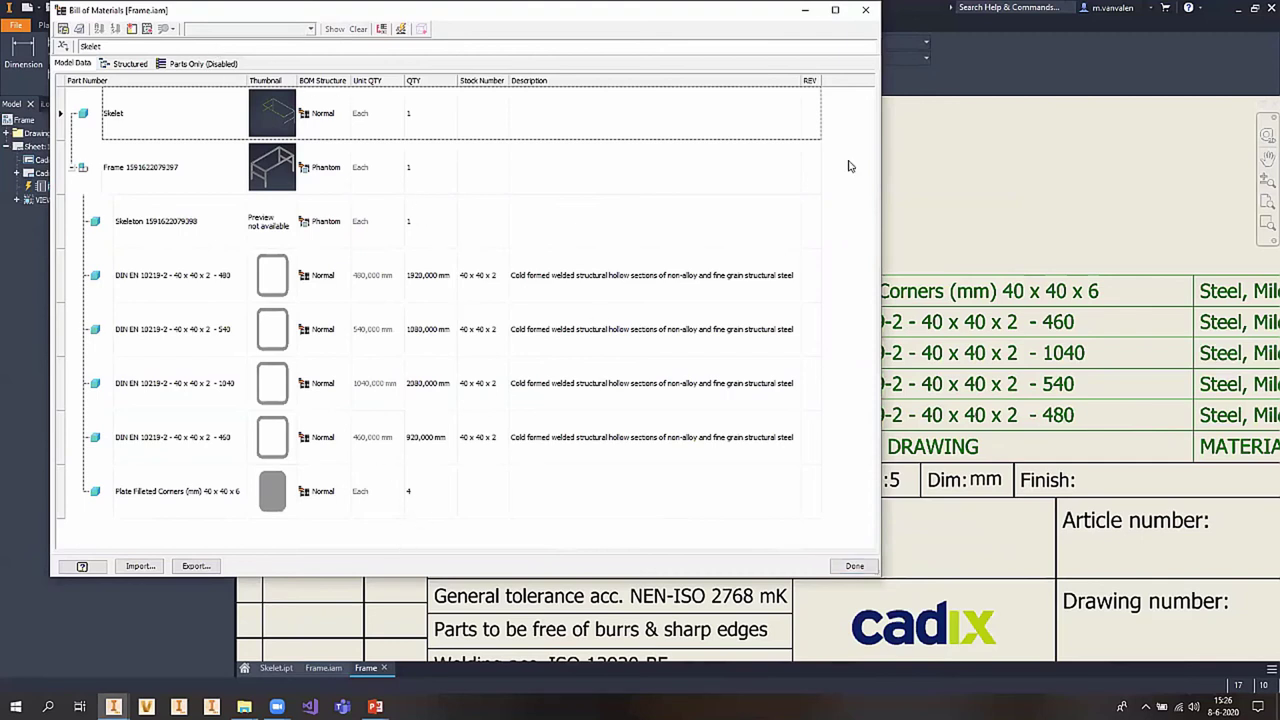
pyautogui.moveTo(802, 81); pyautogui.dragTo(594, 86)
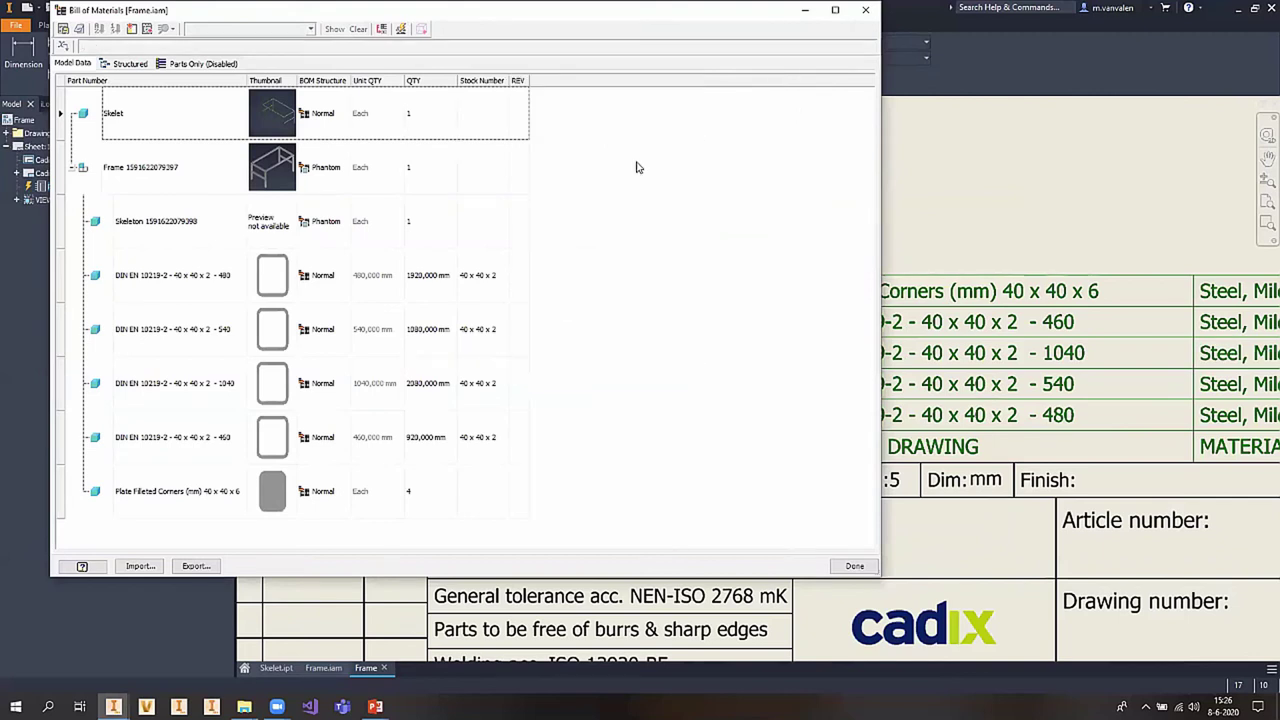
pyautogui.rightClick(571, 84)
pyautogui.click(588, 86)
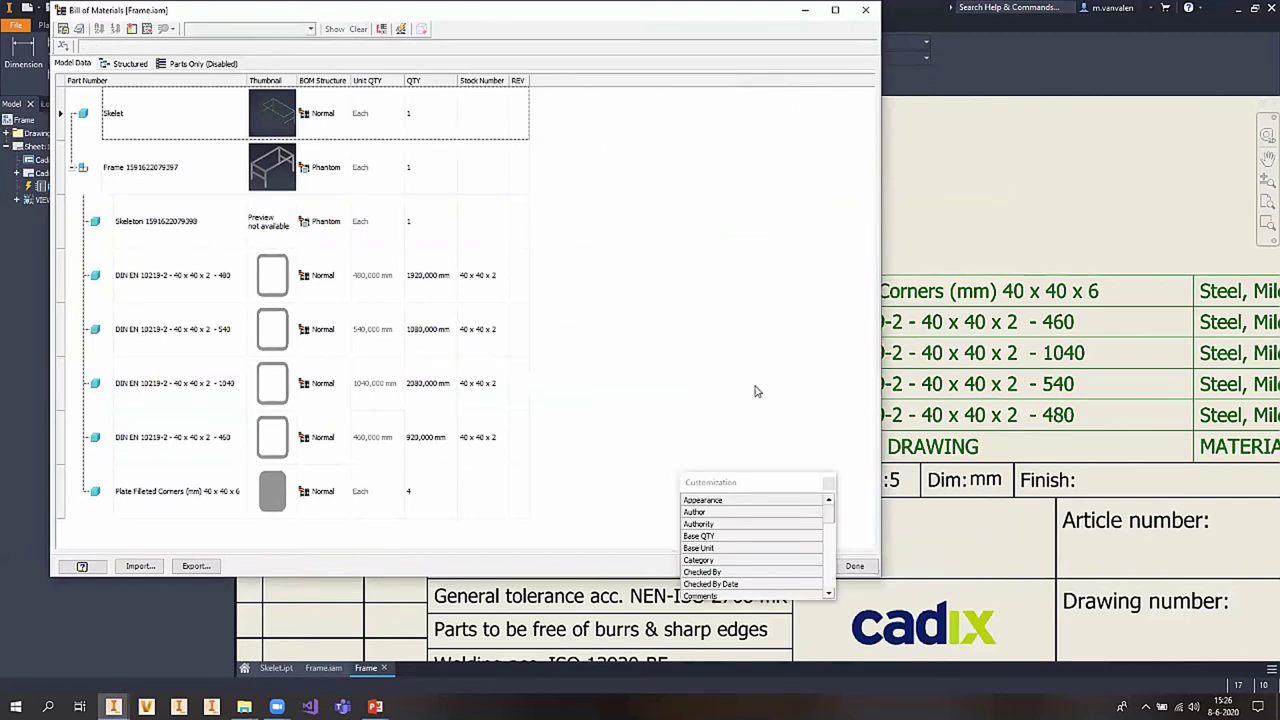
pyautogui.doubleClick(720, 537)
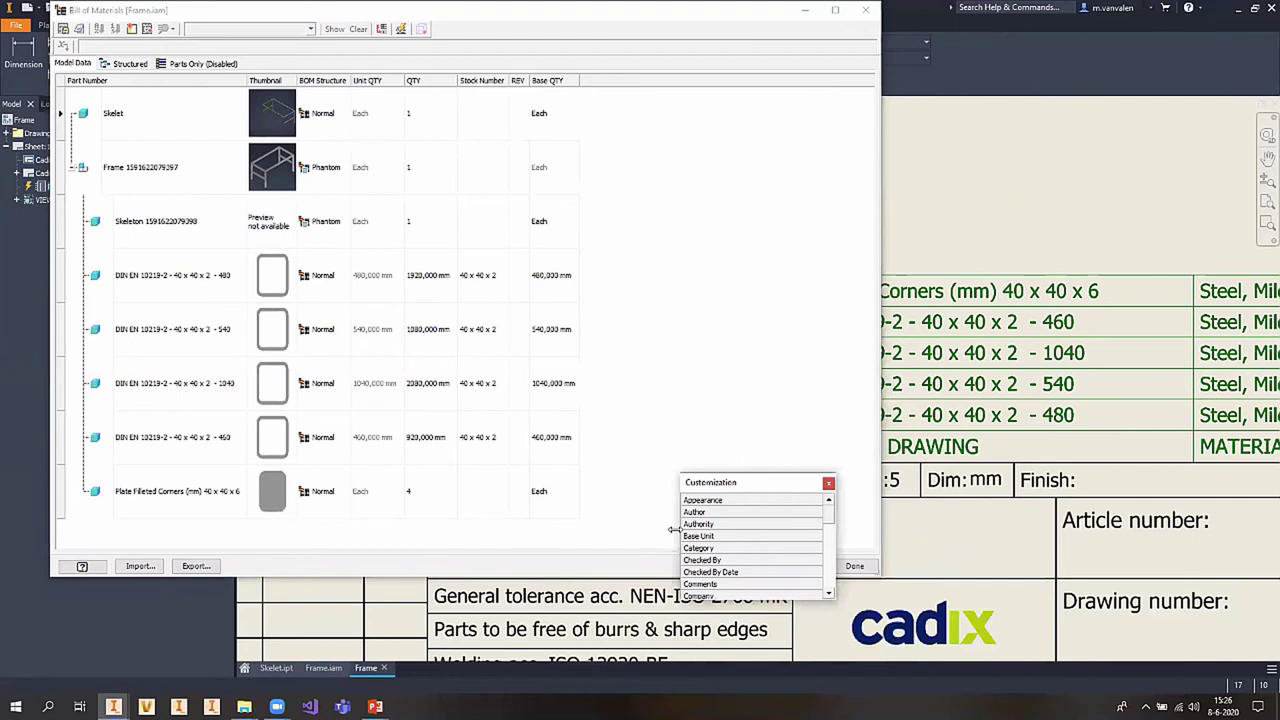
pyautogui.click(828, 483)
# - Set the corner plate's Base QTY to its thickness parameter (d4) and apply the changes
pyautogui.click(569, 487)
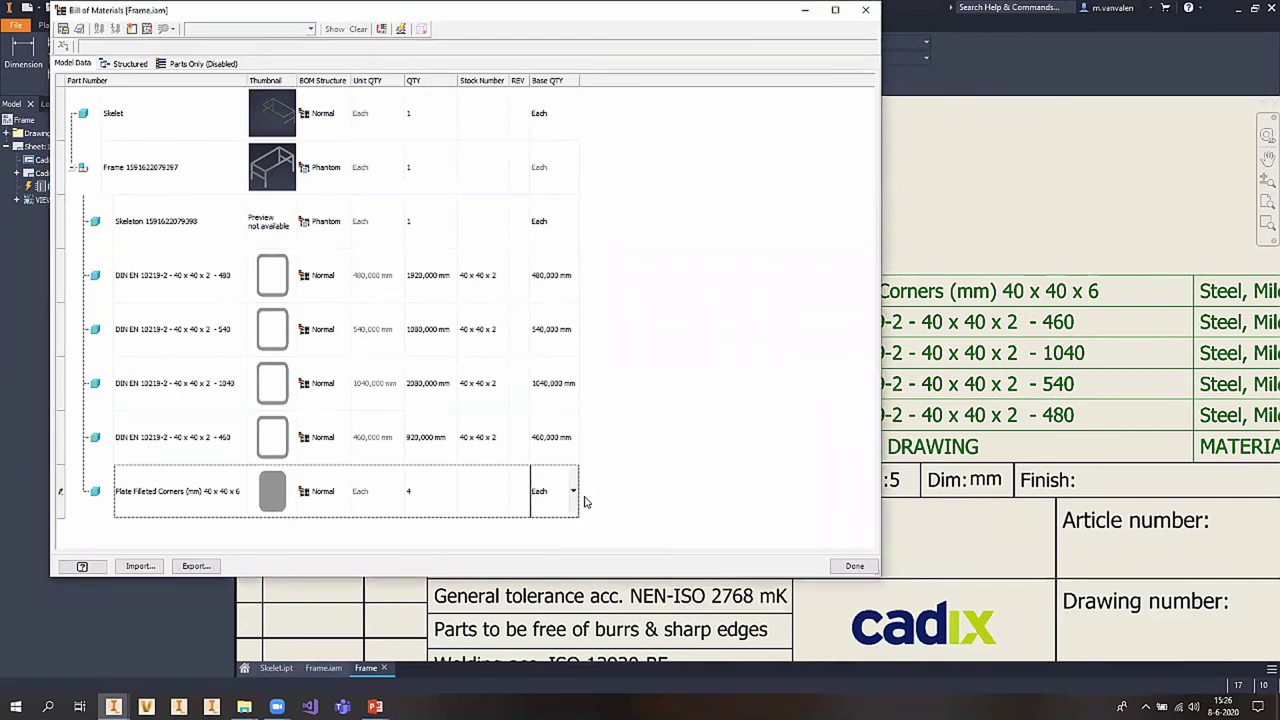
pyautogui.click(573, 490)
pyautogui.click(551, 551)
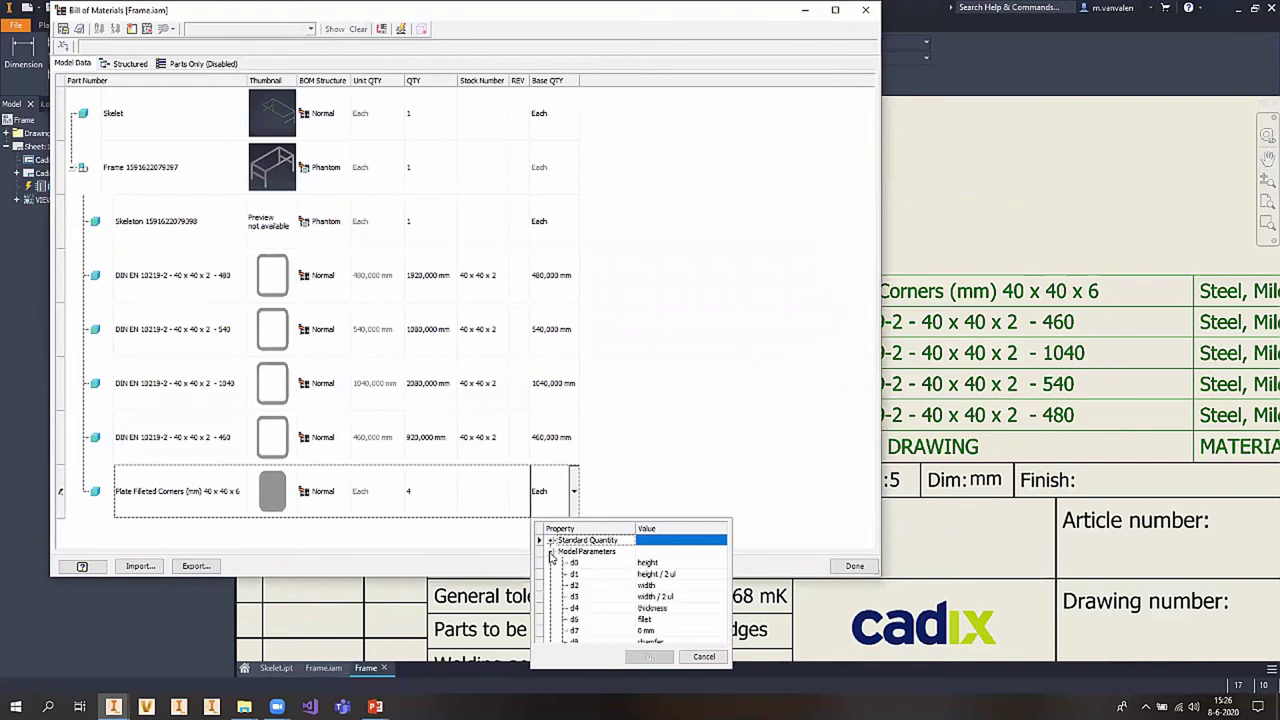
pyautogui.click(648, 608)
pyautogui.click(636, 657)
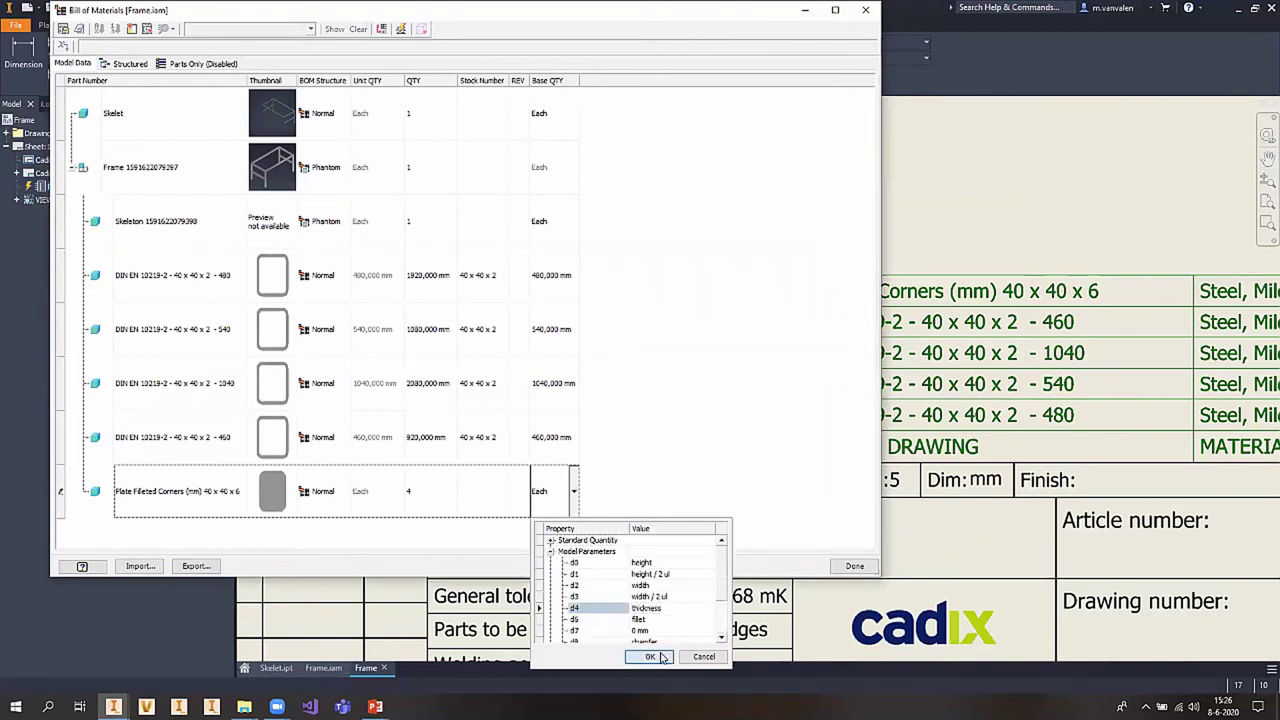
pyautogui.click(854, 566)
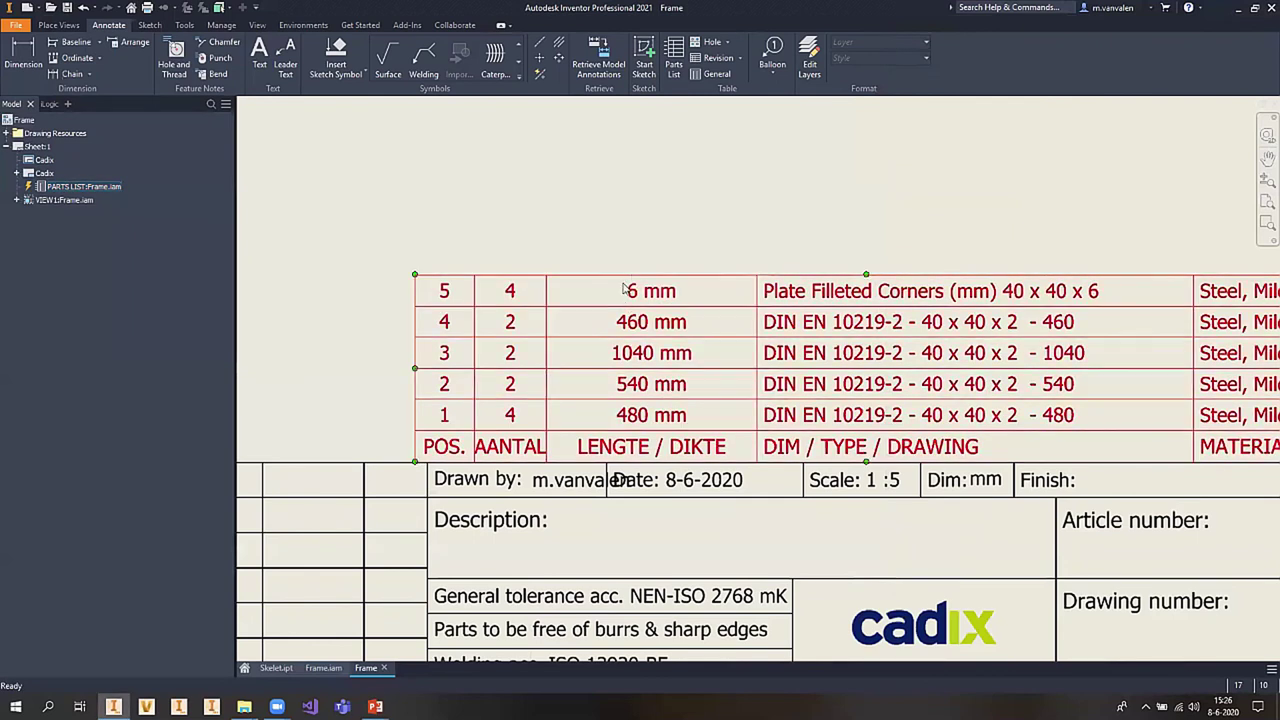
# - Fit the whole sheet in view, save it as Frame.idw, then go to the Skelet.ipt tab
pyautogui.scroll(3, 681, 244)
pyautogui.moveTo(681, 240); pyautogui.dragTo(734, 340, button='middle')
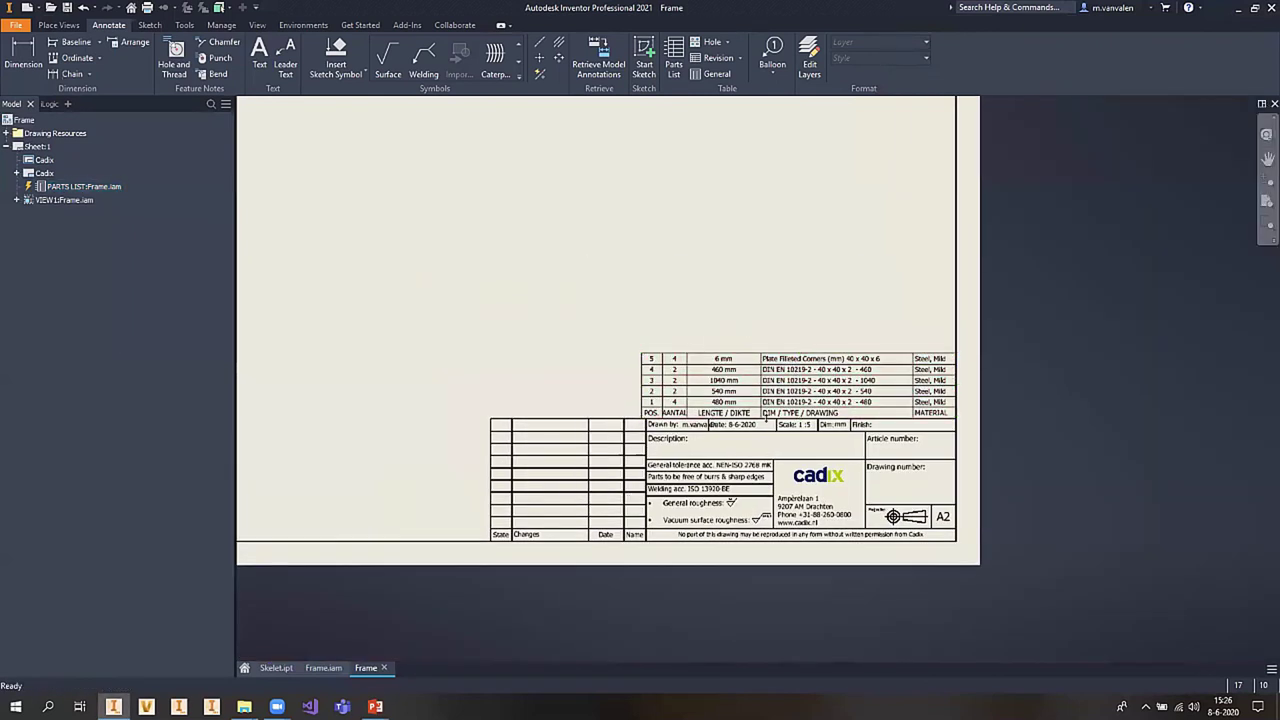
pyautogui.moveTo(611, 367)
pyautogui.mouseDown(button='middle')
pyautogui.moveTo(851, 506)
pyautogui.moveTo(818, 449)
pyautogui.mouseUp(button='middle')
pyautogui.scroll(3, 846, 480)
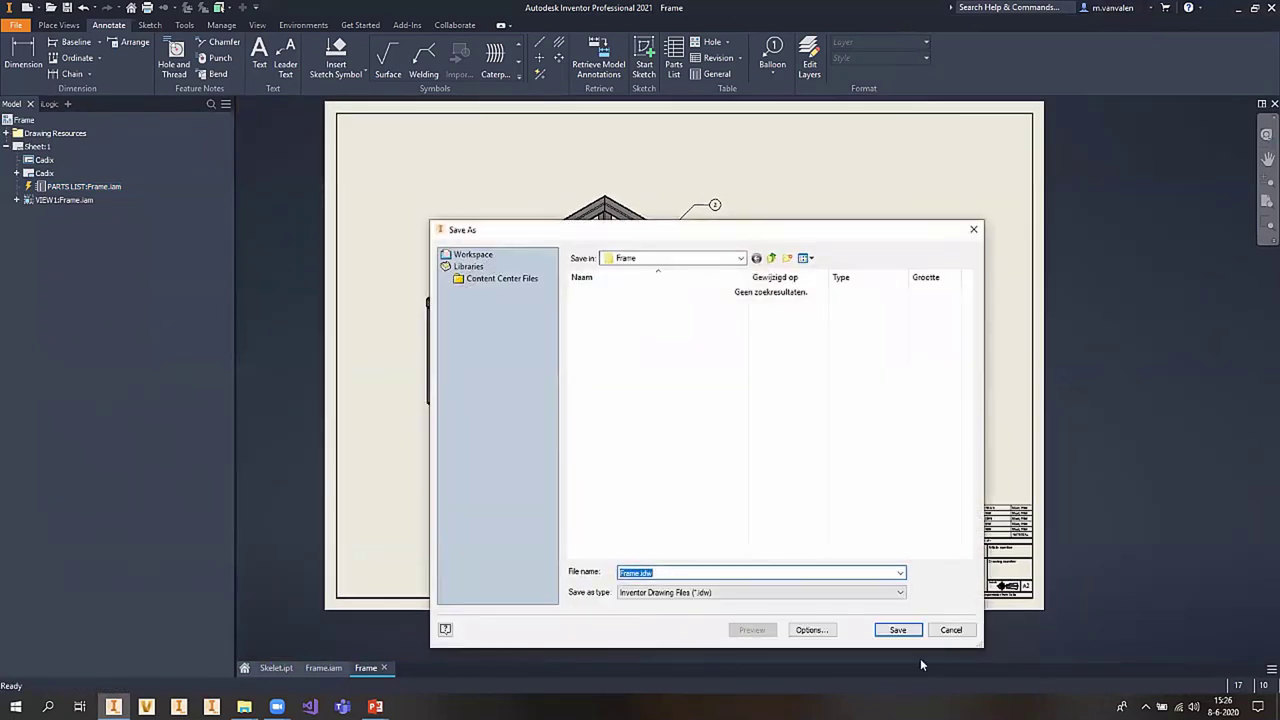
pyautogui.click(898, 629)
pyautogui.click(781, 251)
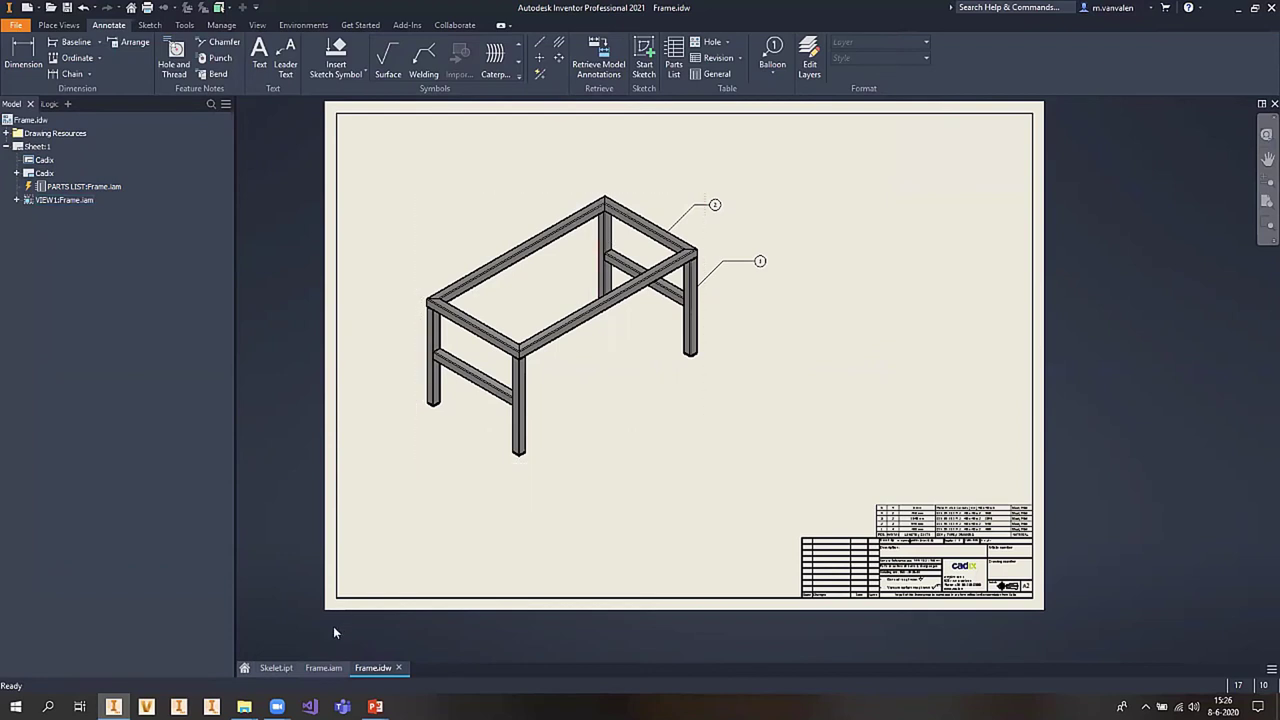
pyautogui.click(276, 668)
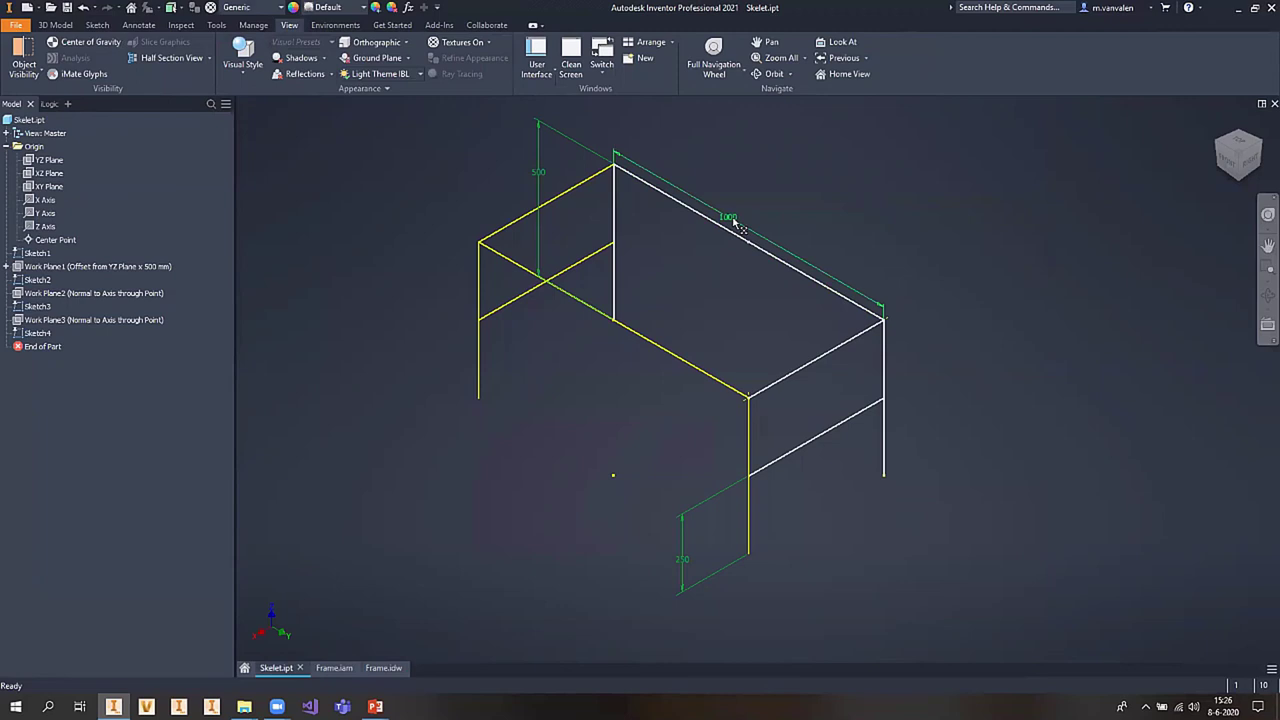
# - Change the skeleton's 1000 length to 1500 and its 500 height to 750
pyautogui.doubleClick(734, 222)
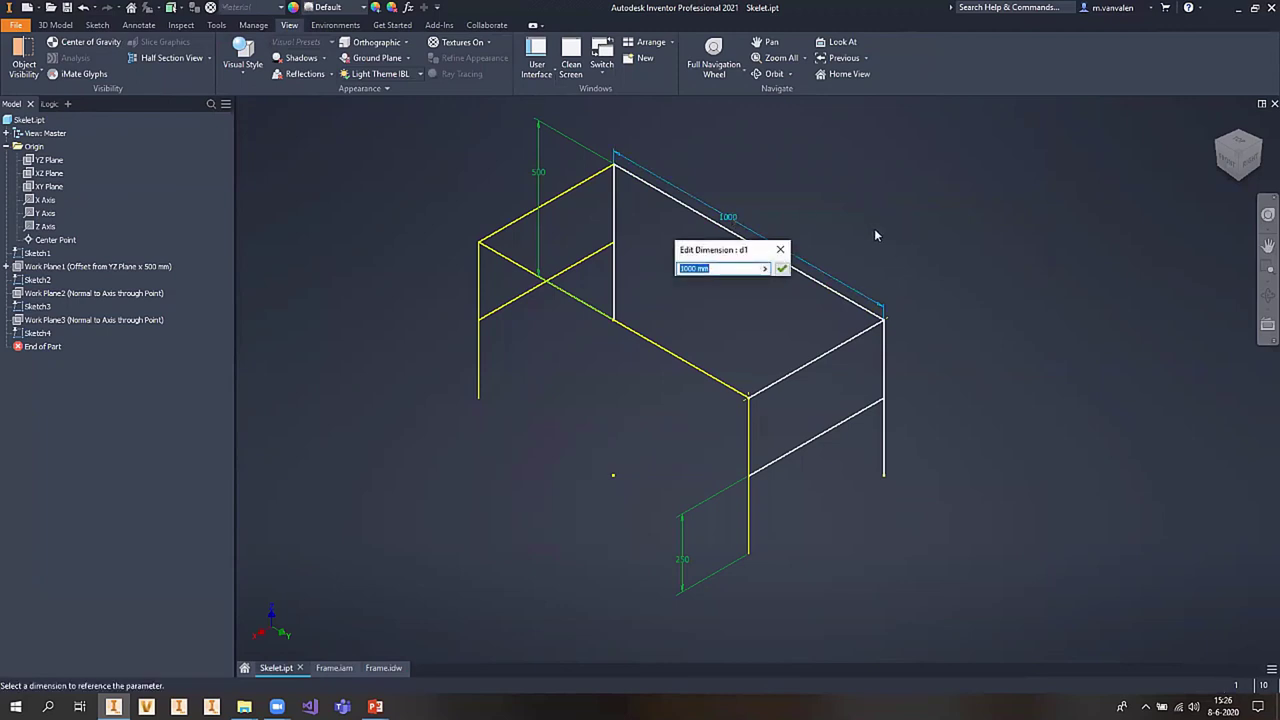
pyautogui.write('1500')
pyautogui.press('Return')
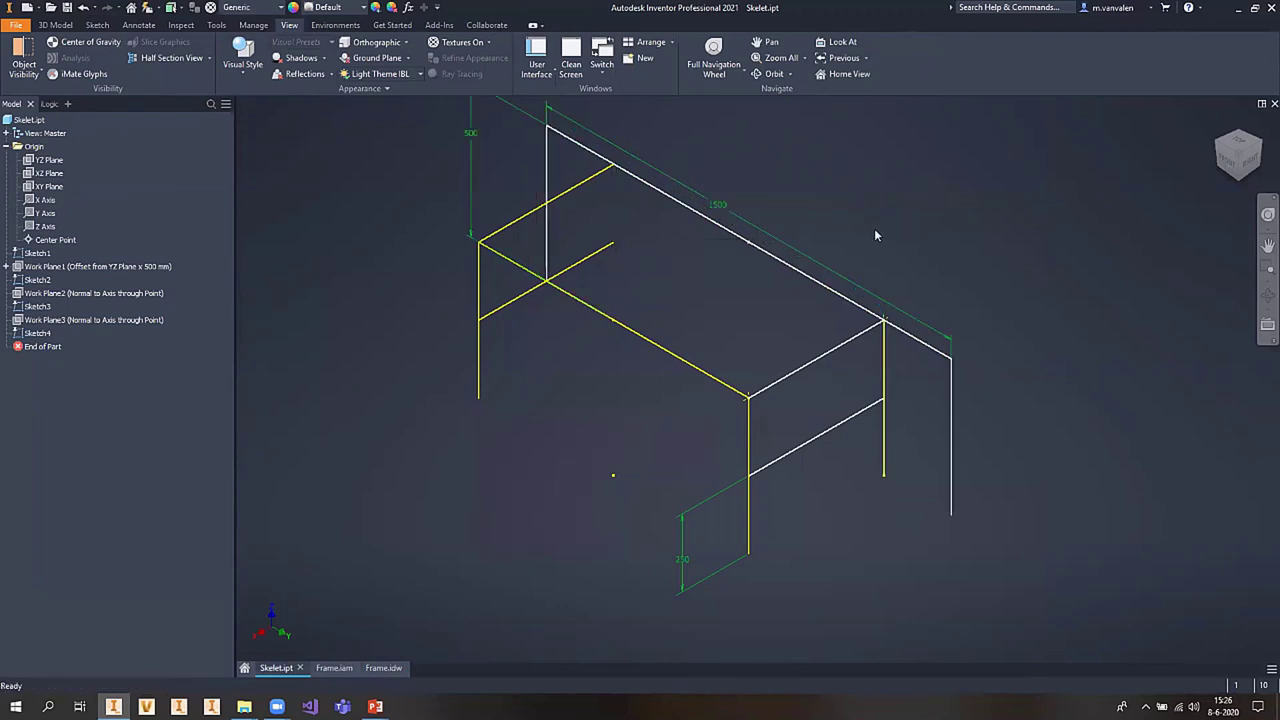
pyautogui.doubleClick(470, 133)
pyautogui.write('750')
pyautogui.press('Return')
pyautogui.scroll(-3, 491, 260)
pyautogui.moveTo(510, 284); pyautogui.dragTo(530, 344, button='middle')
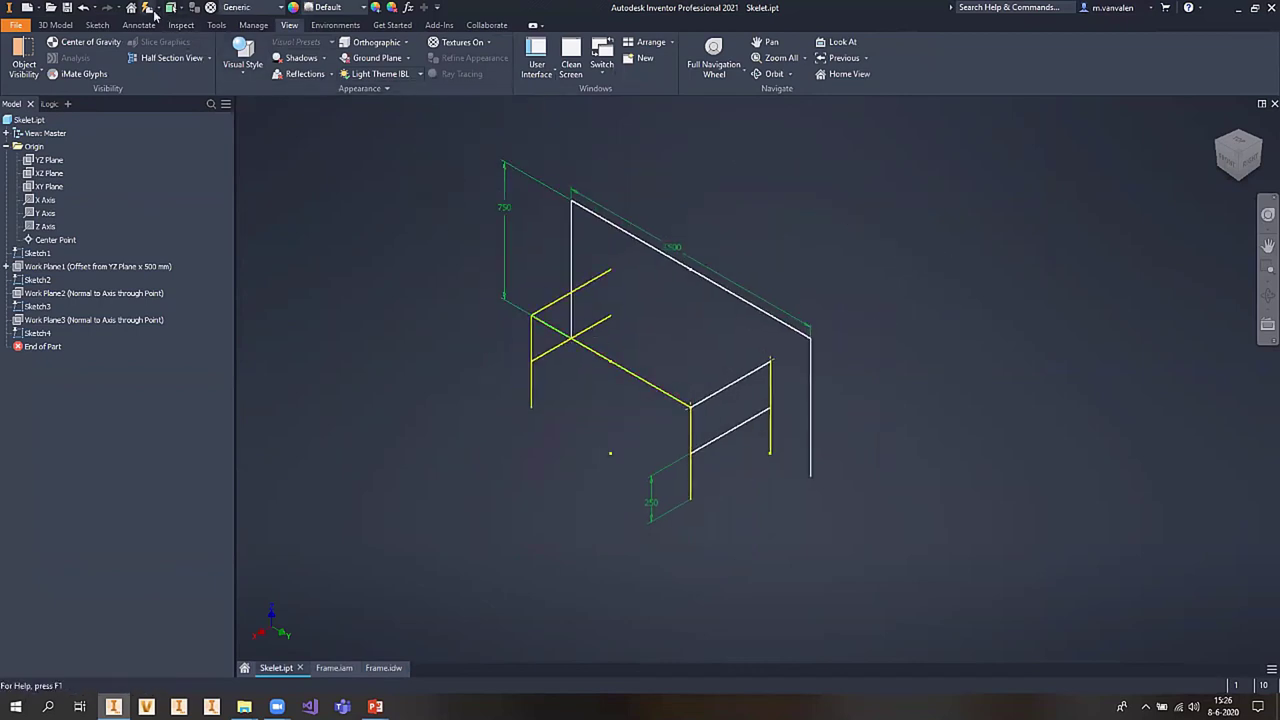
# - Update the skeleton, then save the rebuilt Frame.iam assembly and its parts
pyautogui.click(145, 6)
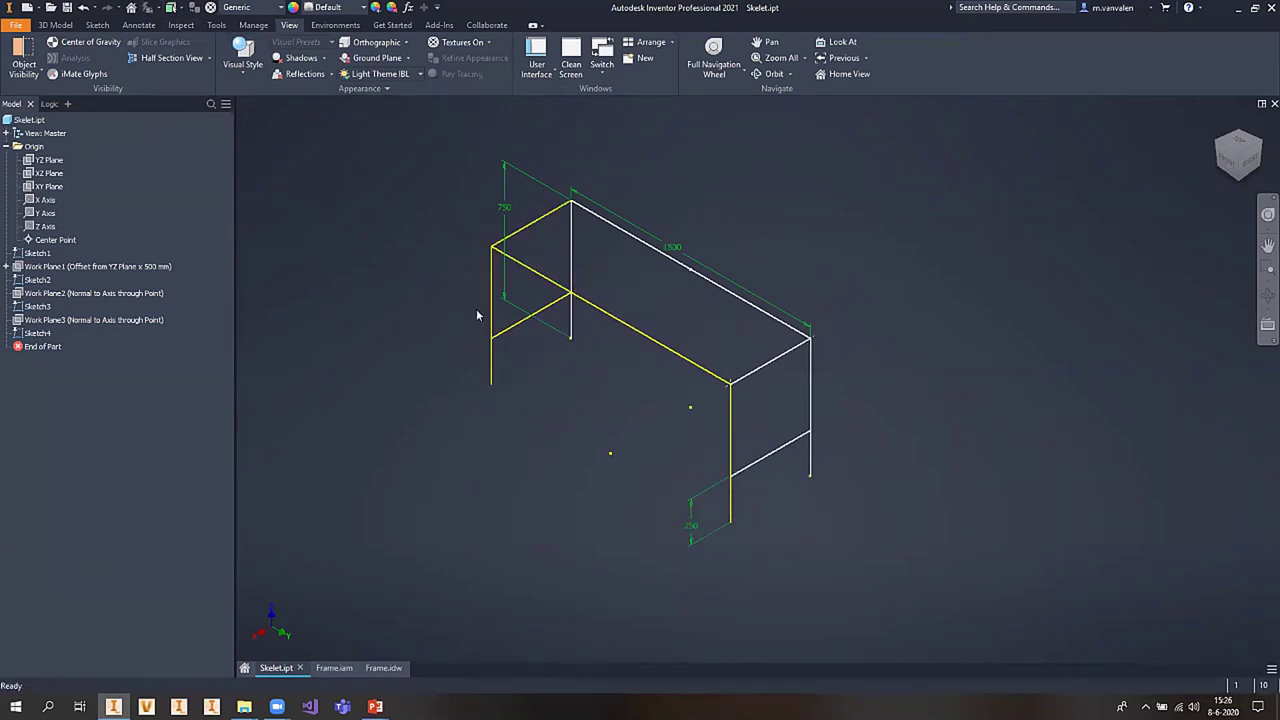
pyautogui.click(337, 669)
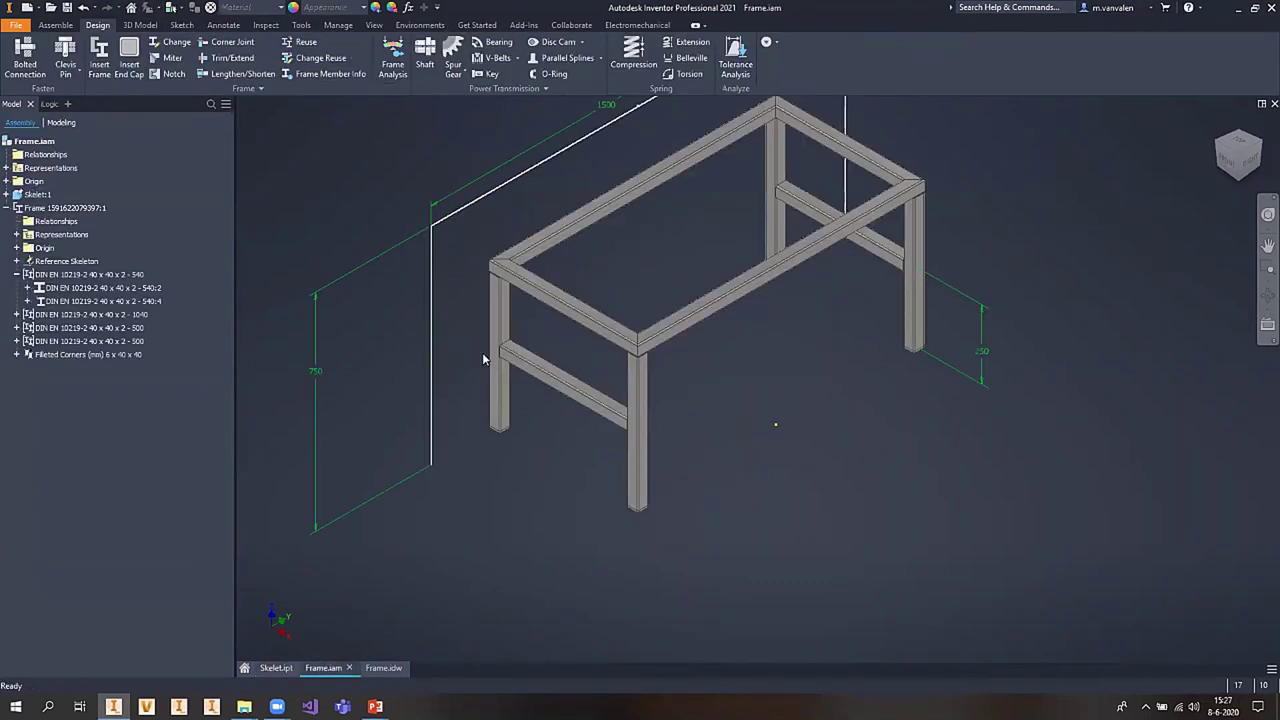
pyautogui.scroll(-2, 522, 329)
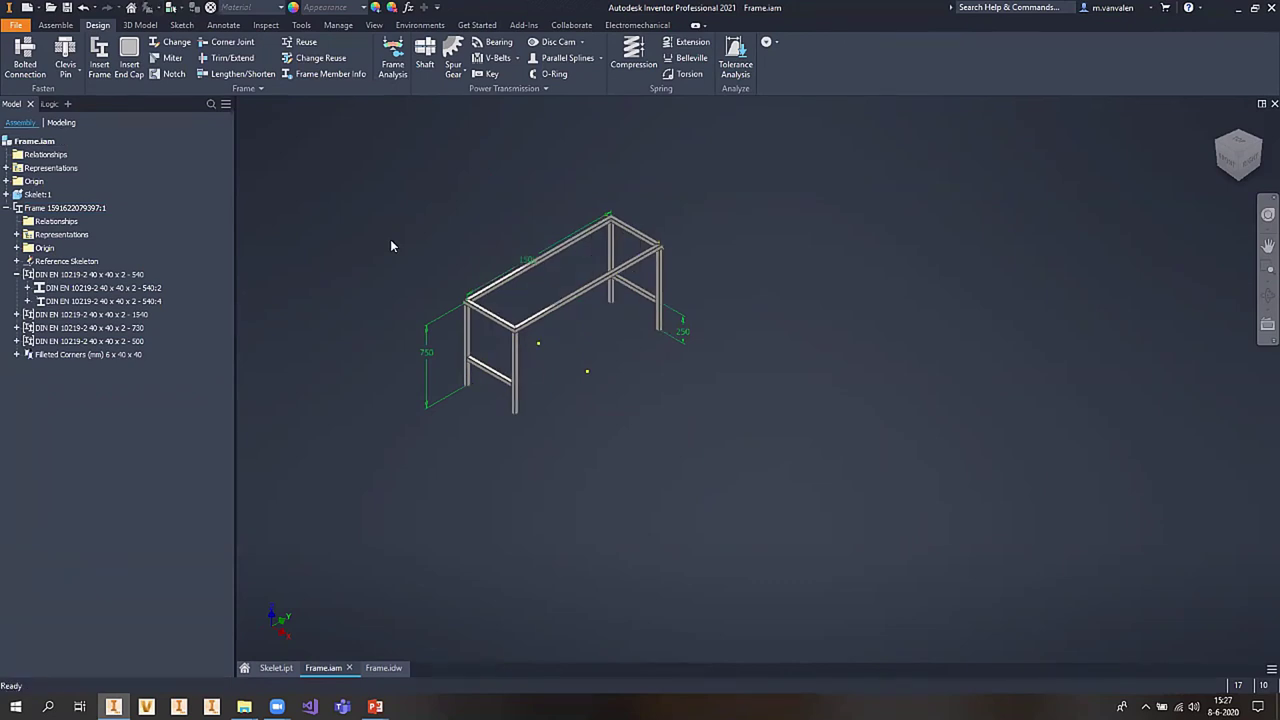
pyautogui.hotkey('ctrl', 's')
pyautogui.click(767, 249)
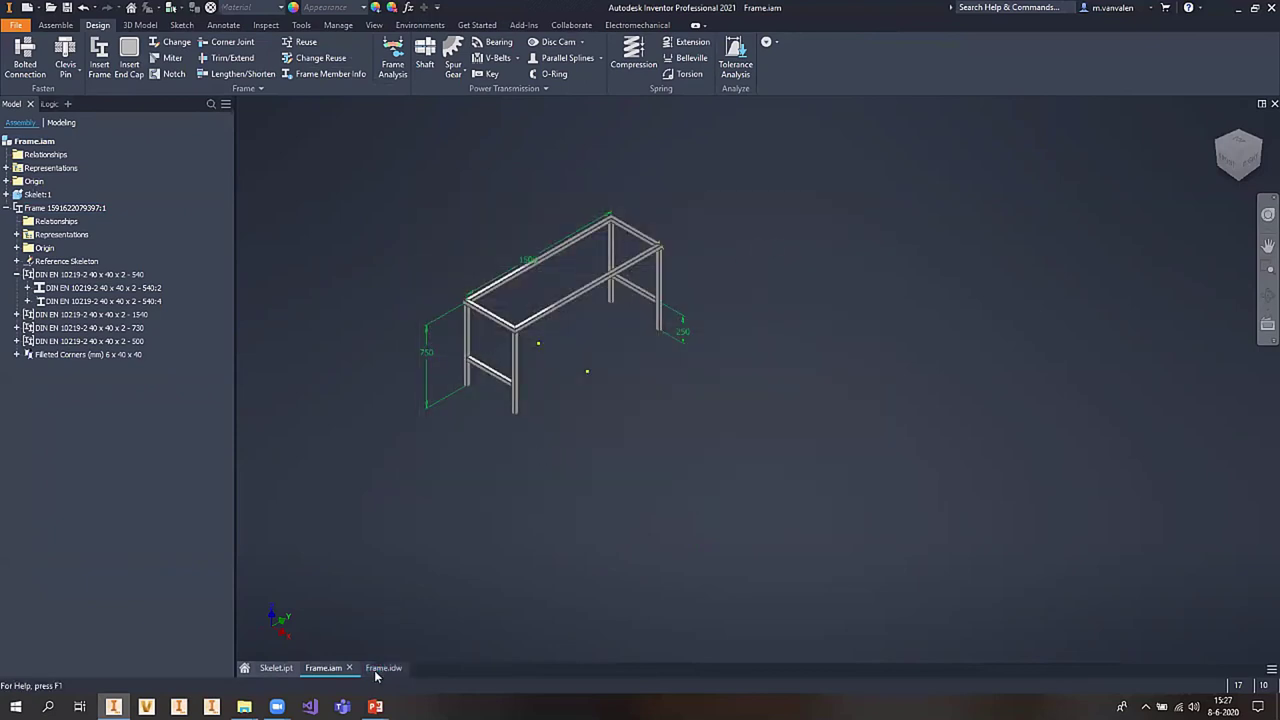
pyautogui.click(383, 667)
pyautogui.scroll(-5, 895, 522)
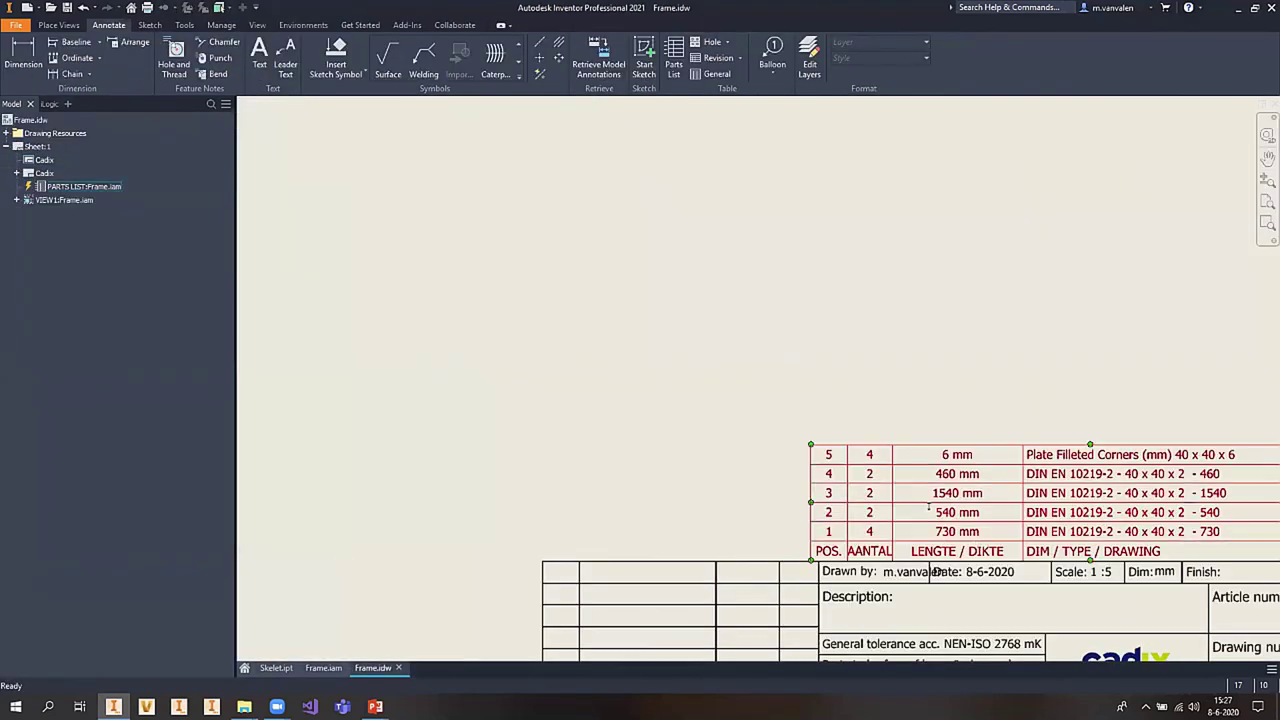
pyautogui.scroll(2, 847, 492)
pyautogui.scroll(5, 847, 492)
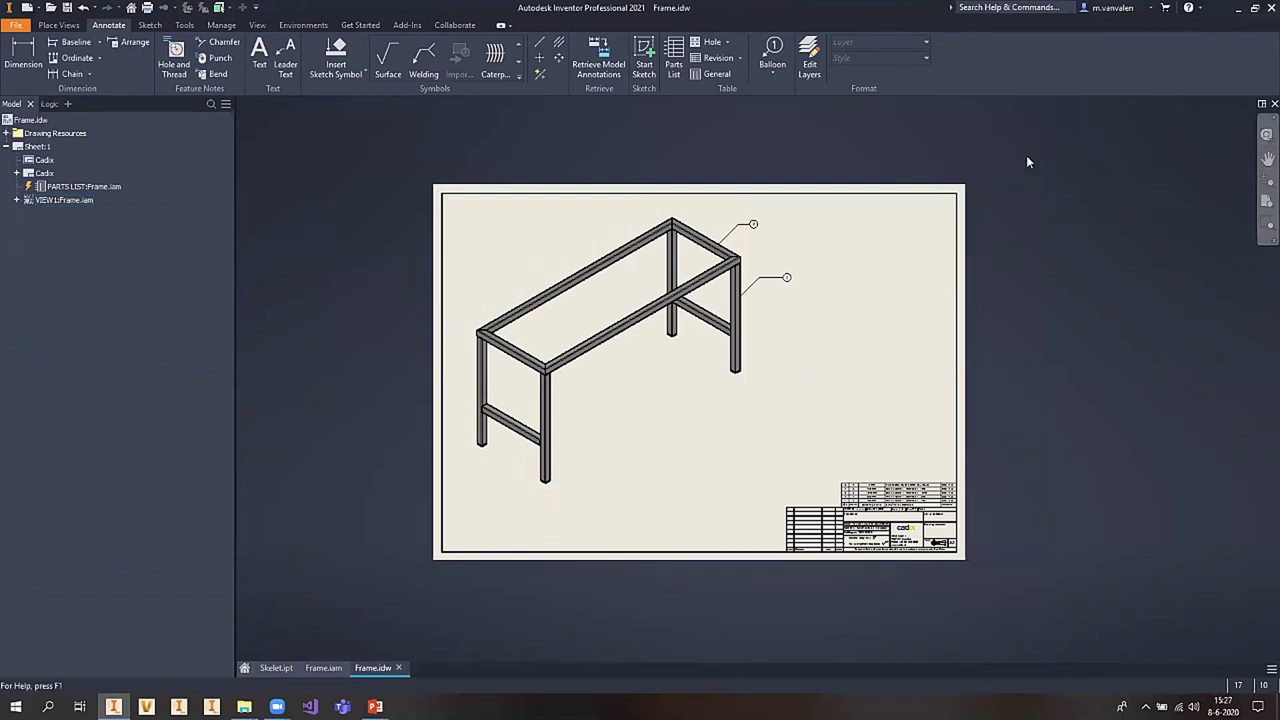
pyautogui.click(323, 667)
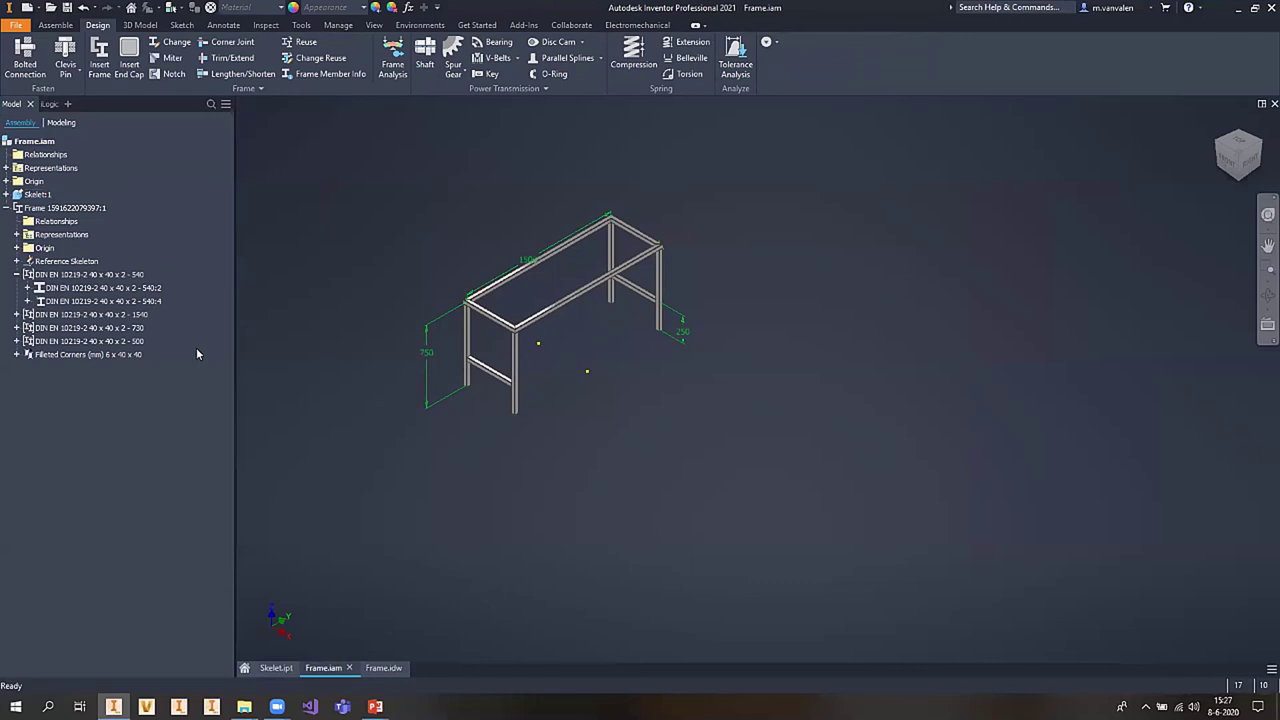
# - Clear the assembly selection and create a new Standard.ipt part, Part13
pyautogui.click(38, 194)
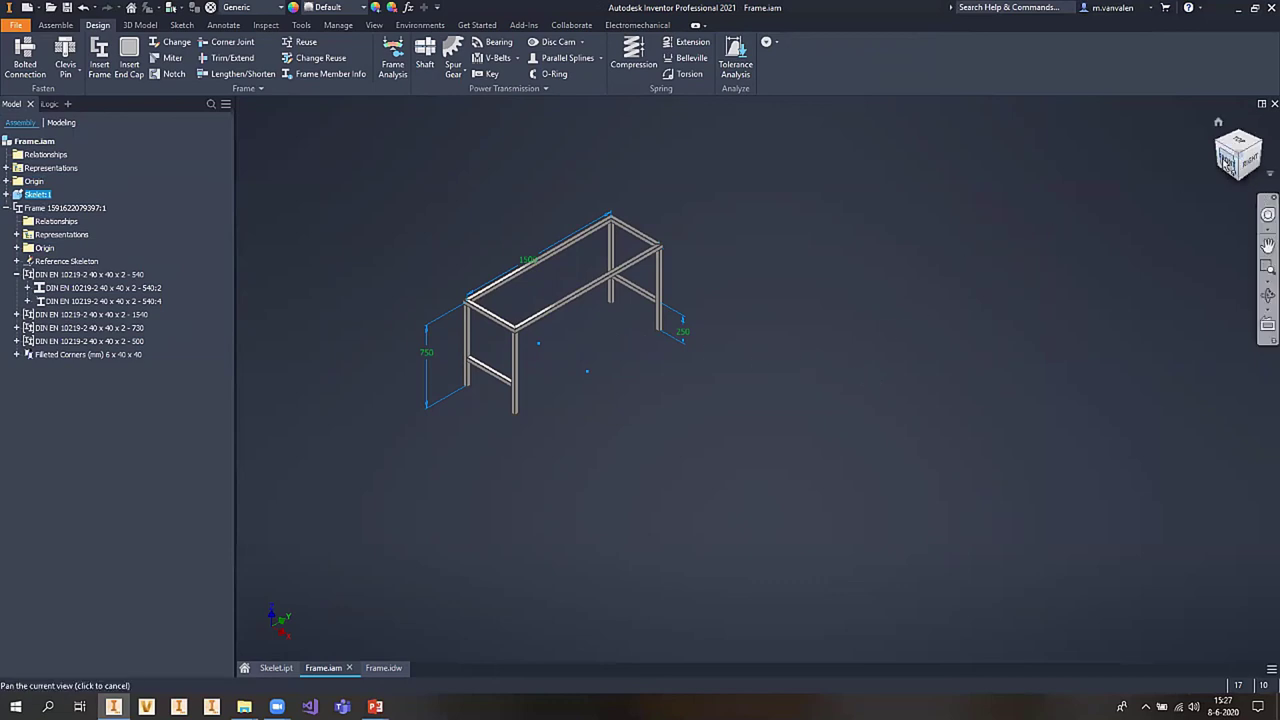
pyautogui.click(864, 250)
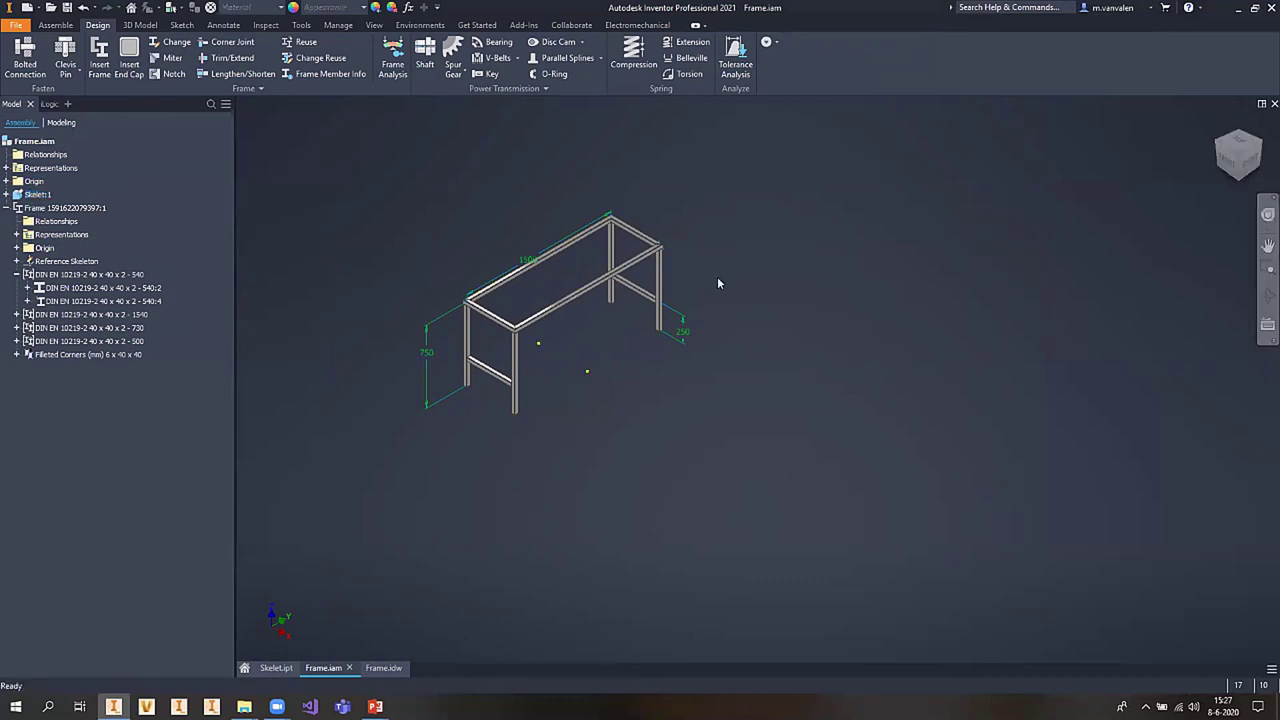
pyautogui.click(27, 7)
pyautogui.click(635, 248)
# - Sketch on the XY plane and draw a vertical line crossing the horizontal axis
pyautogui.click(820, 540)
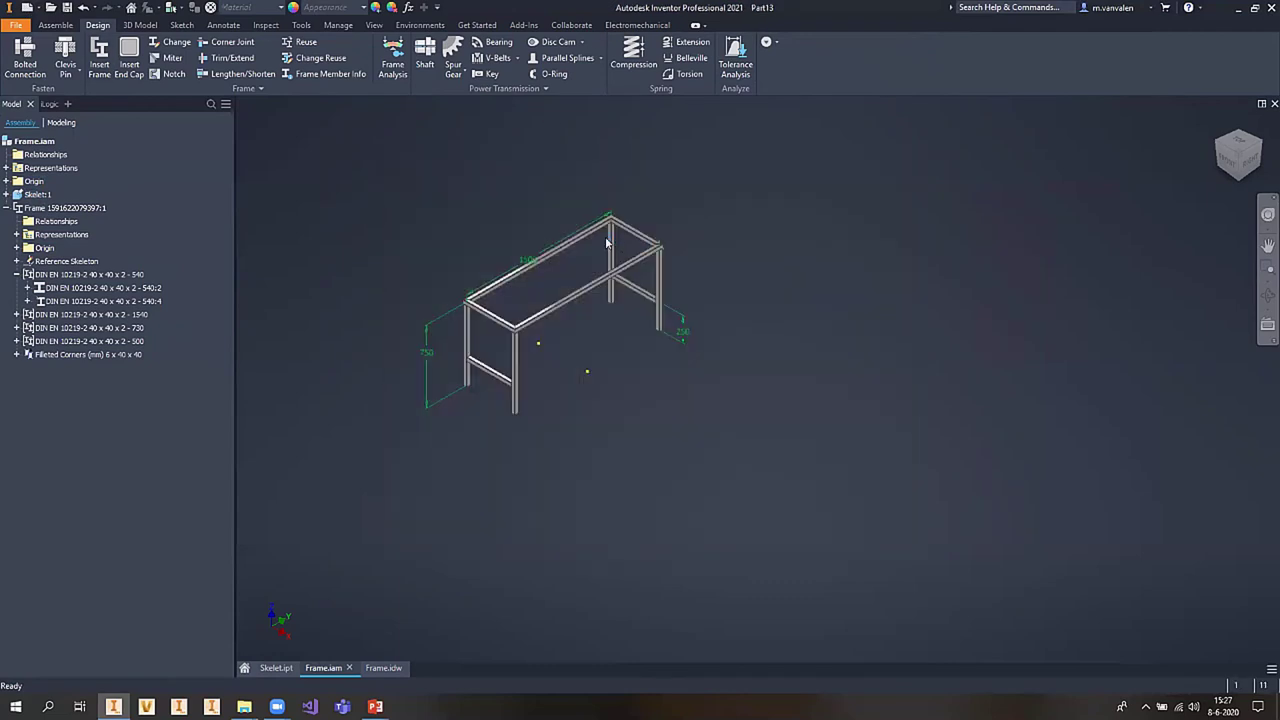
pyautogui.click(27, 55)
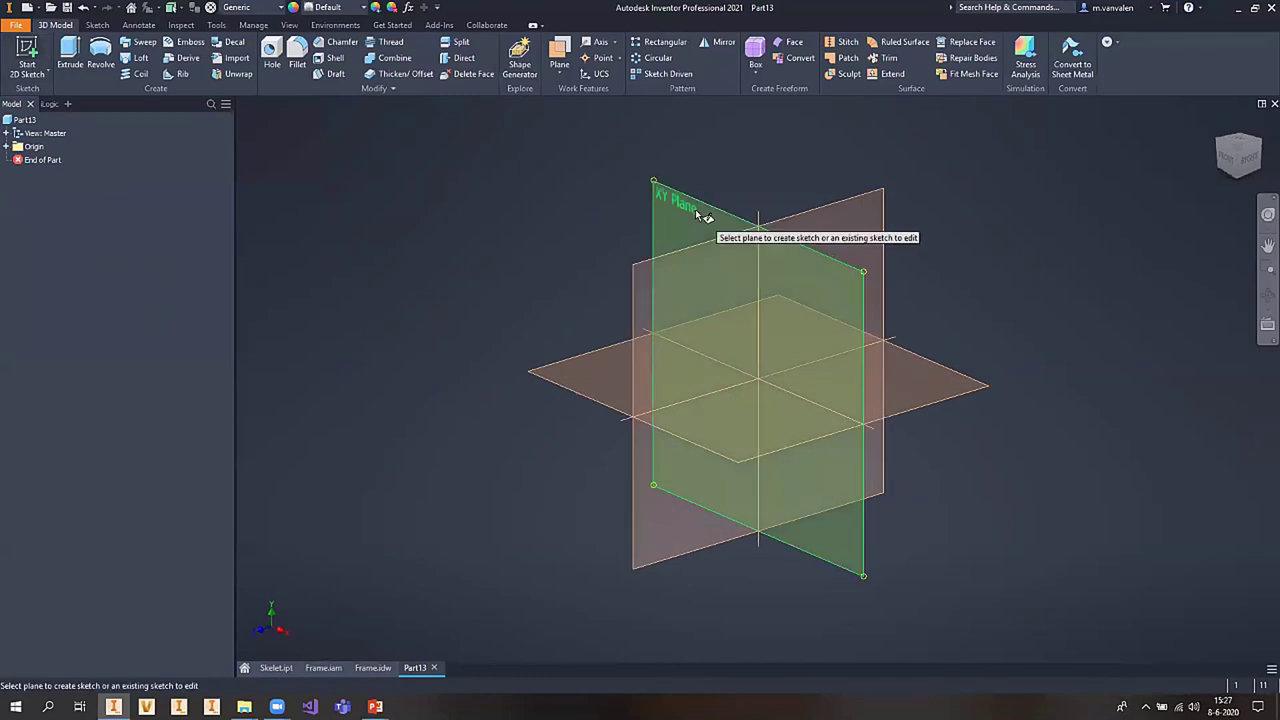
pyautogui.click(700, 206)
pyautogui.press('l')
pyautogui.click(663, 466)
pyautogui.click(663, 145)
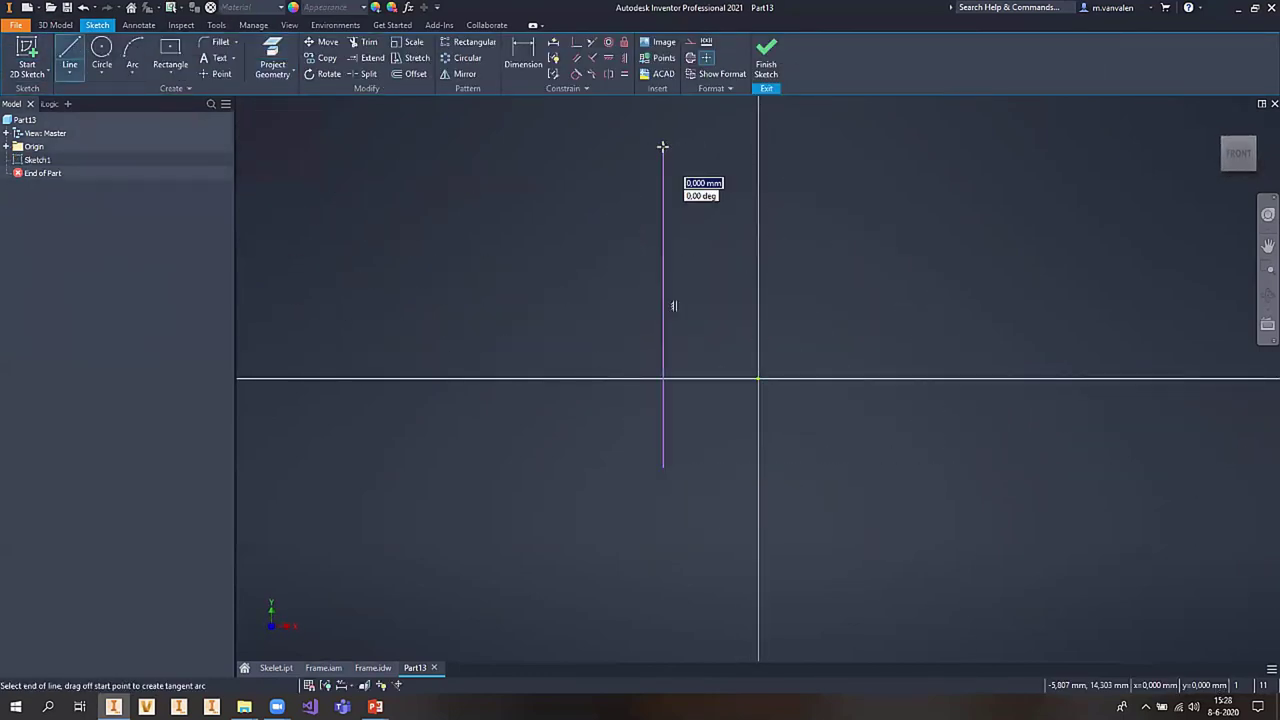
# - Constrain the vertical line's midpoint to the origin and dimension its length to 500
pyautogui.click(576, 41)
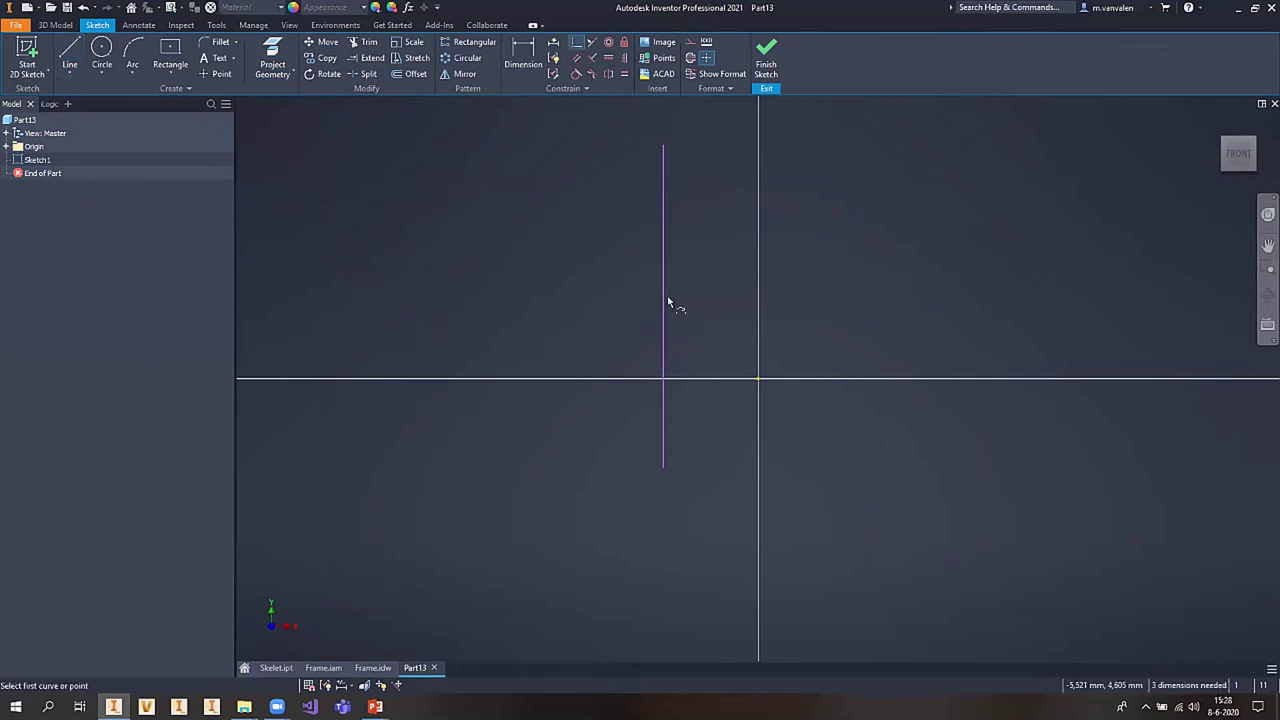
pyautogui.click(663, 305)
pyautogui.click(760, 380)
pyautogui.press('d')
pyautogui.click(750, 302)
pyautogui.click(623, 297)
pyautogui.write('100')
pyautogui.press('Return')
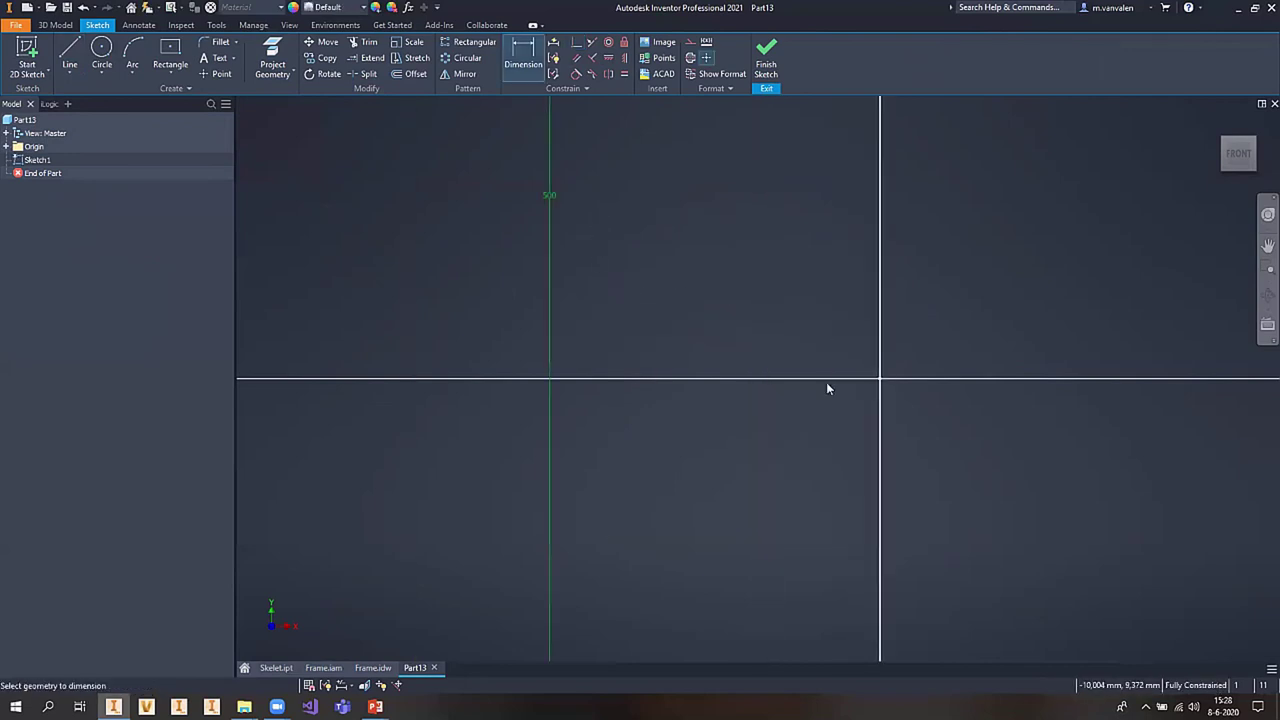
# - Draw a horizontal line from the origin, finish the sketch and save it as Part13.ipt
pyautogui.press('l')
pyautogui.click(884, 378)
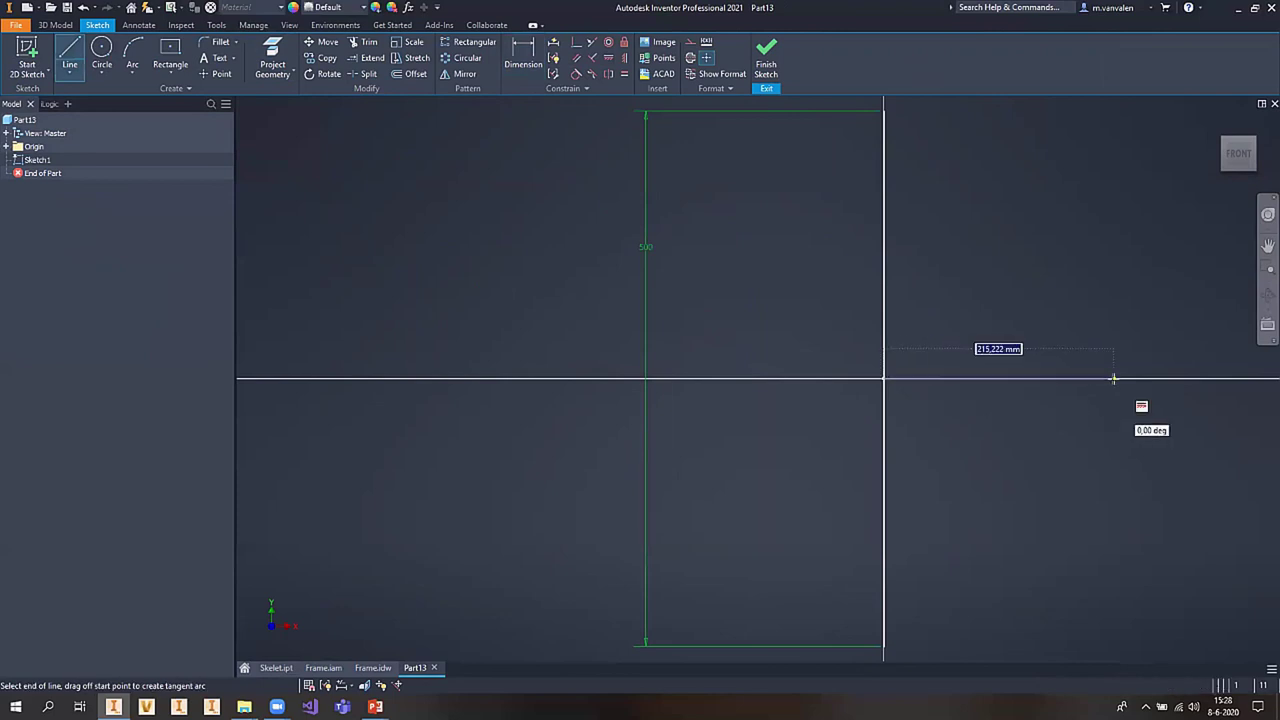
pyautogui.write('25')
pyautogui.press('Return')
pyautogui.click(766, 60)
pyautogui.hotkey('ctrl', 's')
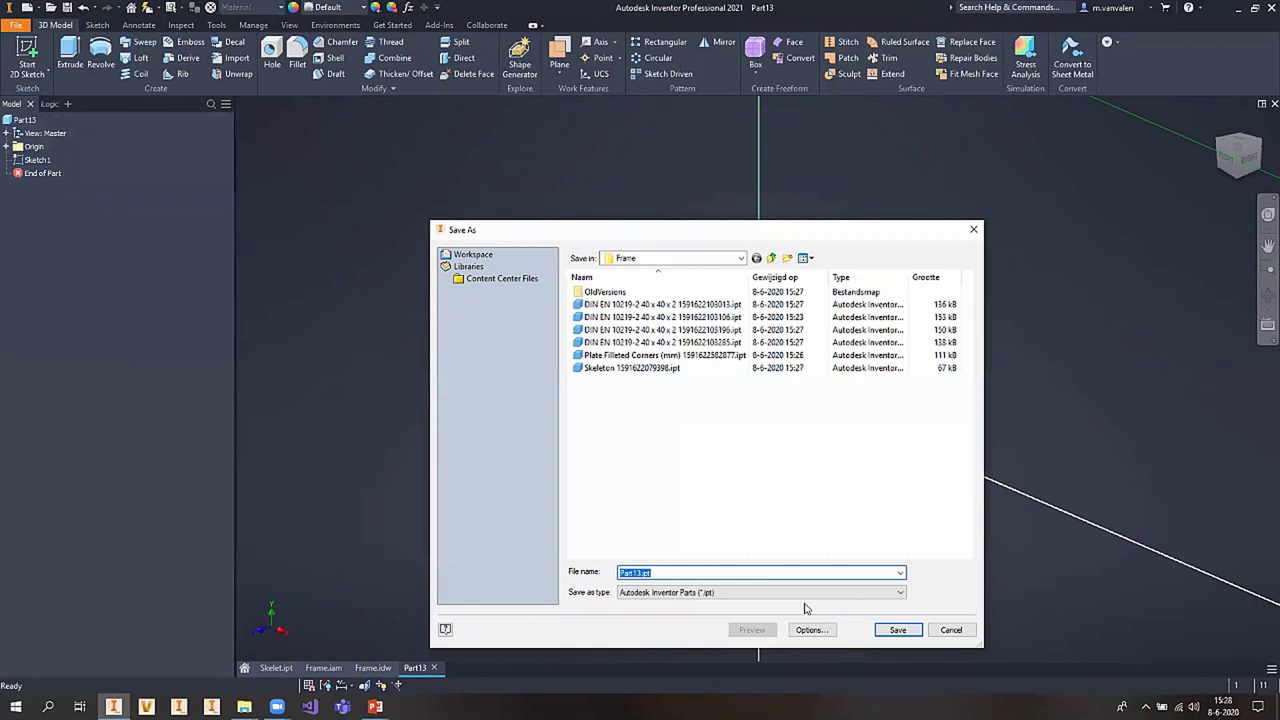
pyautogui.click(893, 622)
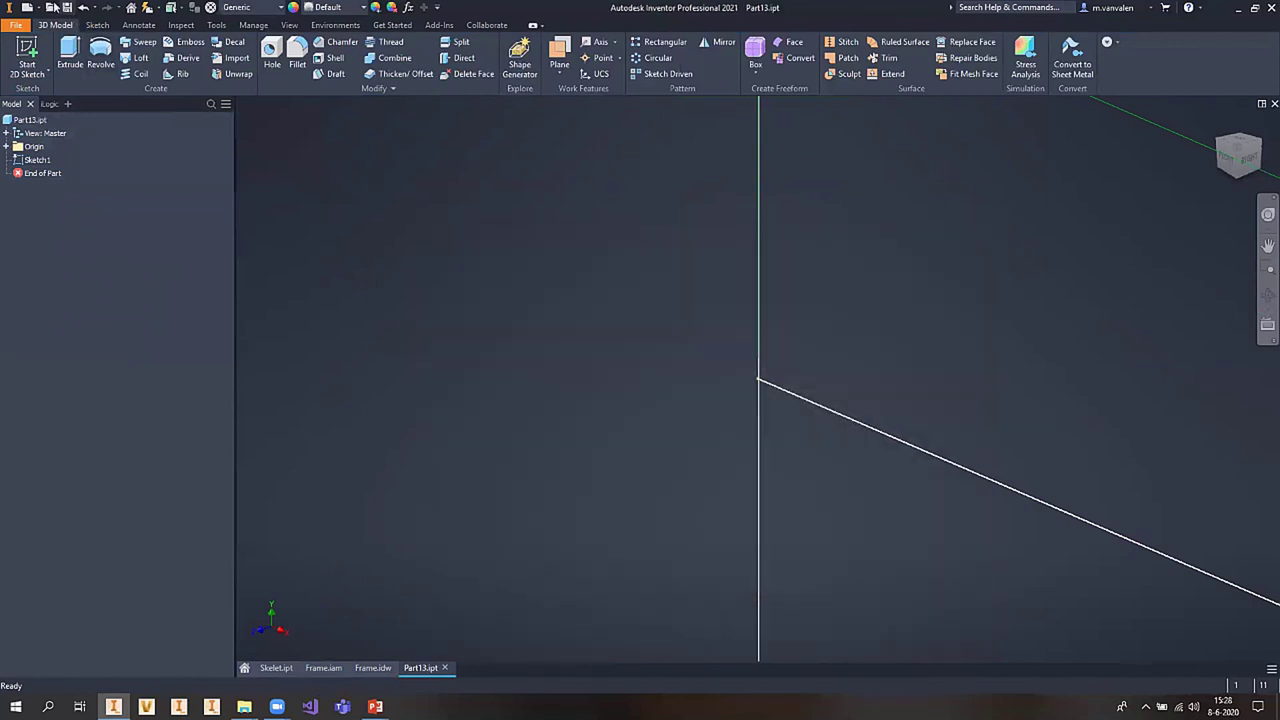
pyautogui.click(27, 7)
pyautogui.doubleClick(608, 320)
# - Place Part13.ipt from the Frame folder grounded at the origin
pyautogui.click(22, 45)
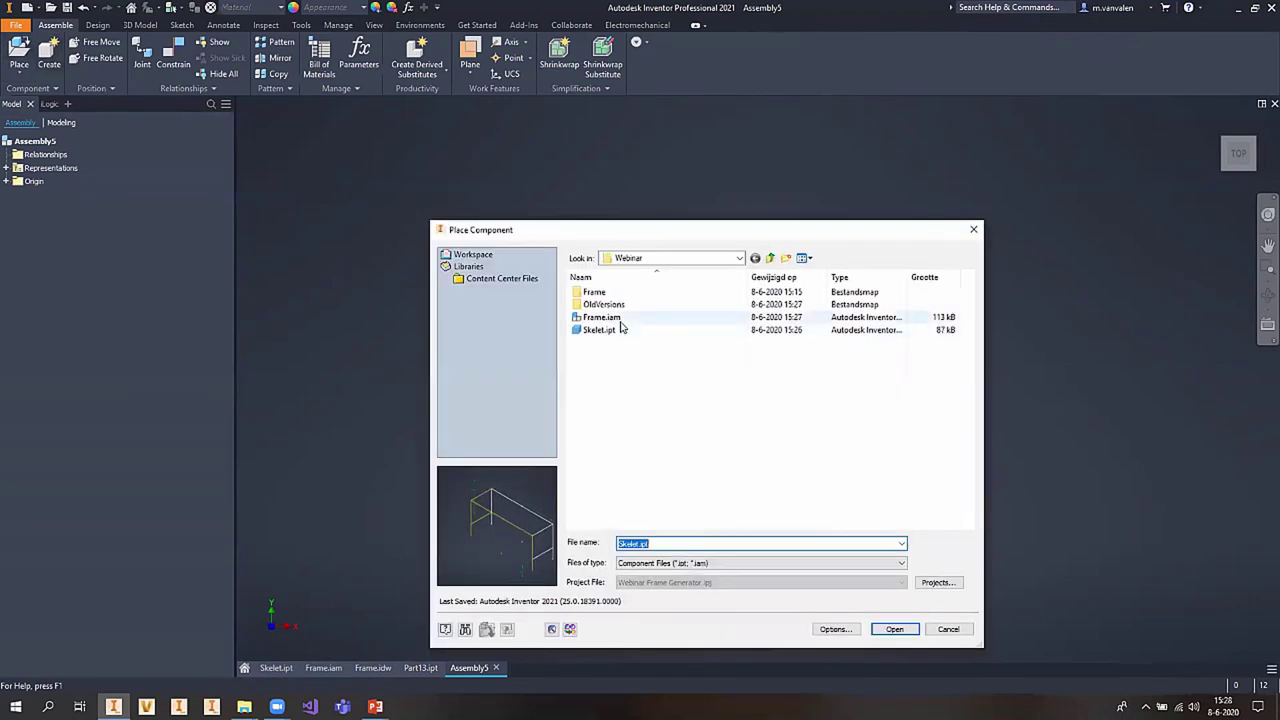
pyautogui.doubleClick(612, 292)
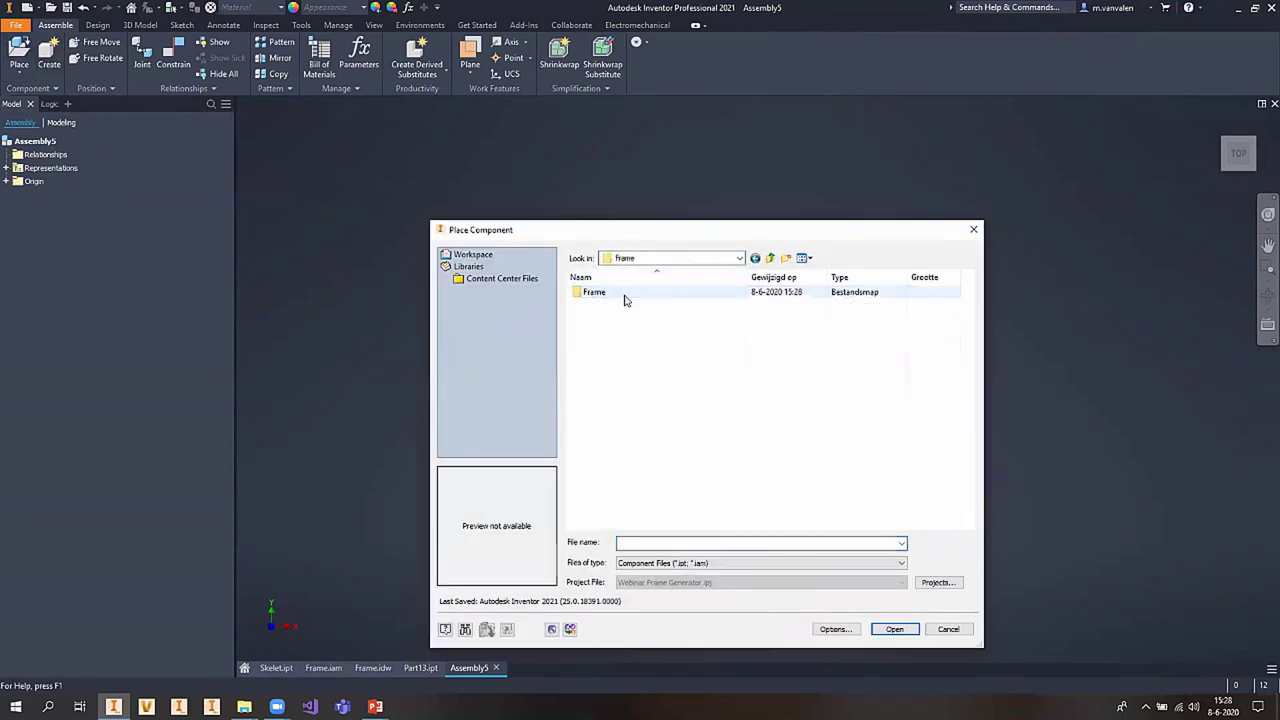
pyautogui.doubleClick(757, 367)
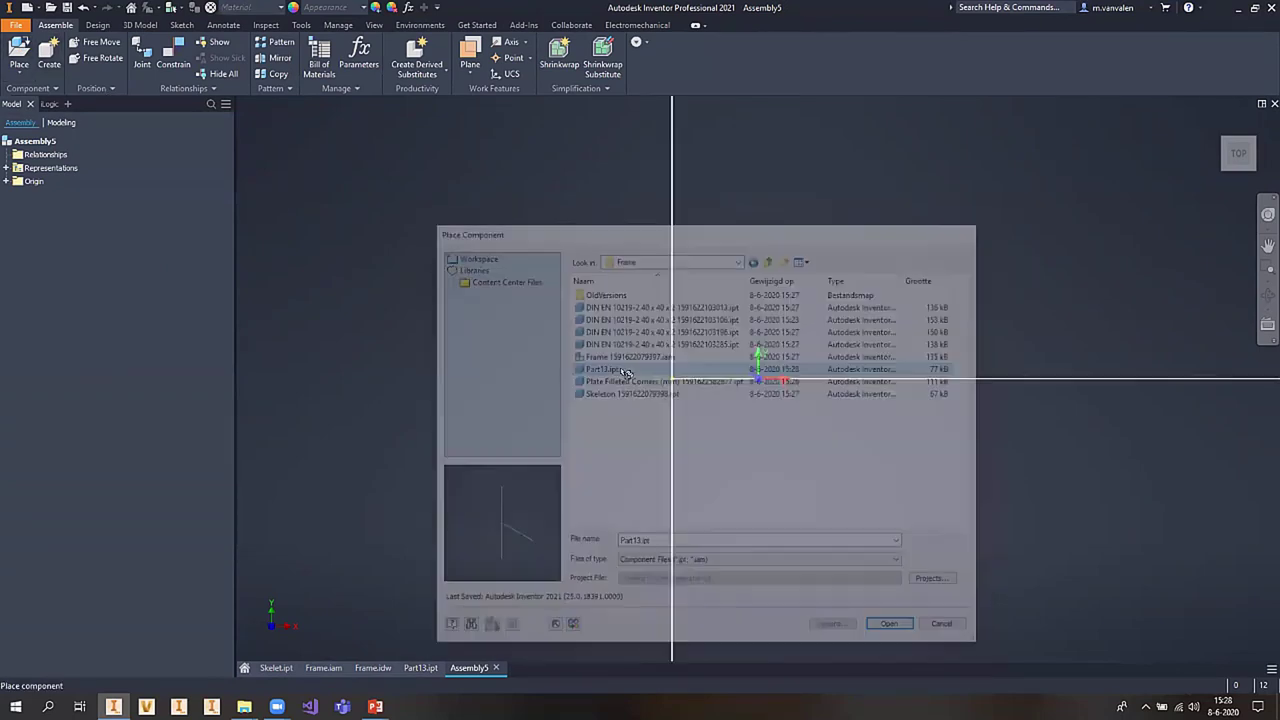
pyautogui.rightClick(640, 370)
pyautogui.click(675, 390)
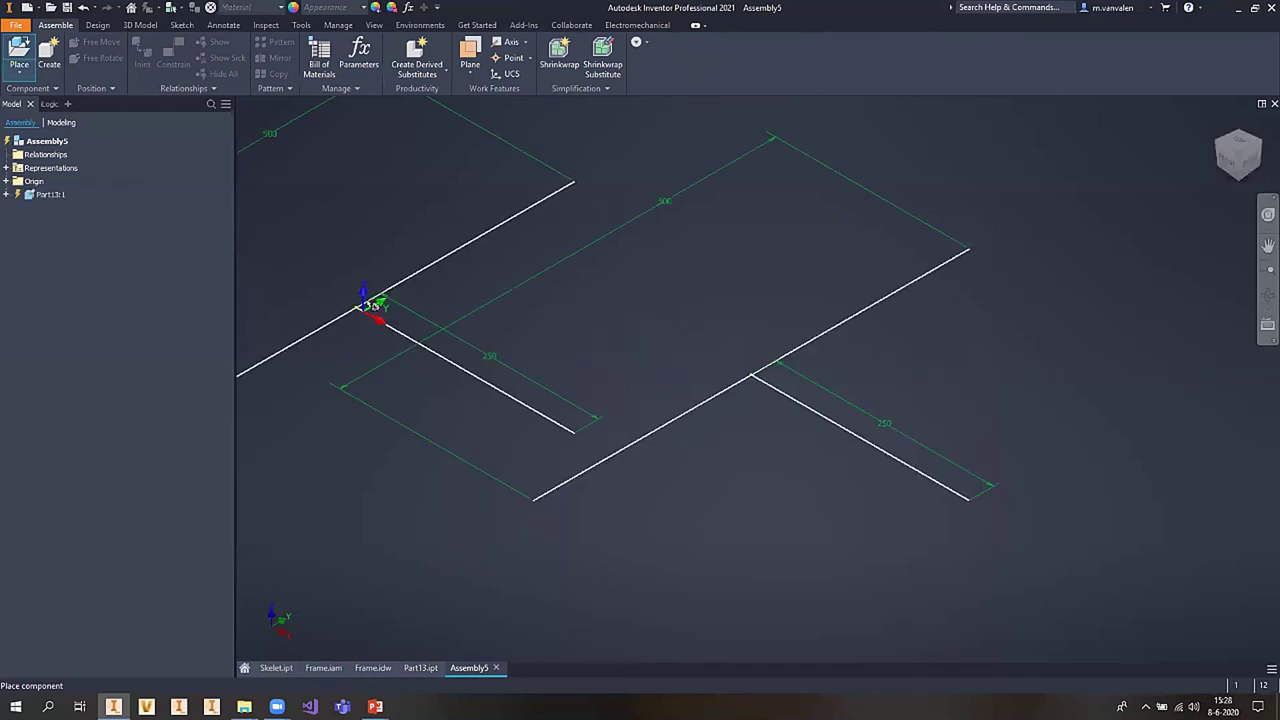
pyautogui.press('Escape')
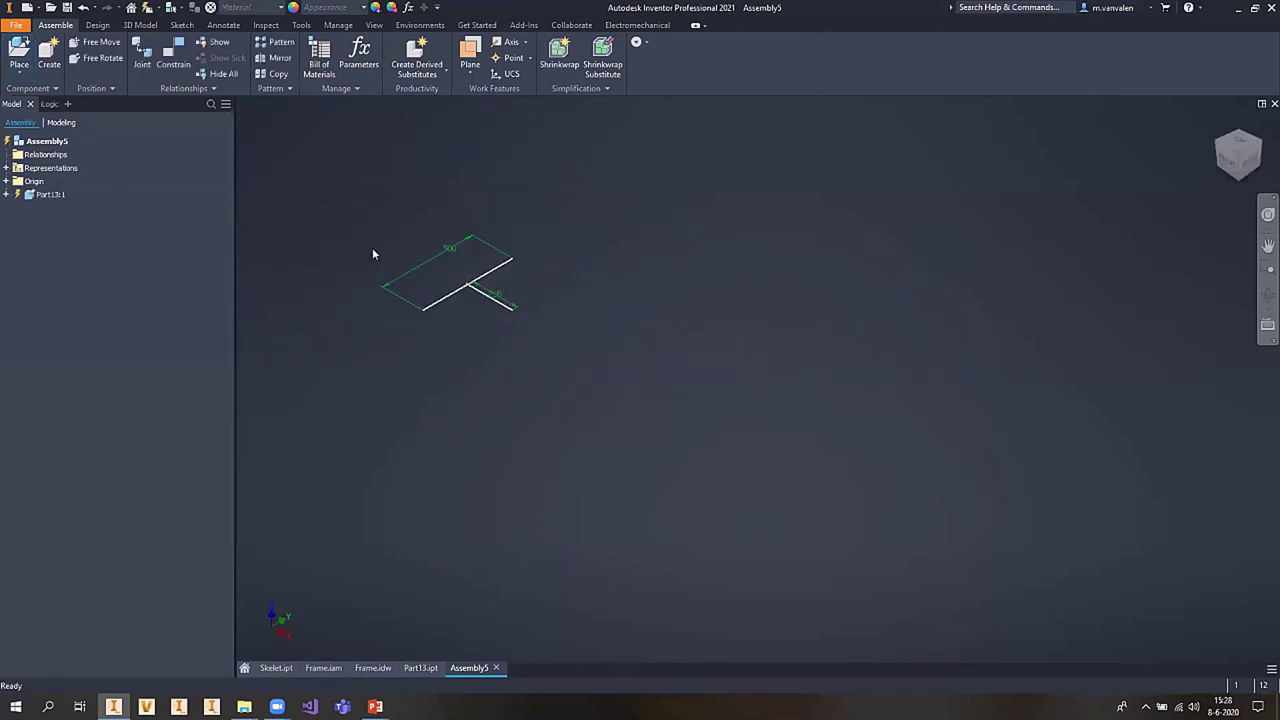
# - Save the assembly as Assembly5.iam and start Insert Frame from the Design tab
pyautogui.hotkey('ctrl', 's')
pyautogui.click(889, 634)
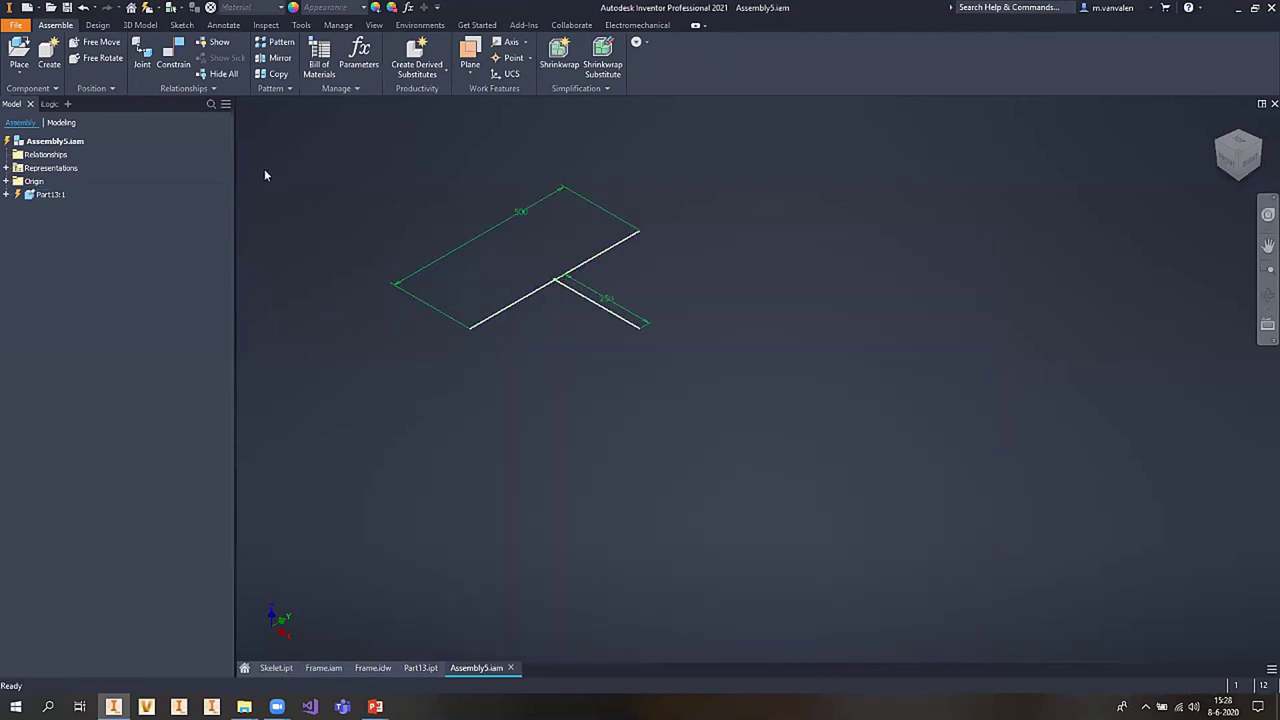
pyautogui.click(97, 25)
pyautogui.click(100, 58)
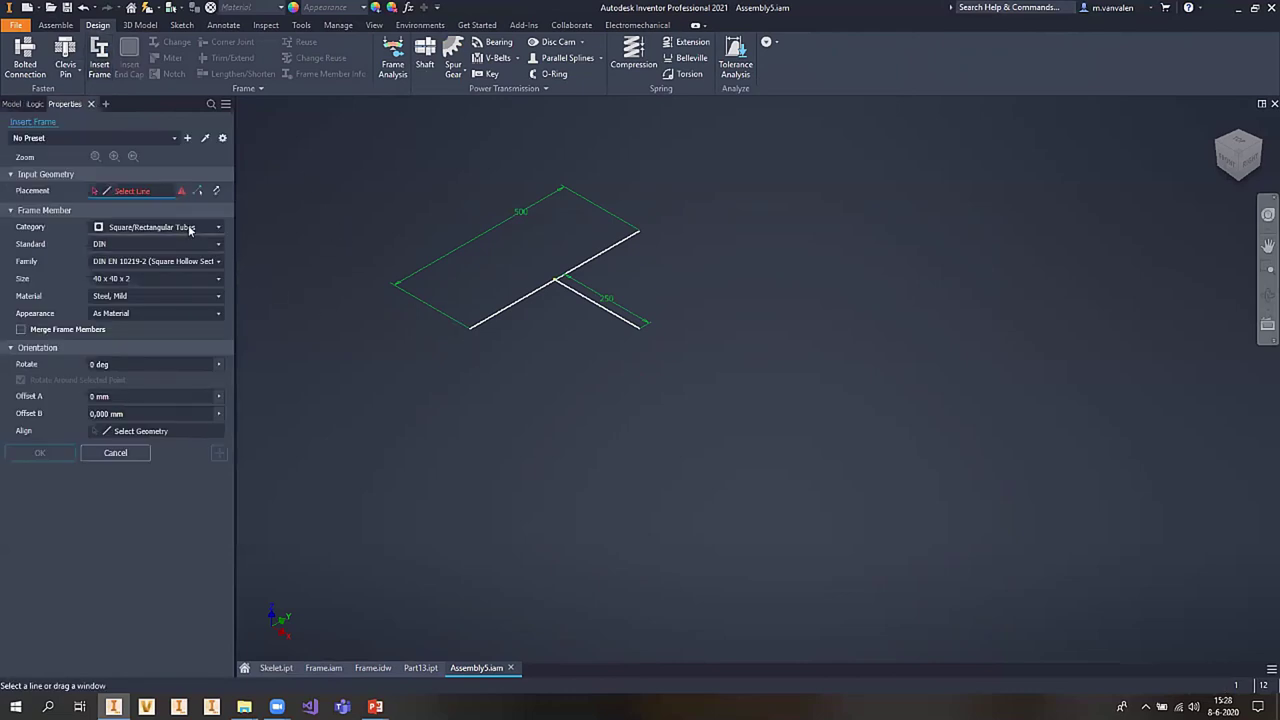
# - Insert DIN 1025 I 80 I-beams on both skeleton lines, accepting default frame and member names
pyautogui.click(160, 227)
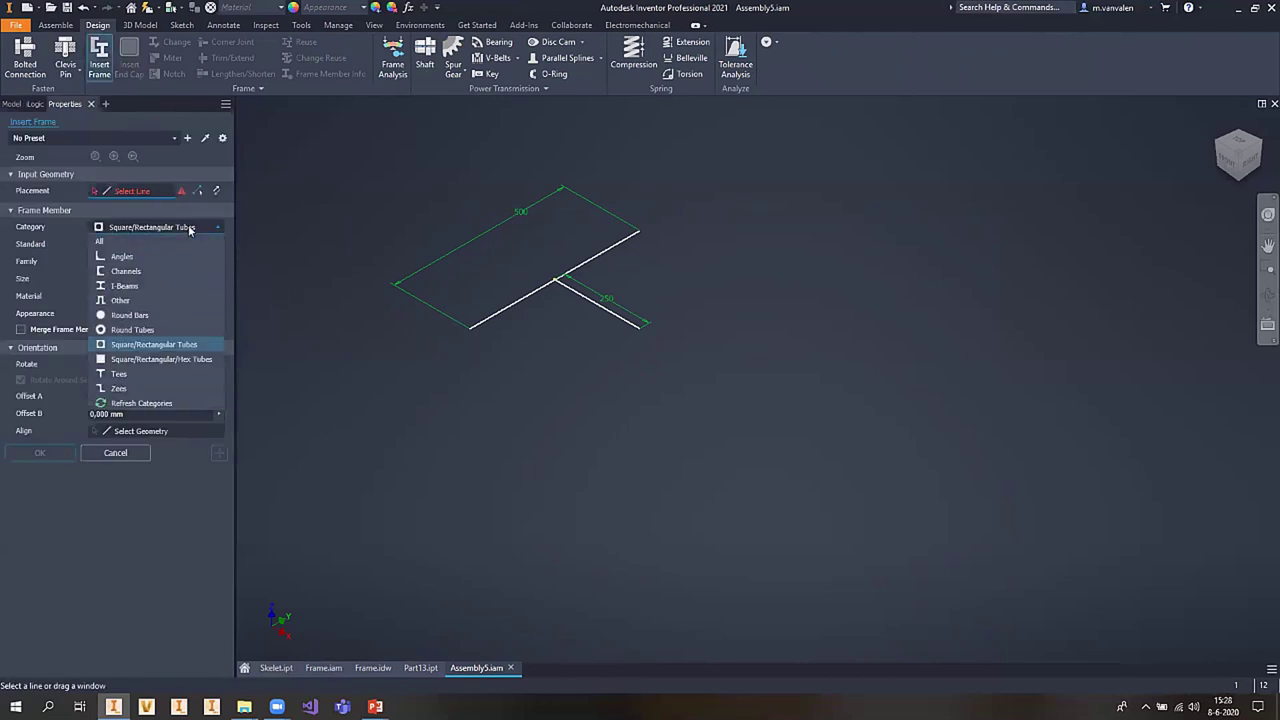
pyautogui.click(124, 286)
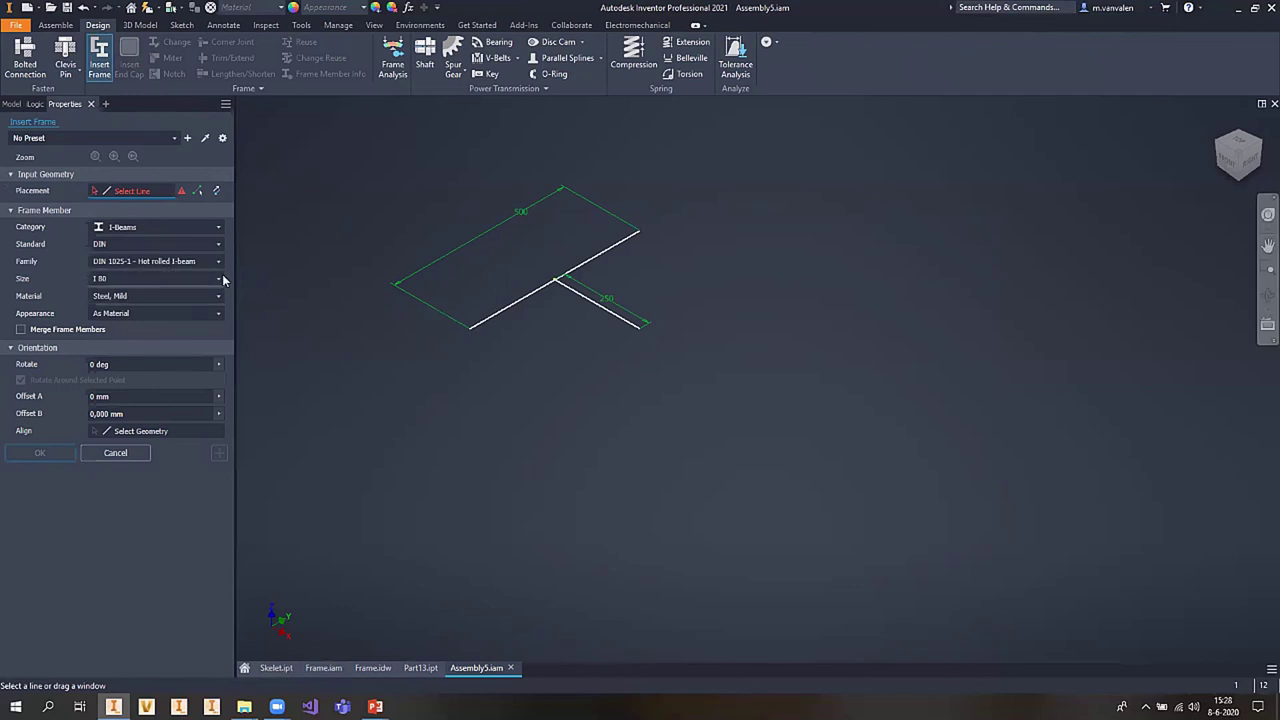
pyautogui.scroll(5, 524, 314)
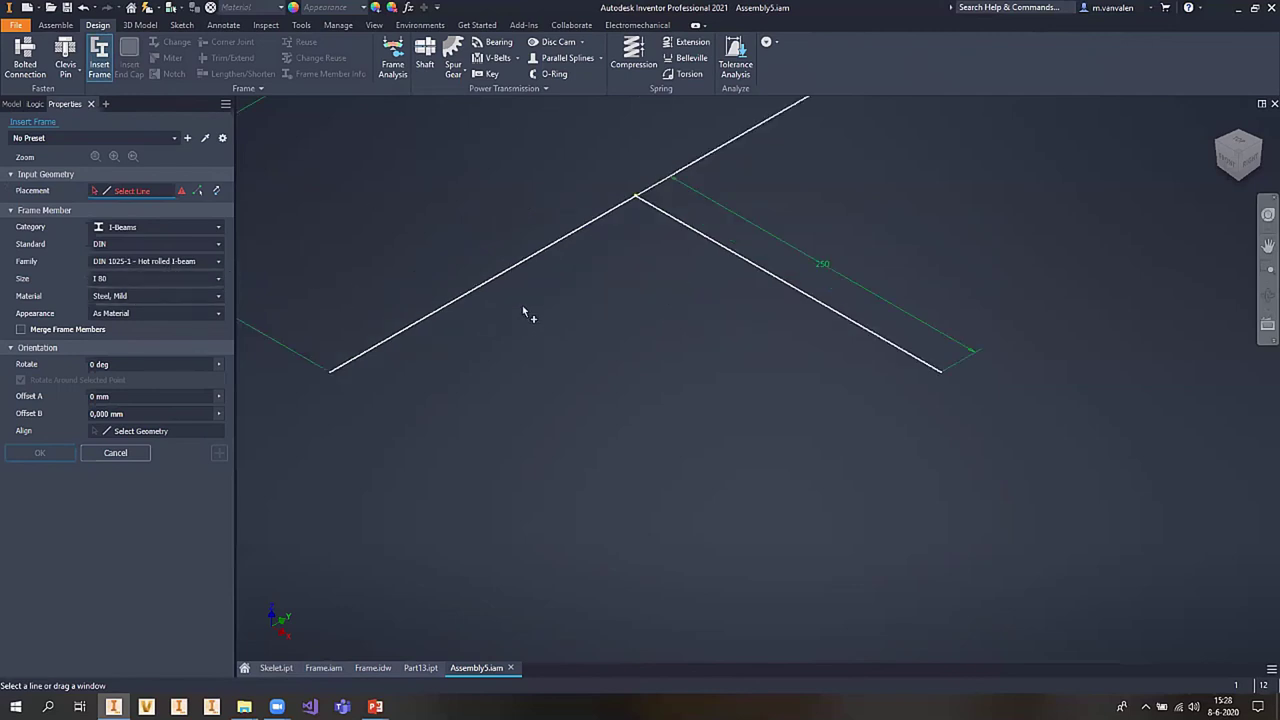
pyautogui.click(526, 258)
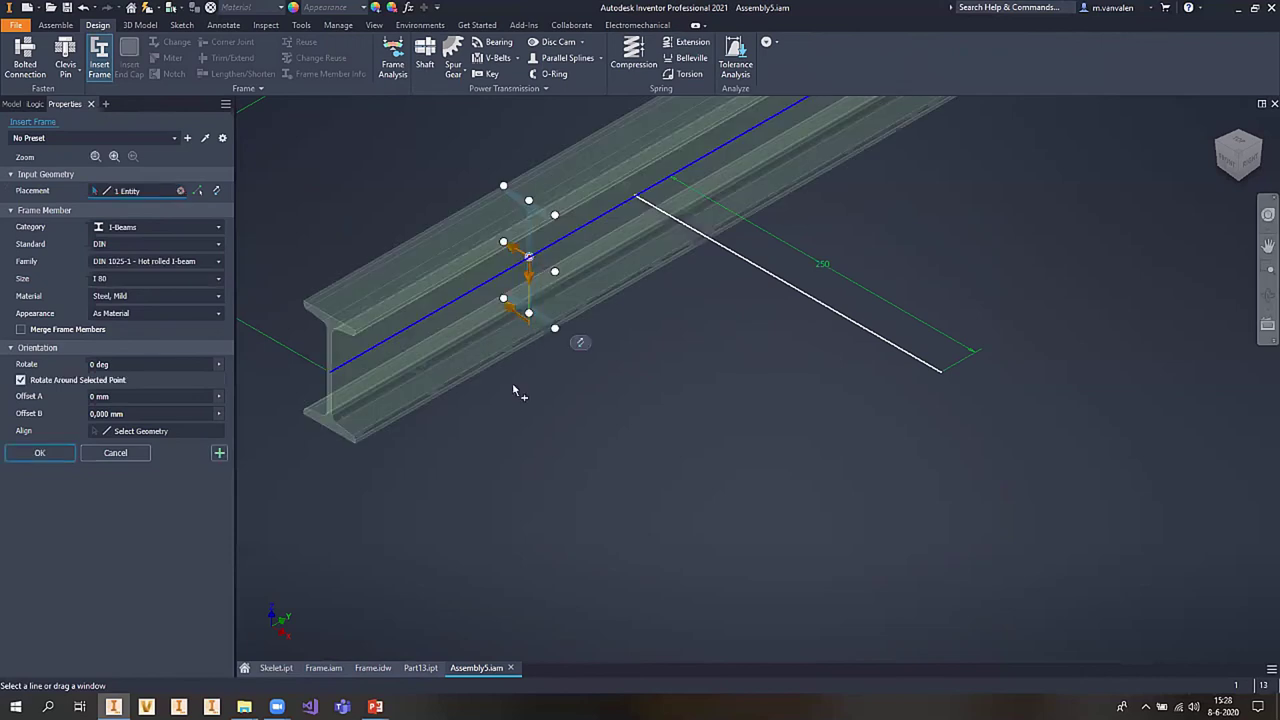
pyautogui.click(800, 289)
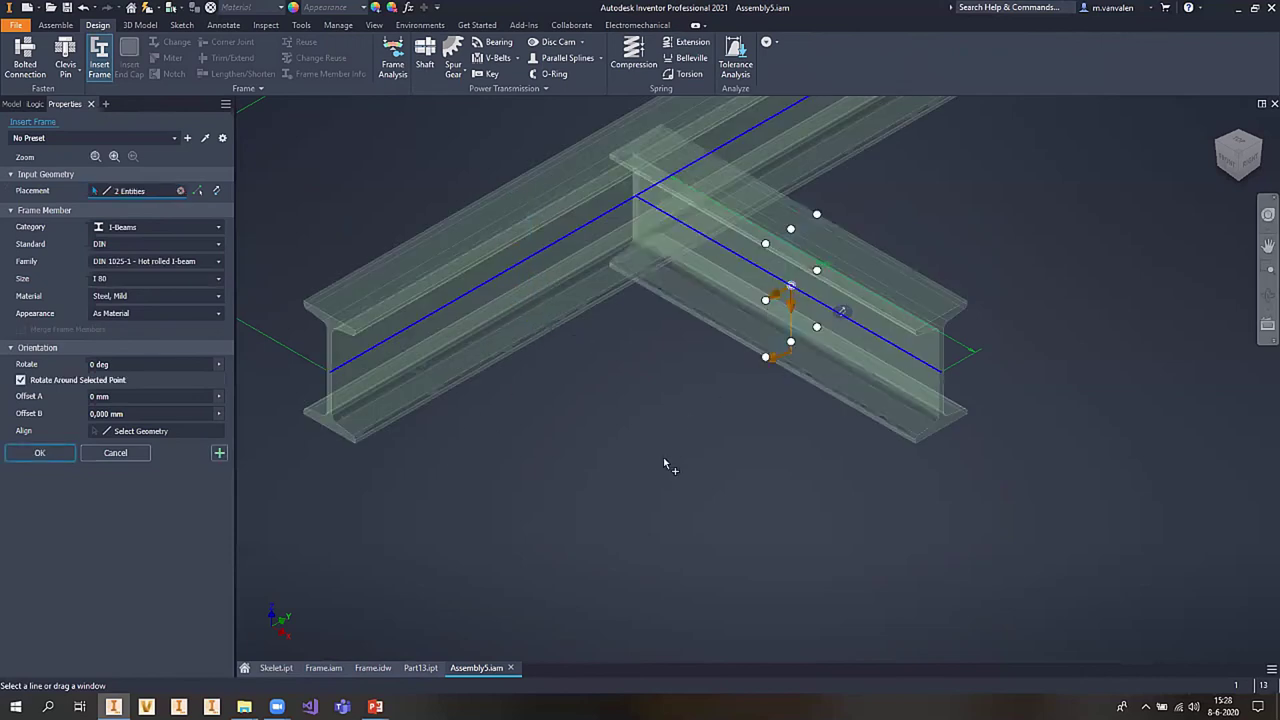
pyautogui.click(39, 454)
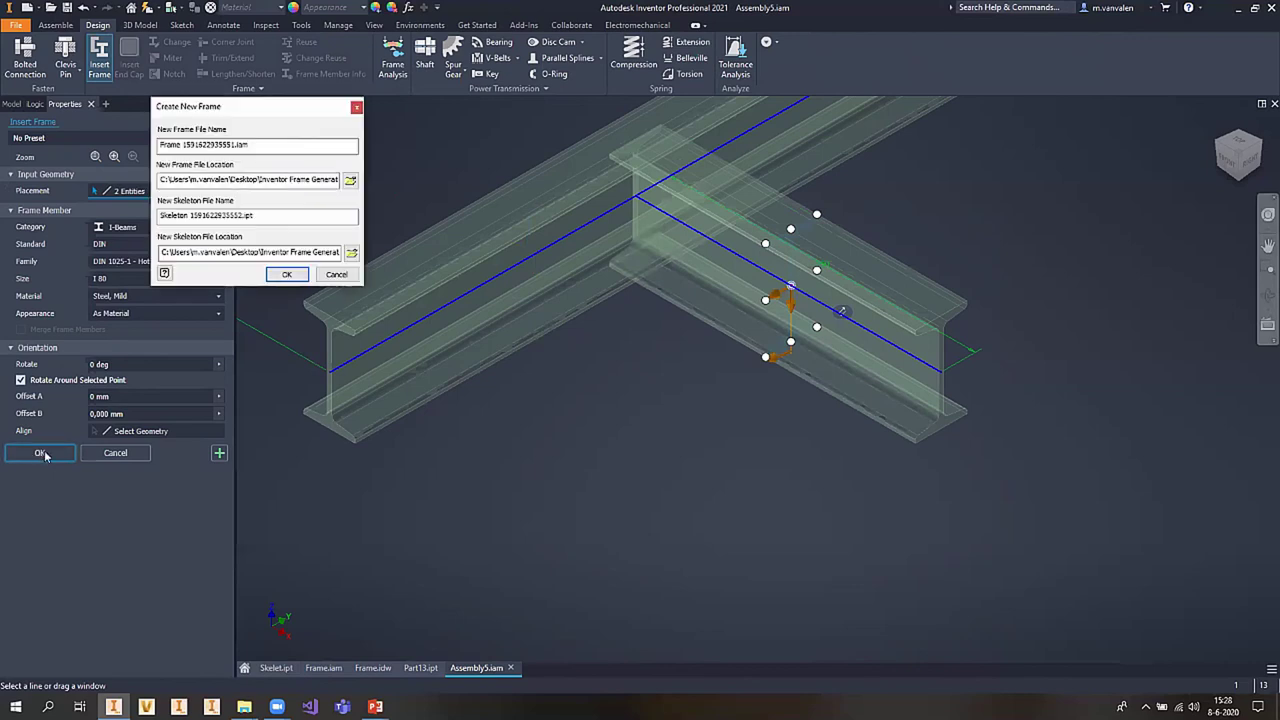
pyautogui.click(283, 275)
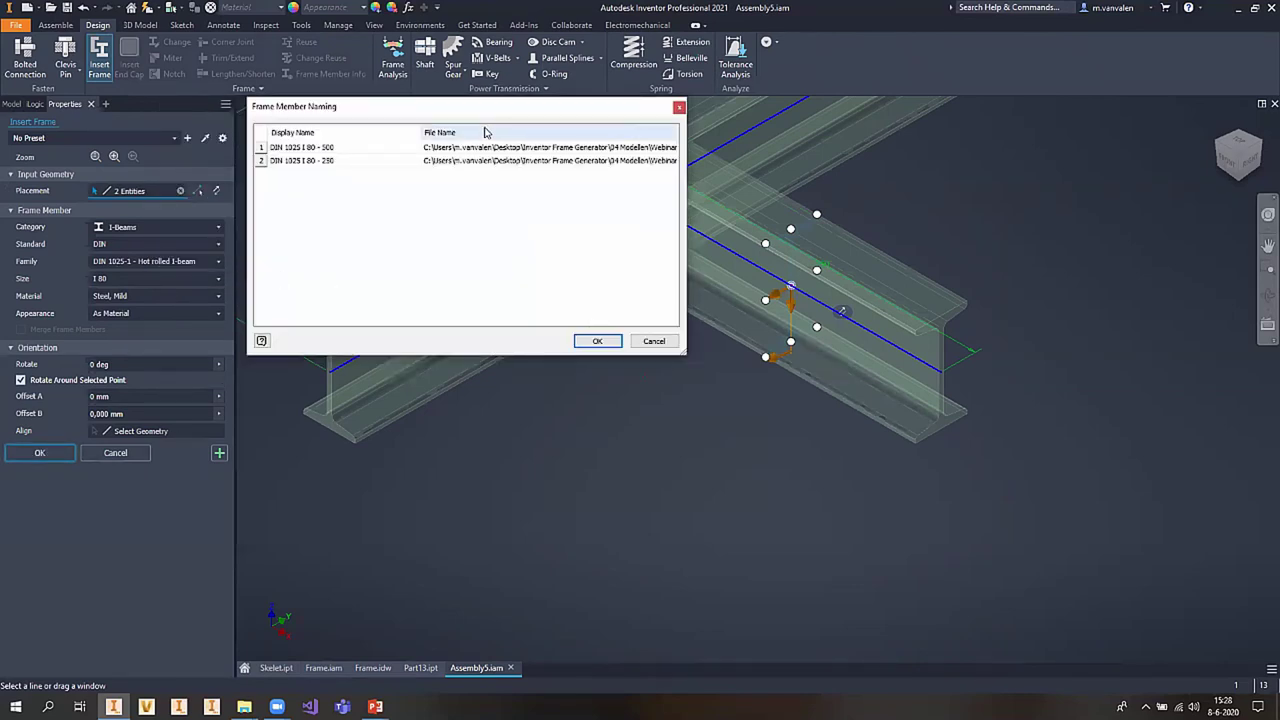
pyautogui.click(596, 341)
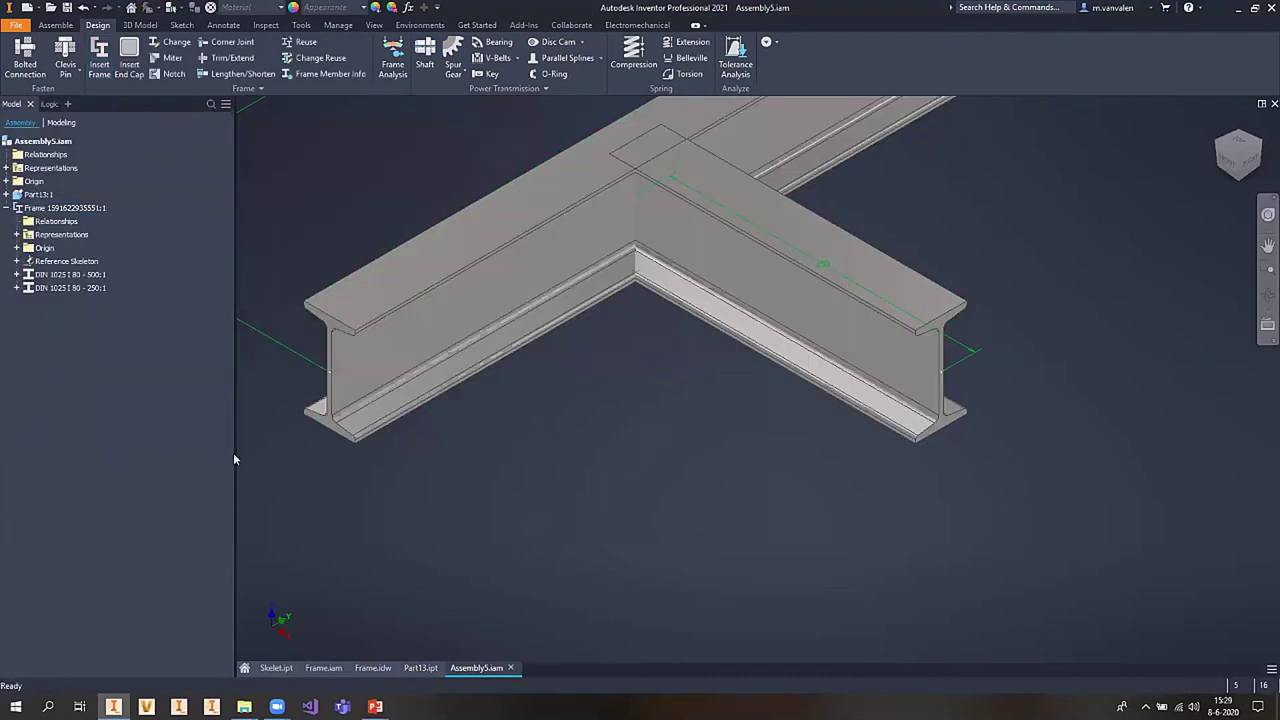
# - Orbit the view to look down on the I-beam T-joint
pyautogui.scroll(3, 543, 440)
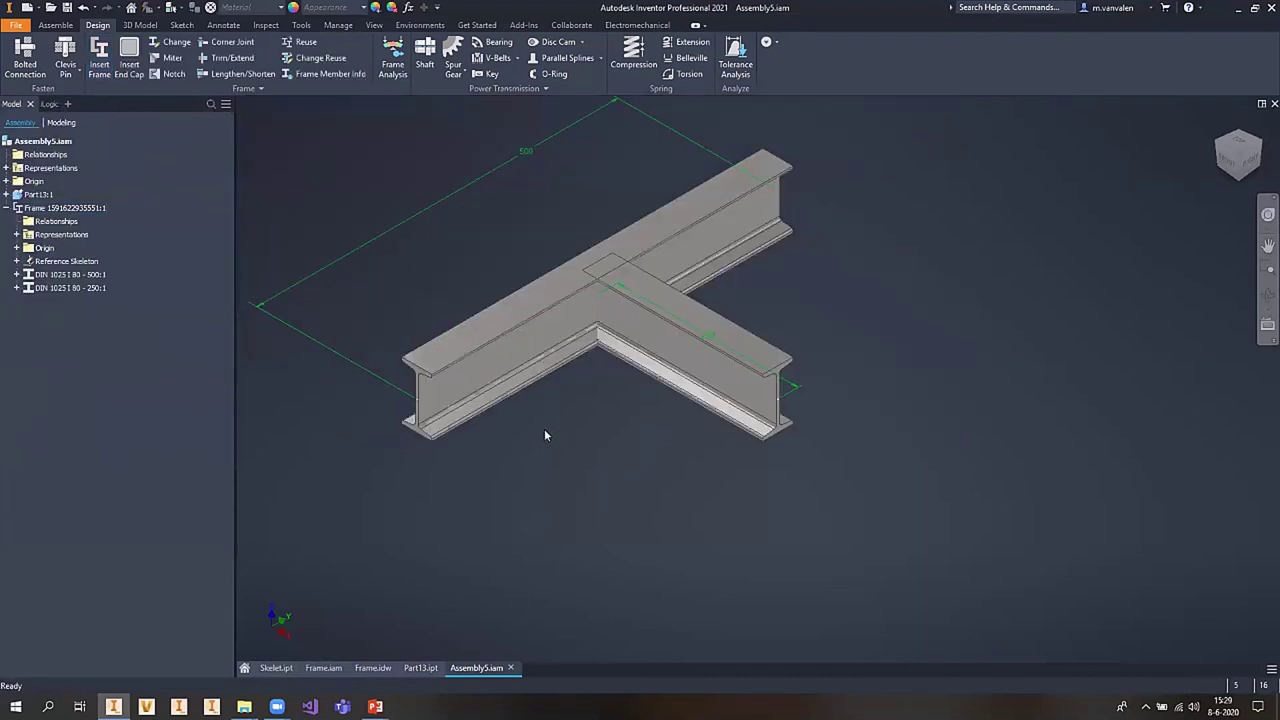
pyautogui.click(374, 25)
pyautogui.click(254, 62)
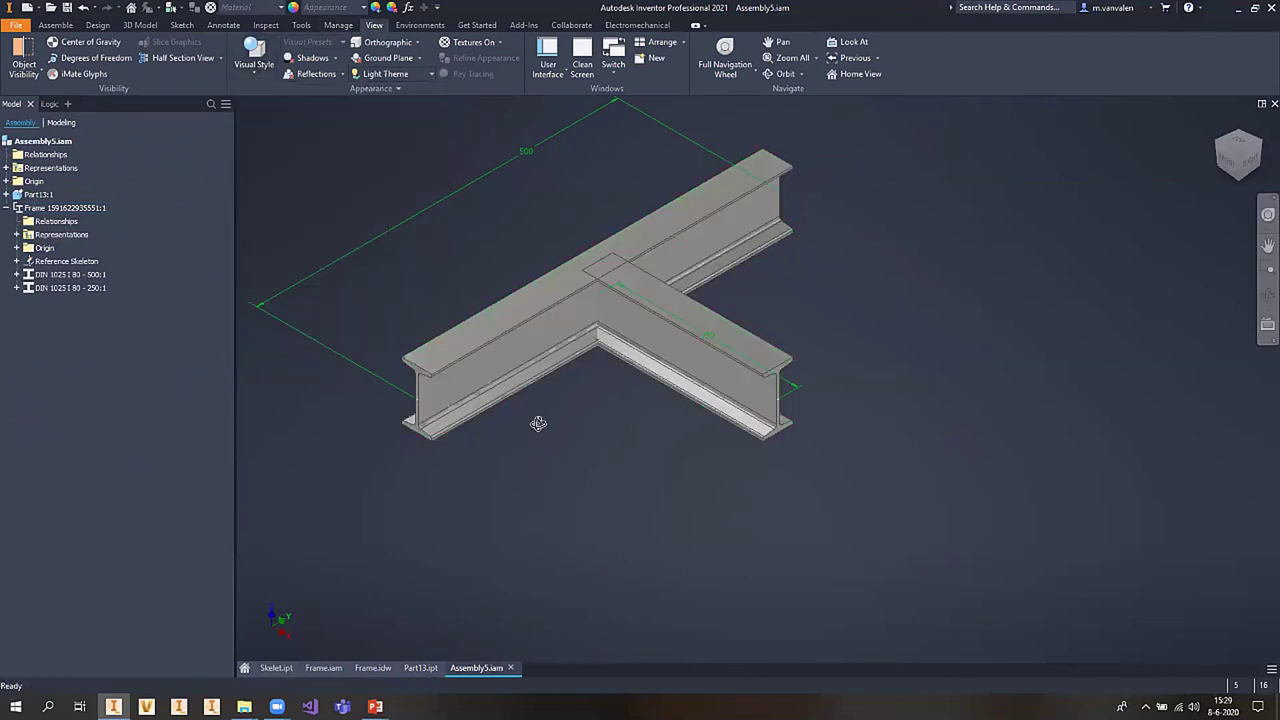
pyautogui.keyDown('shift'); pyautogui.moveTo(538, 423); pyautogui.dragTo(889, 465, button='middle'); pyautogui.keyUp('shift')
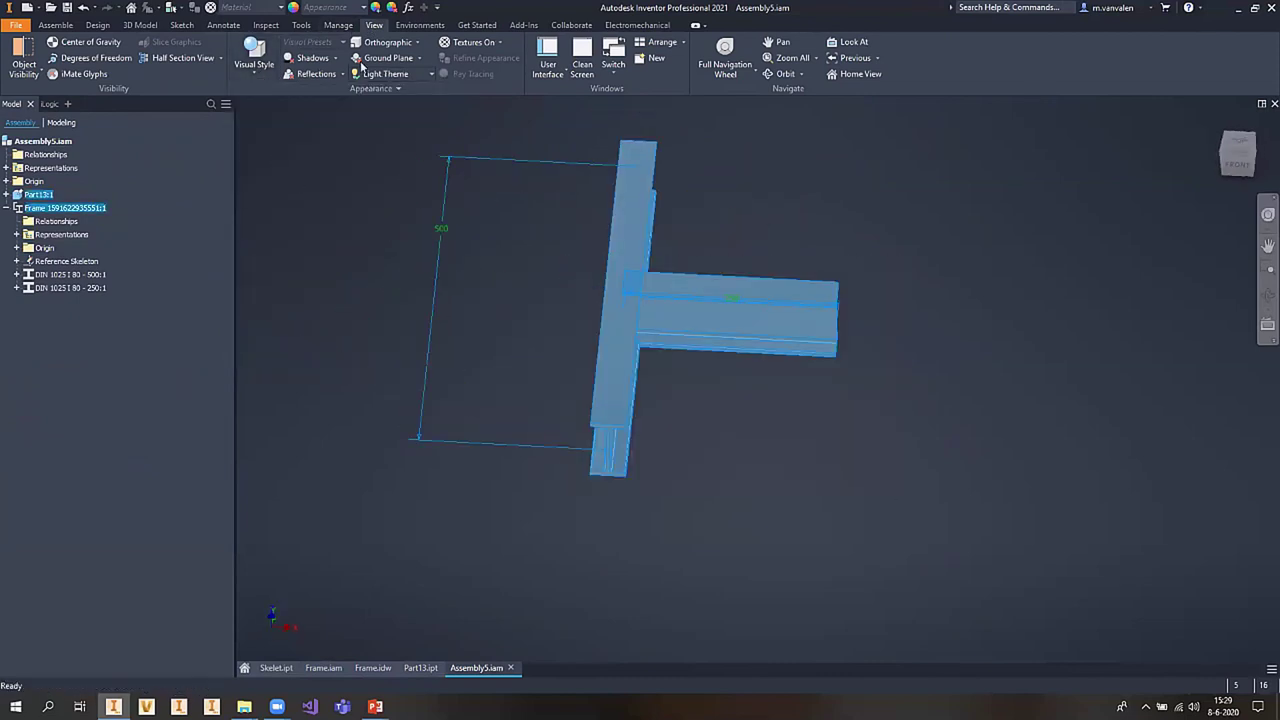
# - Check the frame for interference, orbit back to isometric and return to the Design tools
pyautogui.click(265, 25)
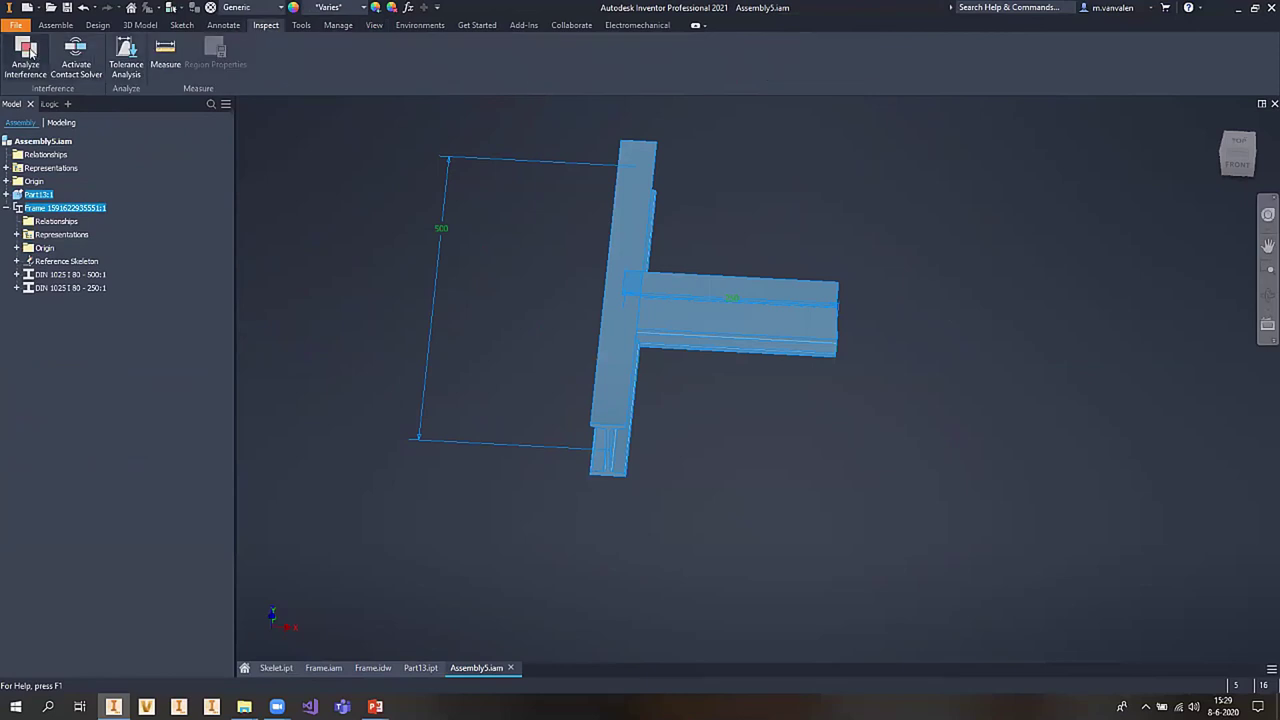
pyautogui.click(30, 55)
pyautogui.keyDown('shift'); pyautogui.moveTo(598, 358); pyautogui.dragTo(457, 300, button='middle'); pyautogui.keyUp('shift')
pyautogui.click(457, 300)
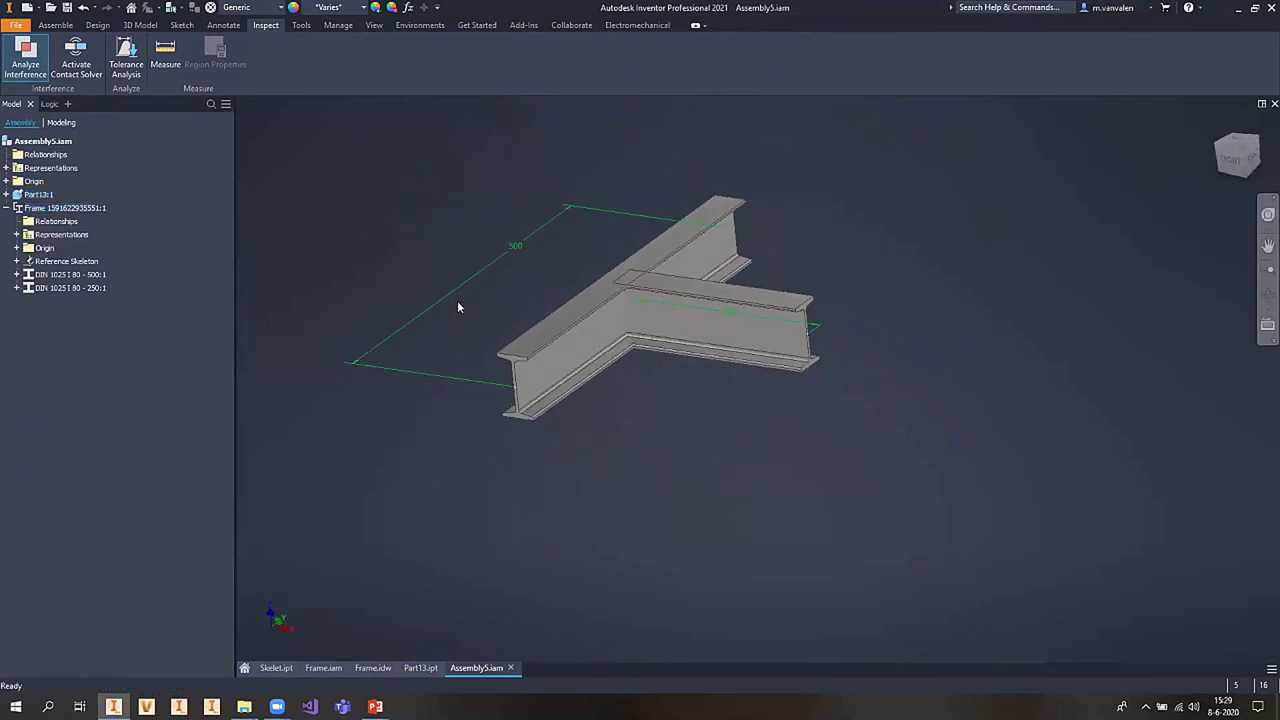
pyautogui.click(98, 22)
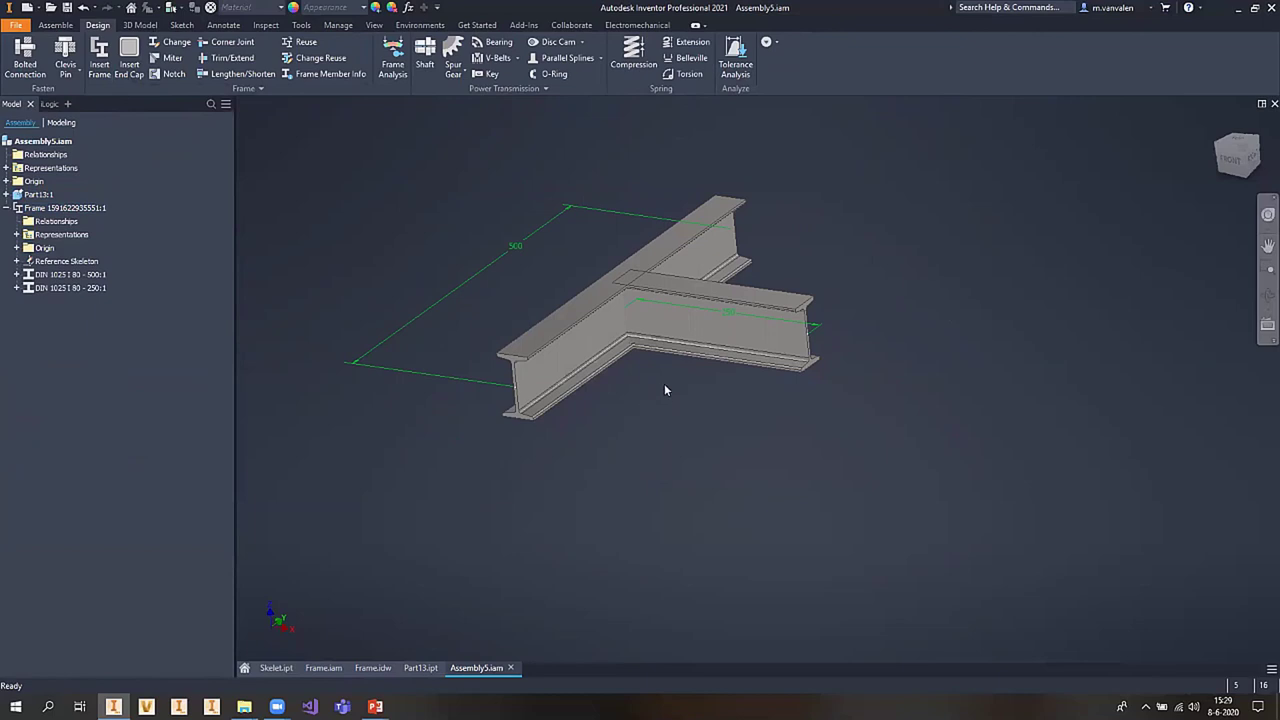
pyautogui.scroll(3, 700, 273)
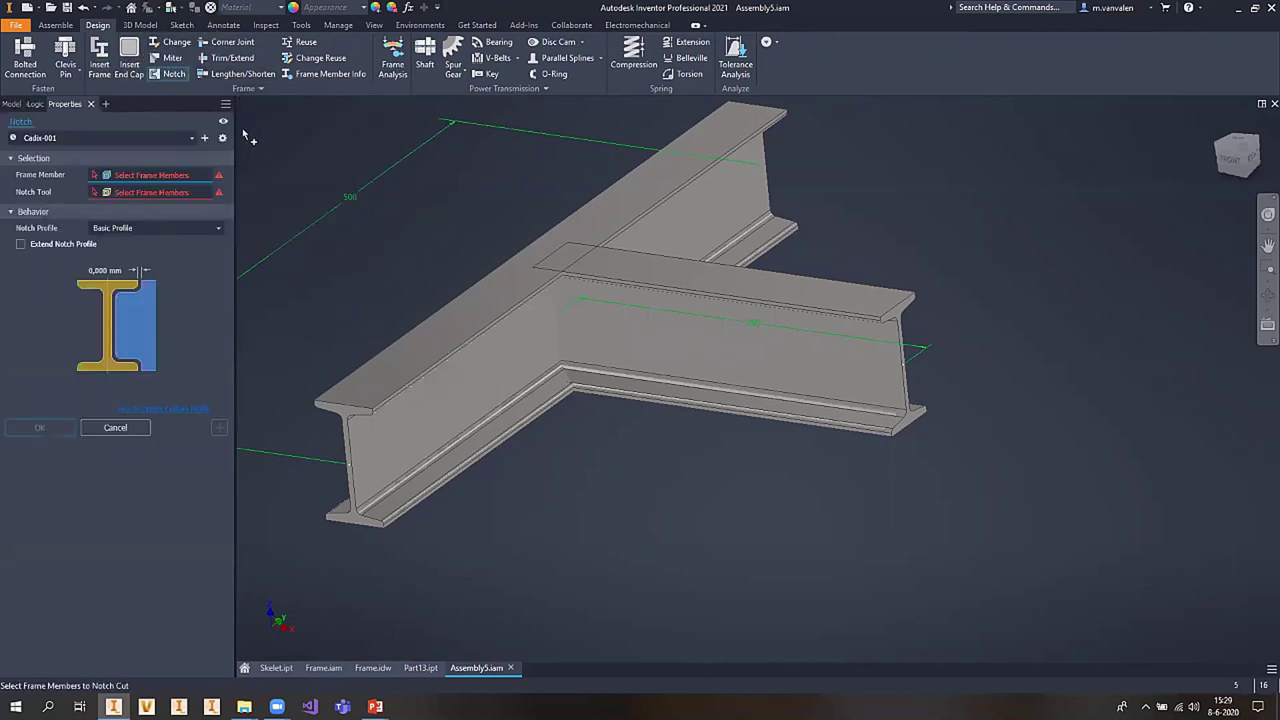
# - Assign the 250 beam as the Frame Member and the 500 main beam as the Notch Tool
pyautogui.moveTo(420, 223); pyautogui.dragTo(491, 212, button='middle')
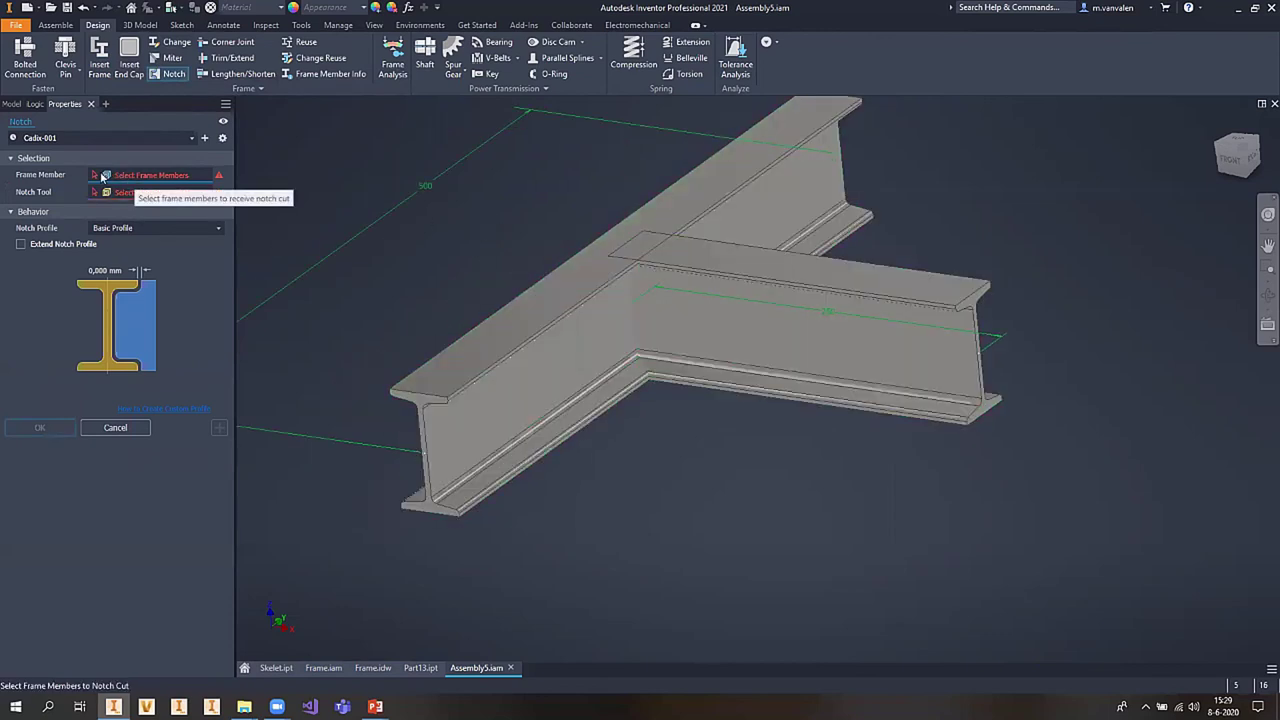
pyautogui.click(760, 380)
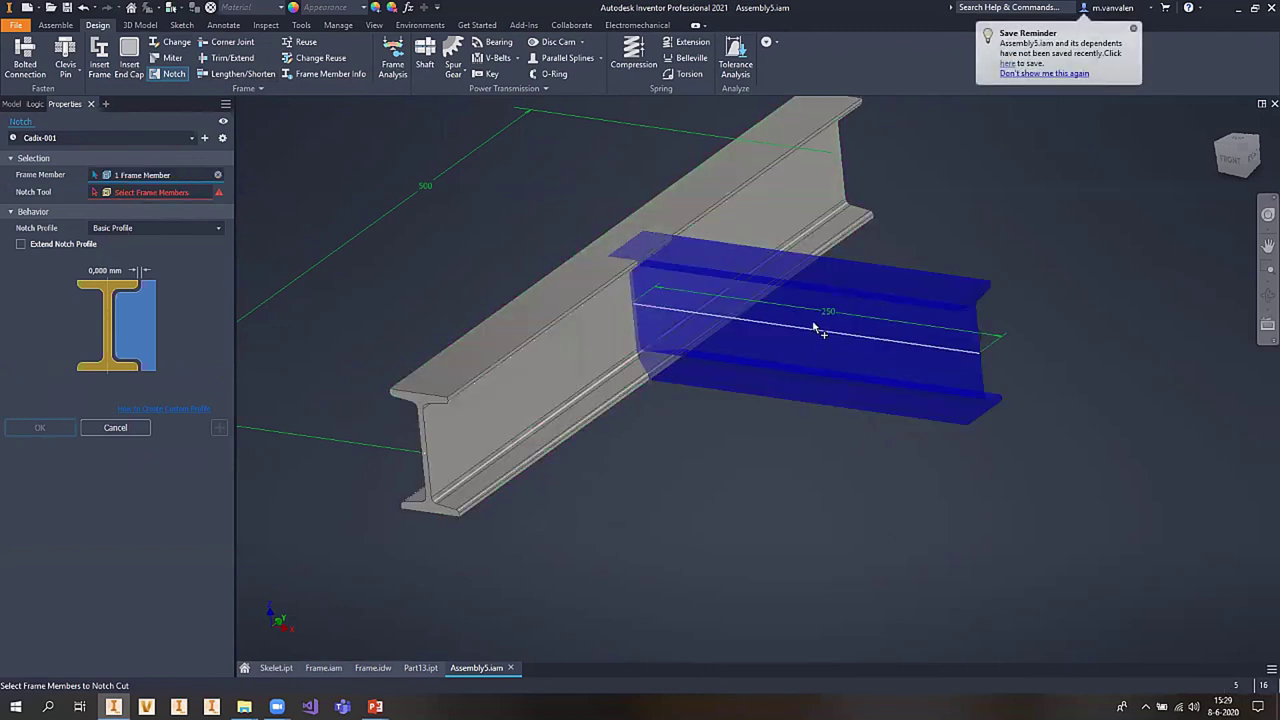
pyautogui.click(116, 192)
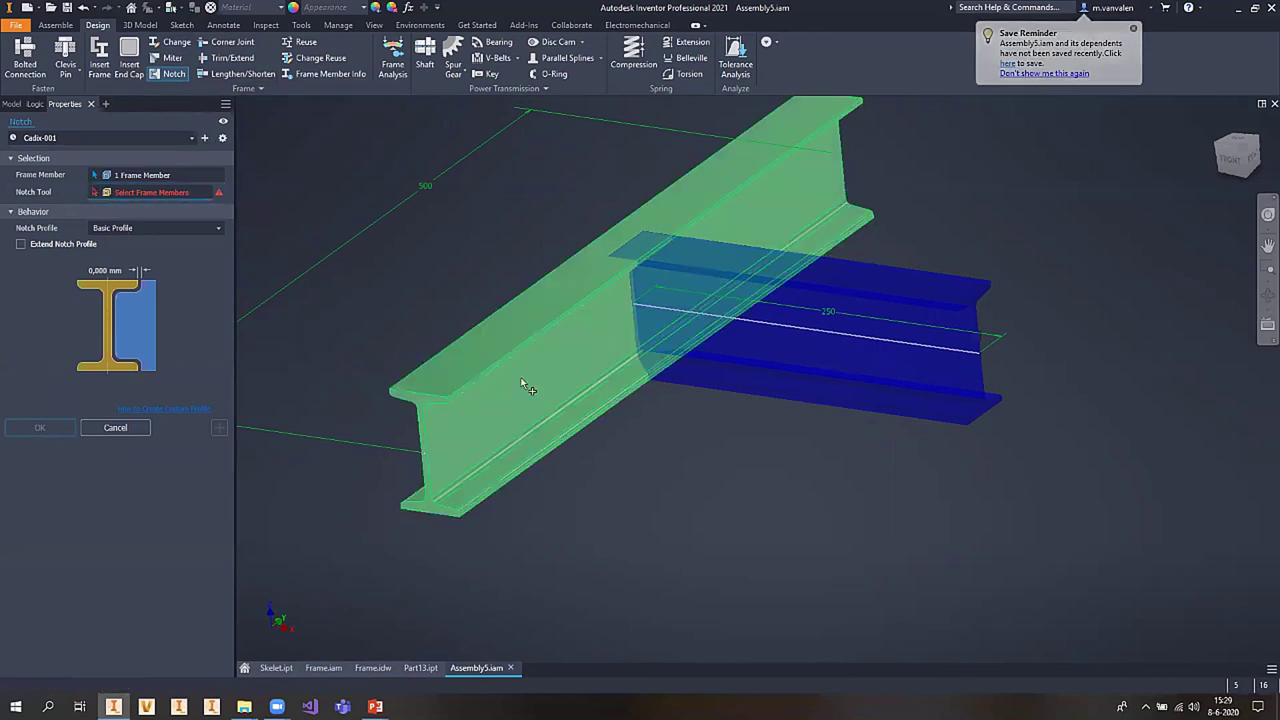
pyautogui.click(548, 369)
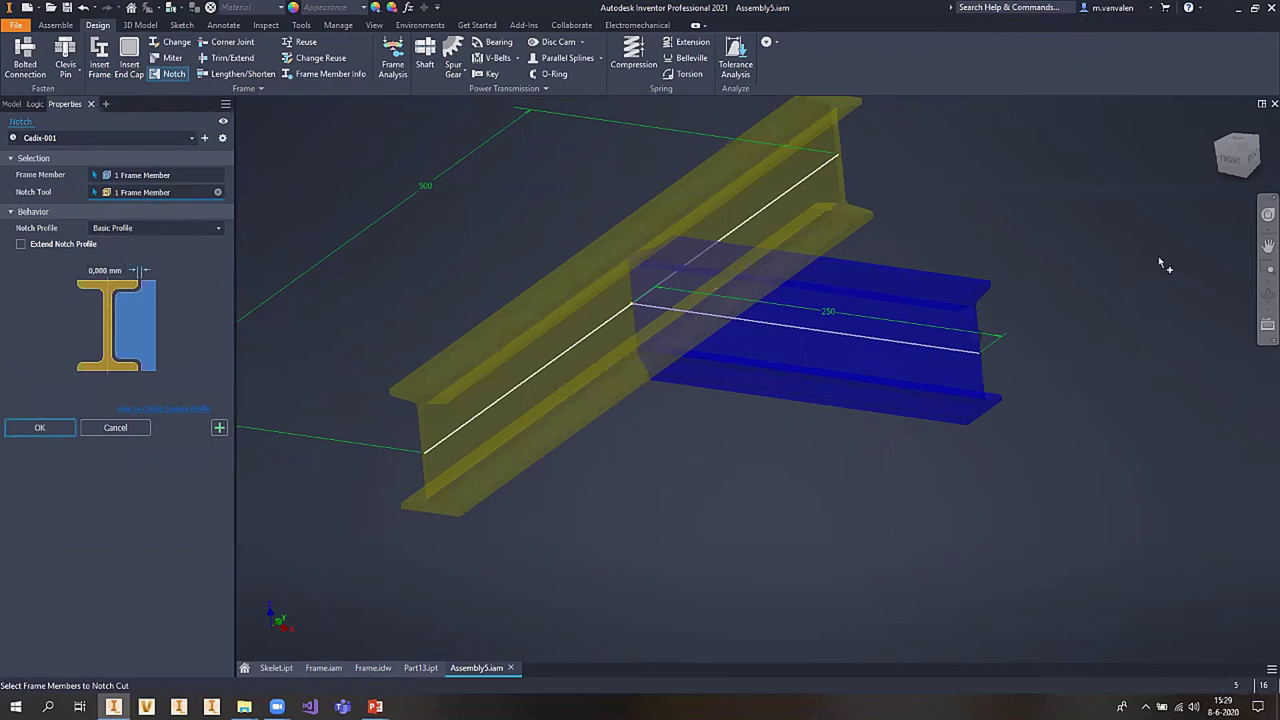
# - View the joint from the Front and set the Notch Offset to 0
pyautogui.click(1232, 160)
pyautogui.scroll(5, 761, 381)
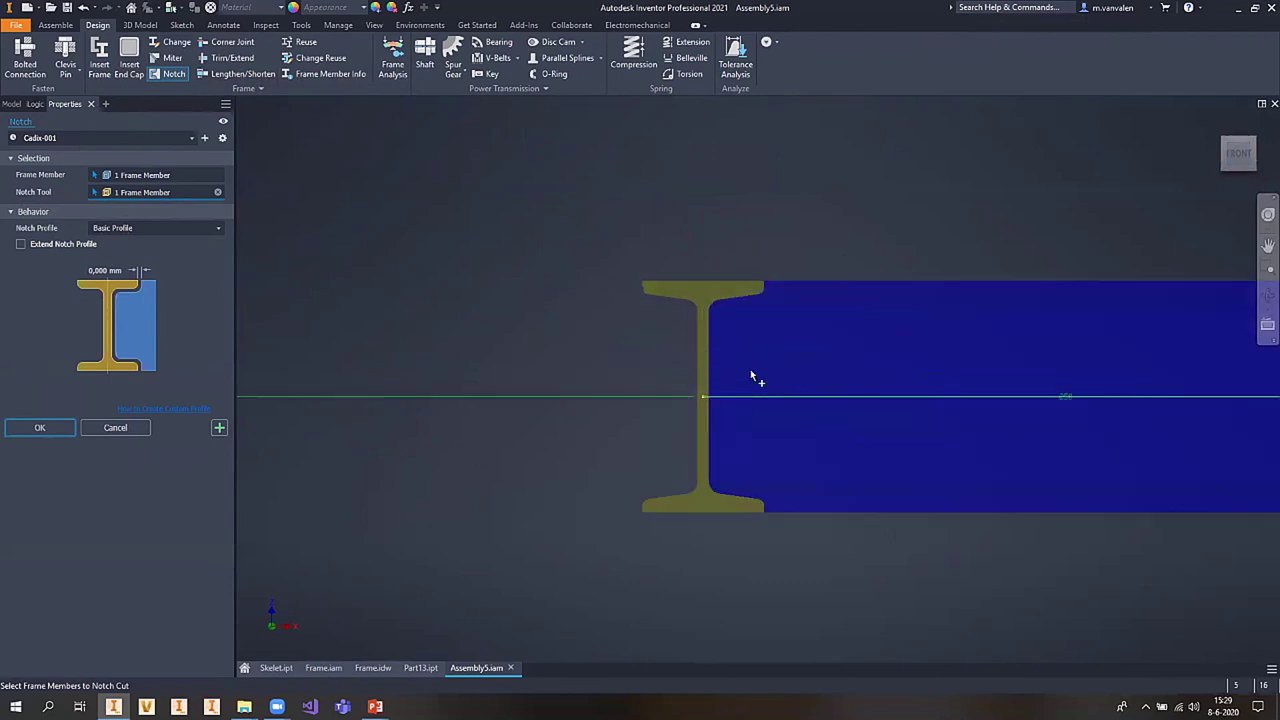
pyautogui.scroll(3, 750, 369)
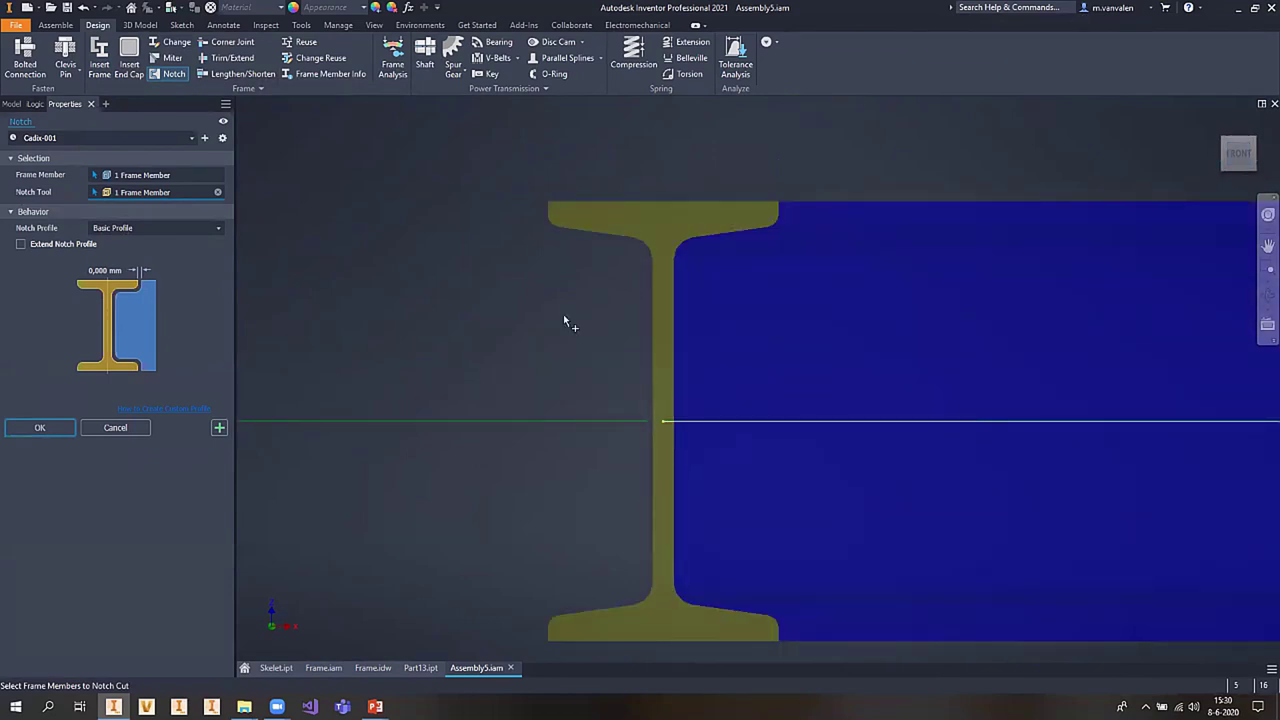
pyautogui.click(93, 270)
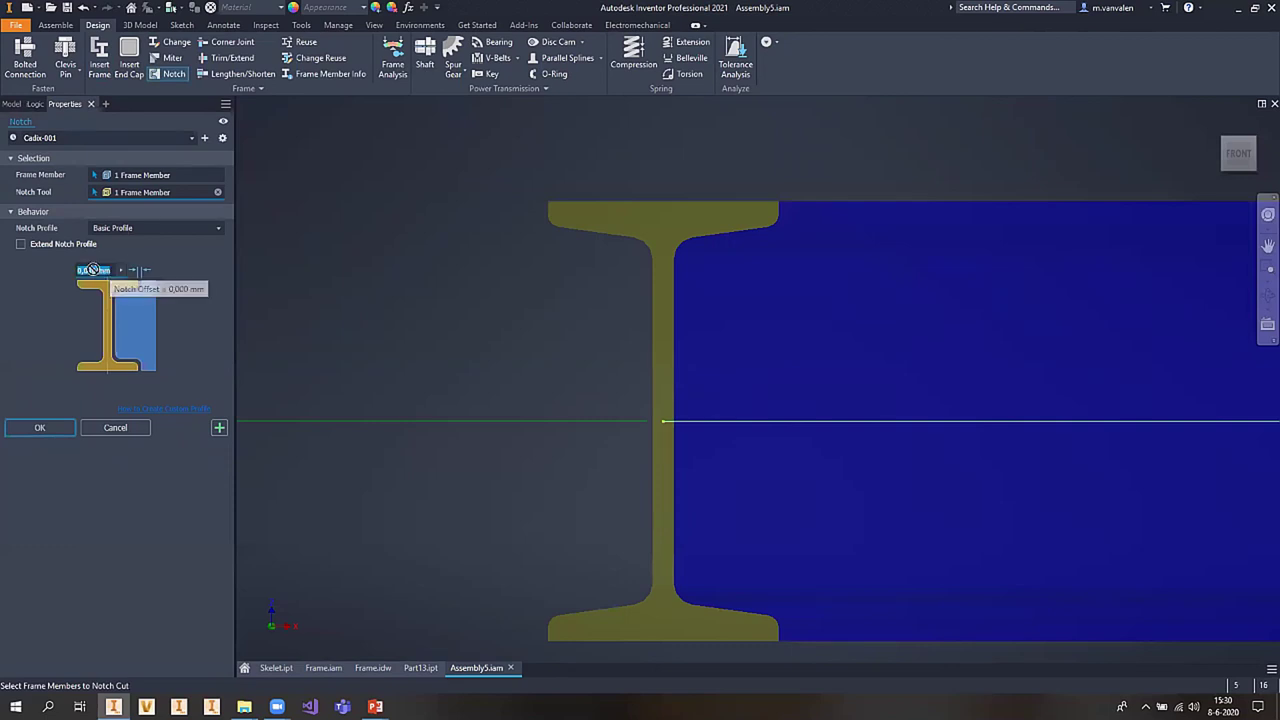
pyautogui.write('10')
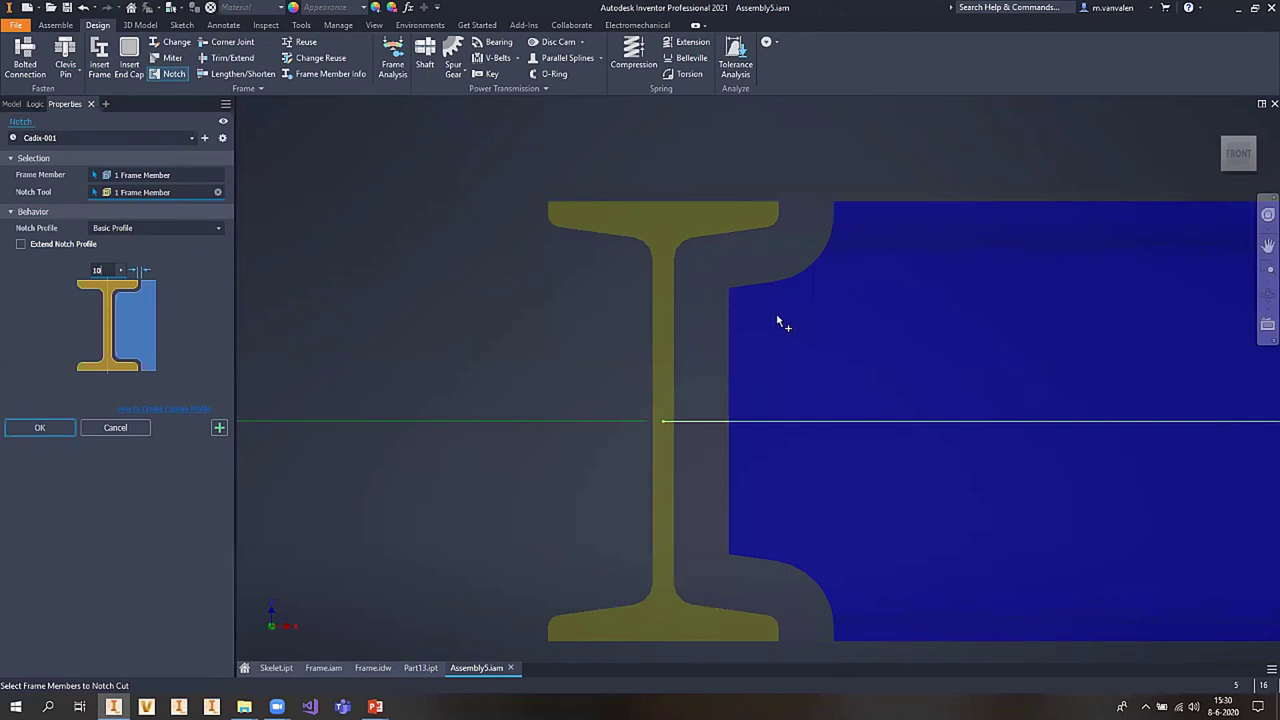
pyautogui.doubleClick(104, 269)
pyautogui.write('0')
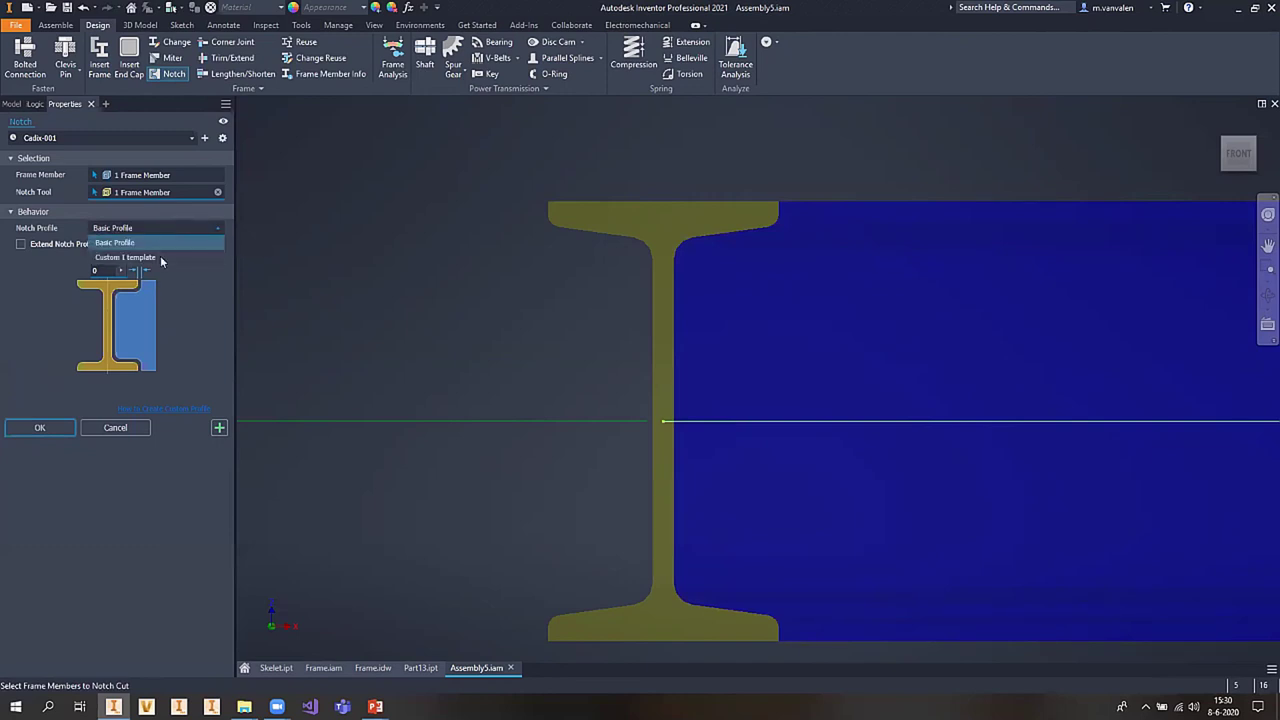
# - Choose the Custom I notch template with a 3 mm chamfer and 15 mm depth
pyautogui.click(165, 259)
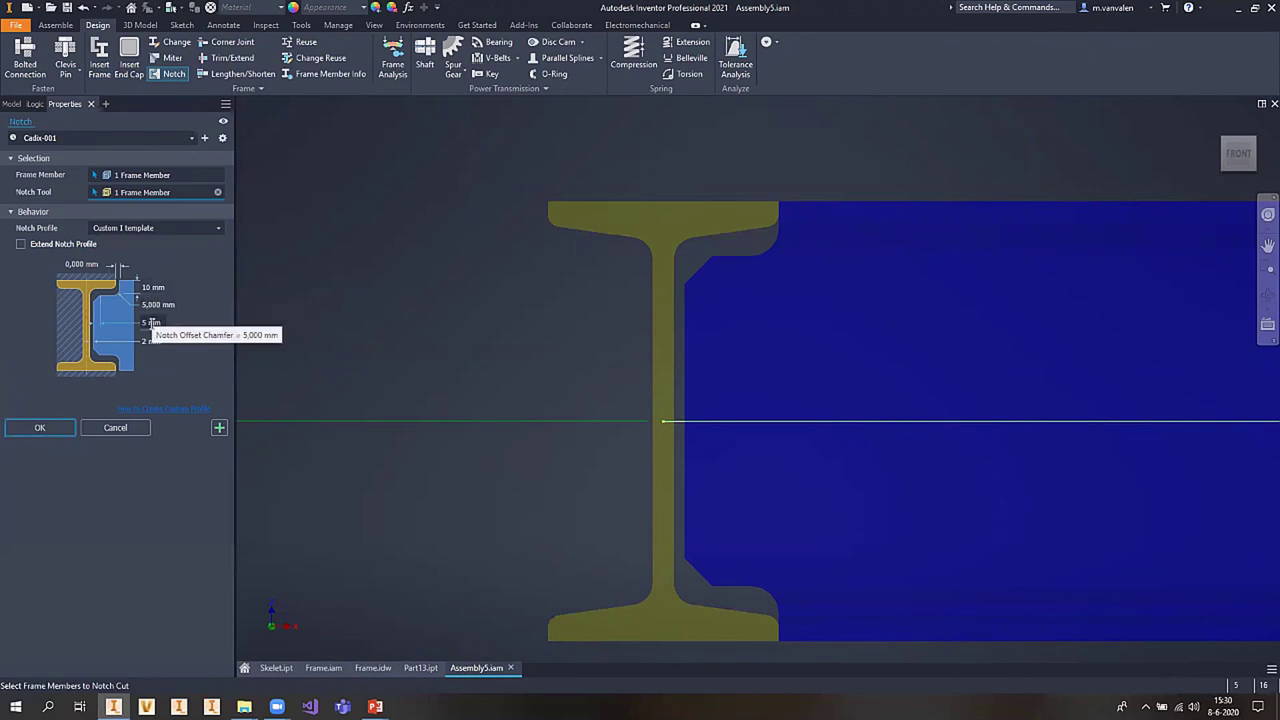
pyautogui.click(152, 323)
pyautogui.write('3')
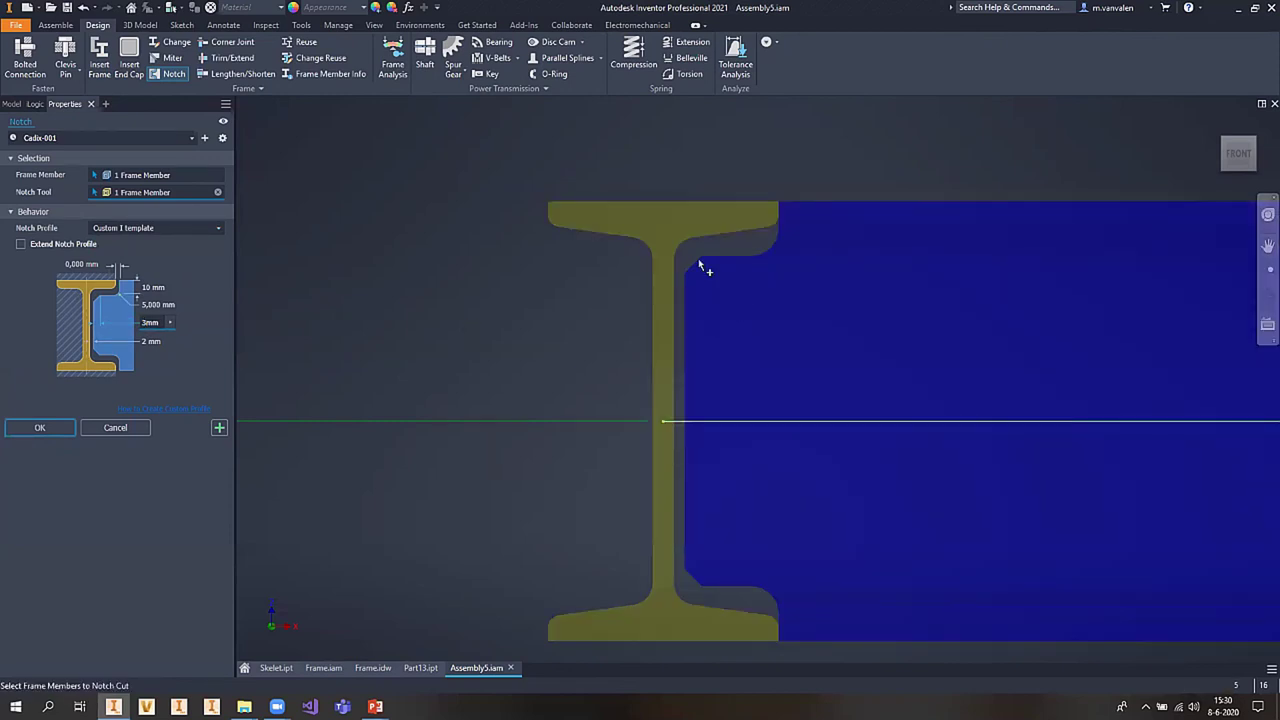
pyautogui.press('Tab')
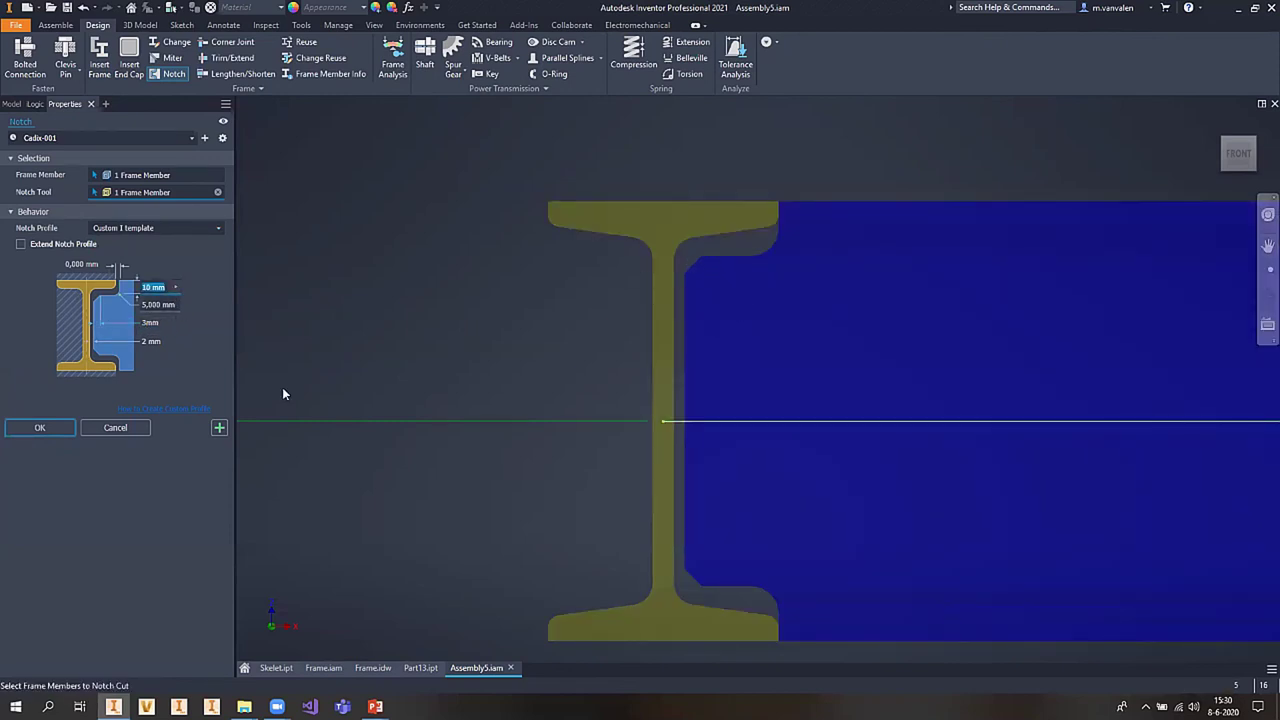
pyautogui.write('5')
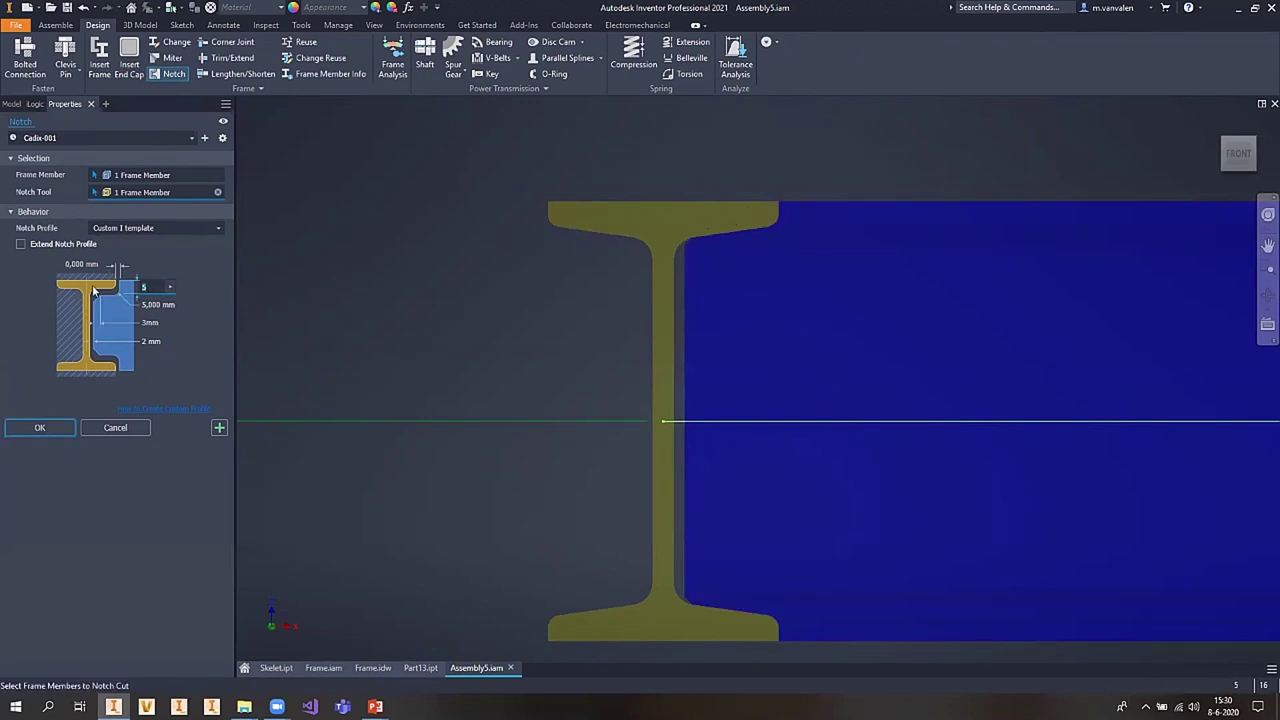
pyautogui.write('1')
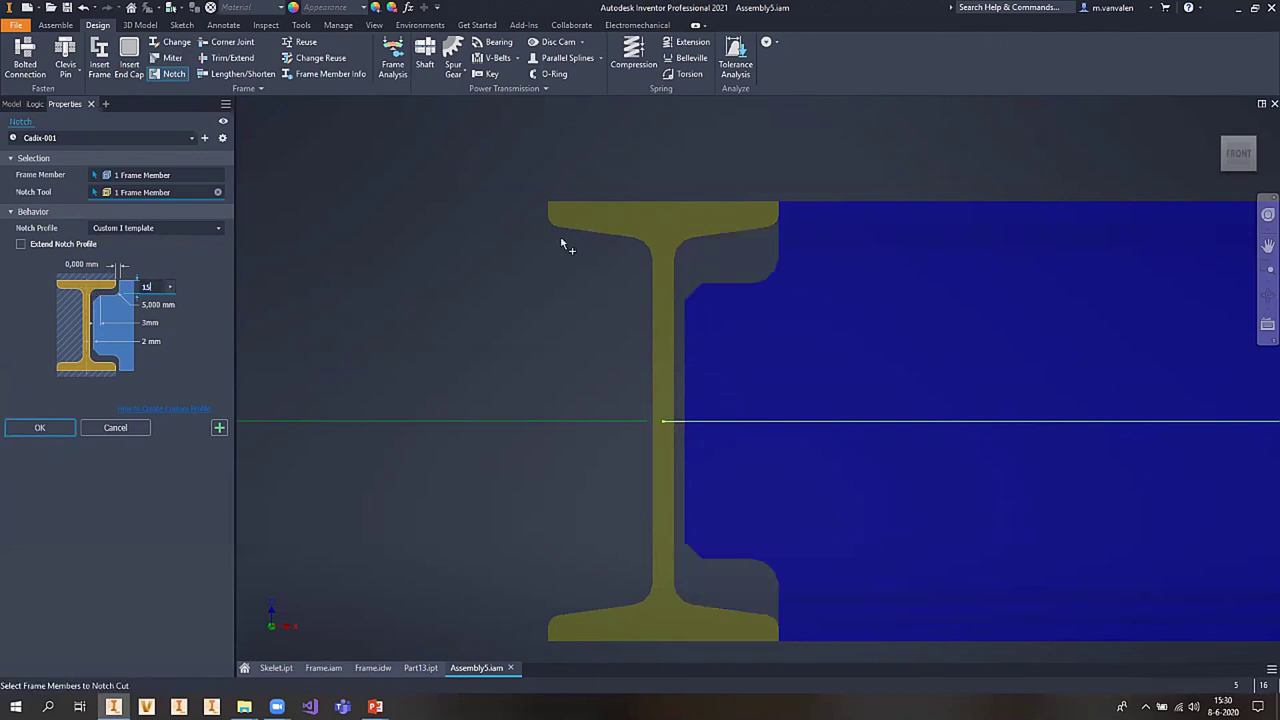
# - Save these notch settings as the preset I80
pyautogui.click(206, 139)
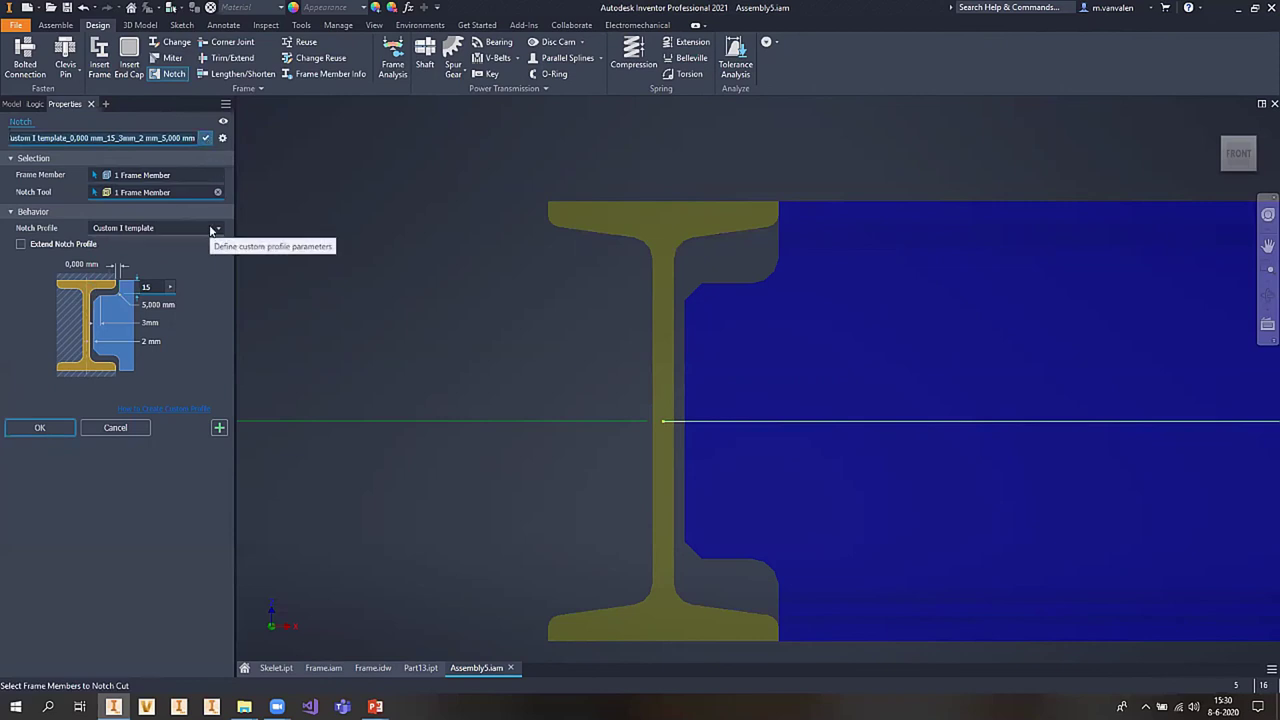
pyautogui.write('I80')
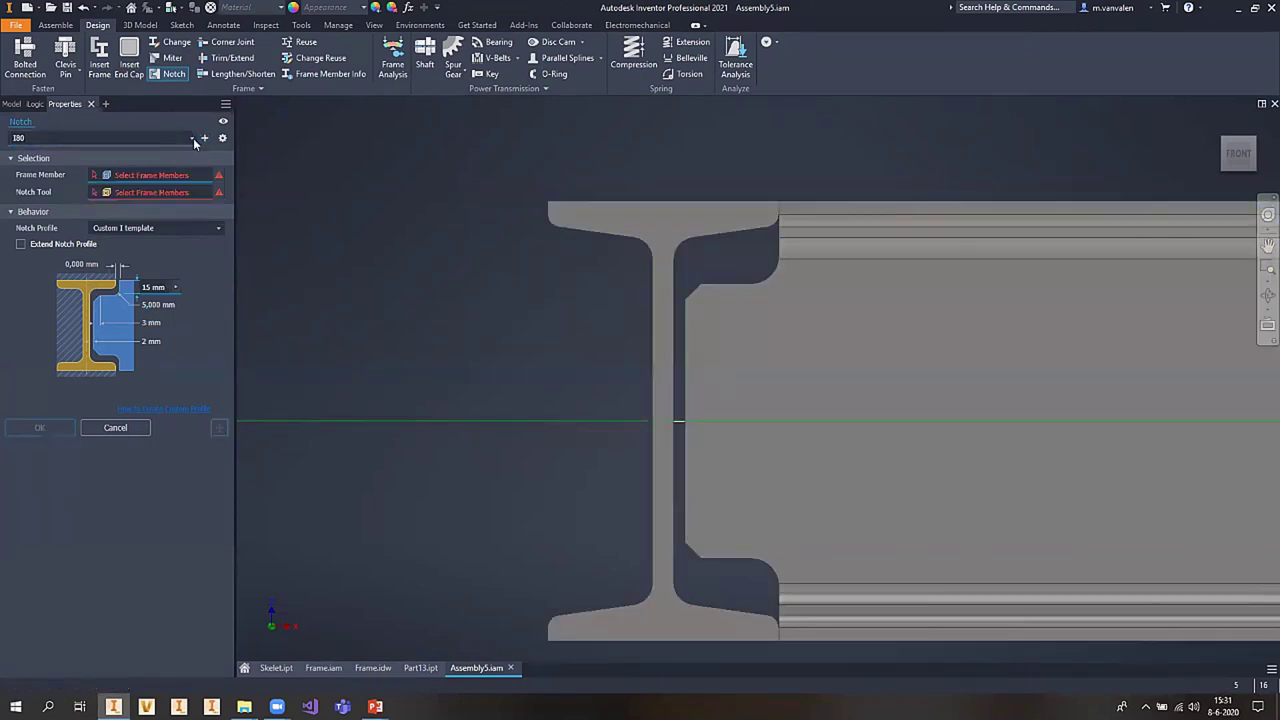
pyautogui.click(192, 138)
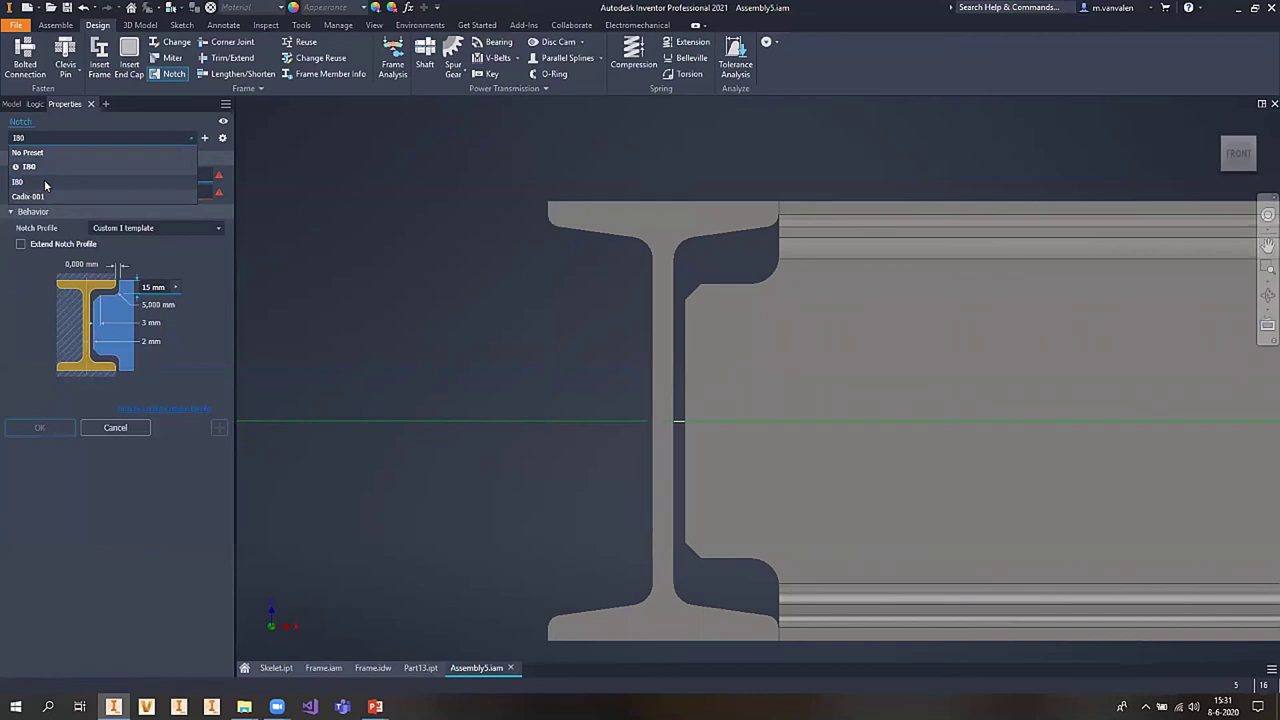
pyautogui.click(124, 430)
# - Return to the isometric view and orbit to check the notch between both beams
pyautogui.scroll(-2, 363, 402)
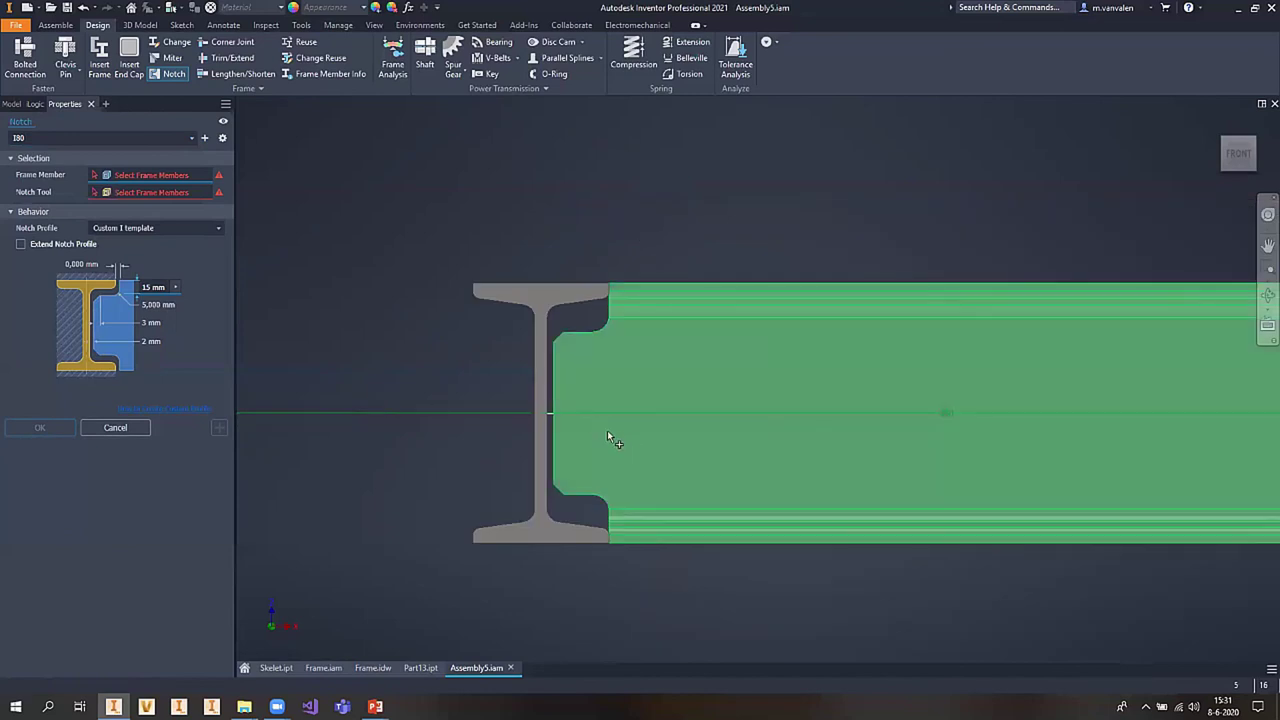
pyautogui.press('F6')
pyautogui.scroll(2, 610, 388)
pyautogui.scroll(2, 737, 338)
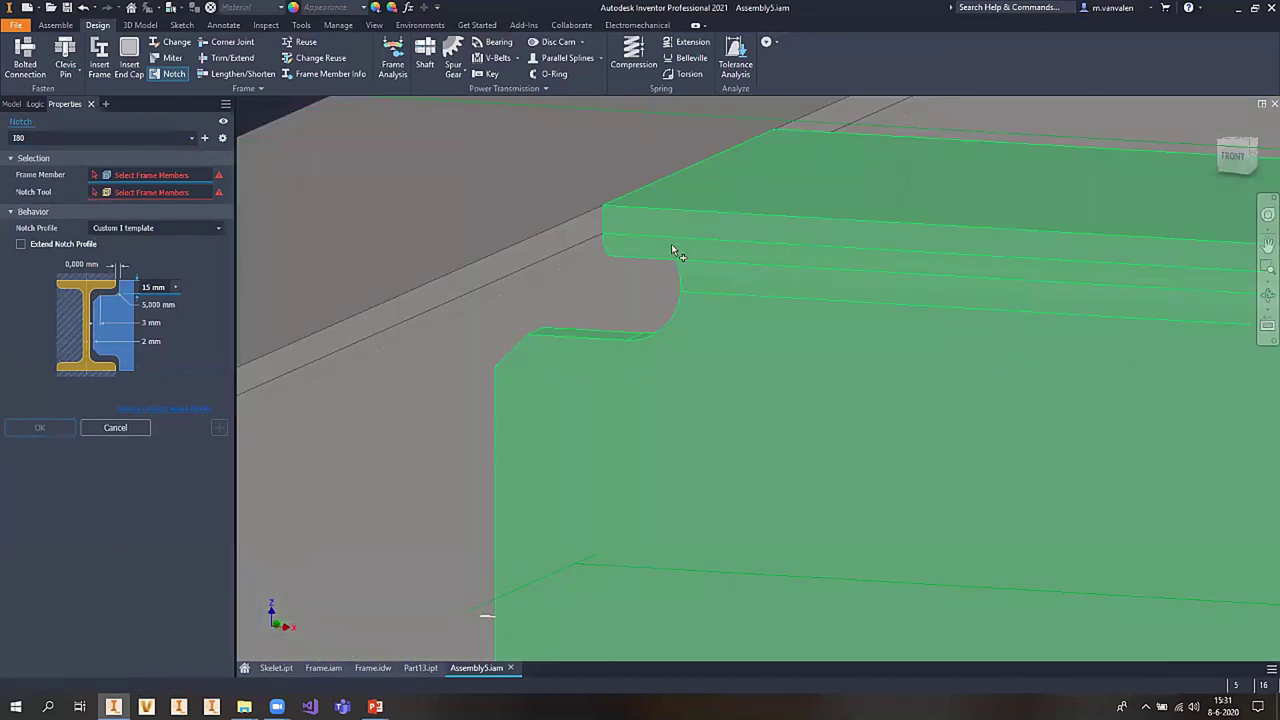
pyautogui.scroll(-3, 662, 245)
pyautogui.scroll(-2, 650, 330)
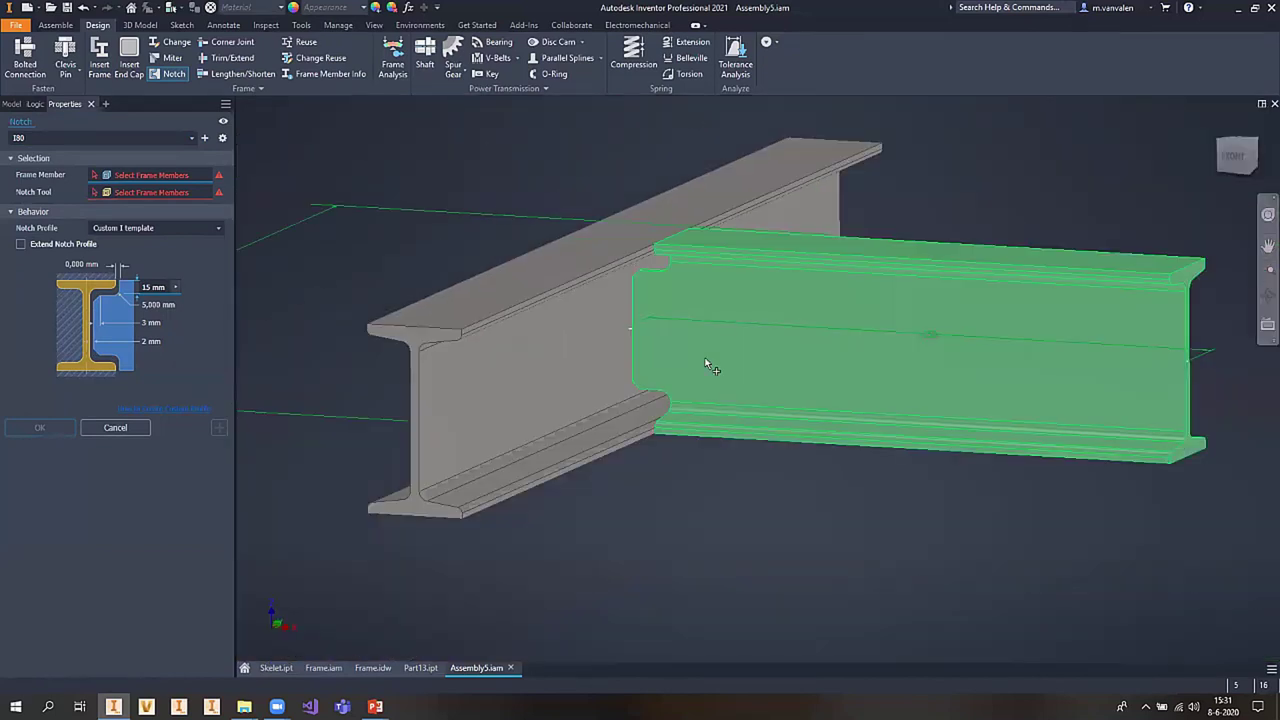
pyautogui.keyDown('shift'); pyautogui.moveTo(639, 403); pyautogui.dragTo(626, 437, button='middle'); pyautogui.keyUp('shift')
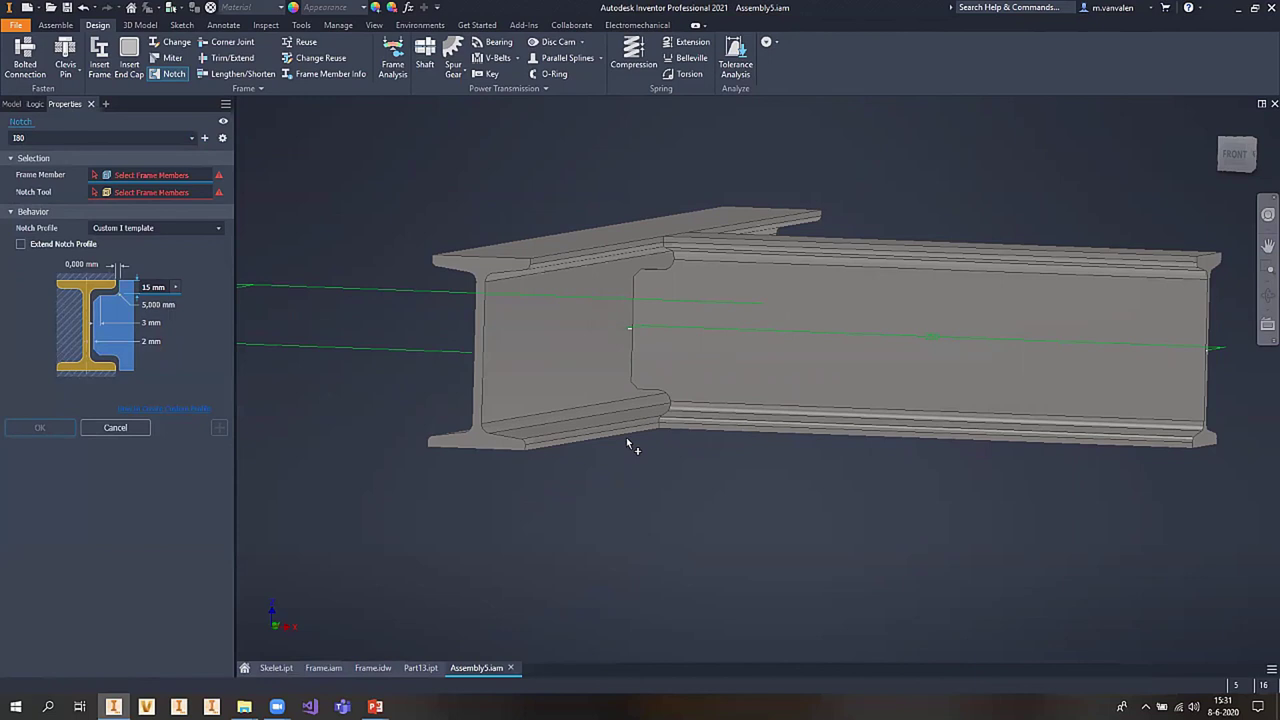
pyautogui.press('Escape')
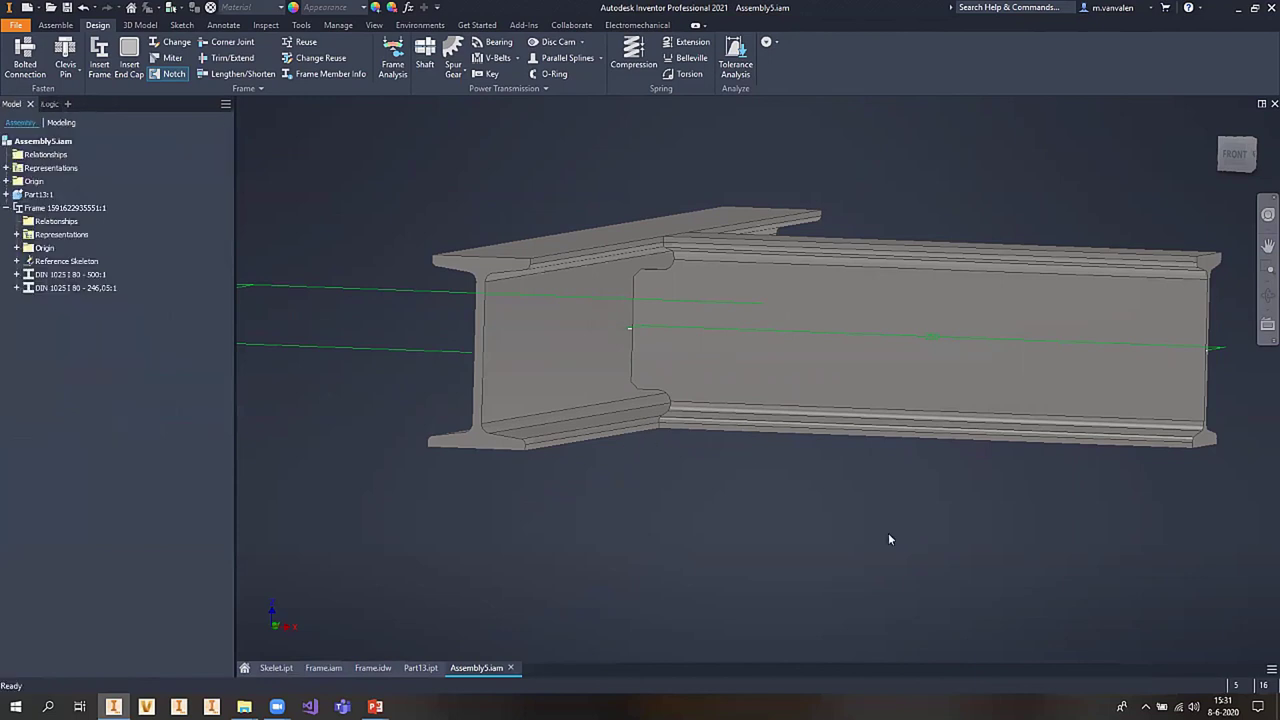
pyautogui.moveTo(735, 556)
pyautogui.keyDown('shift'); pyautogui.mouseDown(button='middle')
pyautogui.moveTo(751, 558)
pyautogui.moveTo(742, 434)
pyautogui.mouseUp(button='middle'); pyautogui.keyUp('shift')
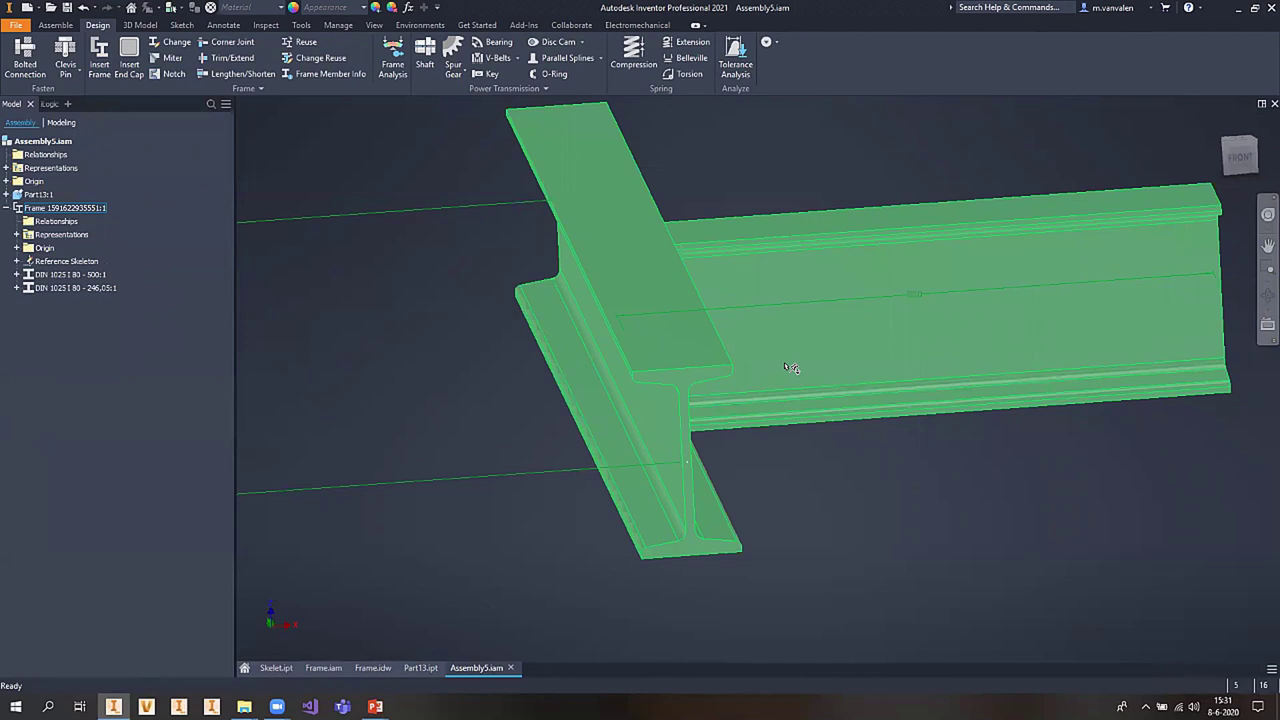
pyautogui.moveTo(790, 368)
pyautogui.keyDown('shift'); pyautogui.mouseDown(button='middle')
pyautogui.moveTo(777, 443)
pyautogui.moveTo(708, 420)
pyautogui.mouseUp(button='middle'); pyautogui.keyUp('shift')
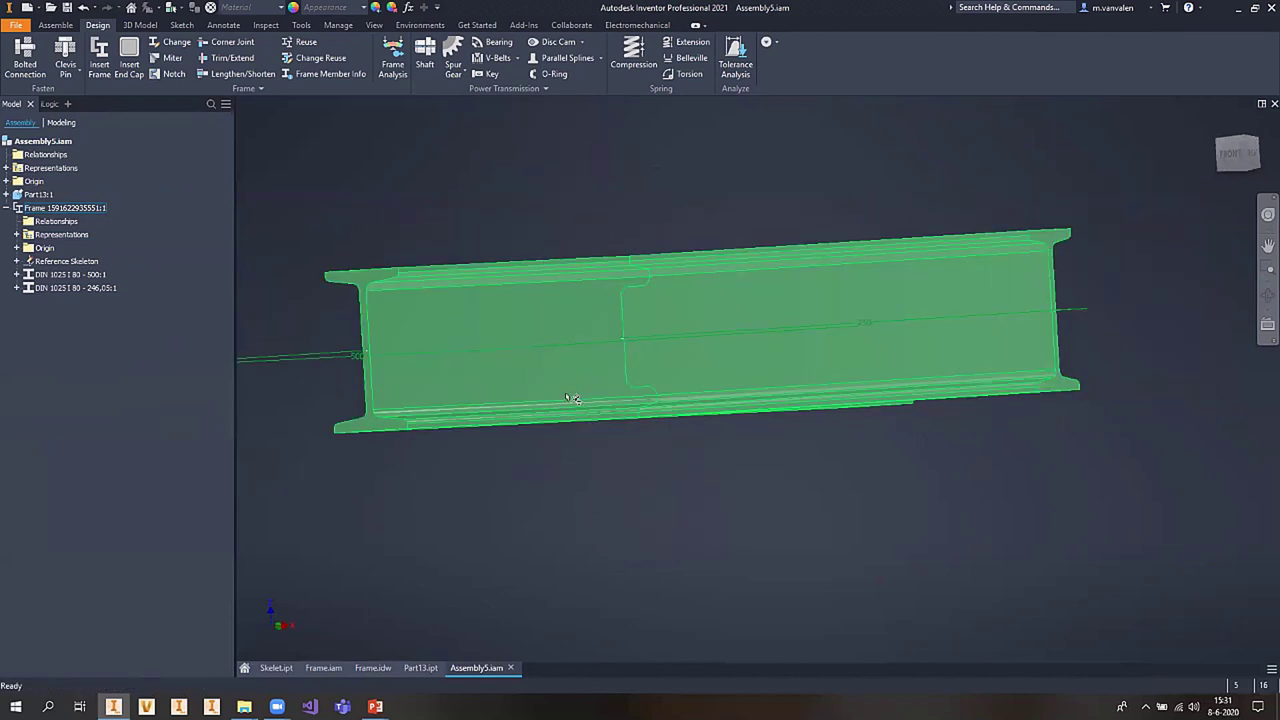
pyautogui.moveTo(642, 505)
pyautogui.keyDown('shift'); pyautogui.mouseDown(button='middle')
pyautogui.moveTo(685, 519)
pyautogui.moveTo(669, 494)
pyautogui.moveTo(697, 514)
pyautogui.moveTo(665, 503)
pyautogui.mouseUp(button='middle'); pyautogui.keyUp('shift')
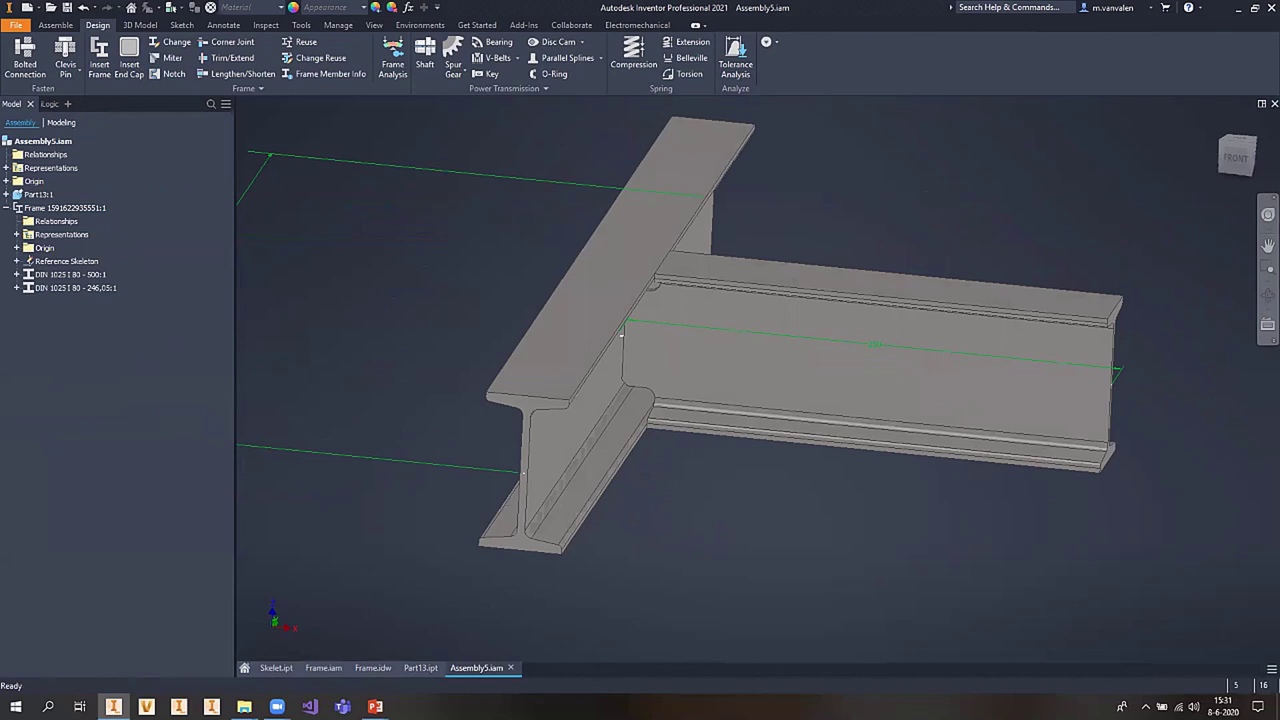
pyautogui.keyDown('shift'); pyautogui.moveTo(702, 516); pyautogui.dragTo(636, 489, button='middle'); pyautogui.keyUp('shift')
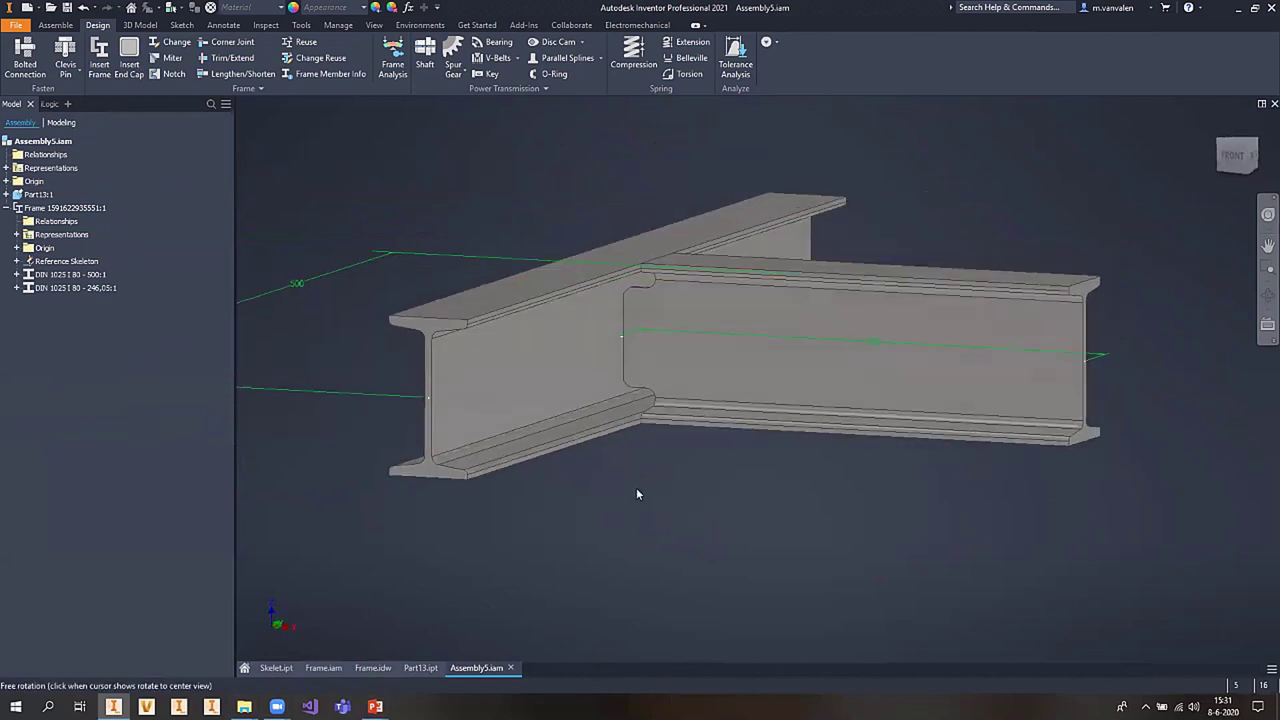
# - Create a new standard part and start a 2D sketch on the XY plane
pyautogui.click(27, 7)
pyautogui.doubleClick(641, 244)
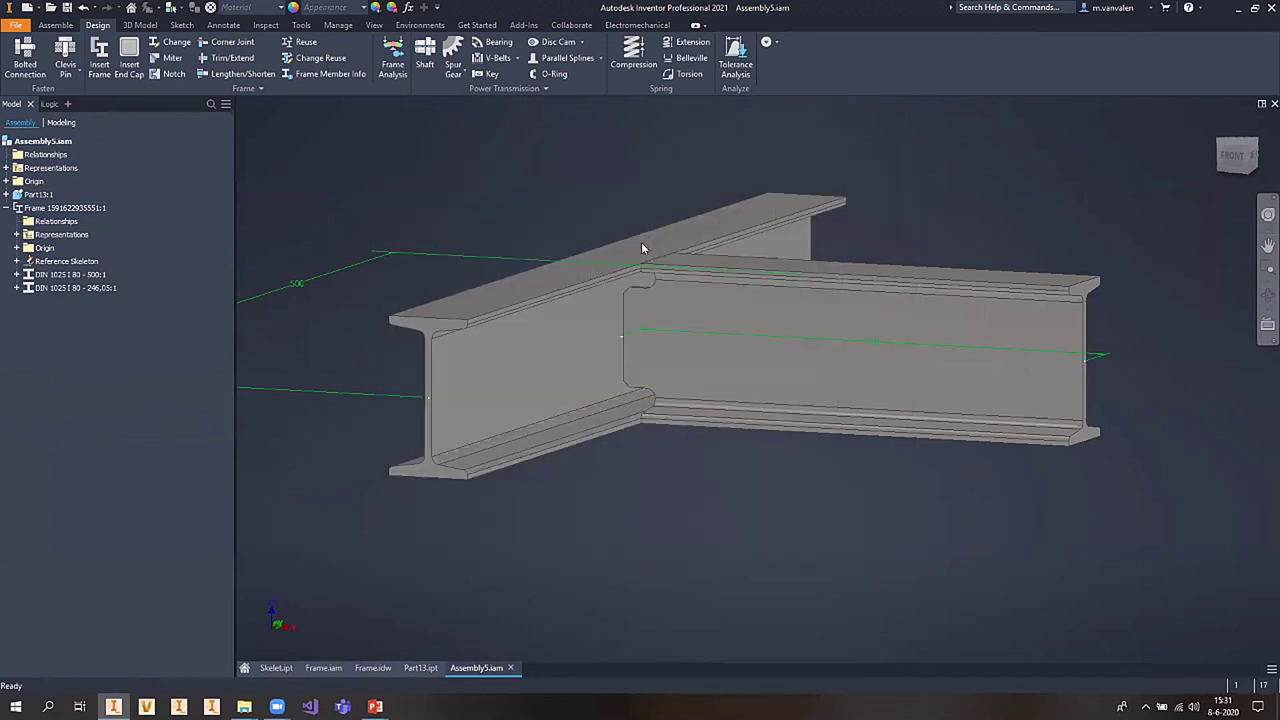
pyautogui.click(27, 50)
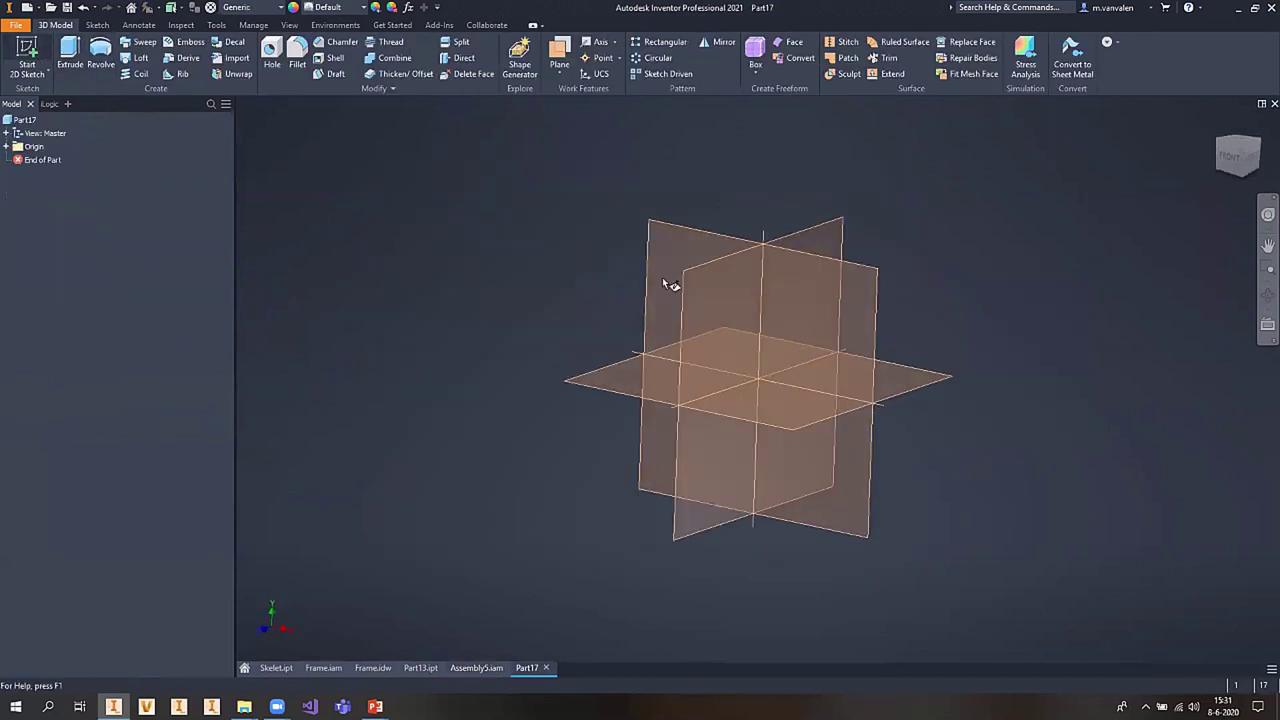
pyautogui.click(704, 211)
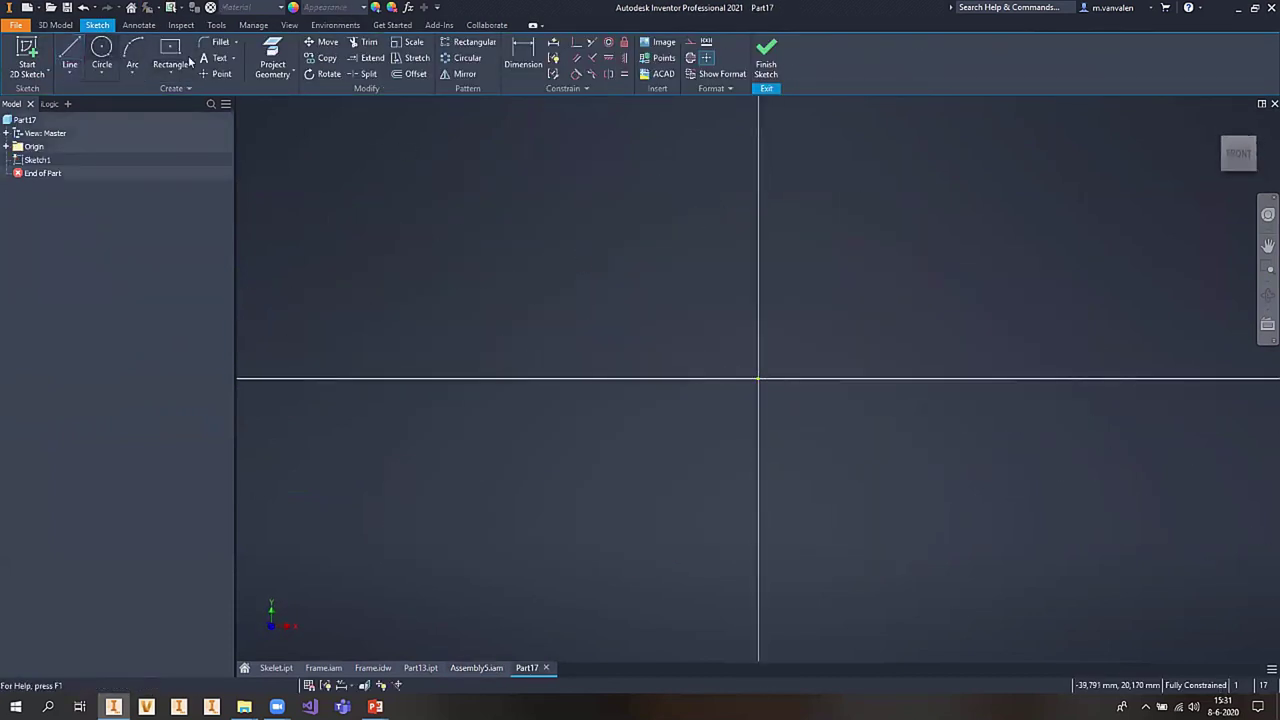
pyautogui.click(565, 380)
# - Create a Standard.iam assembly with Part13 grounded at the origin and save it as Assembly7.iam
pyautogui.click(27, 7)
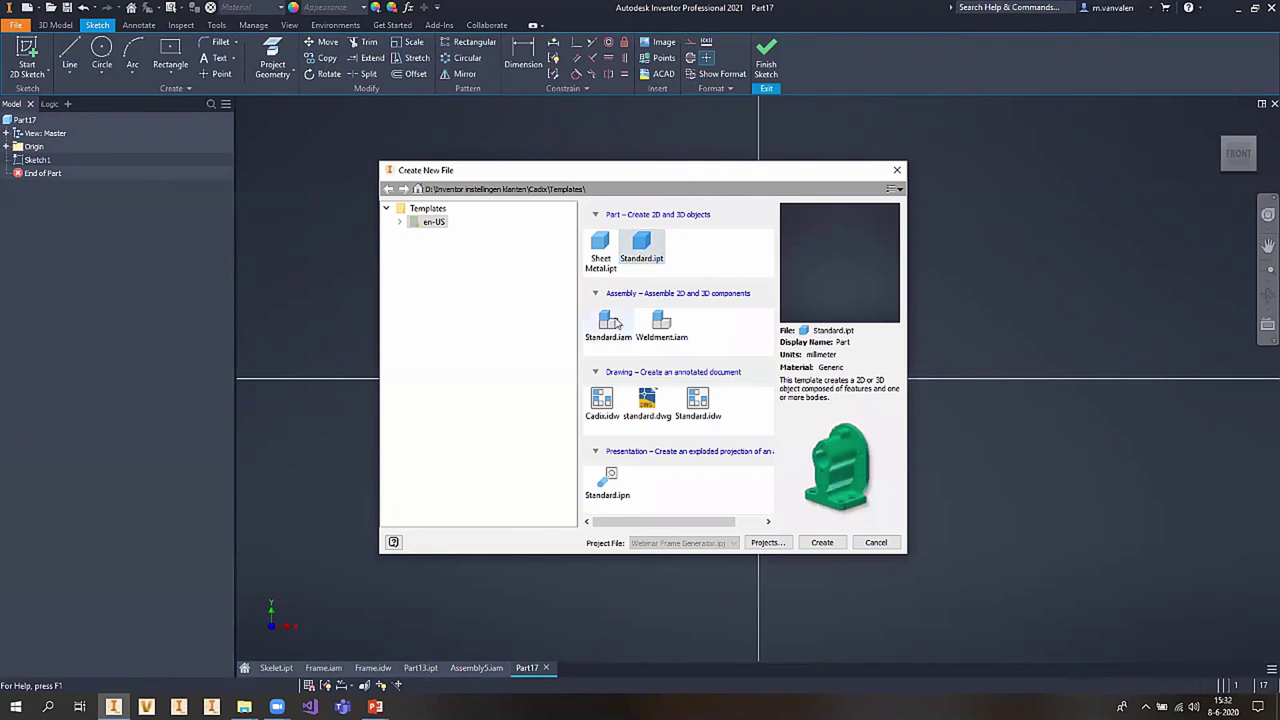
pyautogui.doubleClick(641, 247)
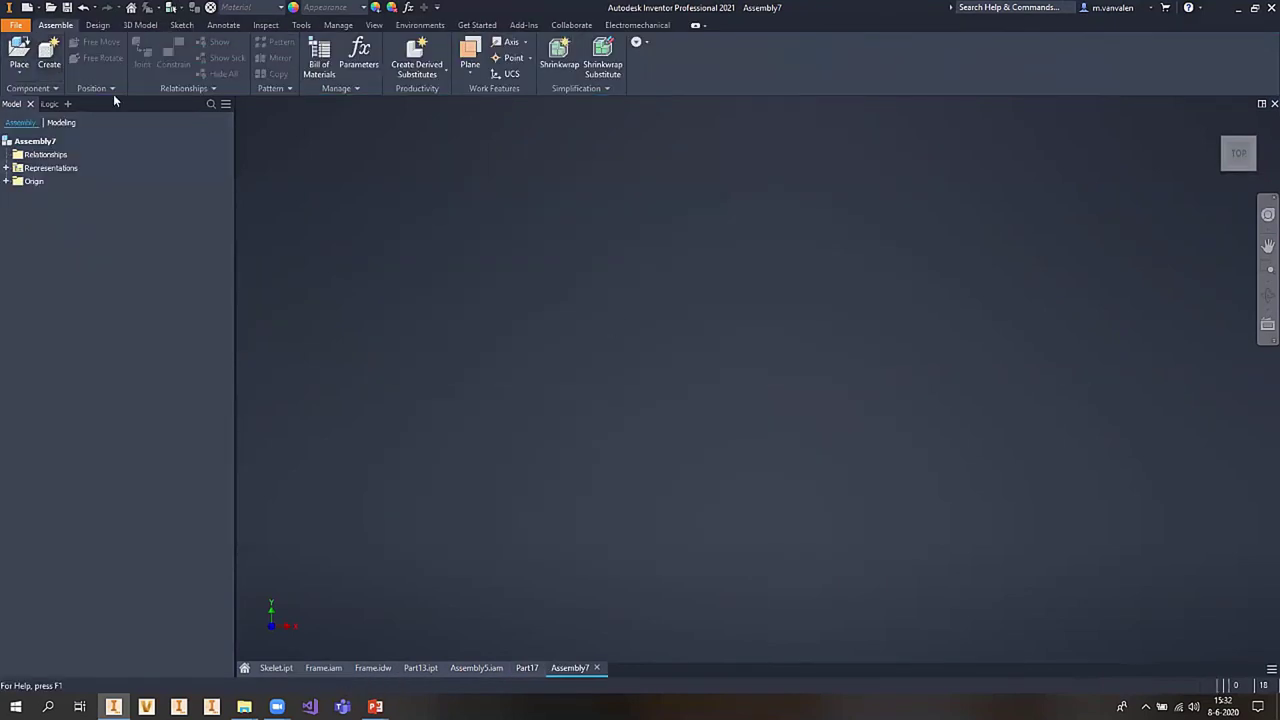
pyautogui.doubleClick(612, 393)
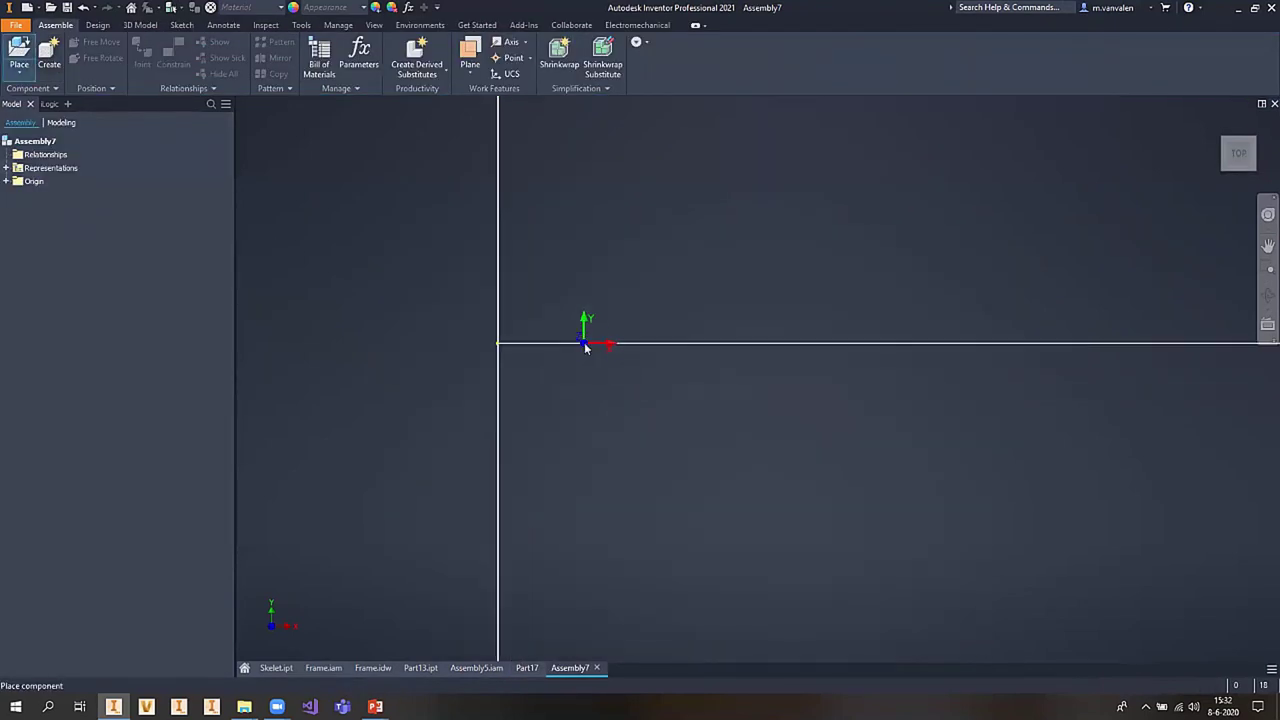
pyautogui.click(629, 369)
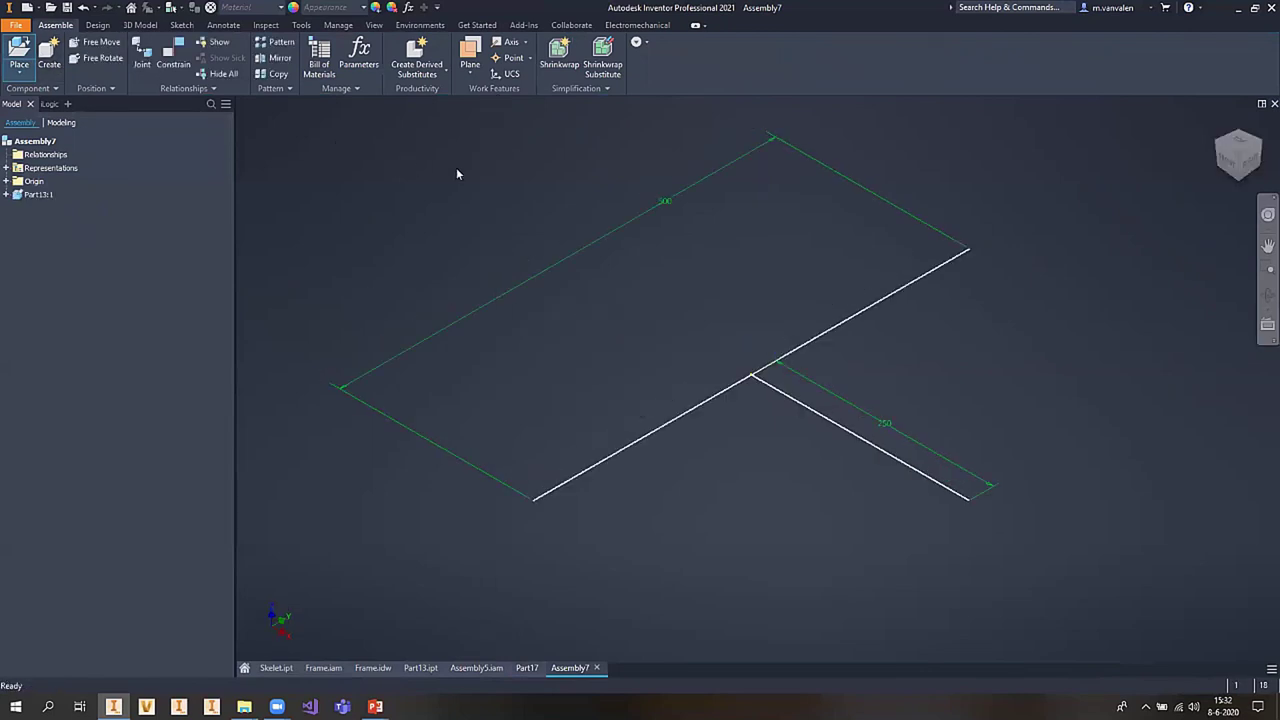
pyautogui.hotkey('ctrl', 's')
pyautogui.press('Return')
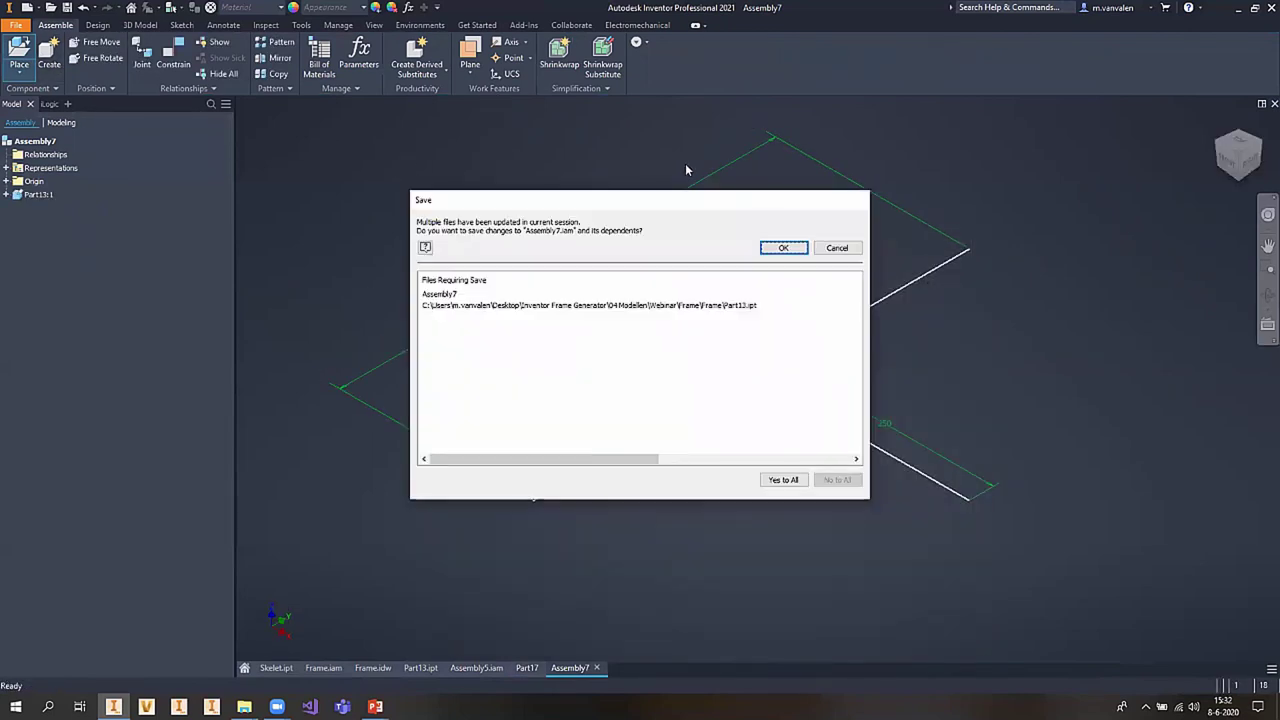
pyautogui.click(784, 248)
pyautogui.click(97, 24)
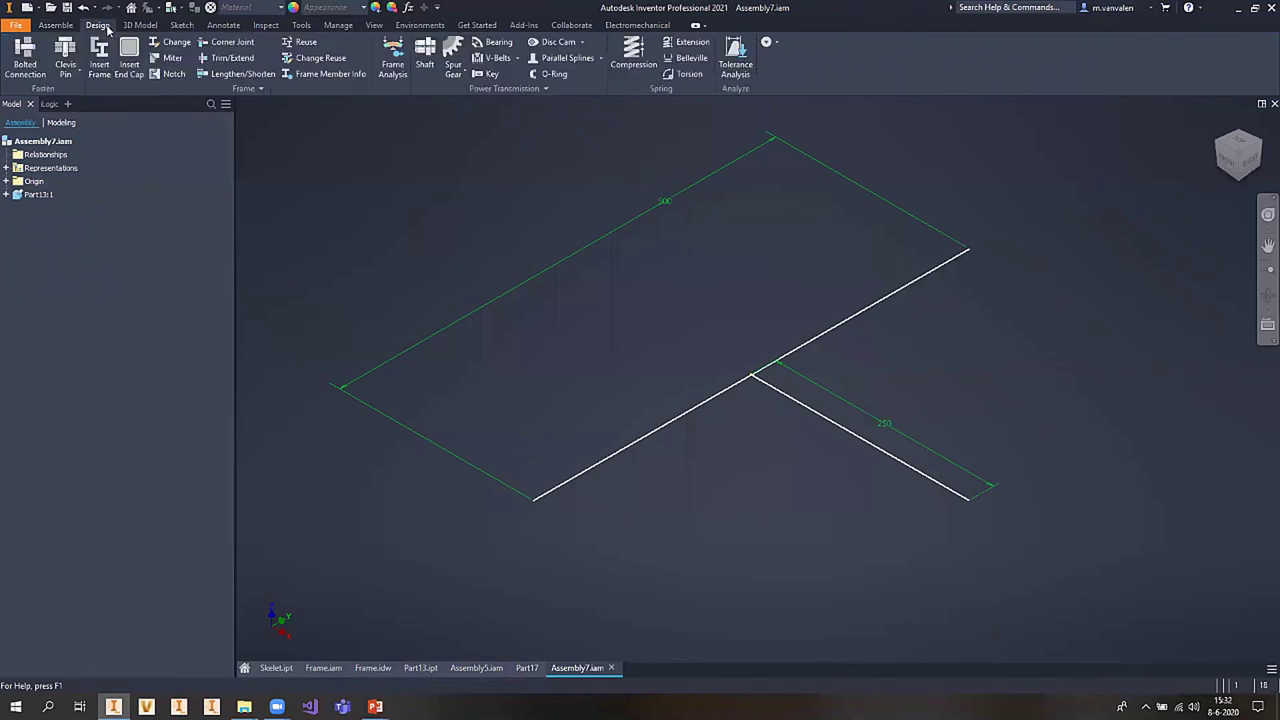
pyautogui.click(180, 227)
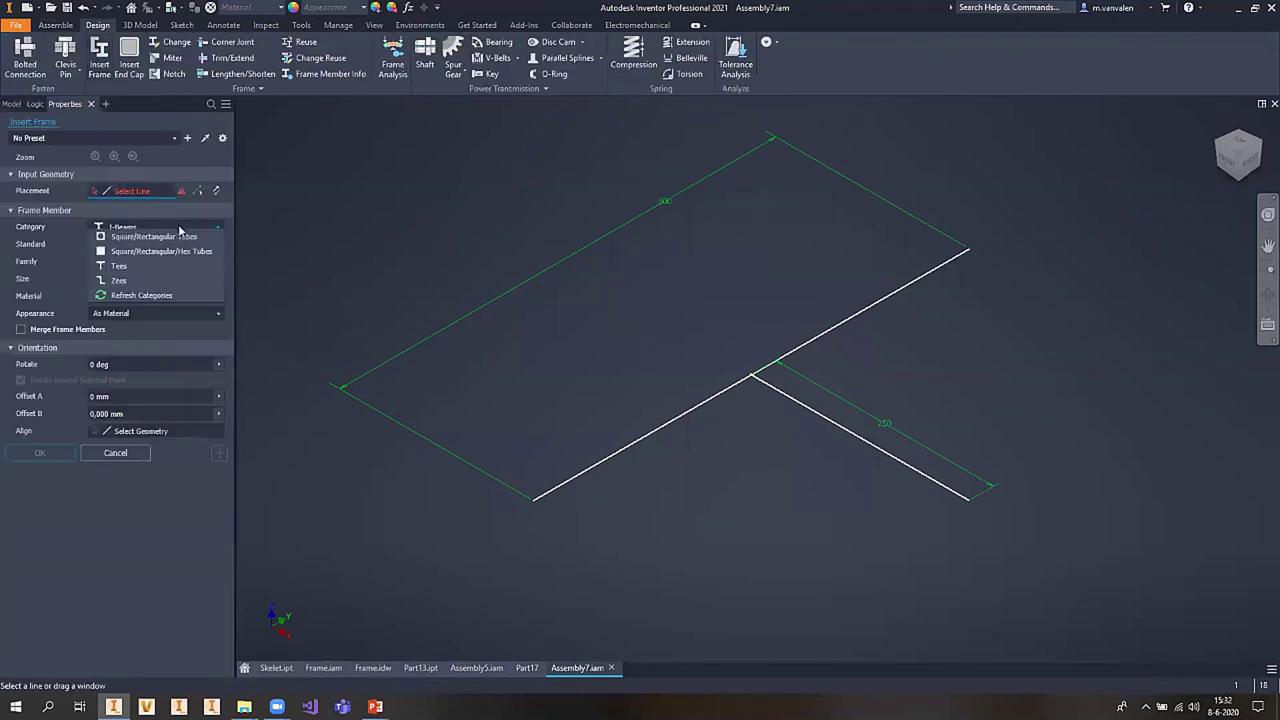
pyautogui.click(169, 243)
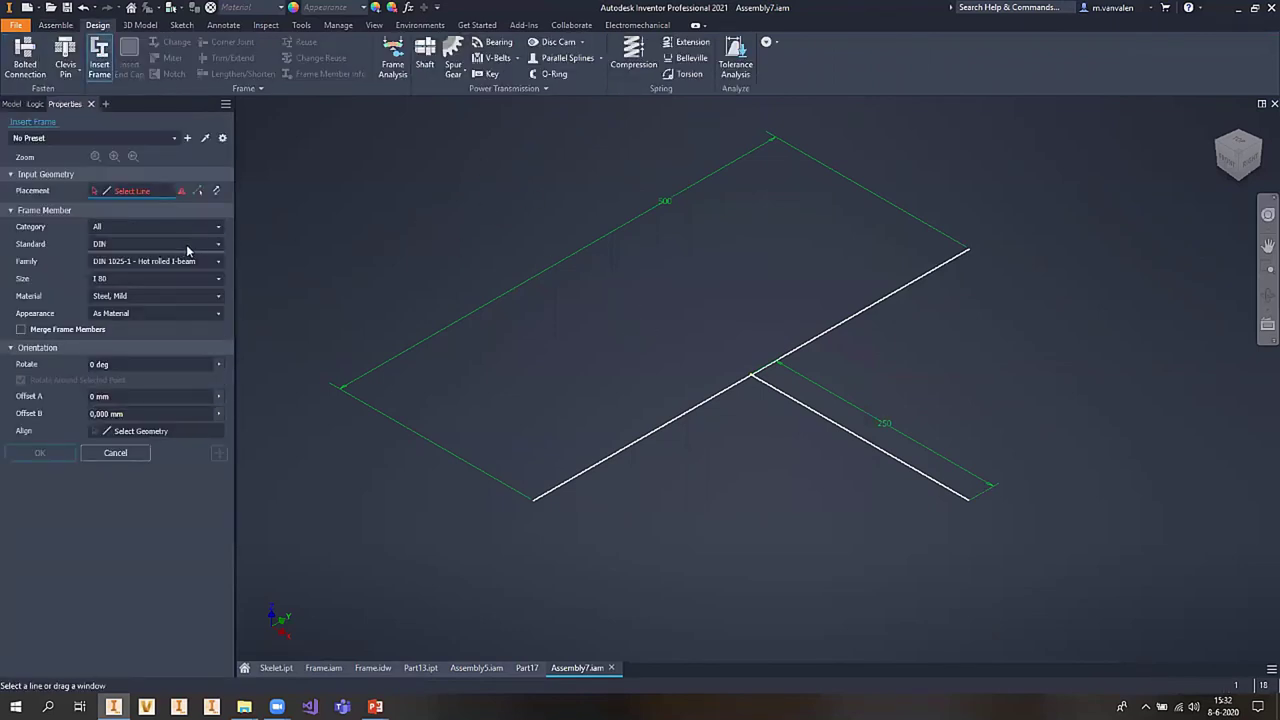
pyautogui.click(136, 243)
pyautogui.scroll(-2, 157, 290)
pyautogui.scroll(2, 157, 290)
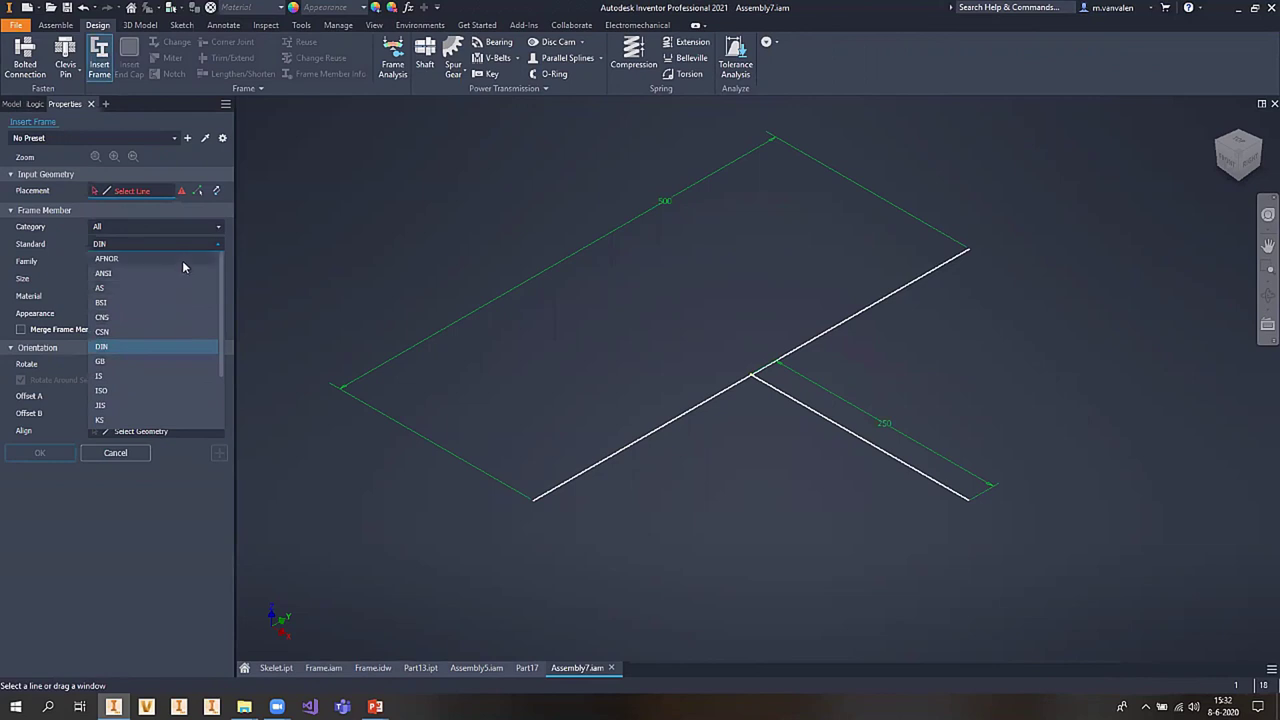
pyautogui.click(266, 250)
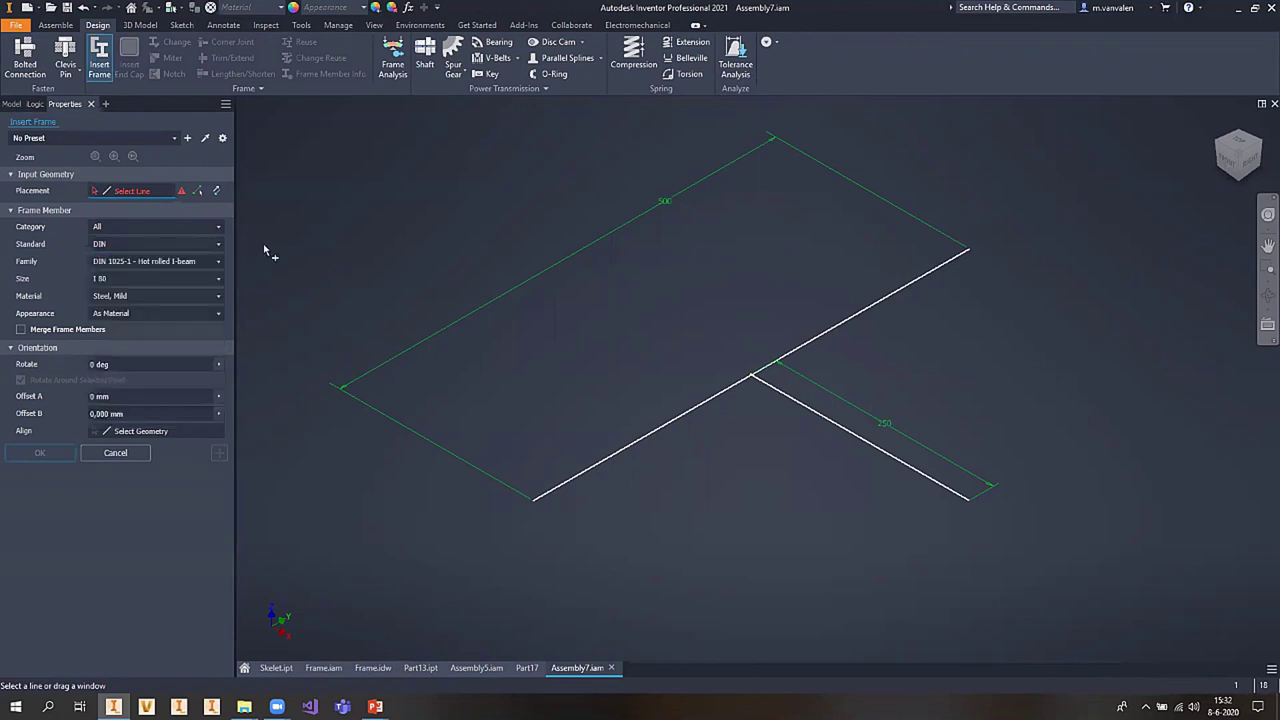
pyautogui.click(208, 261)
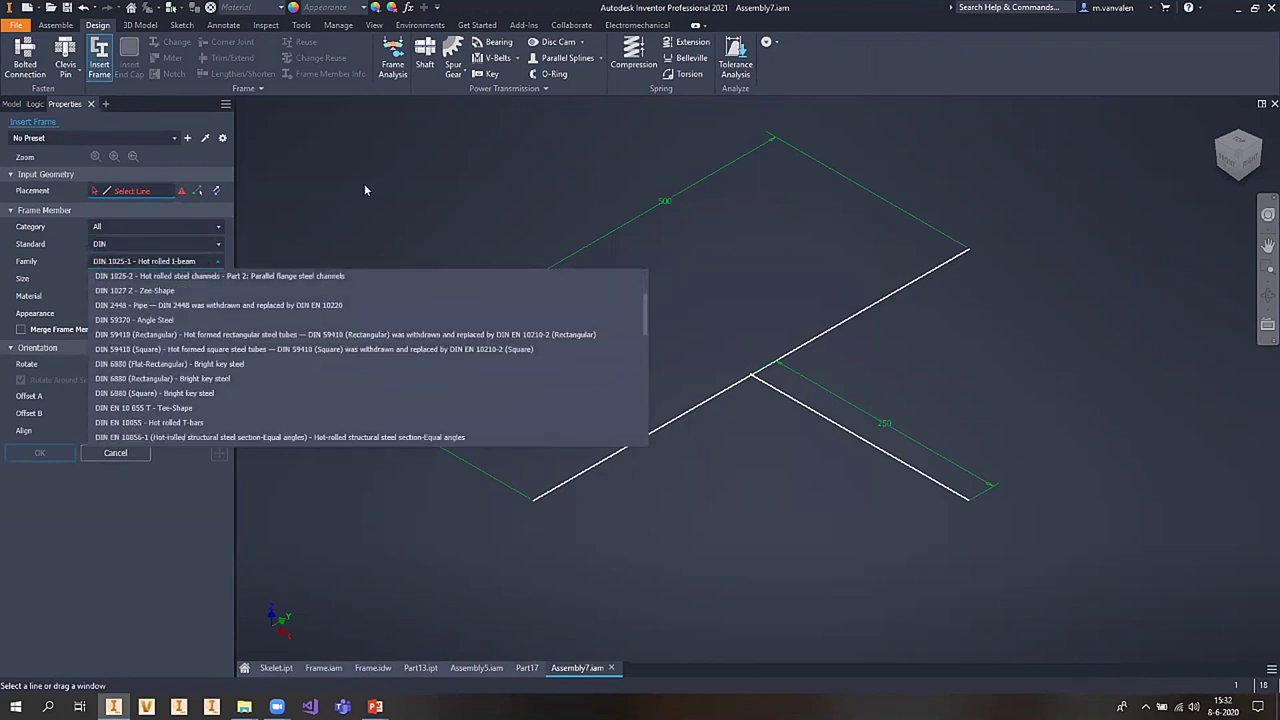
pyautogui.click(364, 186)
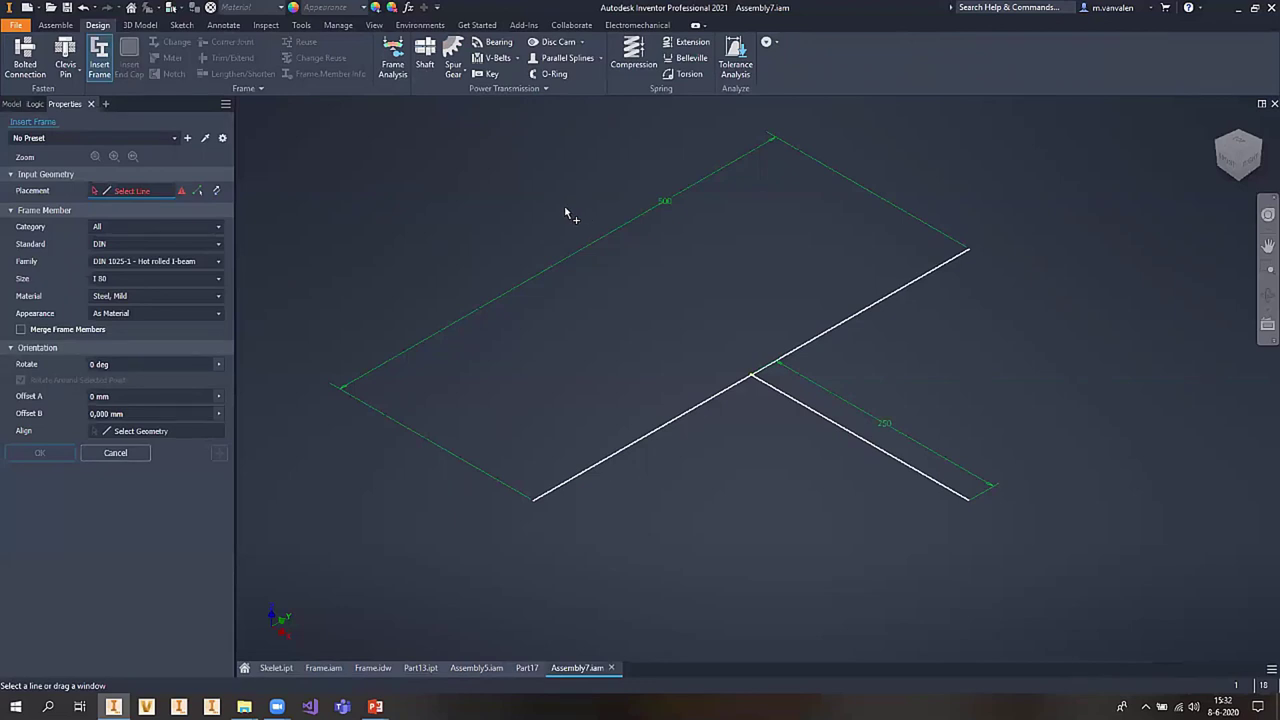
pyautogui.click(174, 244)
pyautogui.scroll(2, 188, 285)
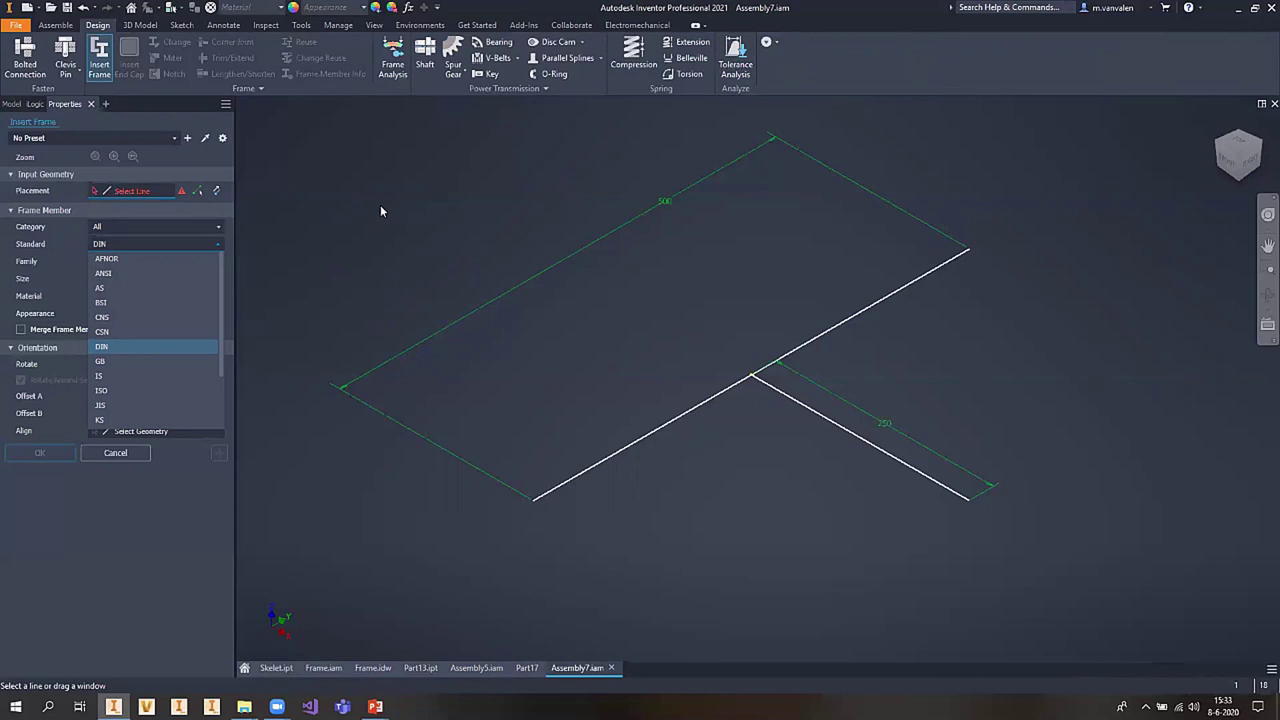
pyautogui.press('Escape')
pyautogui.press('Escape')
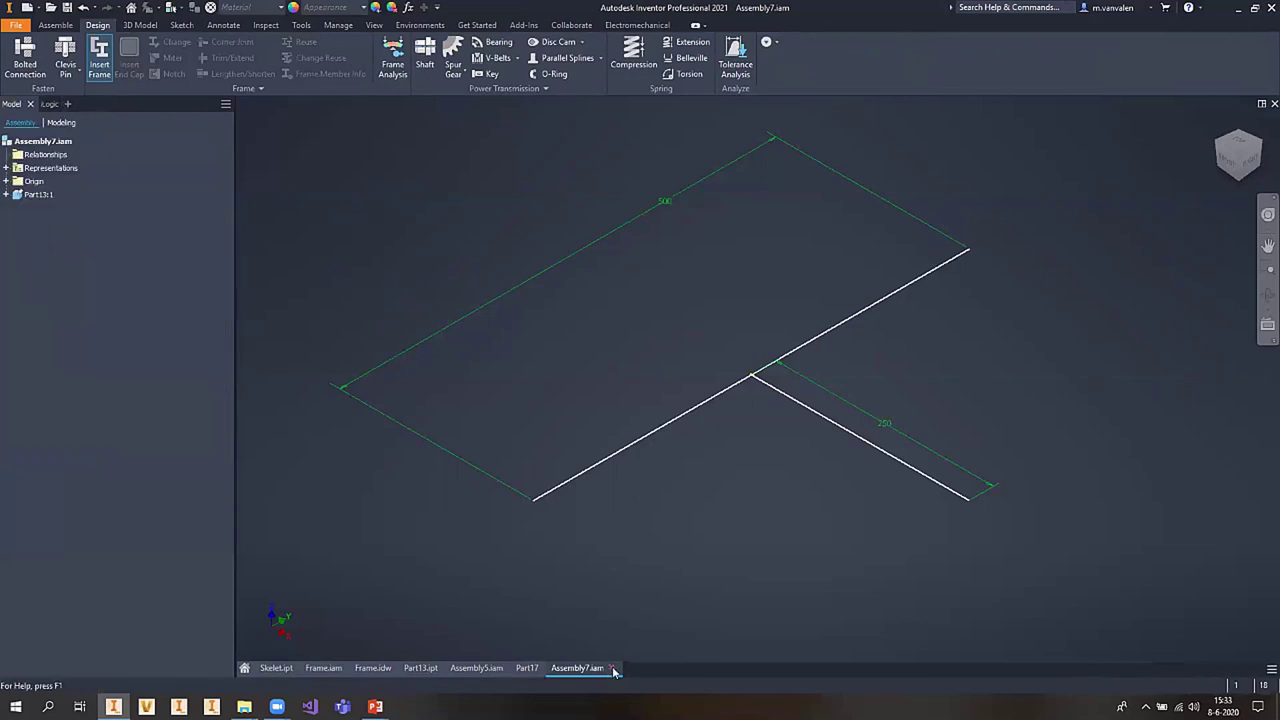
# - Close the Assembly7 and Part17 documents and bring up the Skelet.ipt skeleton part
pyautogui.click(613, 668)
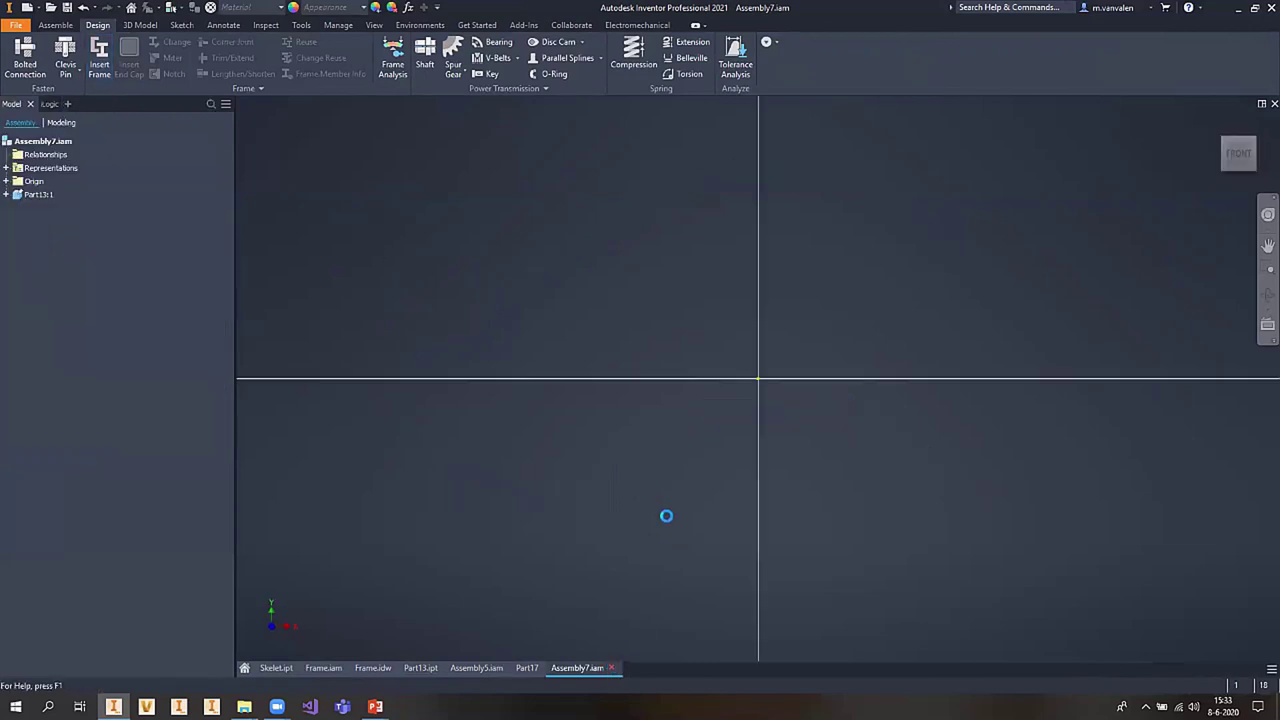
pyautogui.click(546, 668)
pyautogui.click(640, 381)
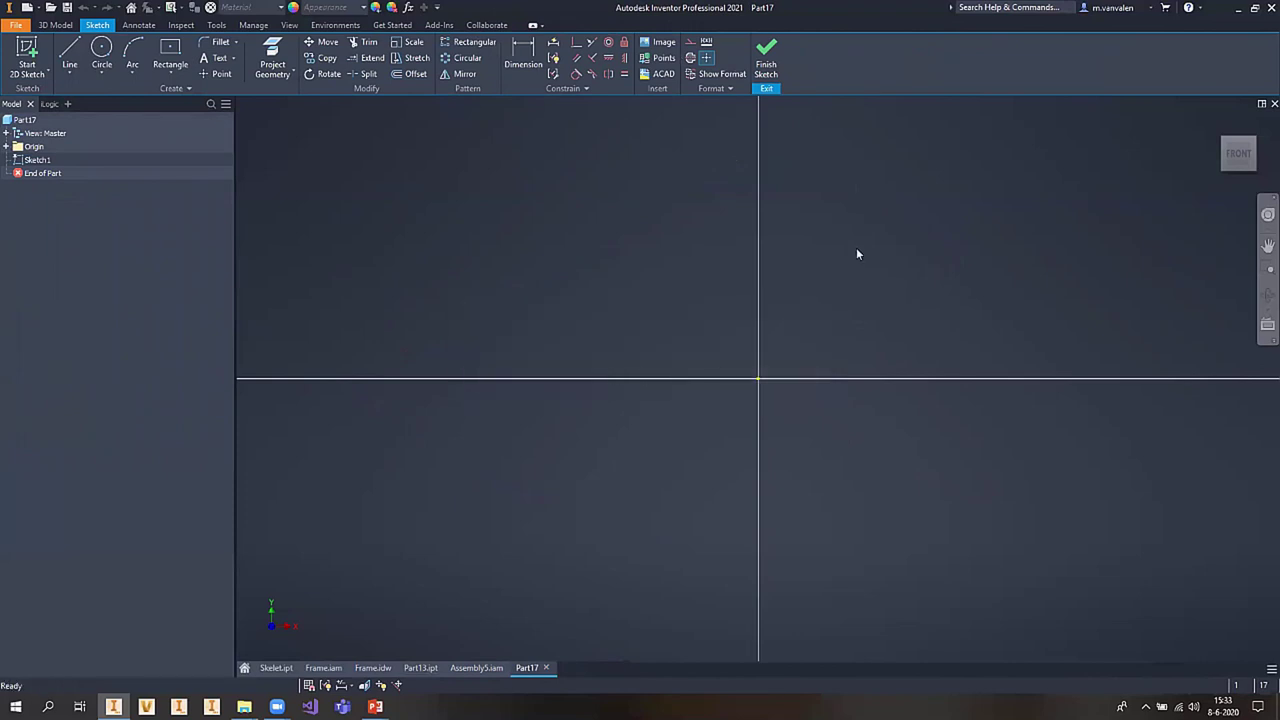
pyautogui.click(546, 668)
pyautogui.click(563, 381)
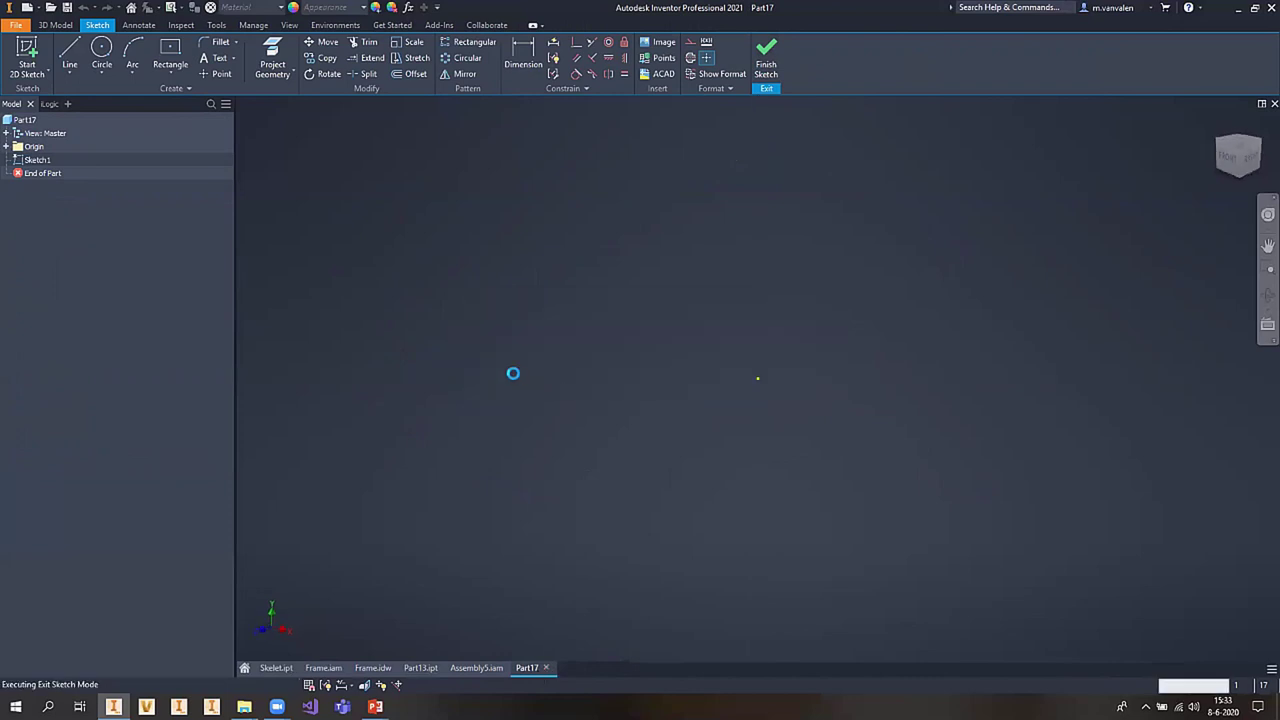
pyautogui.click(612, 382)
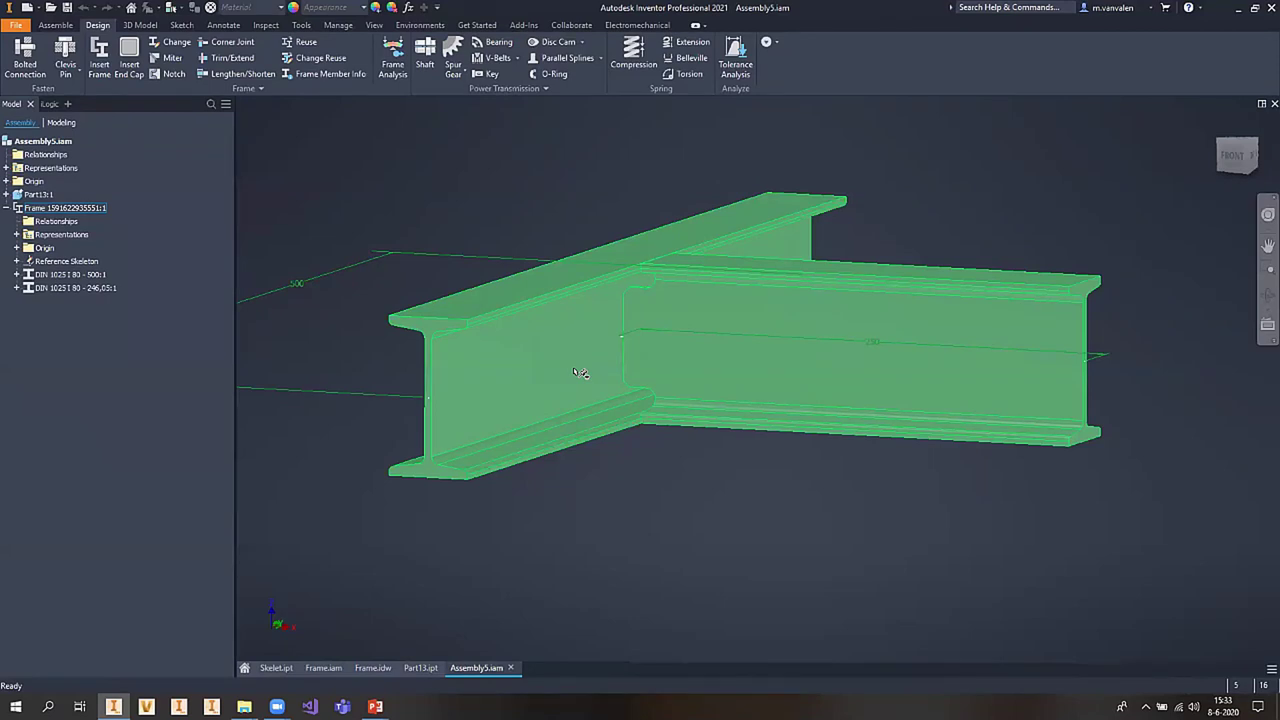
pyautogui.click(661, 488)
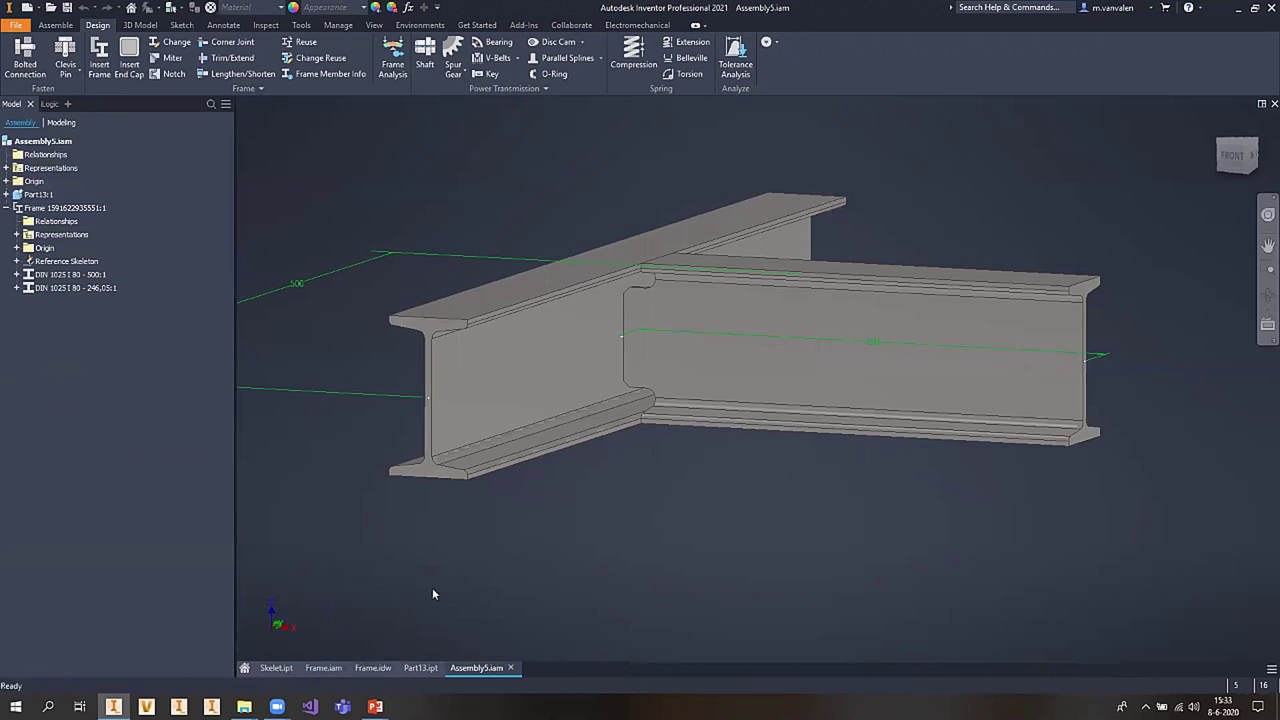
pyautogui.click(276, 667)
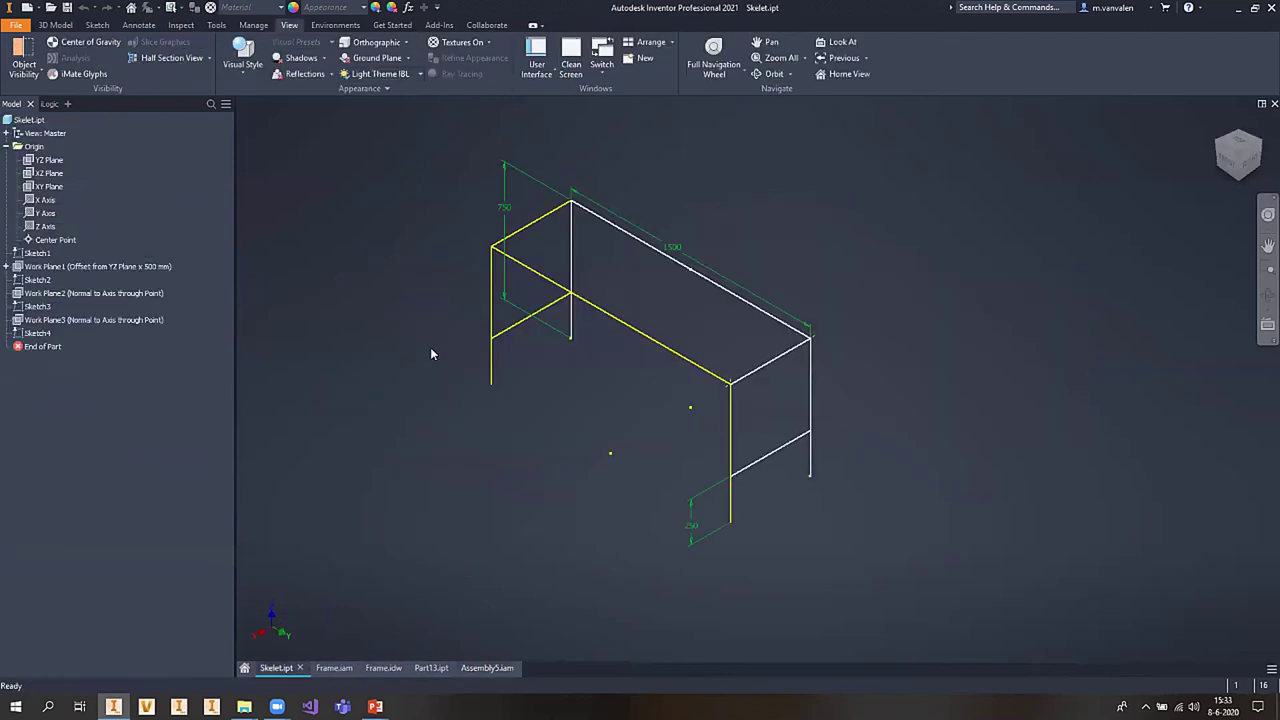
# - Inspect the Frame.iam tube table frame, then bring up the Frame.idw drawing
pyautogui.click(333, 667)
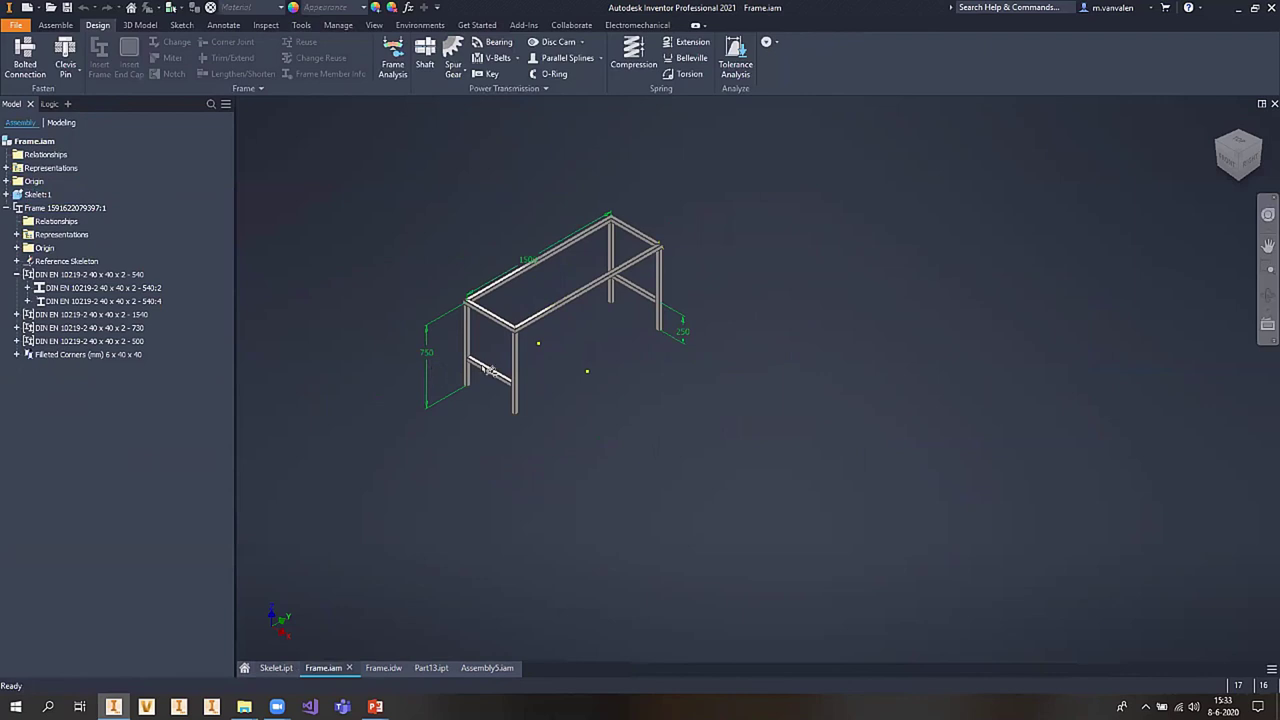
pyautogui.click(488, 370)
pyautogui.click(308, 204)
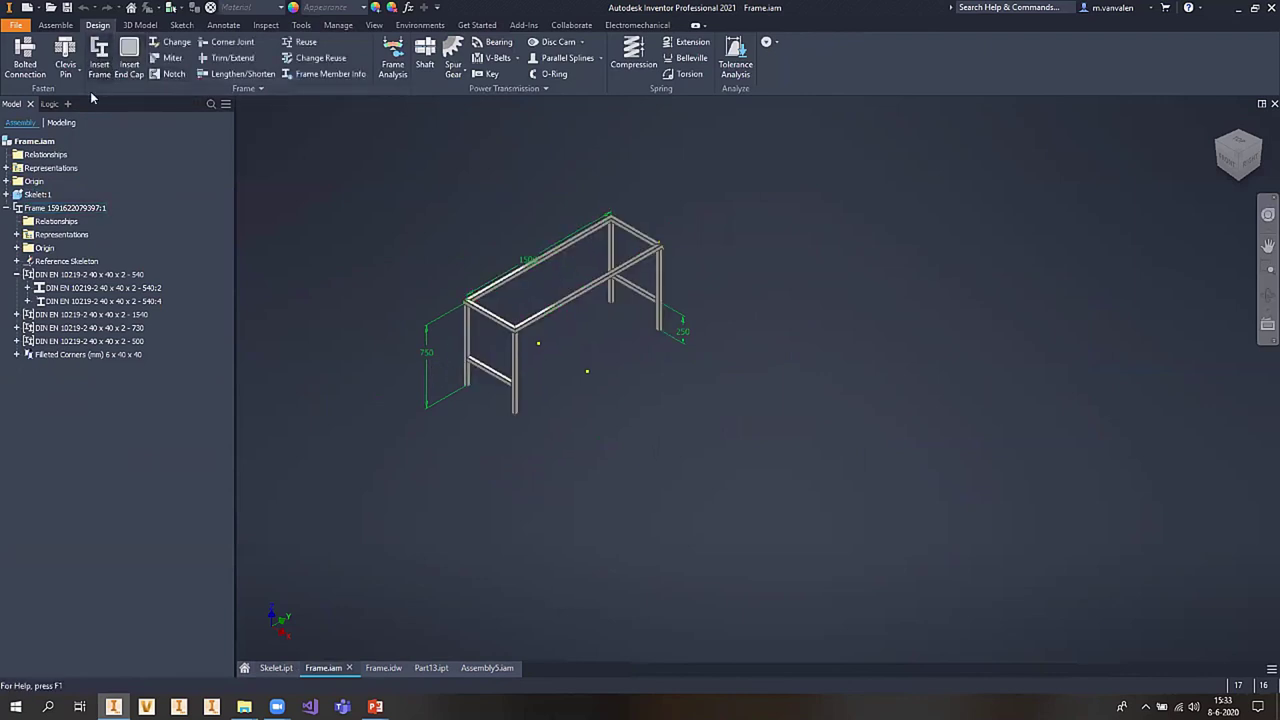
pyautogui.scroll(-5, 410, 300)
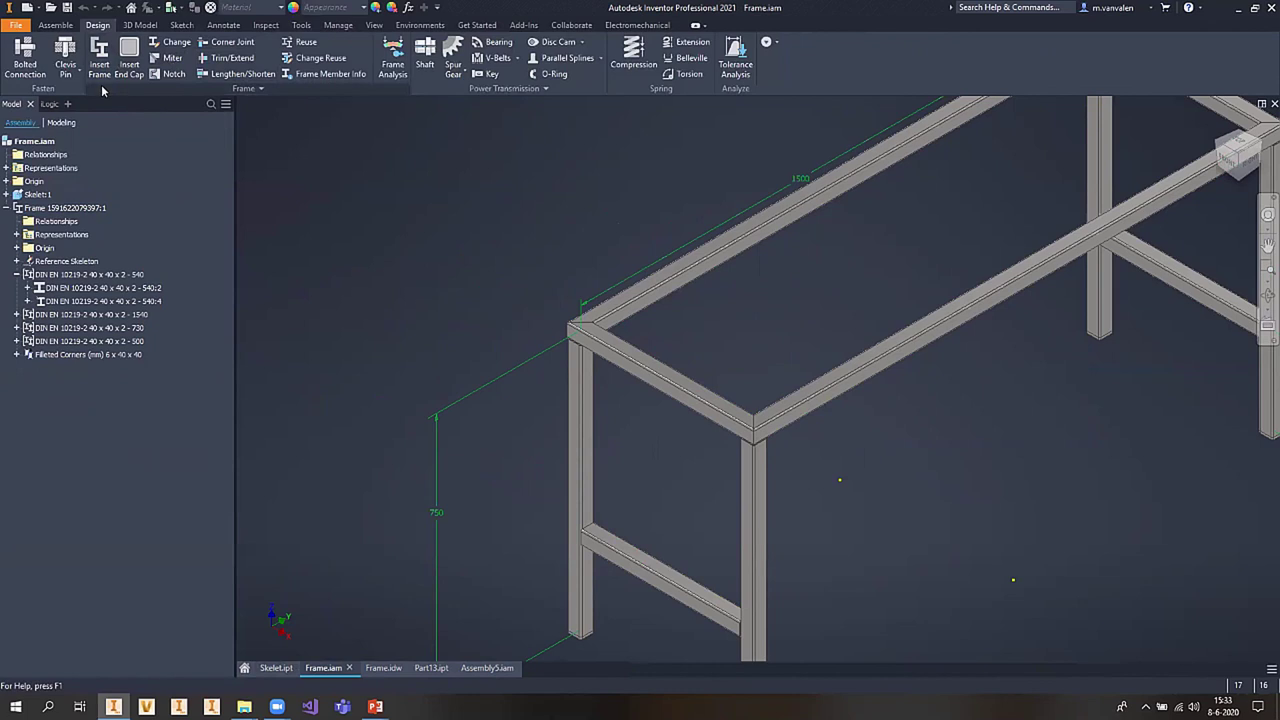
pyautogui.scroll(3, 510, 406)
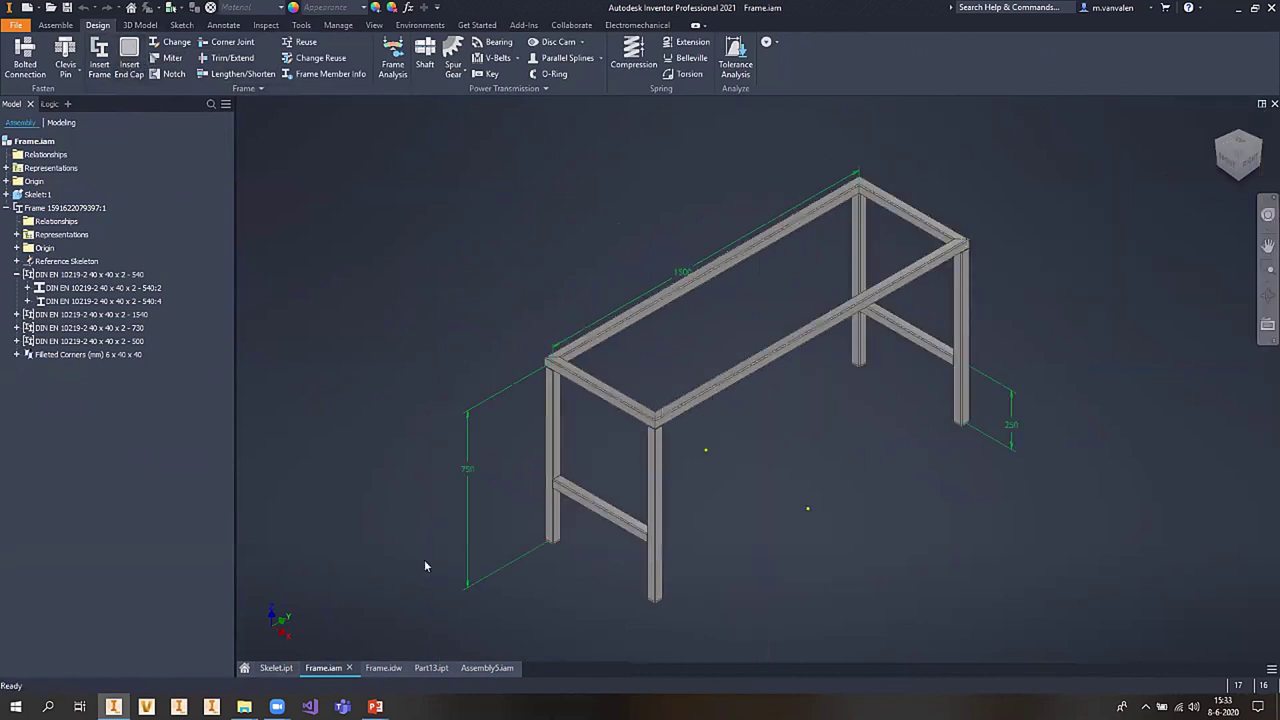
pyautogui.click(383, 668)
# - Zoom over the Frame.idw drawing, then go to the slideshow's Afronding slide
pyautogui.scroll(-4, 910, 500)
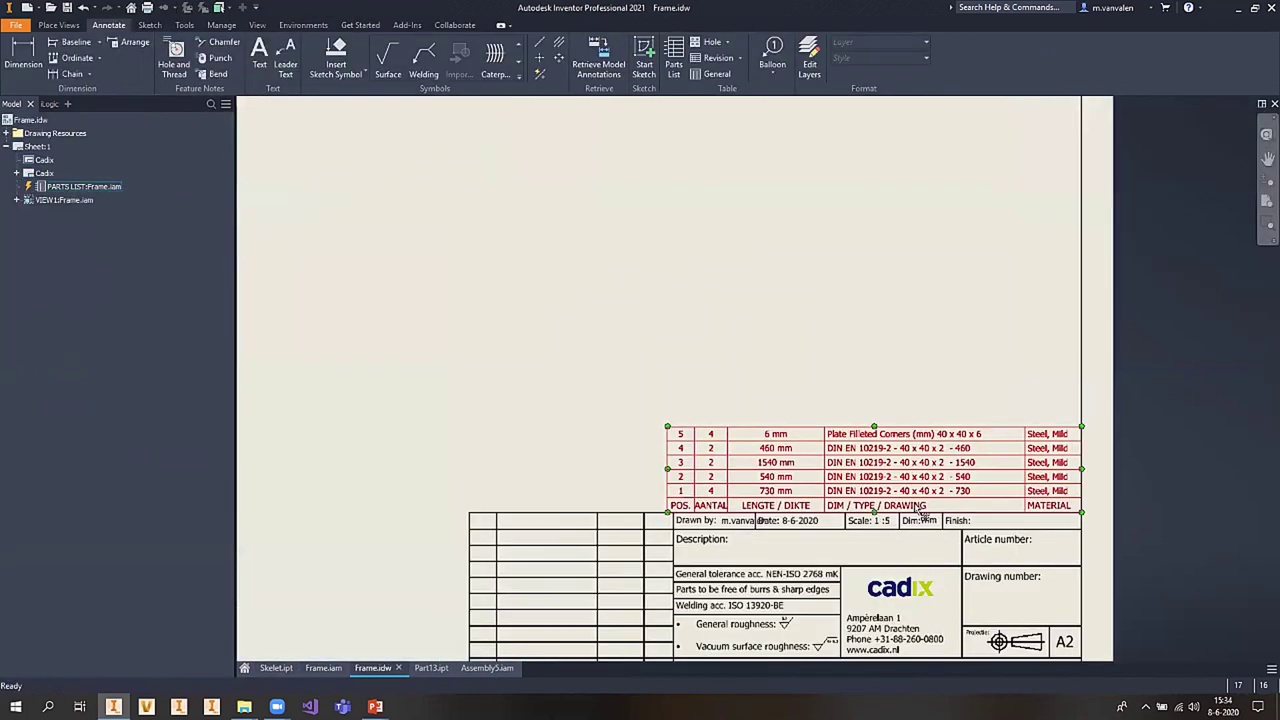
pyautogui.scroll(-2, 910, 500)
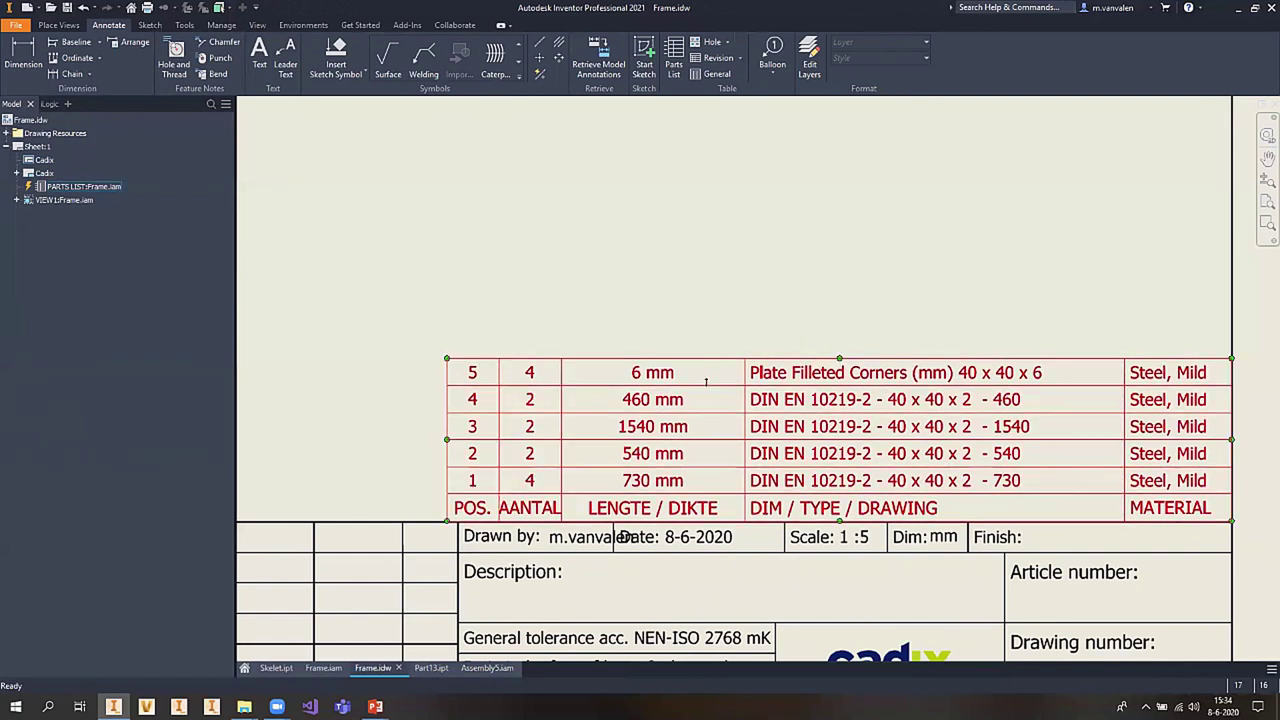
pyautogui.scroll(4, 710, 384)
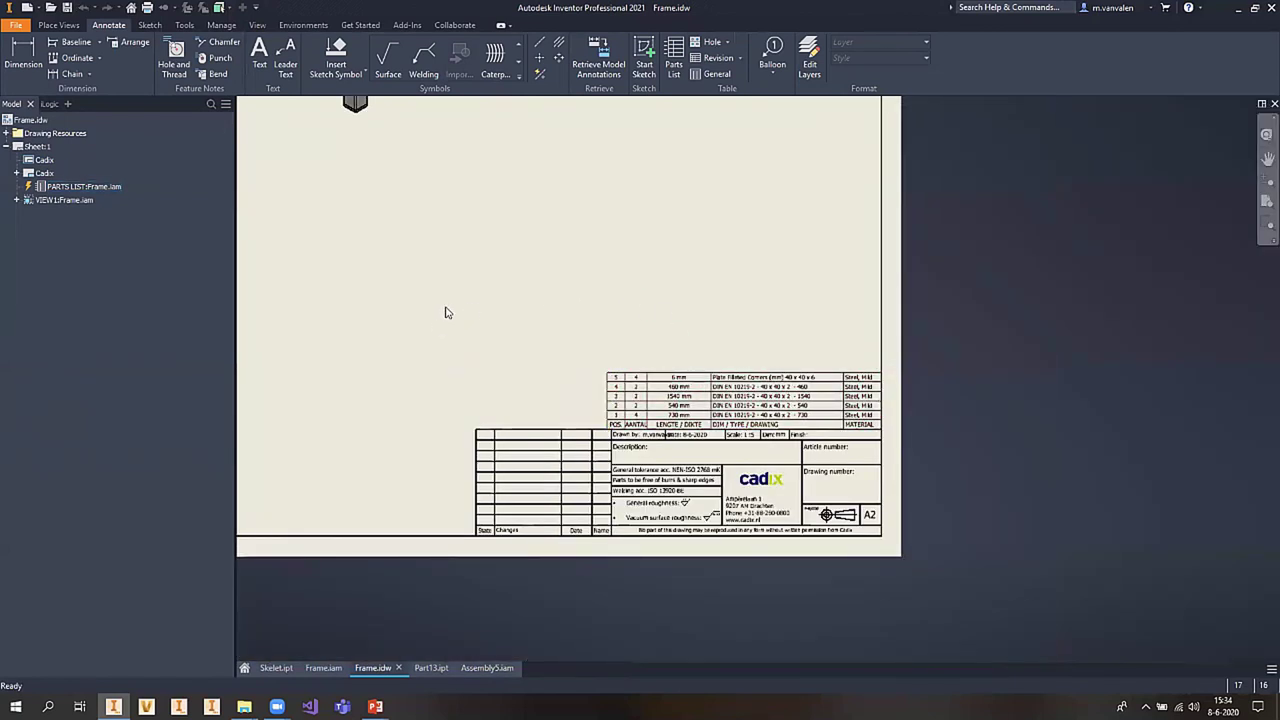
pyautogui.scroll(2, 660, 300)
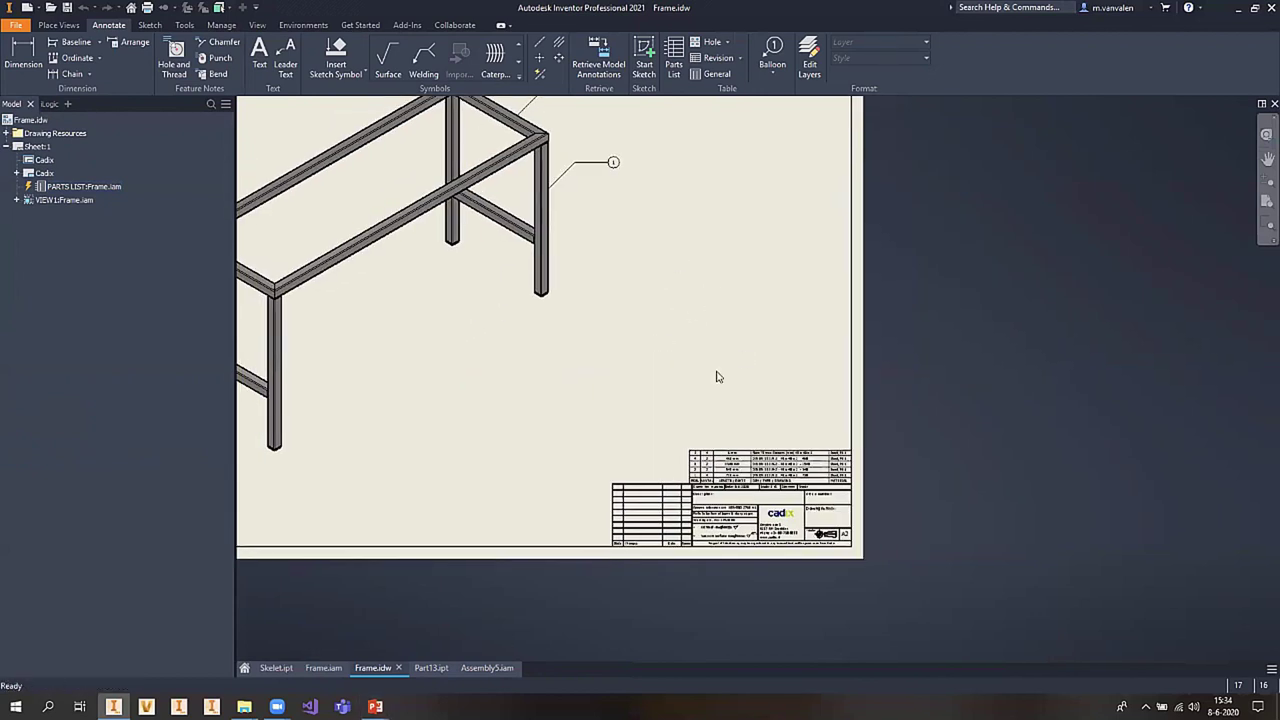
pyautogui.hotkey('alt', 'Tab')
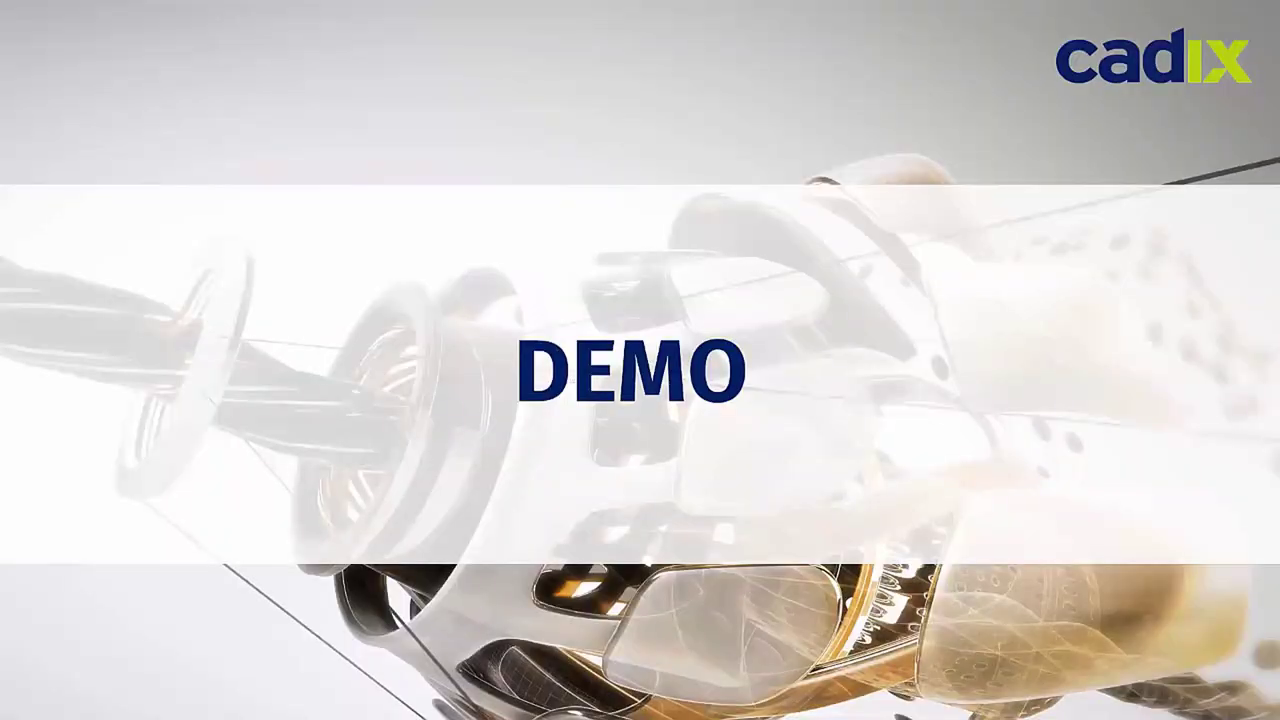
pyautogui.press('Right')
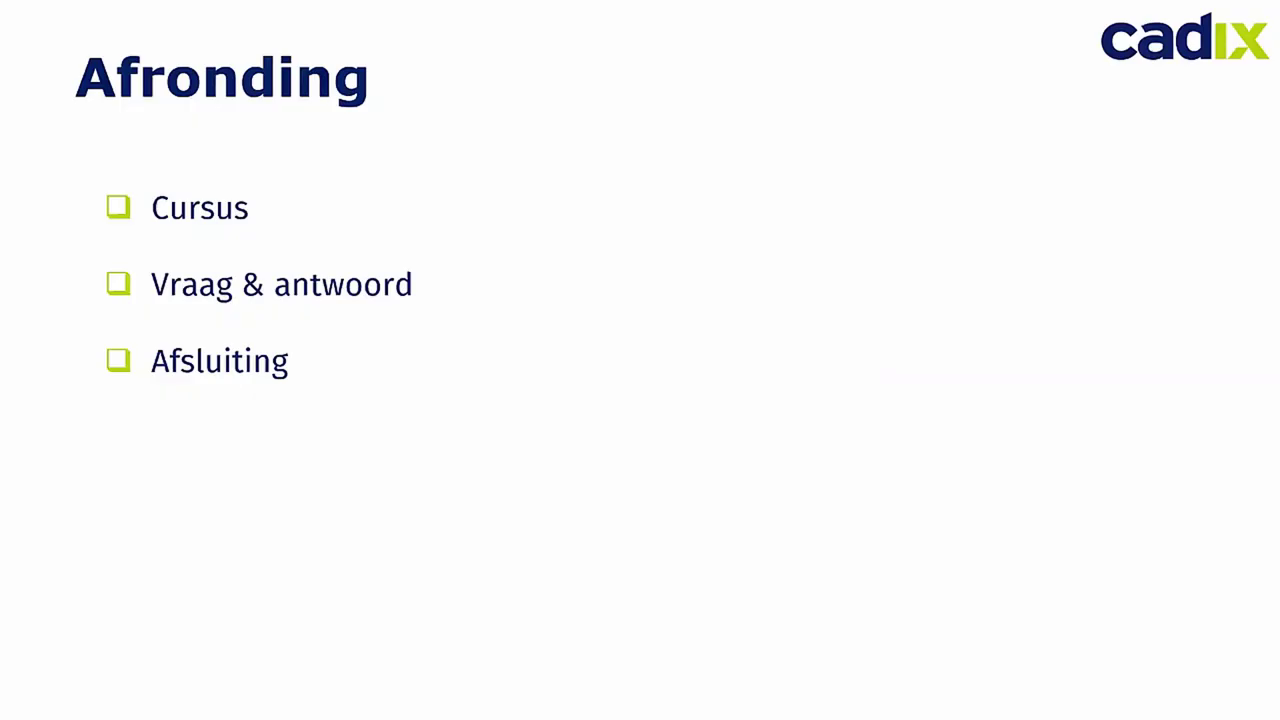